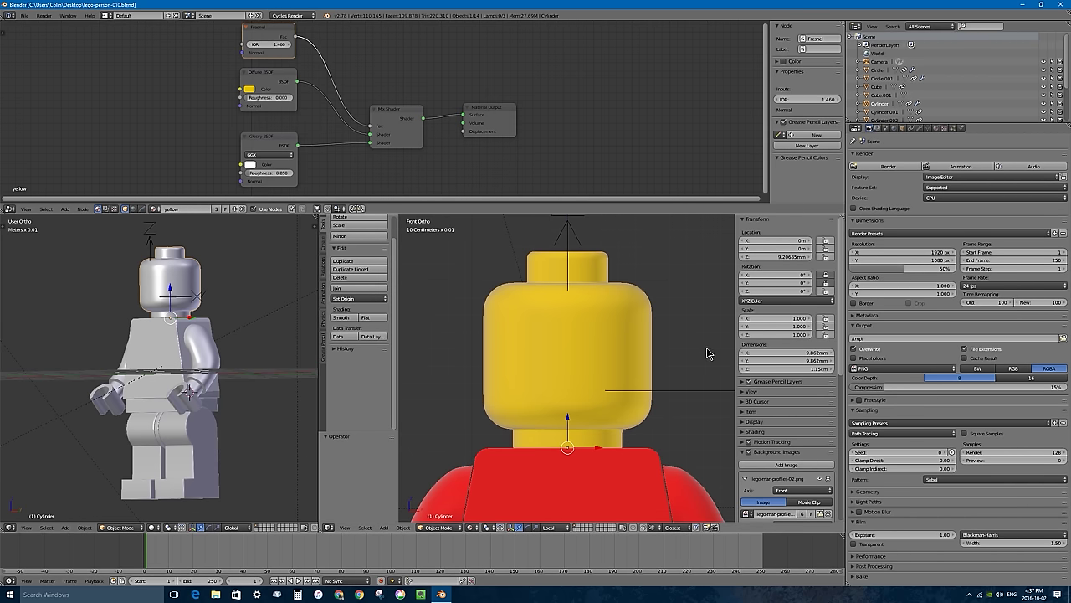
# - Open mouths-layout-16.png from the desktop and look over the mouth sheet and its Inkscape and Photoshop source files
pyautogui.click(1017, 4)
pyautogui.doubleClick(22, 25)
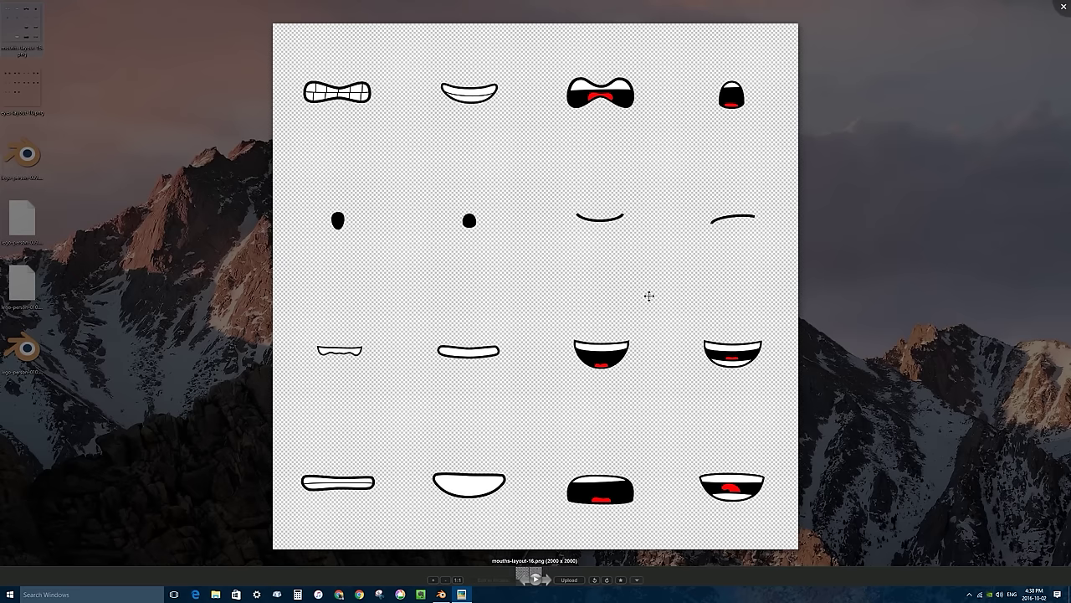
pyautogui.hotkey('alt', 'Tab')
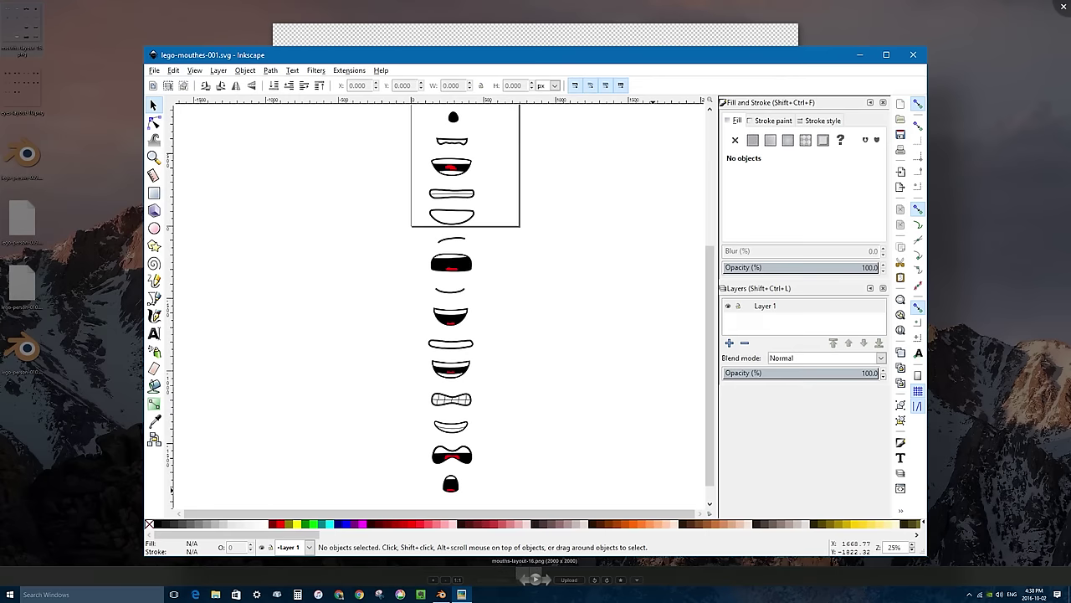
pyautogui.hotkey('alt', 'Tab')
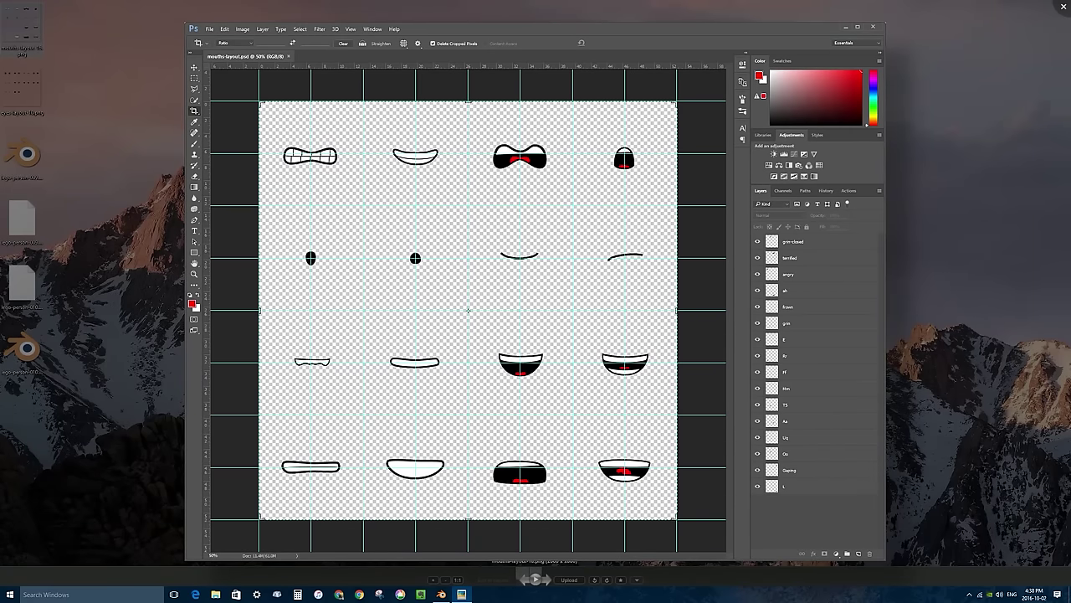
pyautogui.hotkey('alt', 'Tab')
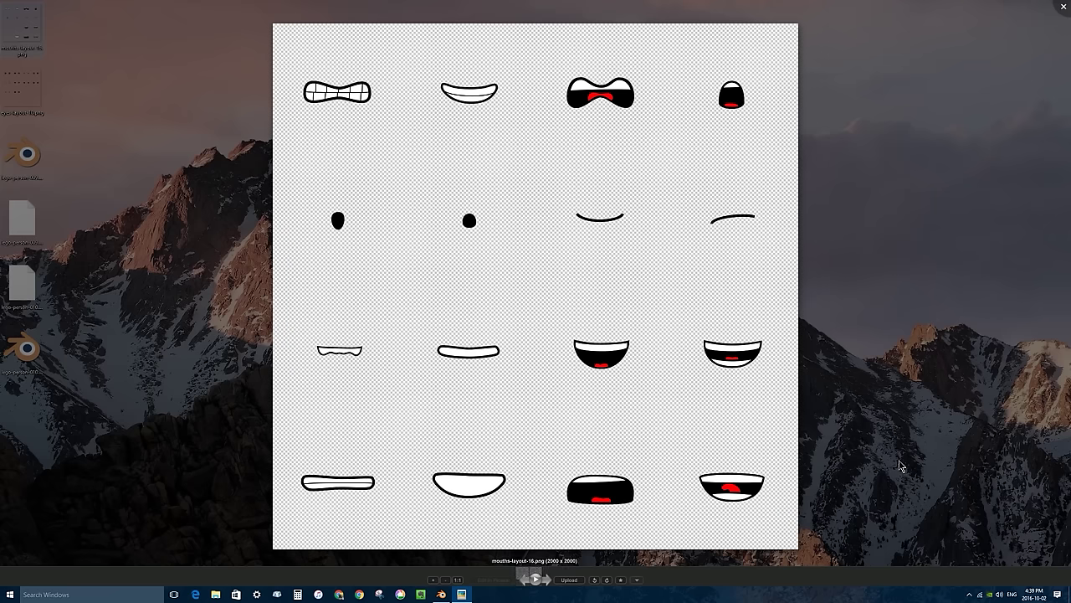
# - View the eyes-layout-10.png sheet, close the image viewer and switch back to Blender
pyautogui.press('Left')
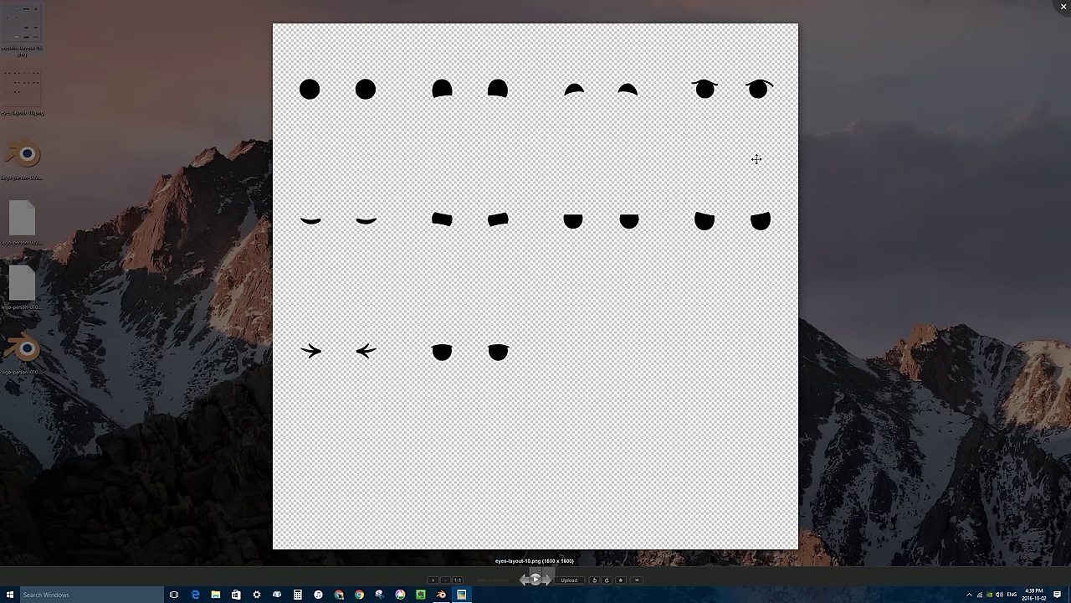
pyautogui.press('Escape')
pyautogui.click(441, 594)
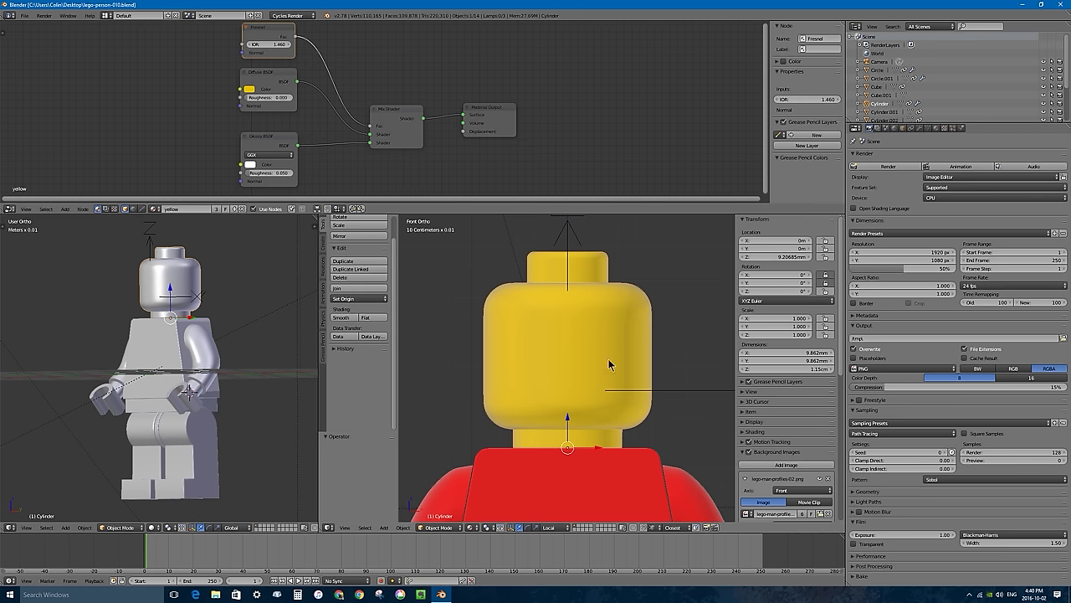
# - Enter Edit Mode on the head mesh and switch to edge selection
pyautogui.press('Tab')
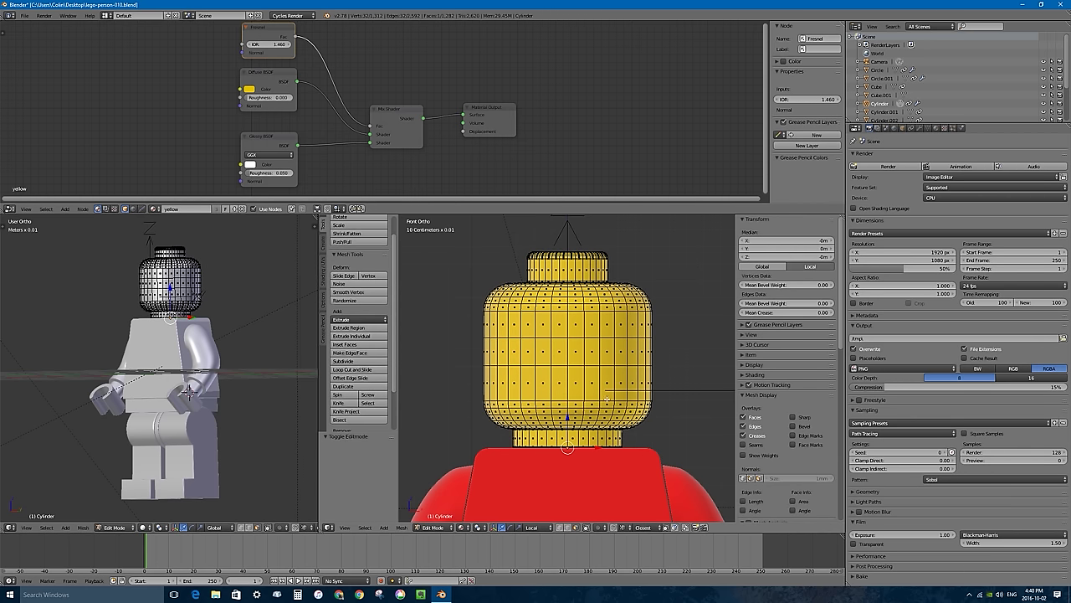
pyautogui.hotkey('ctrl', 'Tab')
pyautogui.scroll(2, 572, 378)
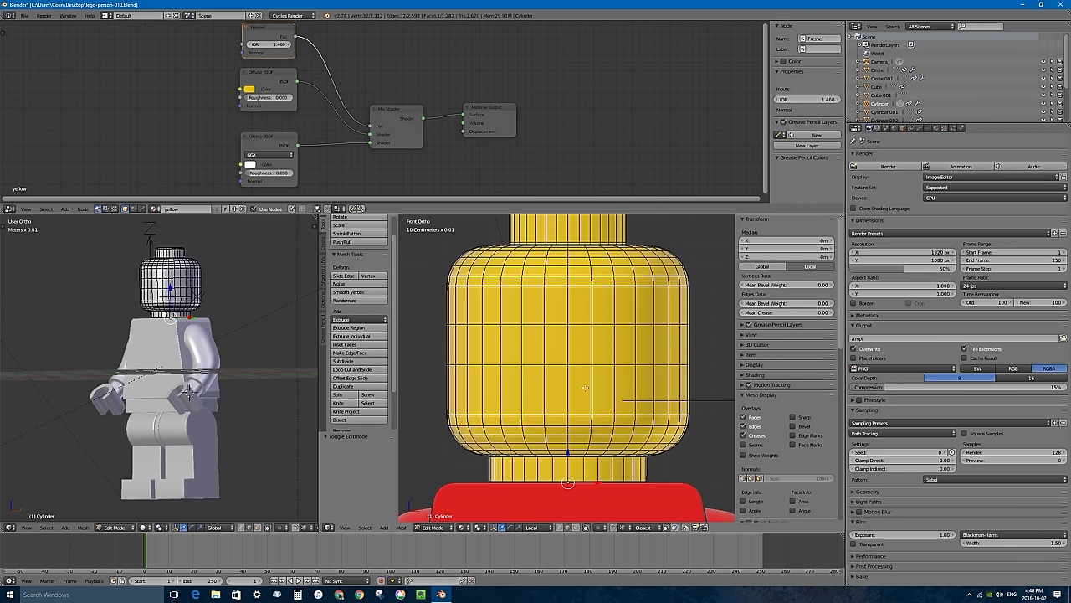
# - Mark a seam around a rectangular mouth region, eight faces wide and two high, on the lower front of the head
pyautogui.rightClick(569, 358)
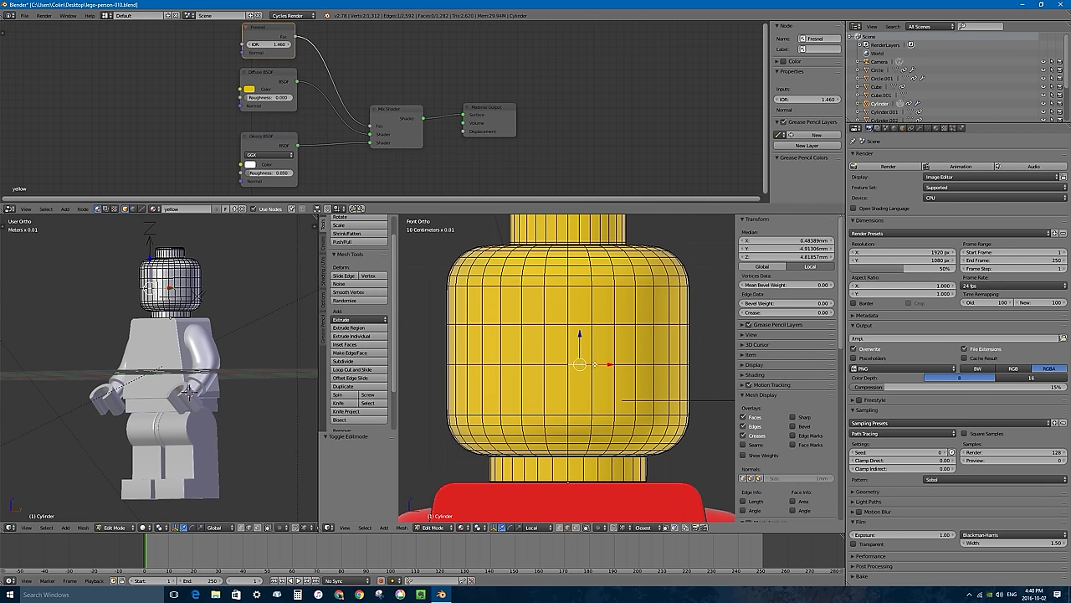
pyautogui.keyDown('shift'); pyautogui.rightClick(615, 363); pyautogui.keyUp('shift')
pyautogui.keyDown('shift'); pyautogui.rightClick(632, 365); pyautogui.keyUp('shift')
pyautogui.keyDown('shift'); pyautogui.rightClick(652, 378); pyautogui.keyUp('shift')
pyautogui.keyDown('shift'); pyautogui.rightClick(649, 419); pyautogui.keyUp('shift')
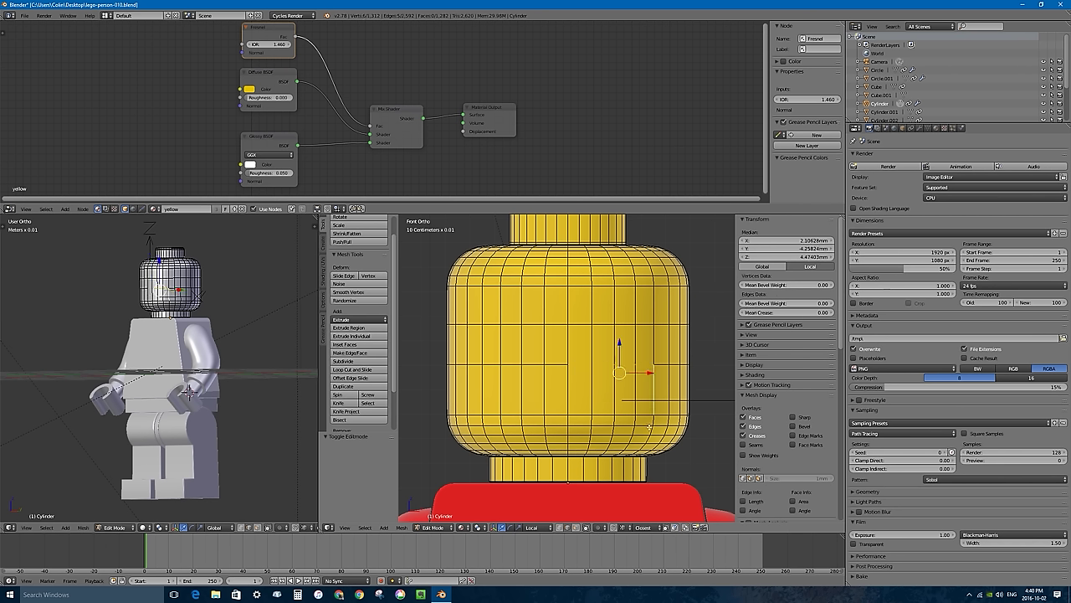
pyautogui.keyDown('shift'); pyautogui.rightClick(652, 422); pyautogui.keyUp('shift')
pyautogui.keyDown('shift'); pyautogui.rightClick(634, 425); pyautogui.keyUp('shift')
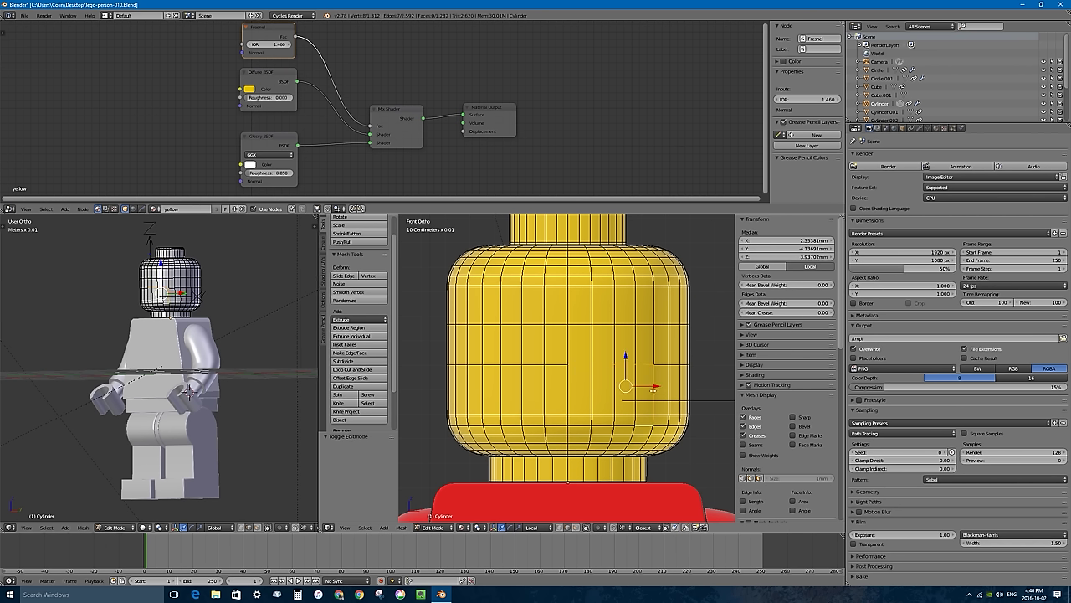
pyautogui.keyDown('shift'); pyautogui.rightClick(566, 361); pyautogui.keyUp('shift')
pyautogui.keyDown('shift'); pyautogui.rightClick(519, 364); pyautogui.keyUp('shift')
pyautogui.keyDown('shift'); pyautogui.rightClick(494, 363); pyautogui.keyUp('shift')
pyautogui.keyDown('shift'); pyautogui.rightClick(486, 412); pyautogui.keyUp('shift')
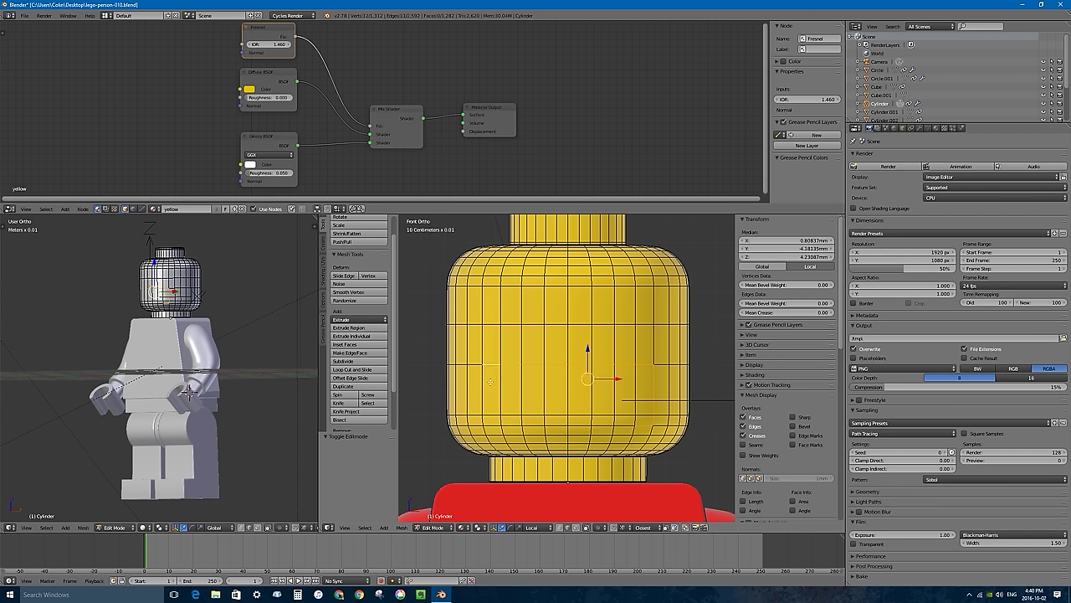
pyautogui.keyDown('shift'); pyautogui.rightClick(482, 379); pyautogui.keyUp('shift')
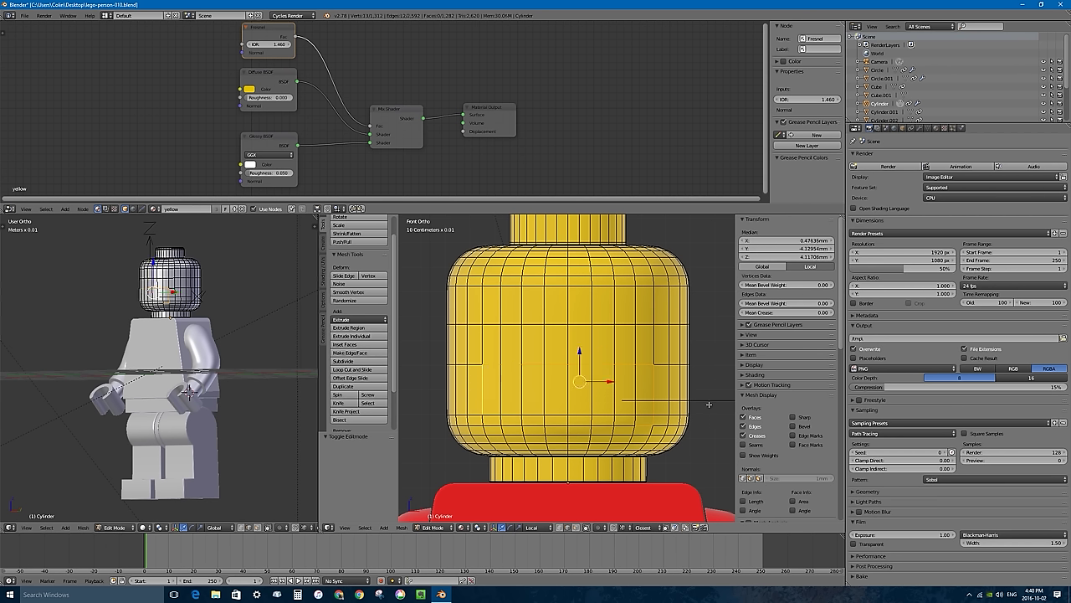
pyautogui.keyDown('shift'); pyautogui.rightClick(487, 421); pyautogui.keyUp('shift')
pyautogui.keyDown('shift'); pyautogui.rightClick(511, 423); pyautogui.keyUp('shift')
pyautogui.keyDown('shift'); pyautogui.rightClick(532, 424); pyautogui.keyUp('shift')
pyautogui.keyDown('shift'); pyautogui.rightClick(552, 423); pyautogui.keyUp('shift')
pyautogui.keyDown('shift'); pyautogui.rightClick(575, 424); pyautogui.keyUp('shift')
pyautogui.keyDown('shift'); pyautogui.rightClick(596, 425); pyautogui.keyUp('shift')
pyautogui.keyDown('shift'); pyautogui.rightClick(617, 424); pyautogui.keyUp('shift')
pyautogui.keyDown('shift'); pyautogui.rightClick(636, 425); pyautogui.keyUp('shift')
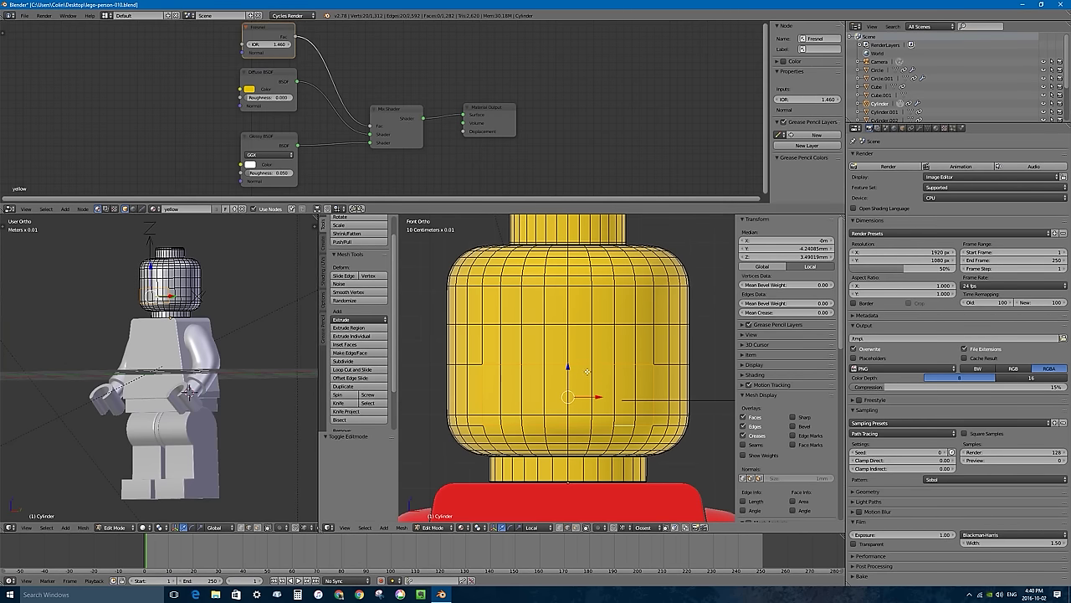
pyautogui.hotkey('ctrl', 'e')
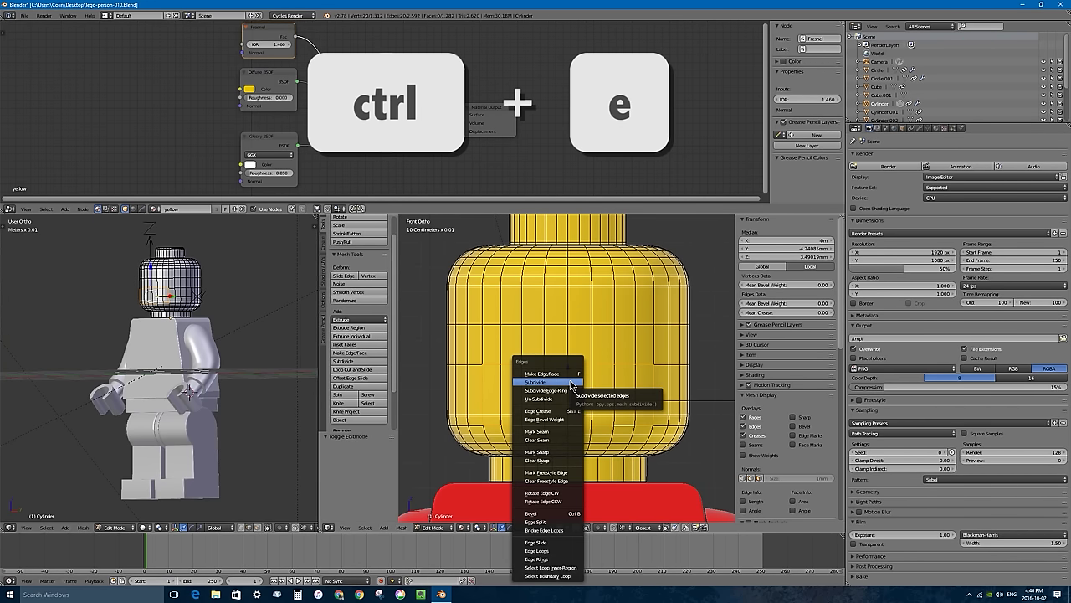
pyautogui.click(540, 432)
pyautogui.press('a')
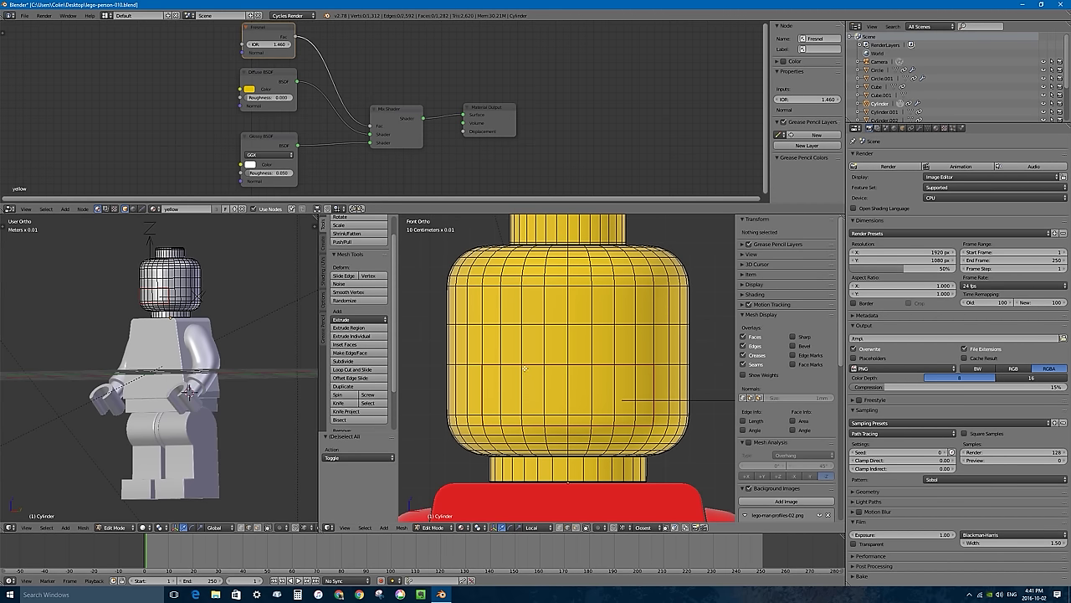
# - Mark a seam around the eye region, six faces wide and one high, directly above the mouth region
pyautogui.rightClick(501, 330)
pyautogui.keyDown('shift'); pyautogui.rightClick(503, 306); pyautogui.keyUp('shift')
pyautogui.keyDown('shift'); pyautogui.rightClick(538, 305); pyautogui.keyUp('shift')
pyautogui.keyDown('shift'); pyautogui.rightClick(581, 324); pyautogui.keyUp('shift')
pyautogui.keyDown('shift'); pyautogui.rightClick(589, 324); pyautogui.keyUp('shift')
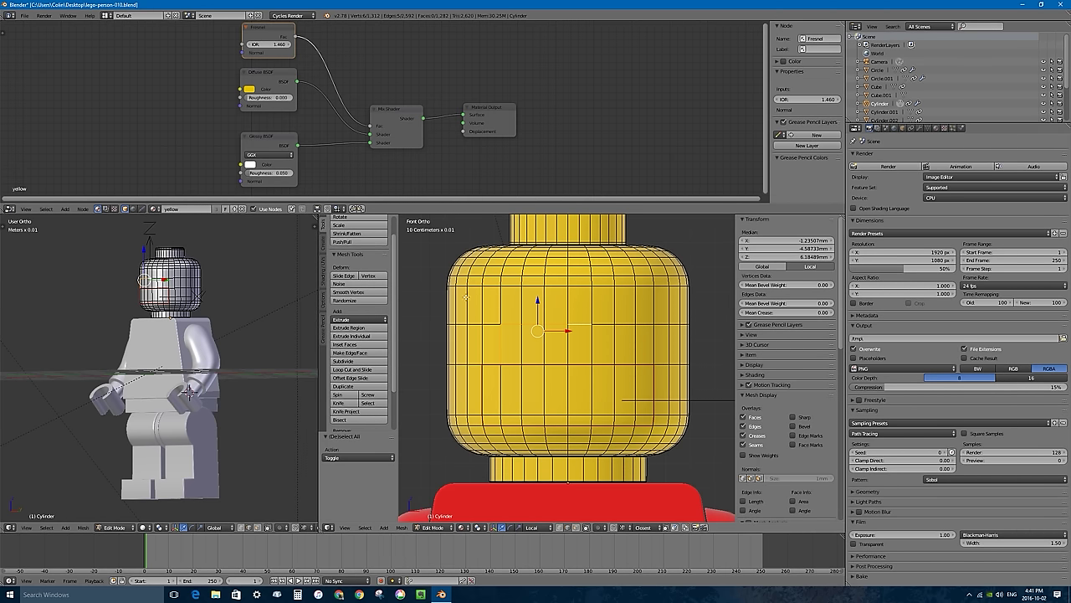
pyautogui.keyDown('shift'); pyautogui.rightClick(617, 325); pyautogui.keyUp('shift')
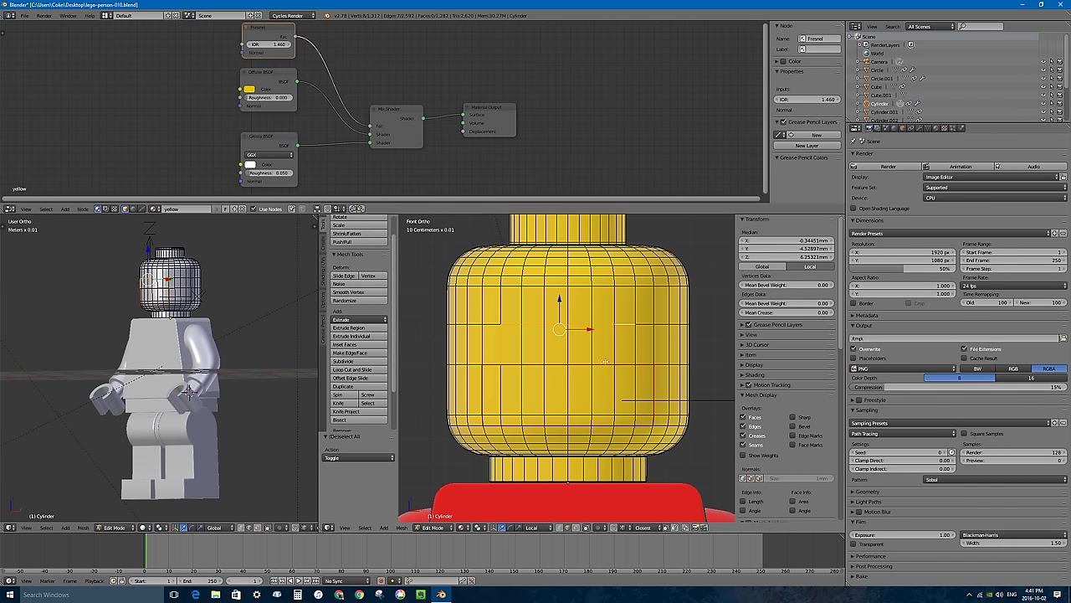
pyautogui.keyDown('shift'); pyautogui.rightClick(500, 332); pyautogui.keyUp('shift')
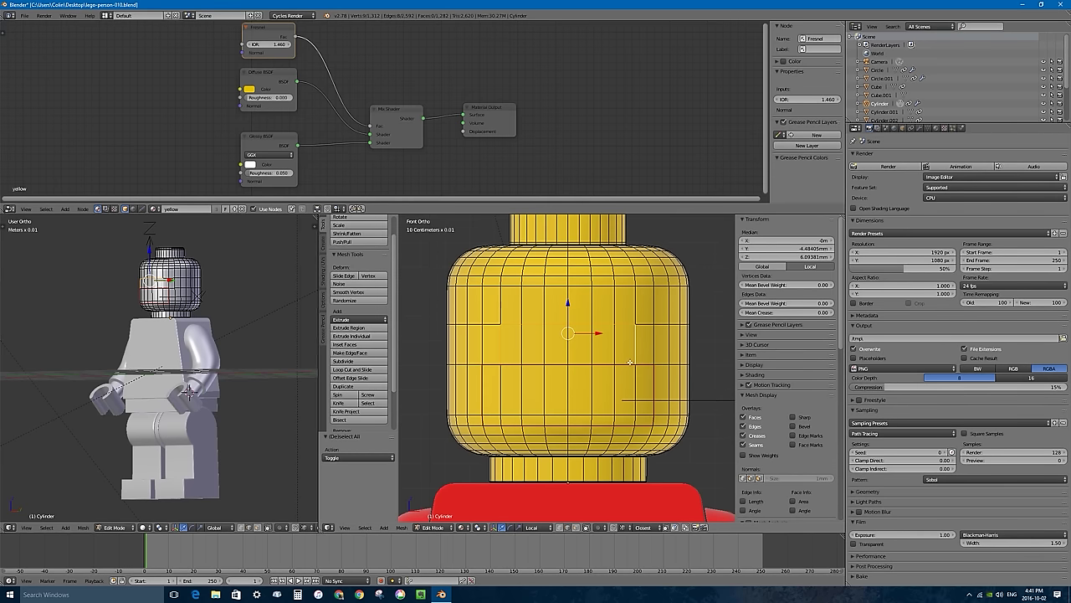
pyautogui.hotkey('ctrl', 'e')
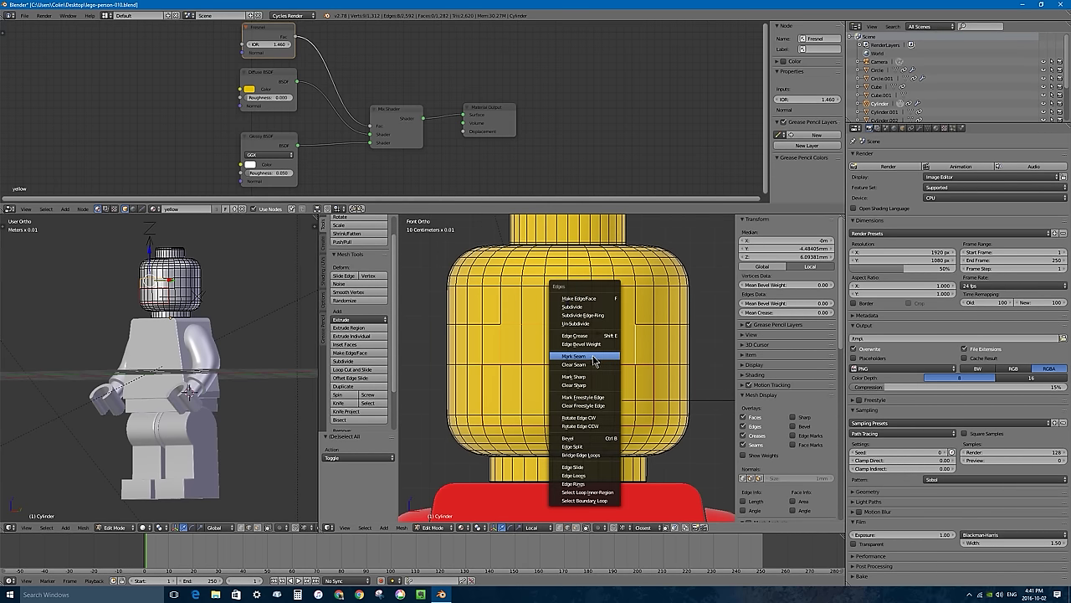
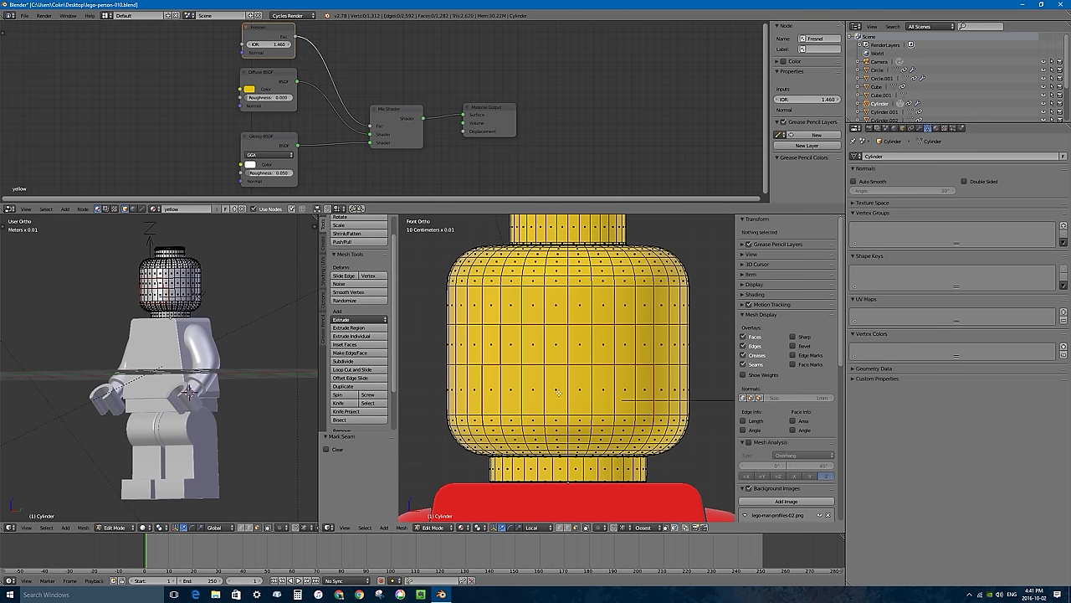
# - Select the seam-bounded mouth faces, unwrap them, and rename the resulting UV map UVmouth
pyautogui.press('l')
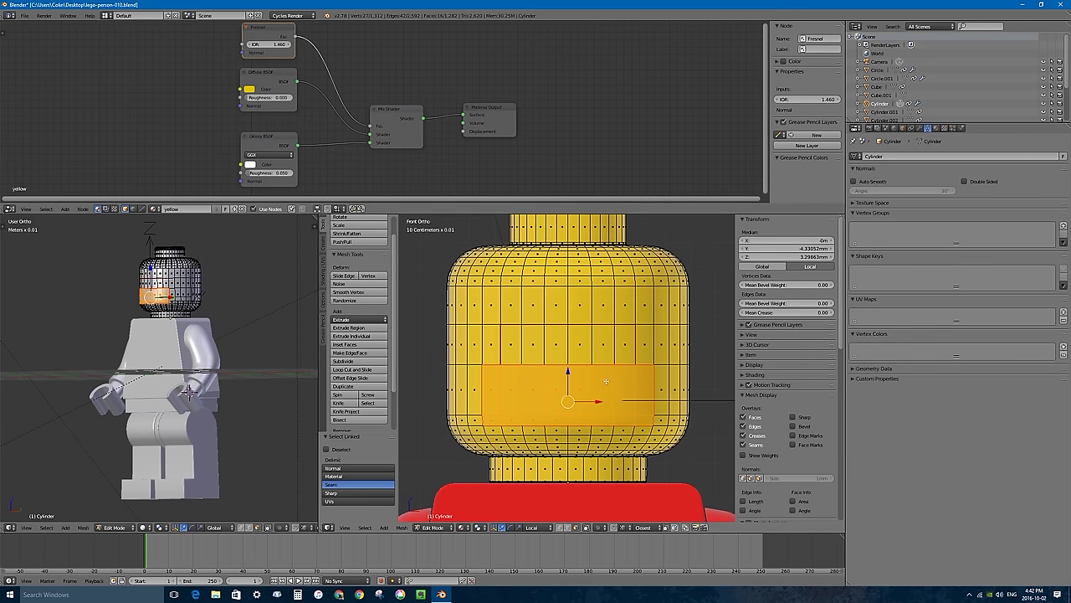
pyautogui.press('u')
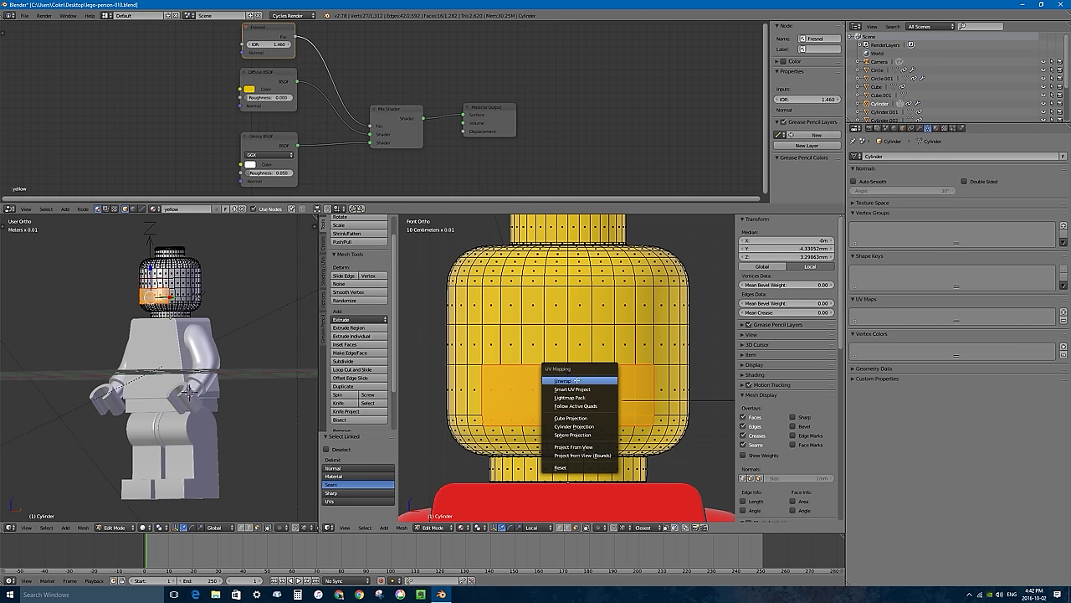
pyautogui.click(570, 381)
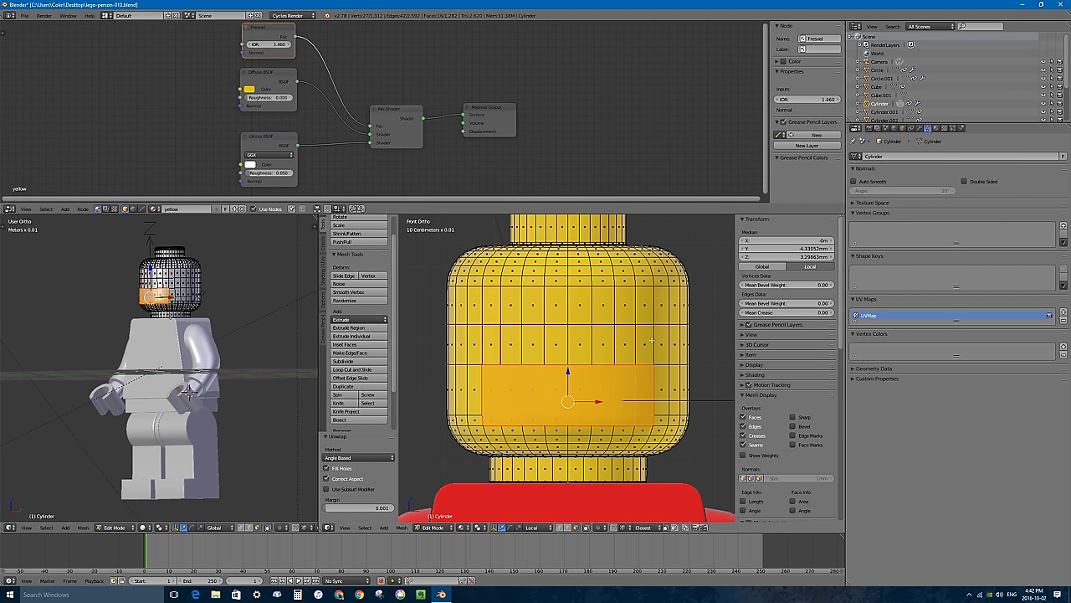
pyautogui.doubleClick(870, 316)
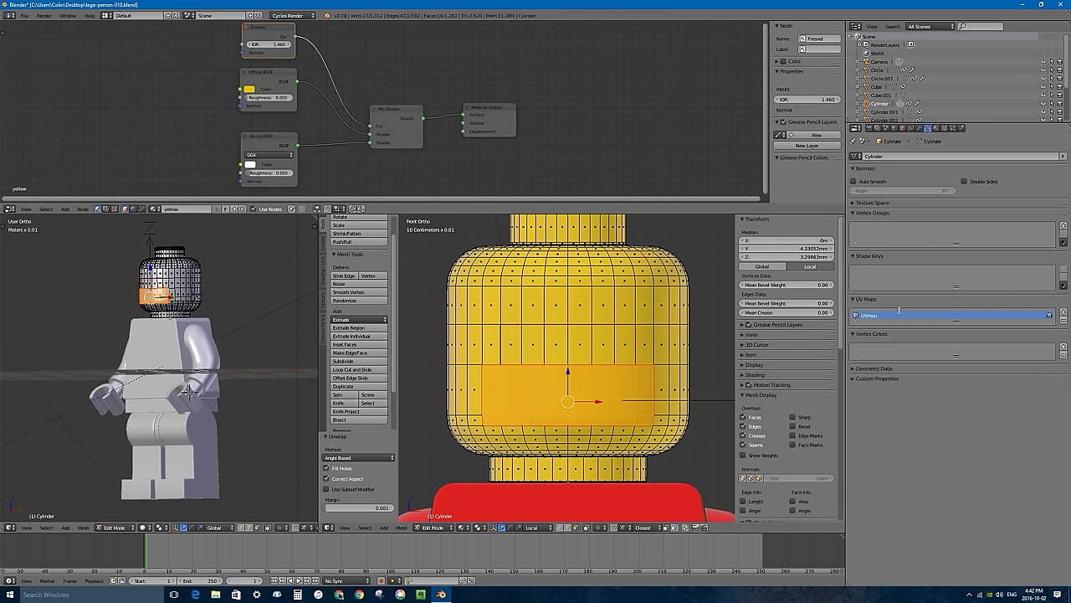
# - Add a second UV map, unwrap only the seam-bounded eye faces into it, and name it UVeyes
pyautogui.click(1062, 311)
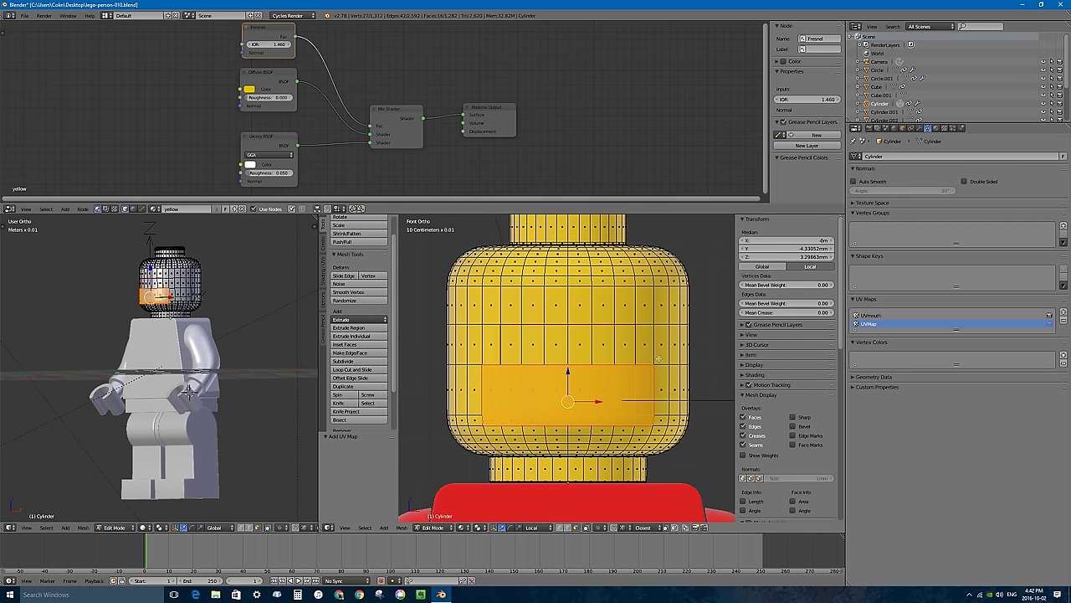
pyautogui.press('a')
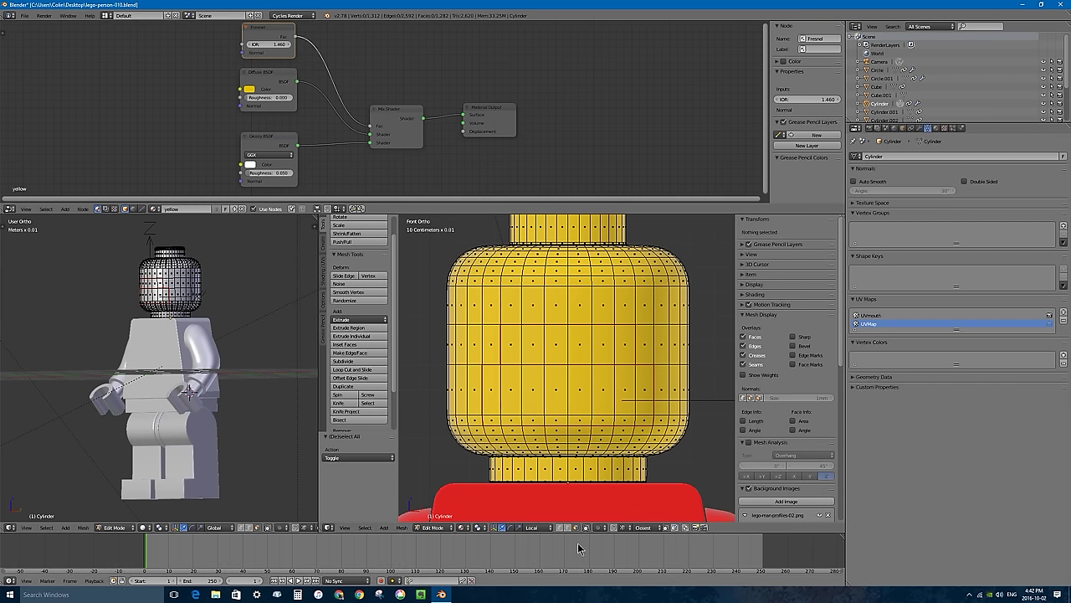
pyautogui.press('l')
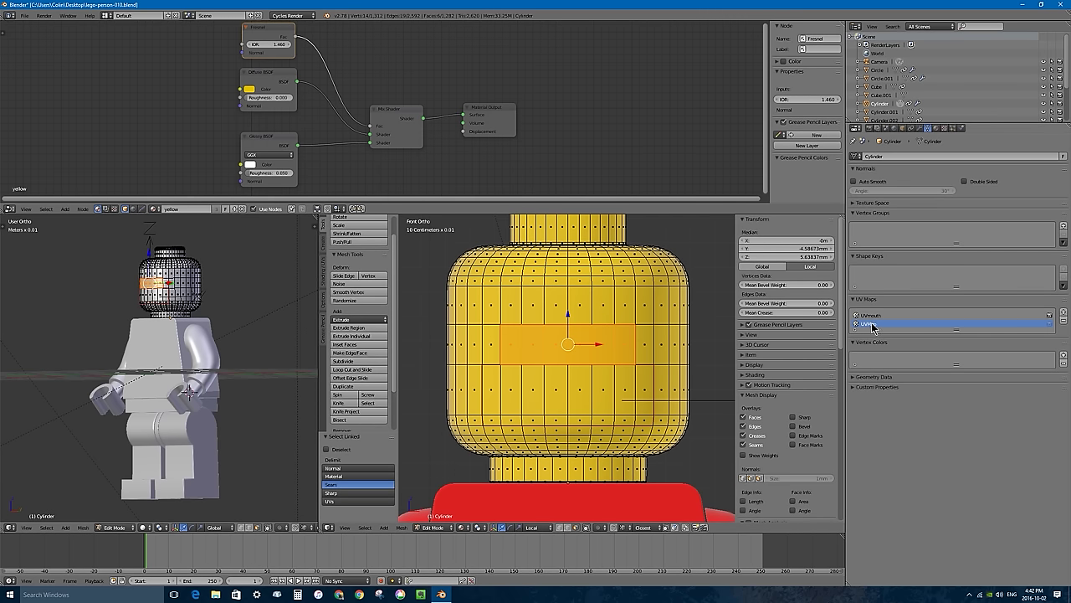
pyautogui.press('u')
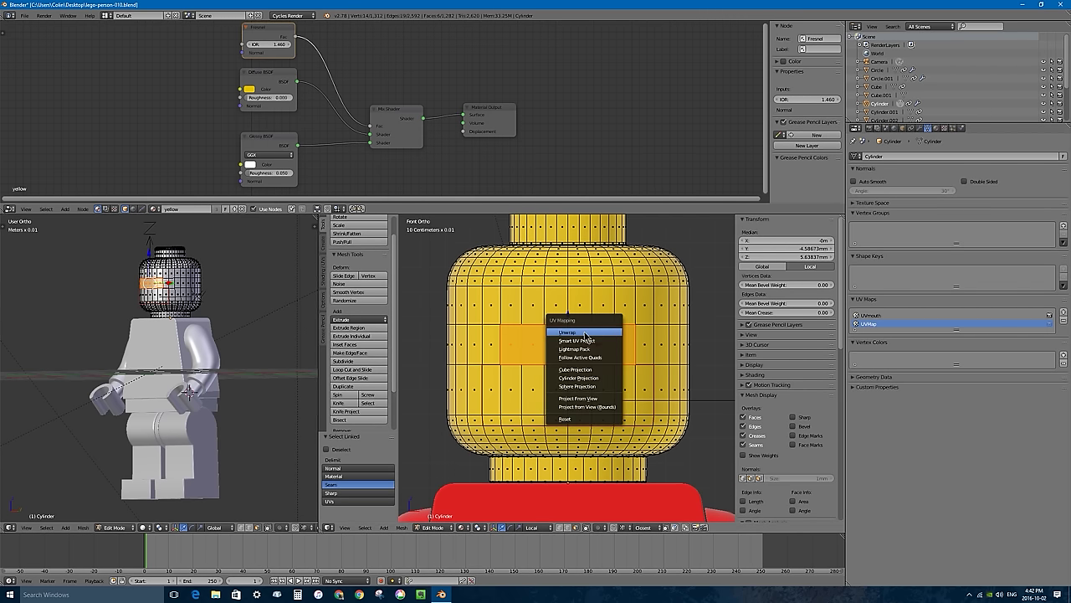
pyautogui.click(577, 334)
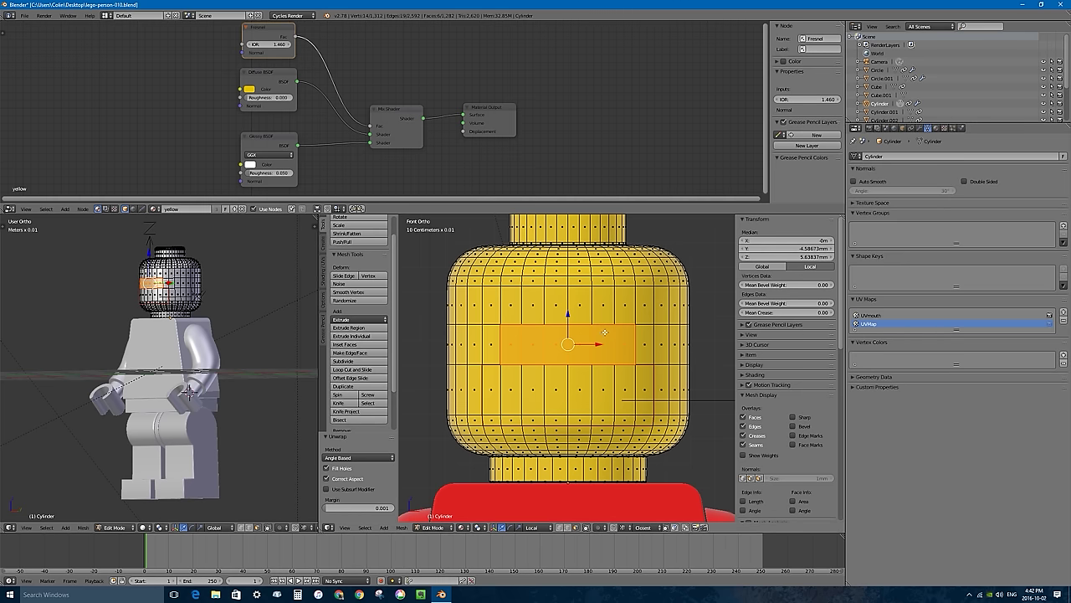
pyautogui.doubleClick(879, 326)
# - Switch the user ortho view to the UV/Image Editor and display the mouth faces' layout in the UVmouth map
pyautogui.click(10, 527)
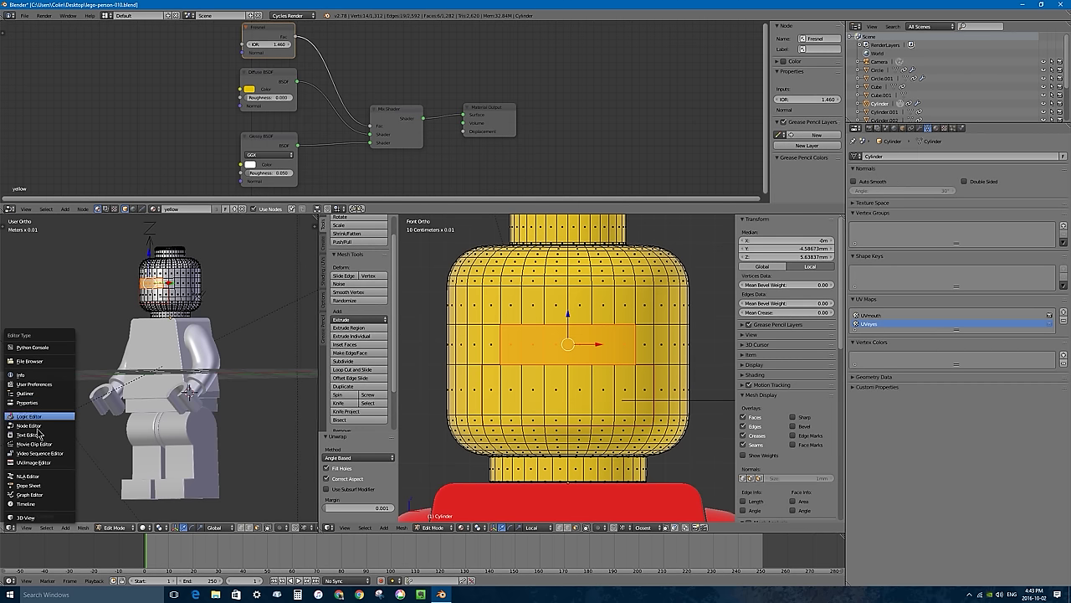
pyautogui.click(40, 462)
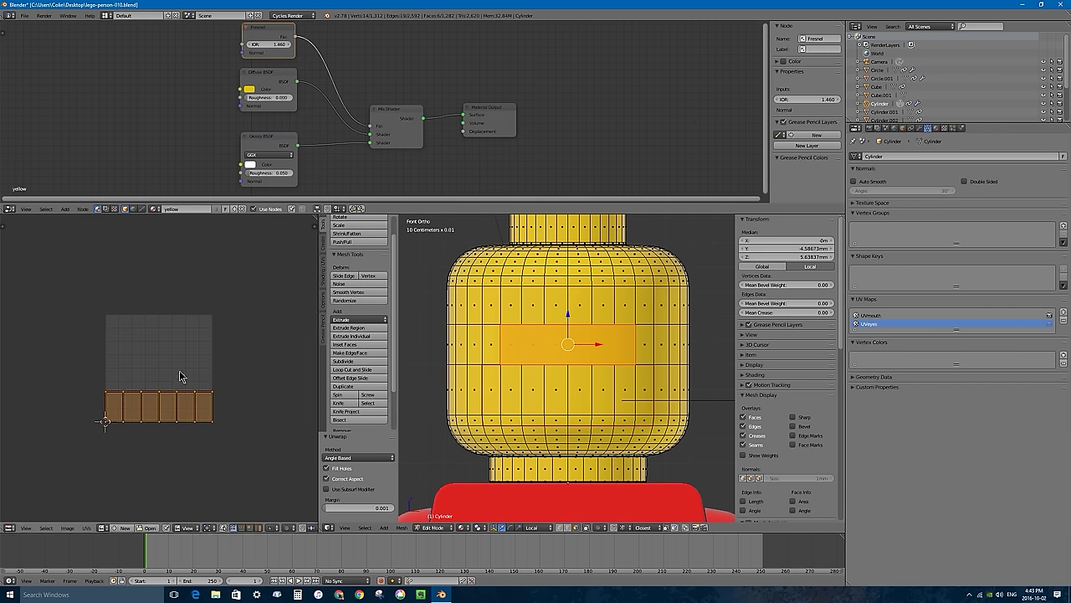
pyautogui.click(871, 315)
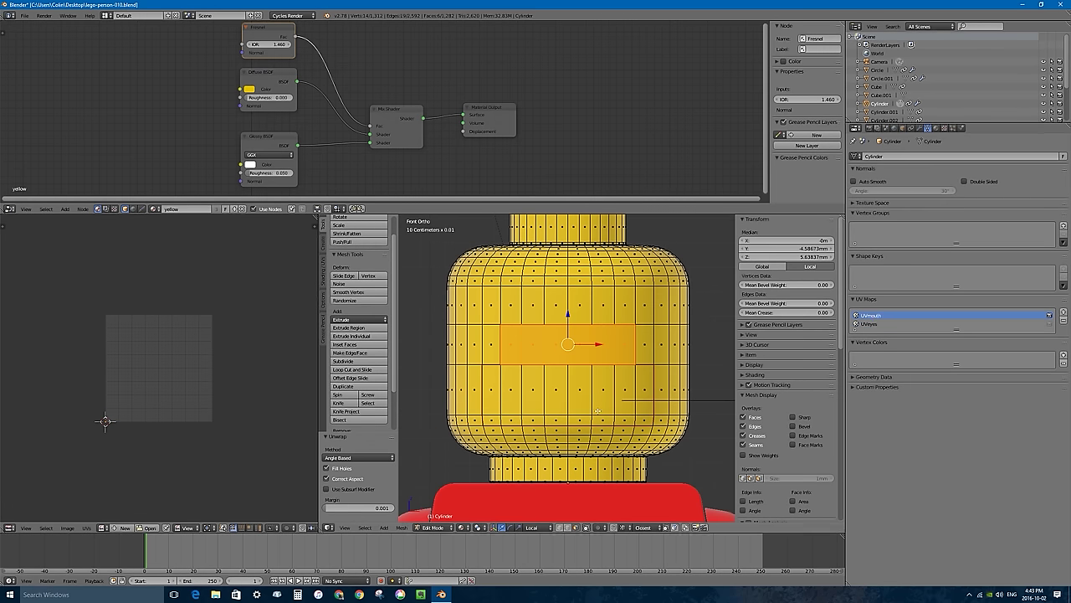
pyautogui.press('a')
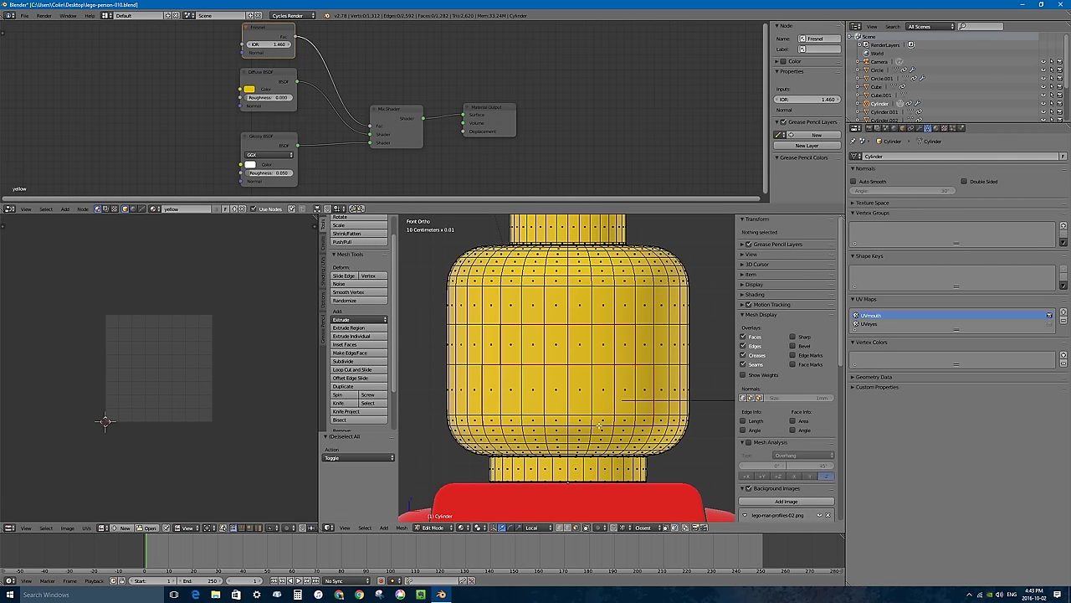
pyautogui.press('l')
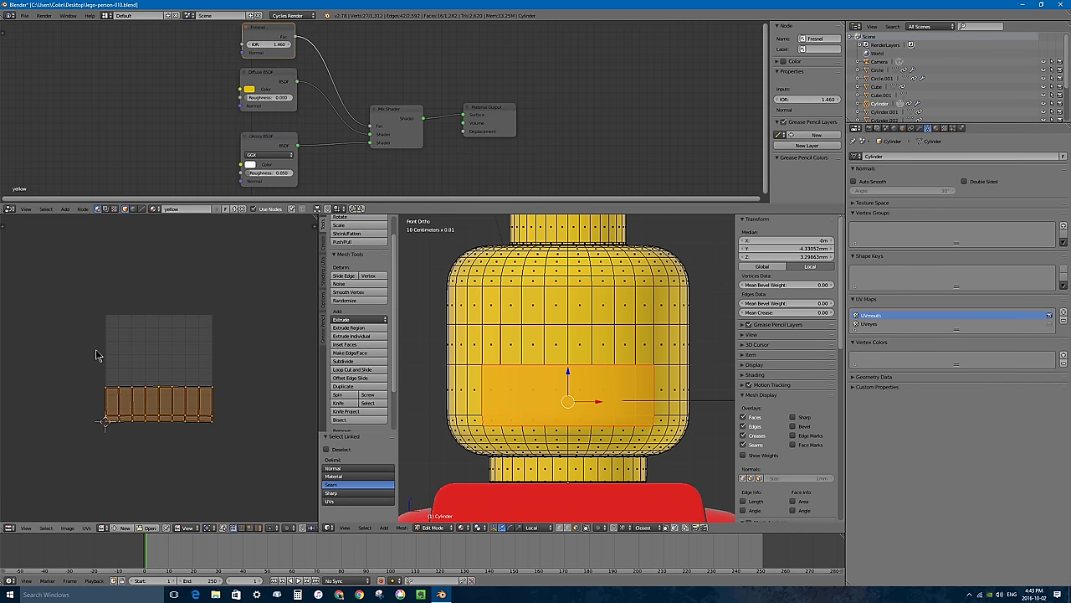
# - Load mouths-layout-16.png from the Desktop into the UV/Image Editor and fit the whole image in view behind the mouth faces' layout
pyautogui.scroll(1, 105, 394)
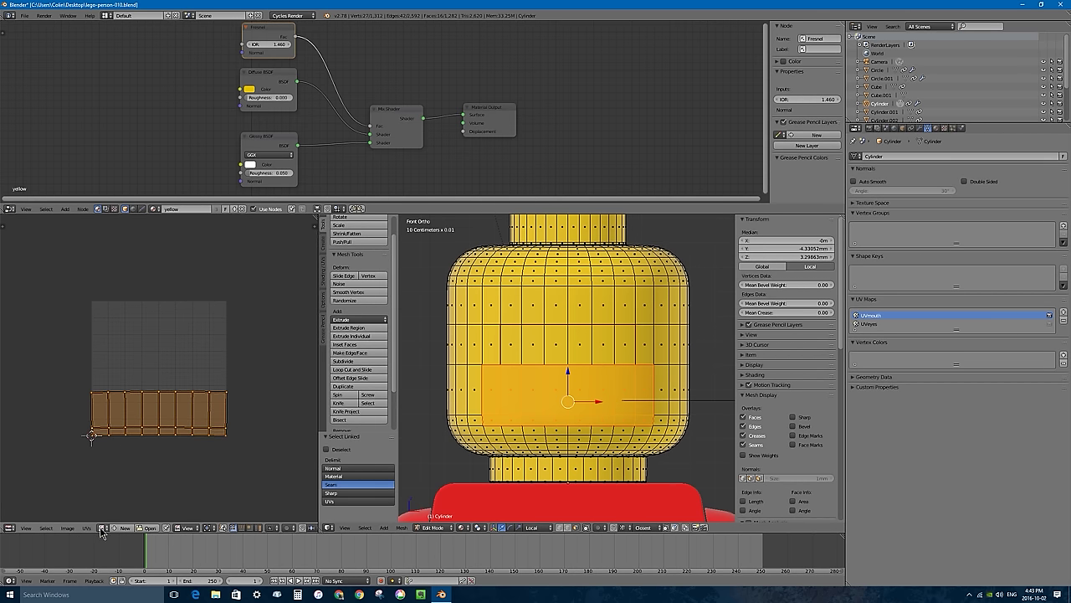
pyautogui.click(148, 528)
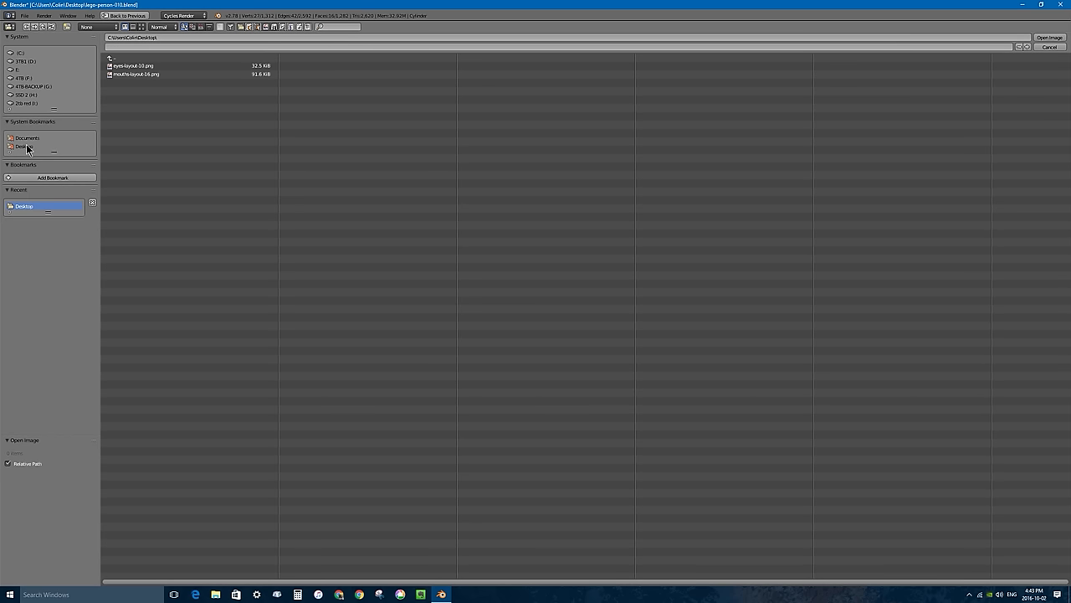
pyautogui.click(142, 74)
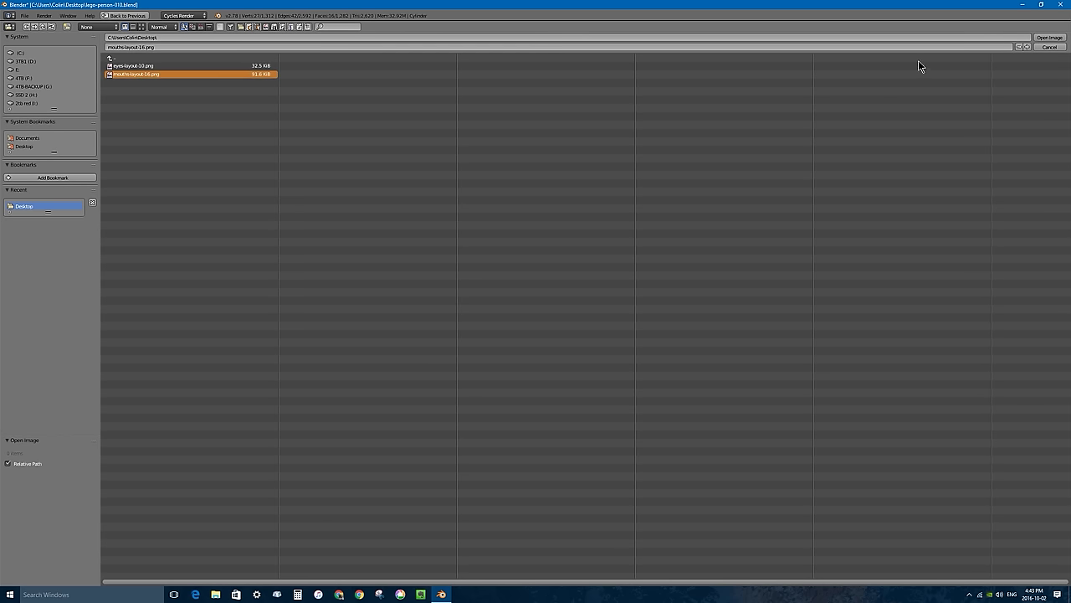
pyautogui.click(1049, 37)
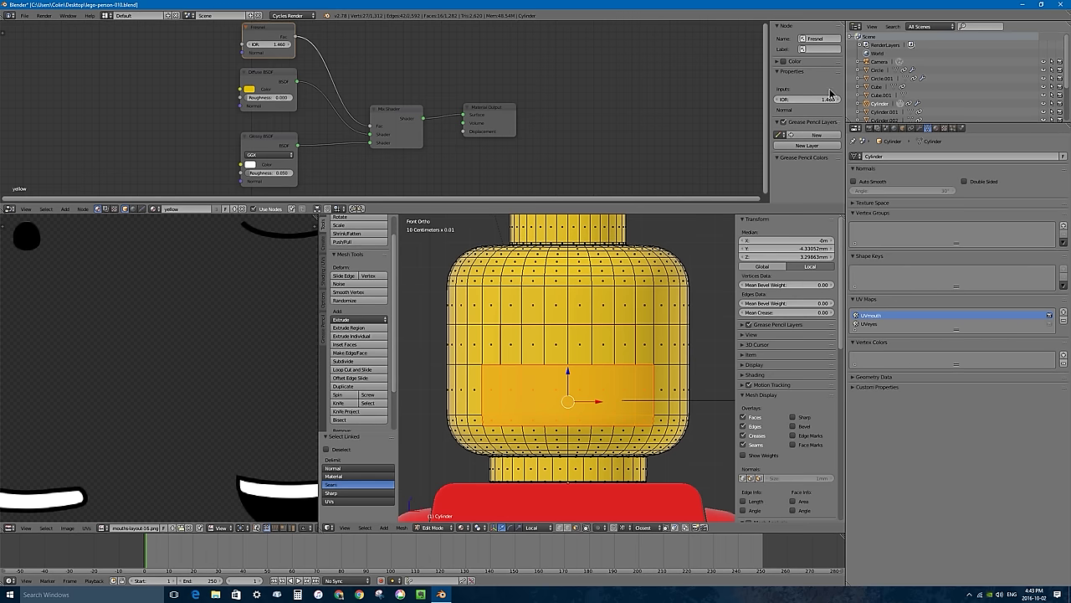
pyautogui.press('Home')
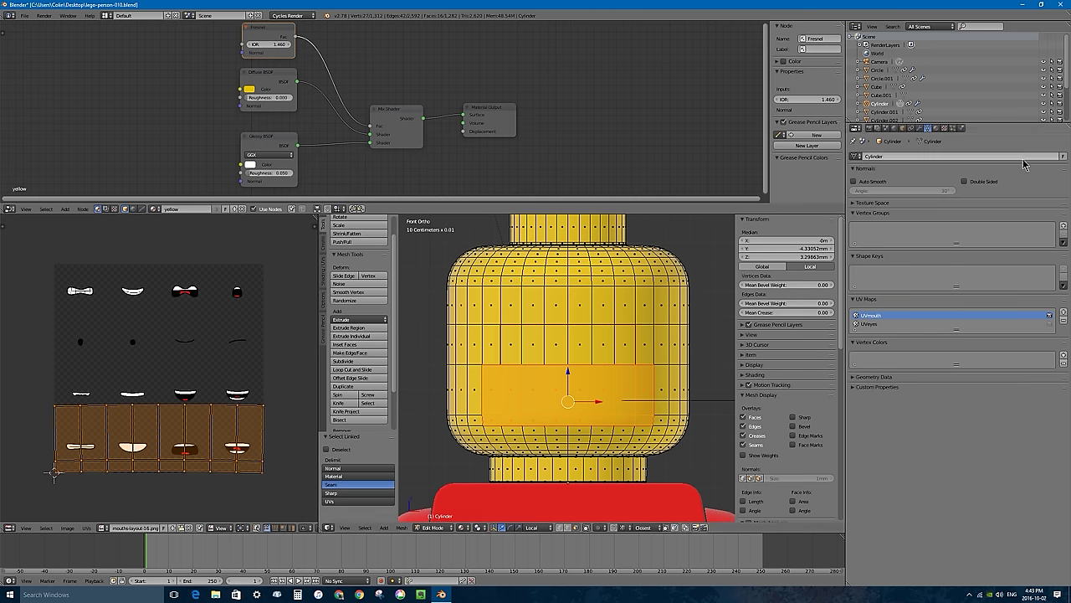
# - In Object Mode, add a second material slot to the head and give it the existing yellow material
pyautogui.click(937, 128)
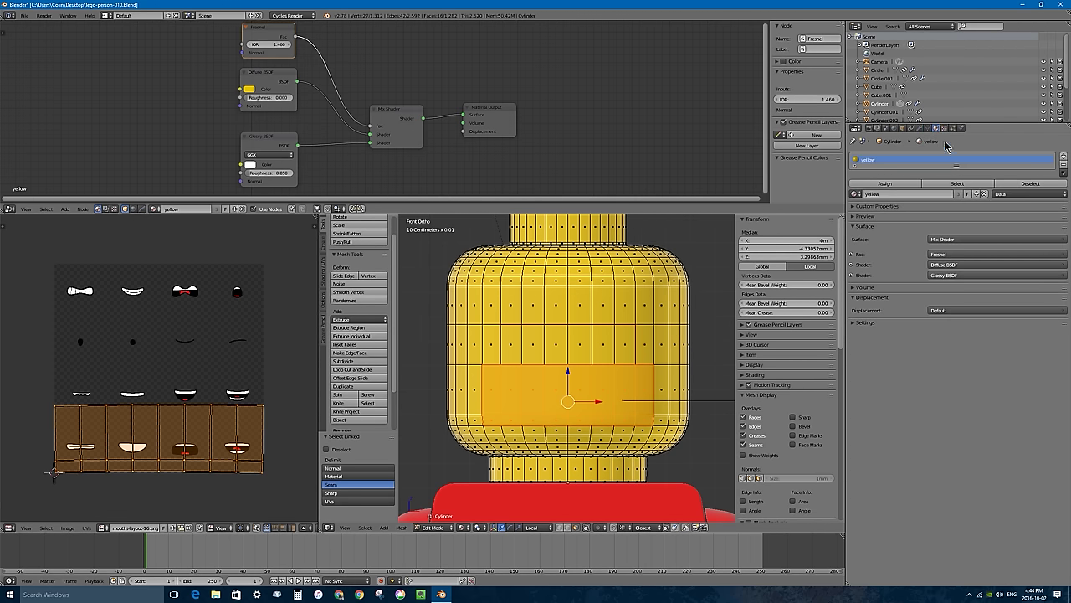
pyautogui.press('Tab')
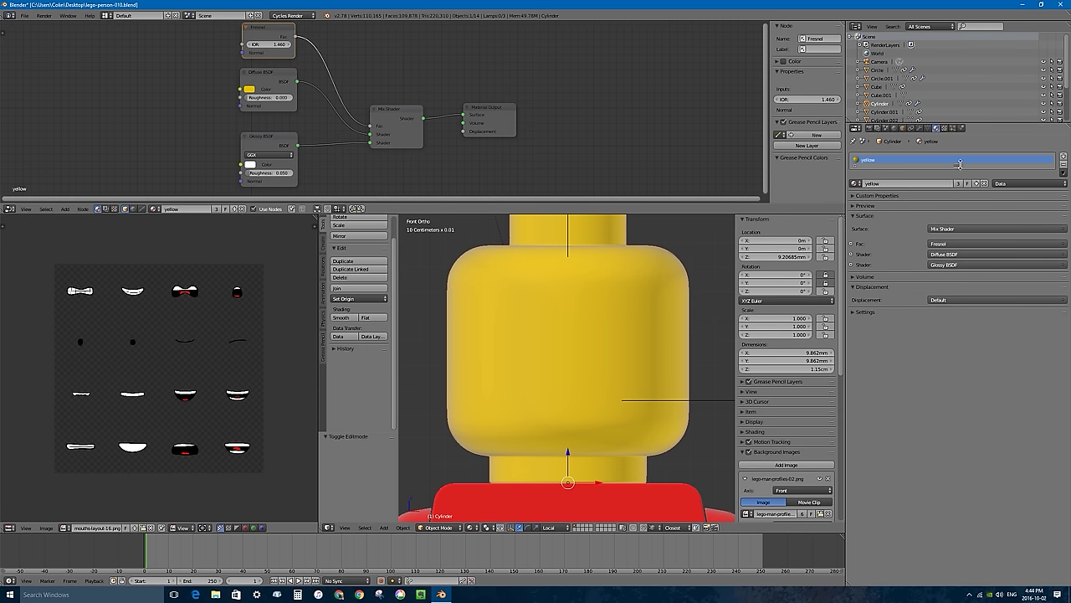
pyautogui.moveTo(960, 164); pyautogui.dragTo(959, 224)
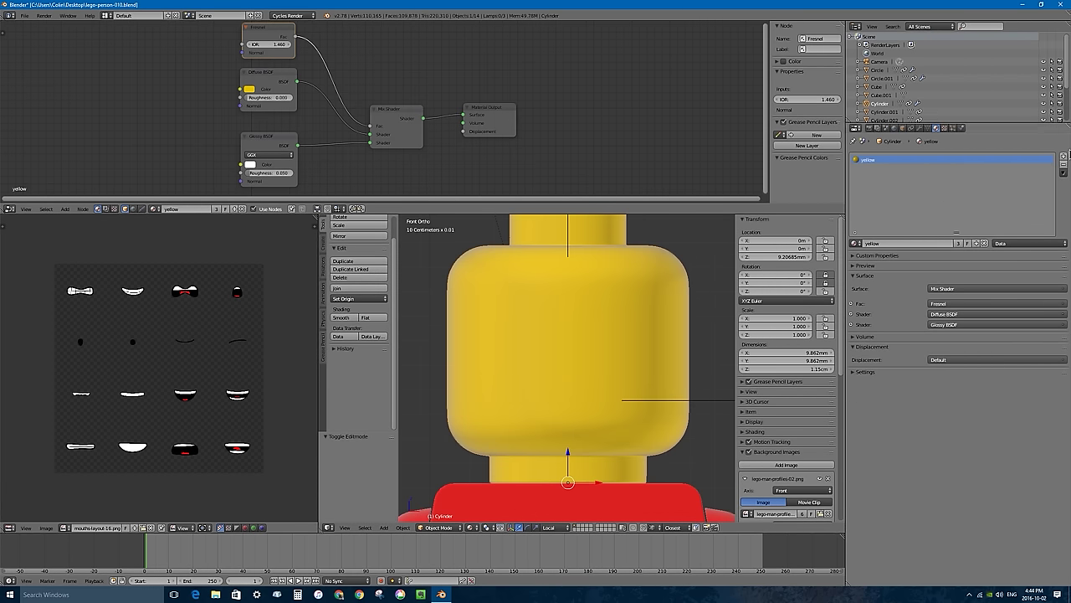
pyautogui.click(1064, 157)
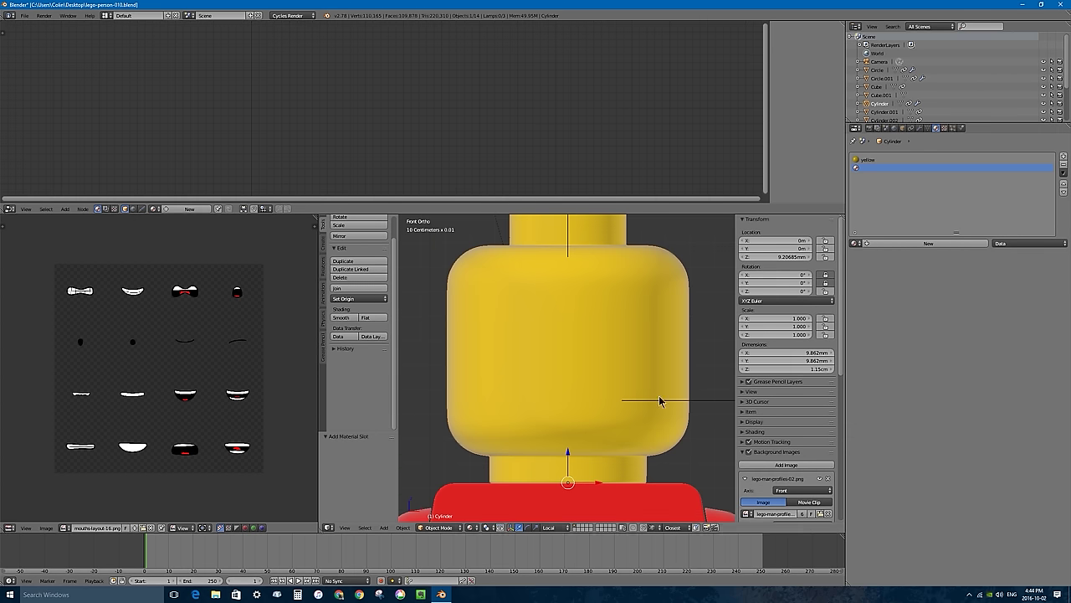
pyautogui.click(857, 245)
pyautogui.click(875, 274)
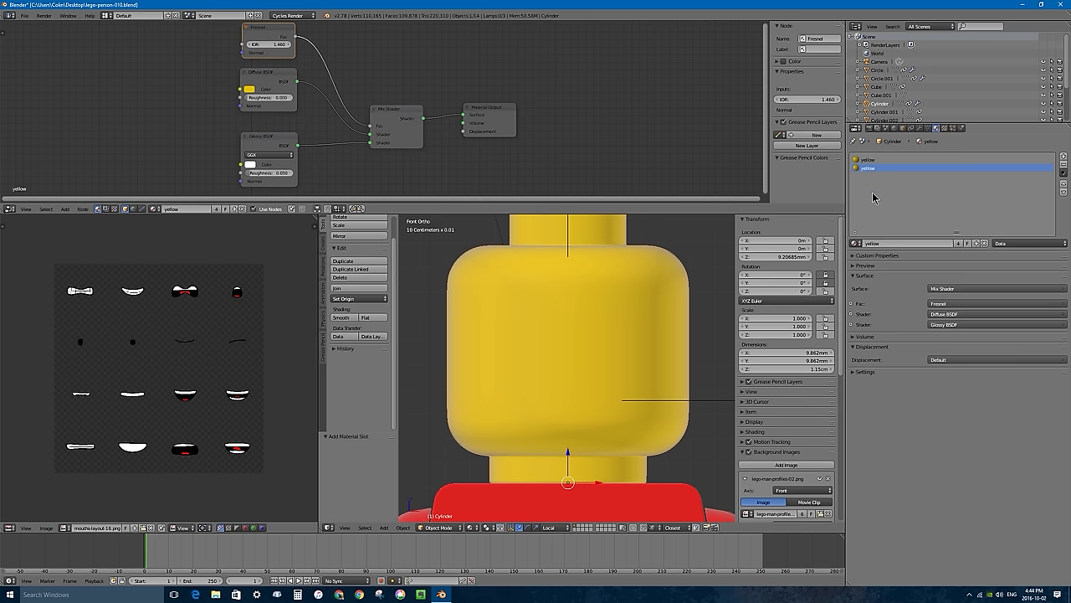
# - Make the second slot's yellow material an independent copy and rename it yellow-mouth
pyautogui.scroll(-4, 600, 322)
pyautogui.scroll(-4, 599, 322)
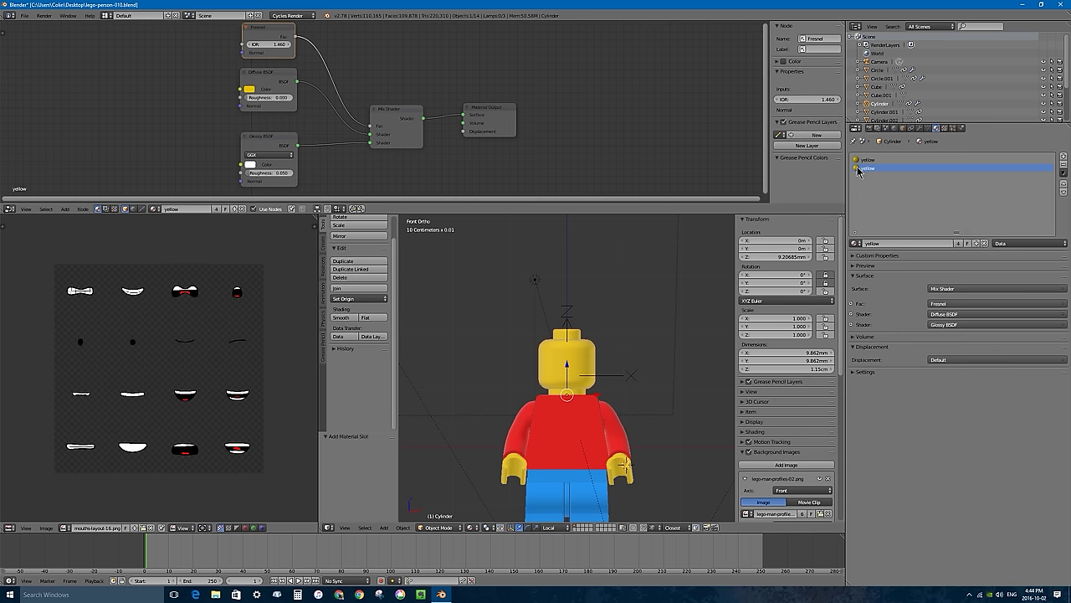
pyautogui.click(959, 243)
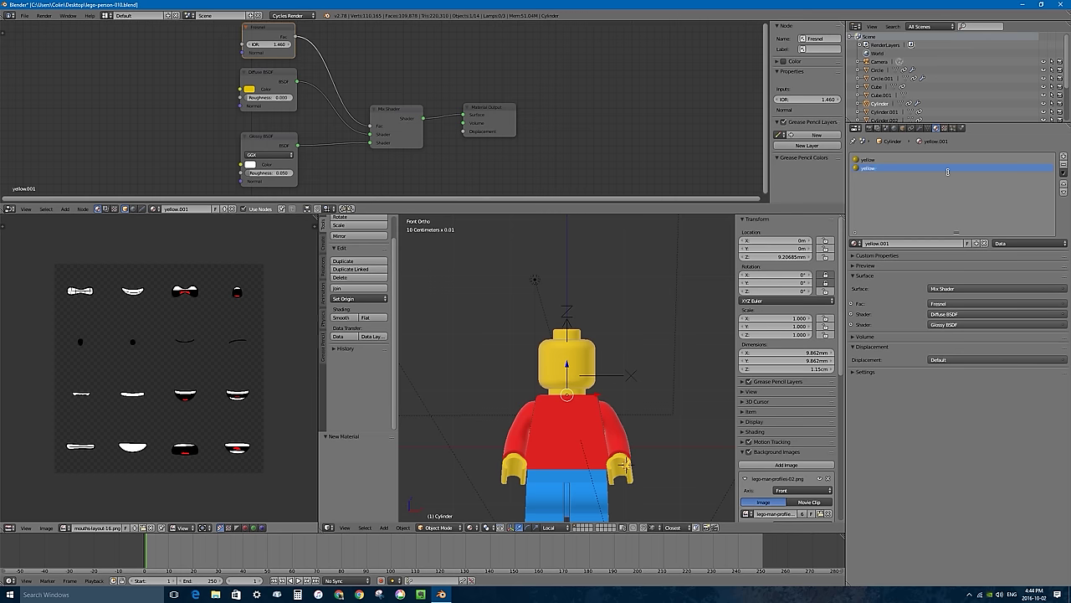
pyautogui.write('uth')
pyautogui.press('Return')
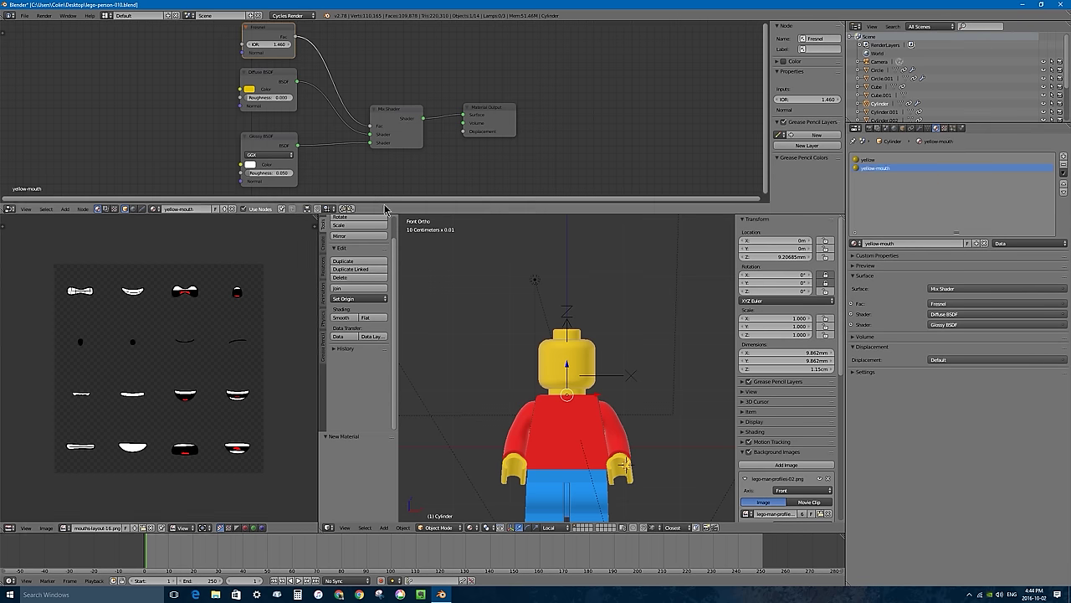
# - Enlarge the node editor and assign the yellow-mouth material to the selected mouth faces in Edit Mode
pyautogui.moveTo(390, 209); pyautogui.dragTo(385, 298)
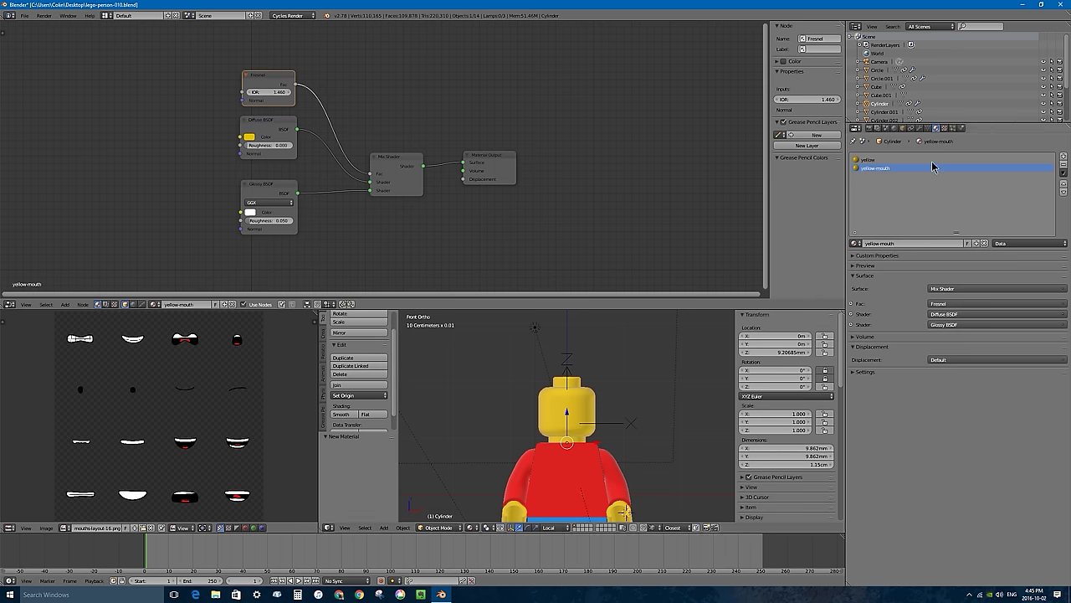
pyautogui.press('Tab')
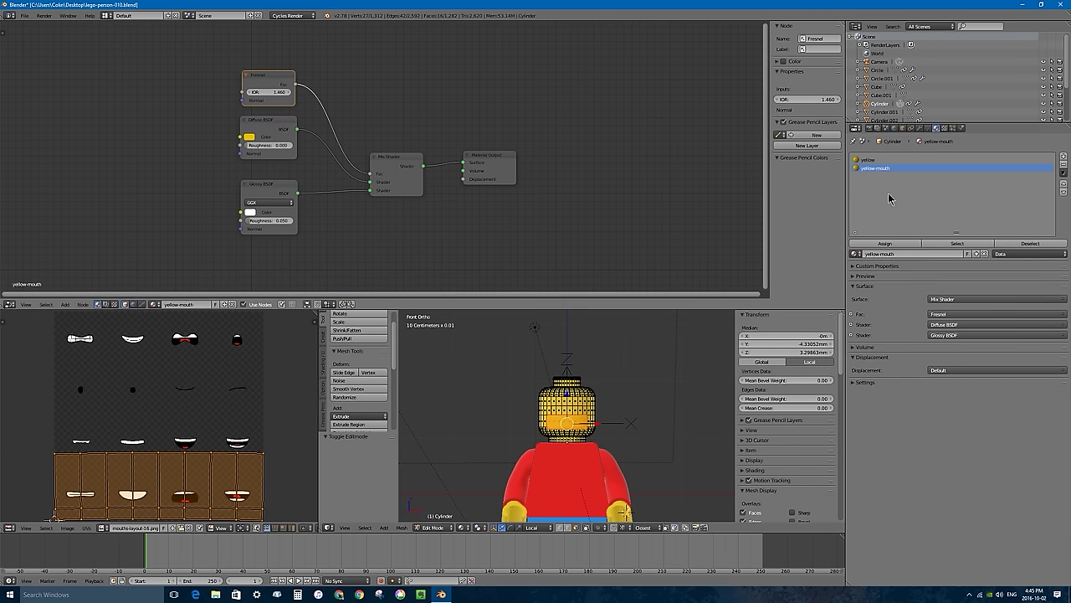
pyautogui.click(885, 242)
pyautogui.scroll(5, 624, 510)
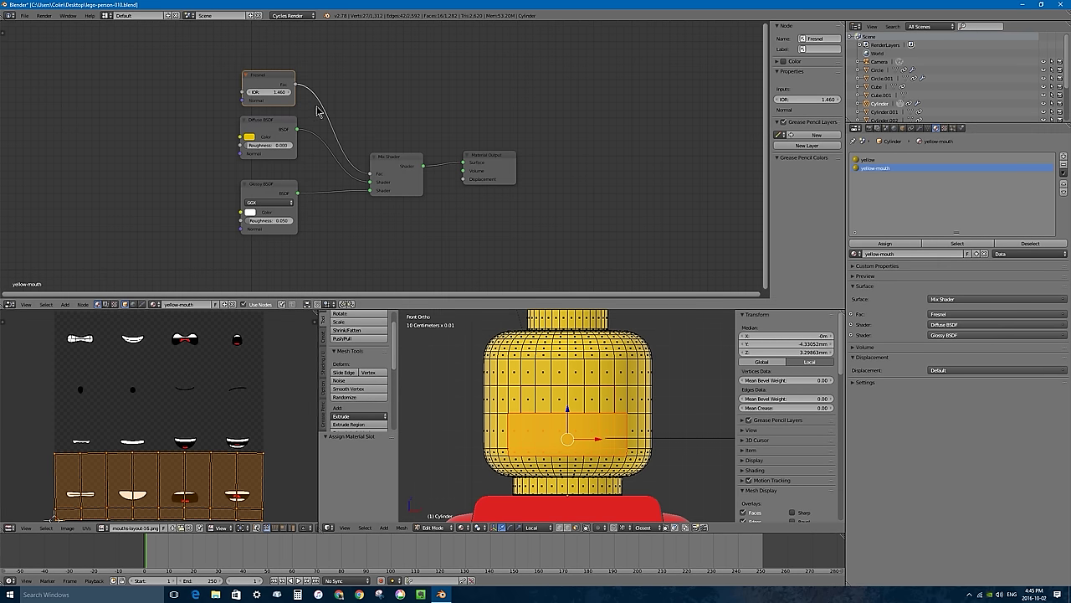
# - Space out the yellow-mouth nodes and insert a second Mix Shader between the existing Mix Shader and the Material Output
pyautogui.moveTo(388, 165); pyautogui.dragTo(419, 127)
pyautogui.moveTo(490, 161); pyautogui.dragTo(643, 118)
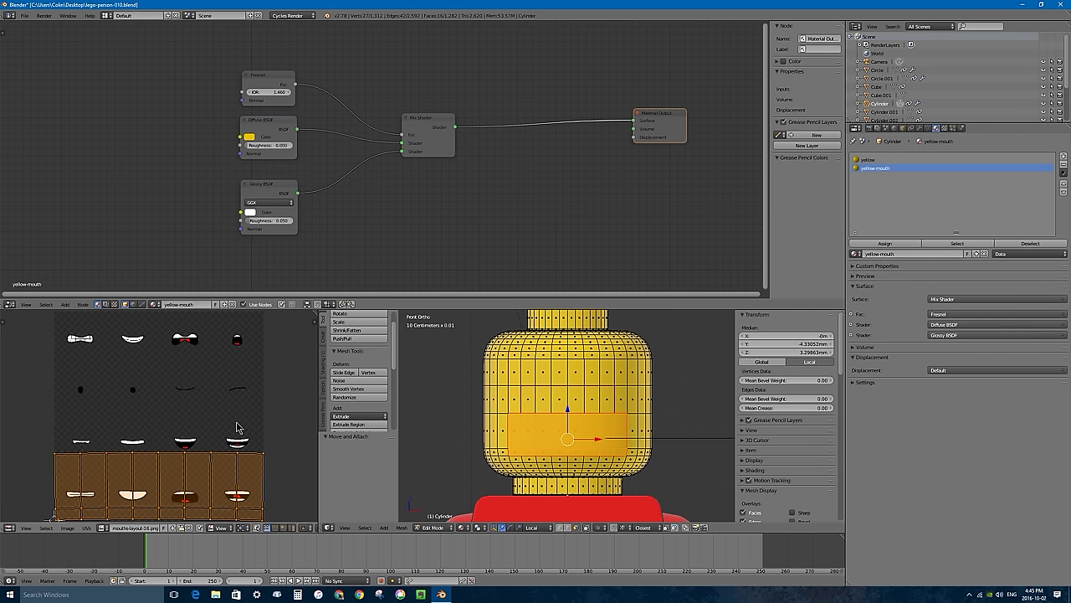
pyautogui.hotkey('shift', 'a')
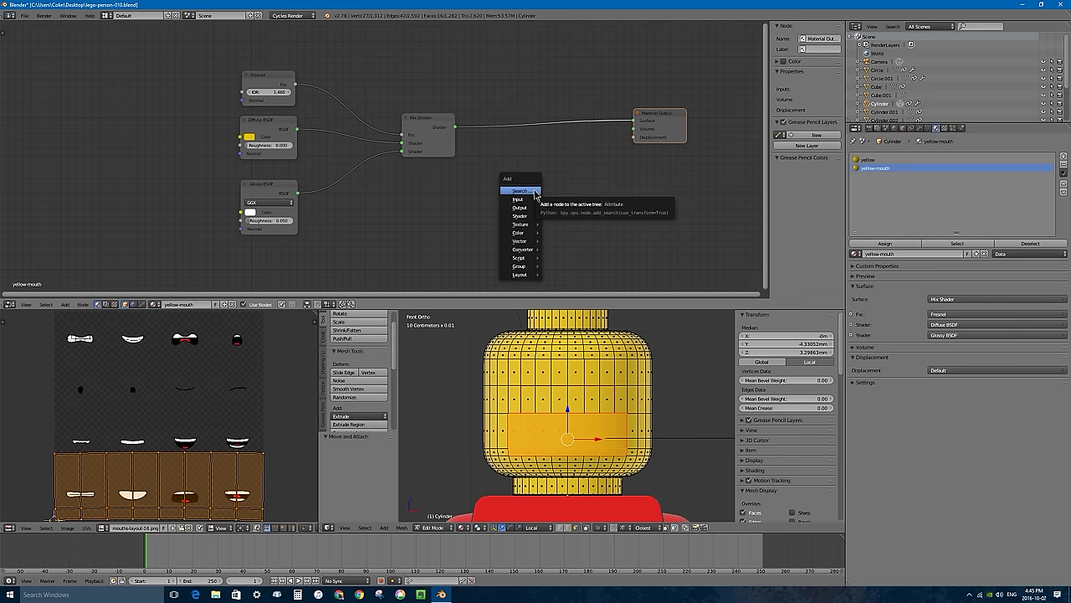
pyautogui.moveTo(525, 218)
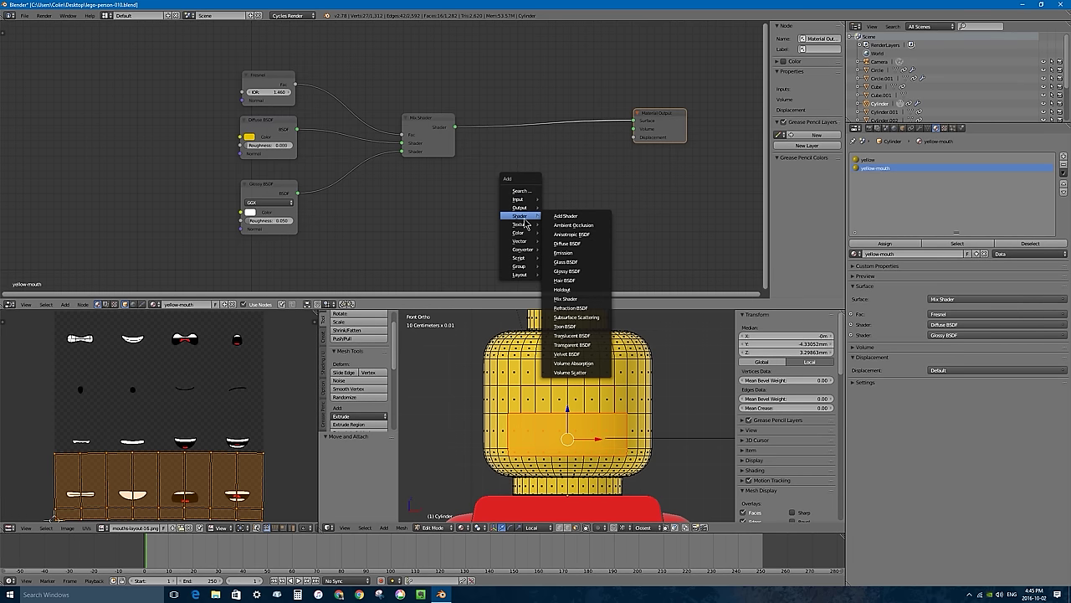
pyautogui.click(582, 299)
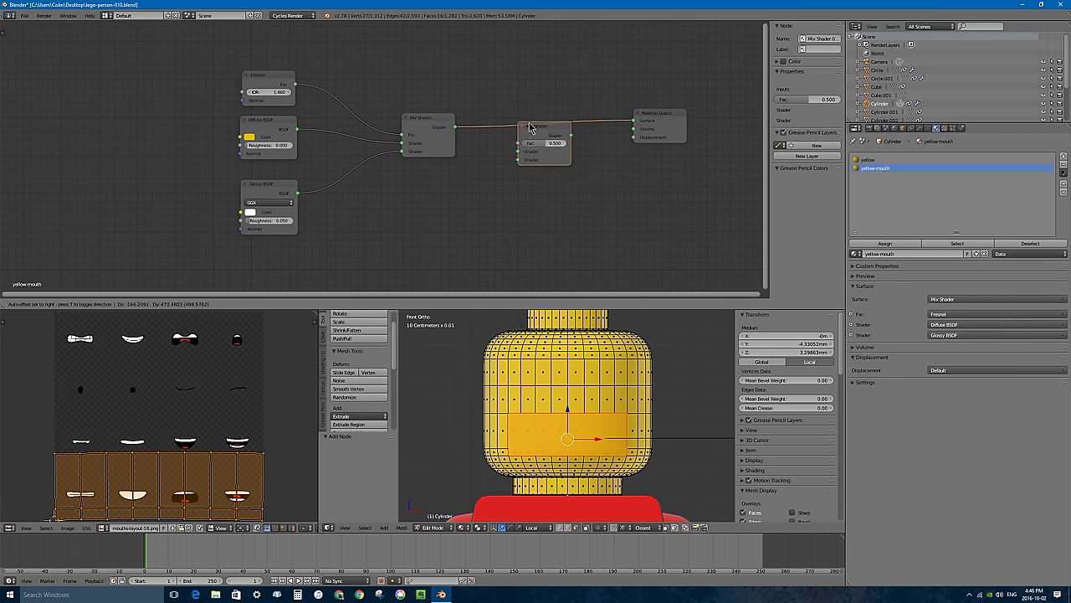
pyautogui.click(530, 110)
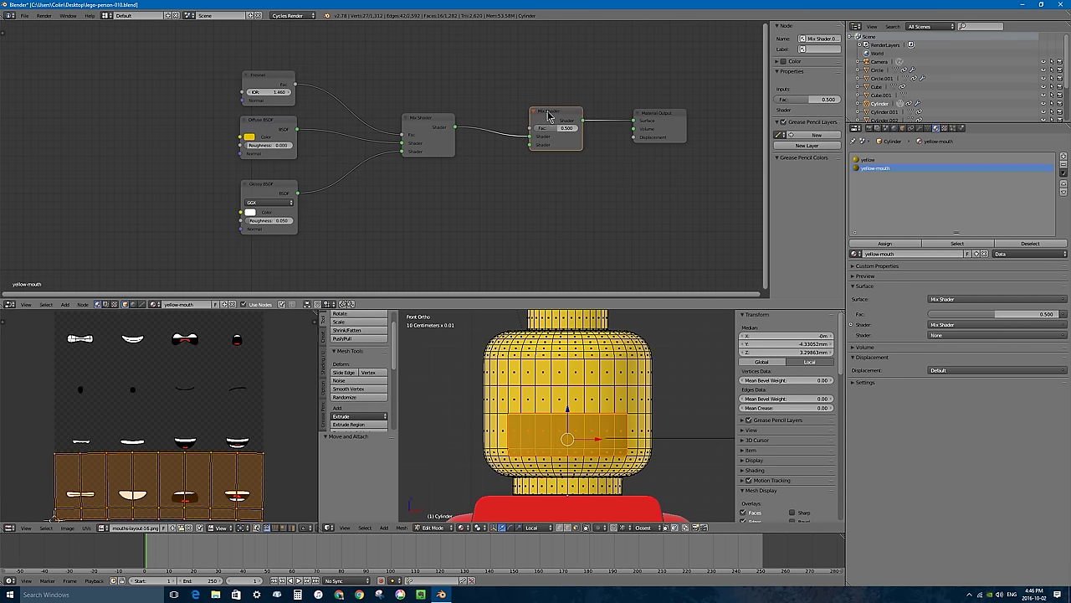
pyautogui.moveTo(548, 115); pyautogui.dragTo(559, 115)
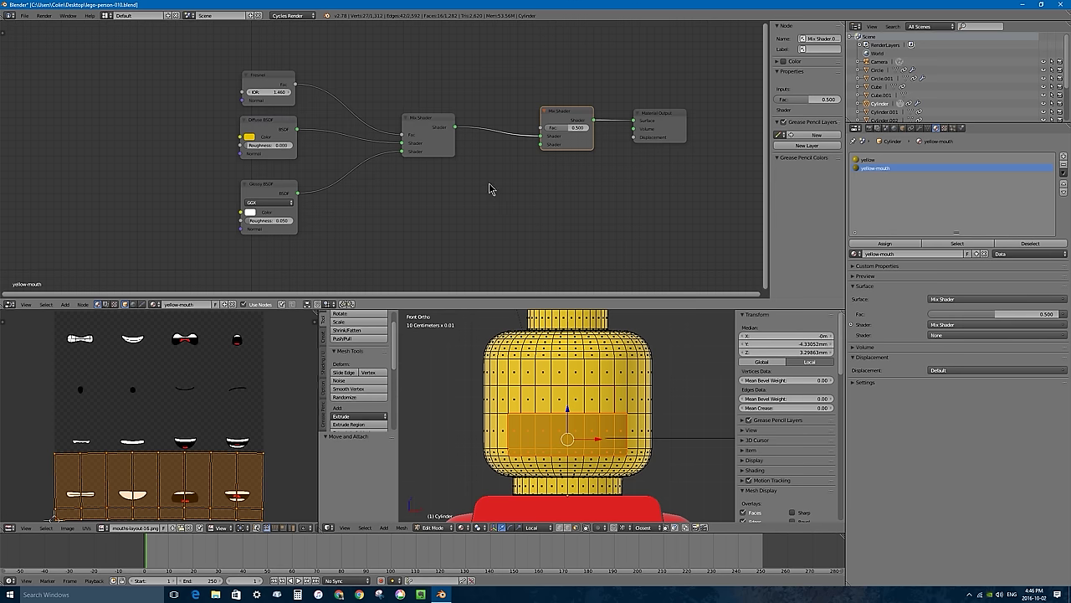
# - Add a Diffuse BSDF node below and connect it to the new Mix Shader's second Shader input
pyautogui.hotkey('shift', 'a')
pyautogui.moveTo(496, 186)
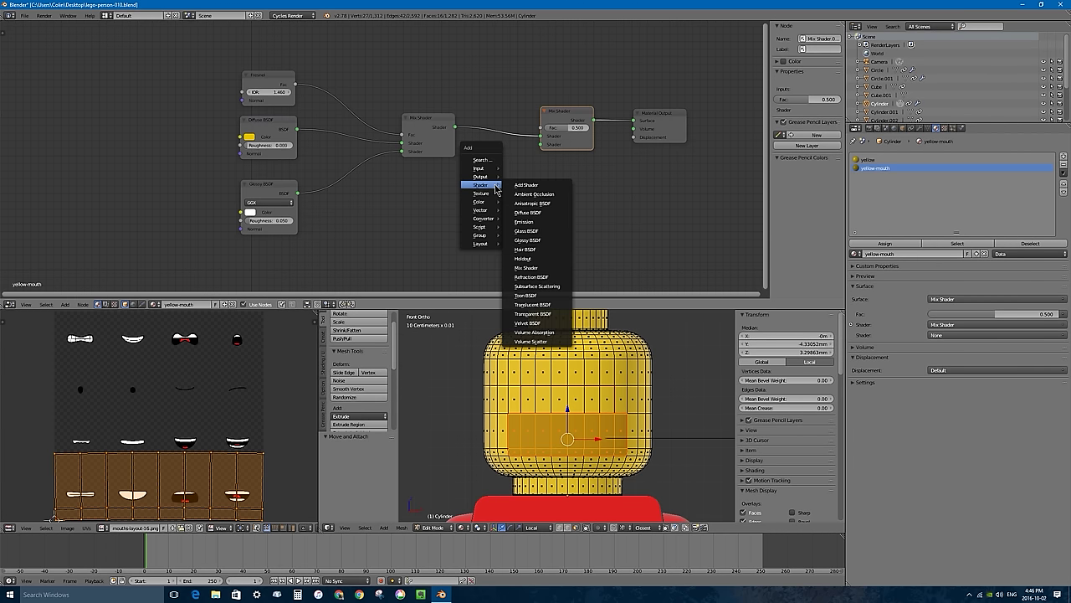
pyautogui.click(535, 212)
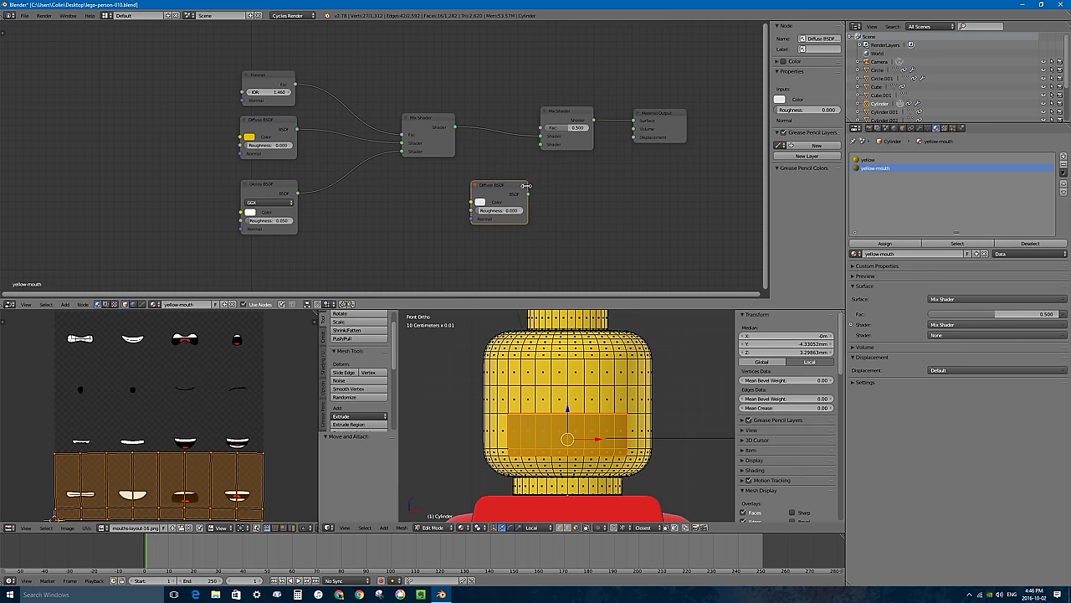
pyautogui.moveTo(528, 194); pyautogui.dragTo(542, 148)
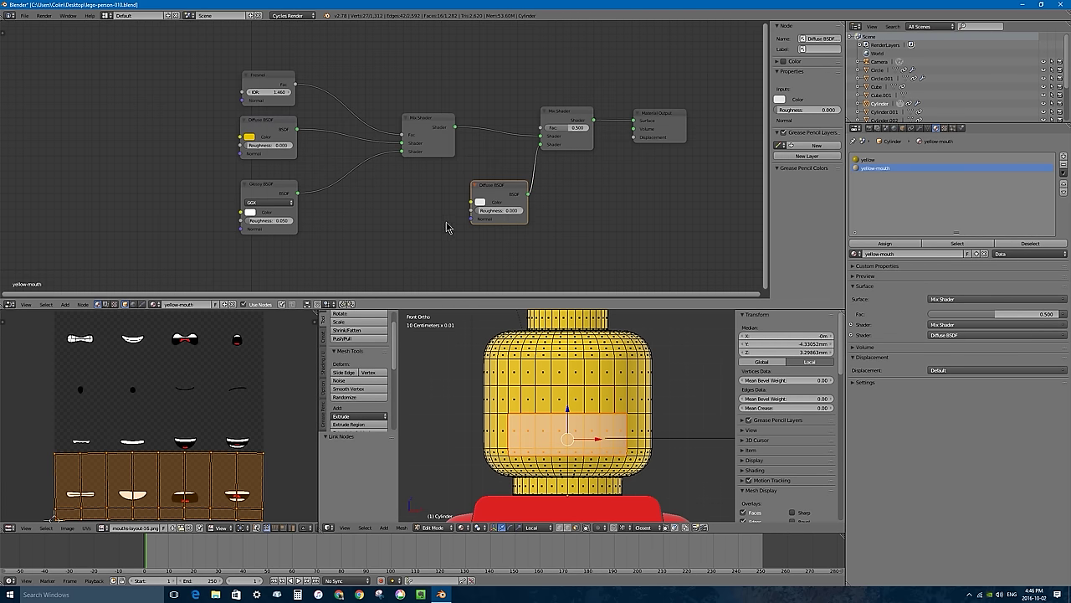
# - Add an Image Texture node and connect its Color output to the new Diffuse BSDF's Color input
pyautogui.hotkey('shift', 'a')
pyautogui.moveTo(449, 231)
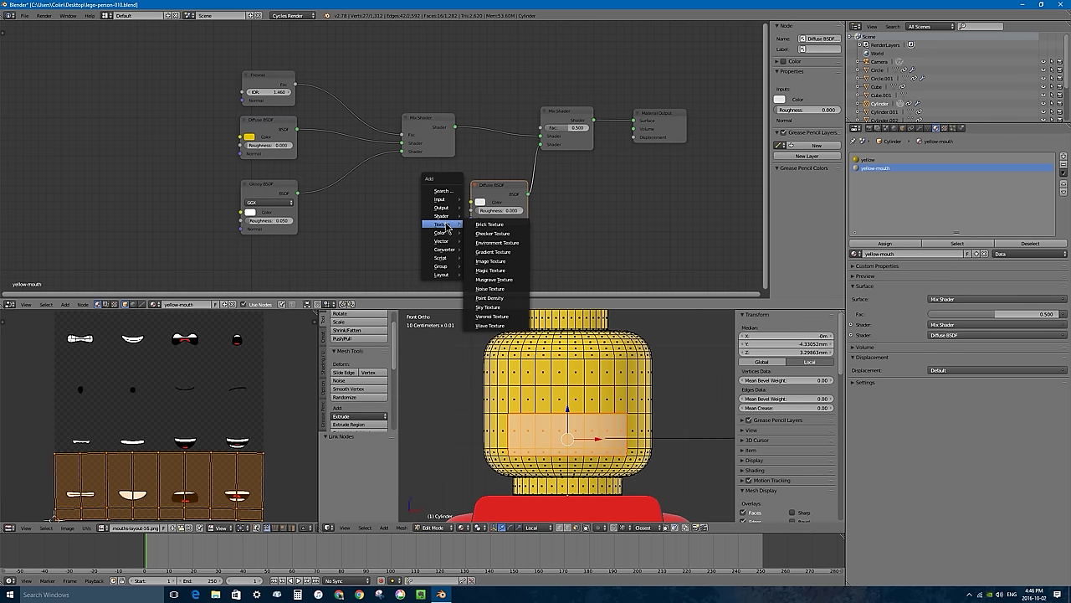
pyautogui.click(492, 267)
pyautogui.click(381, 203)
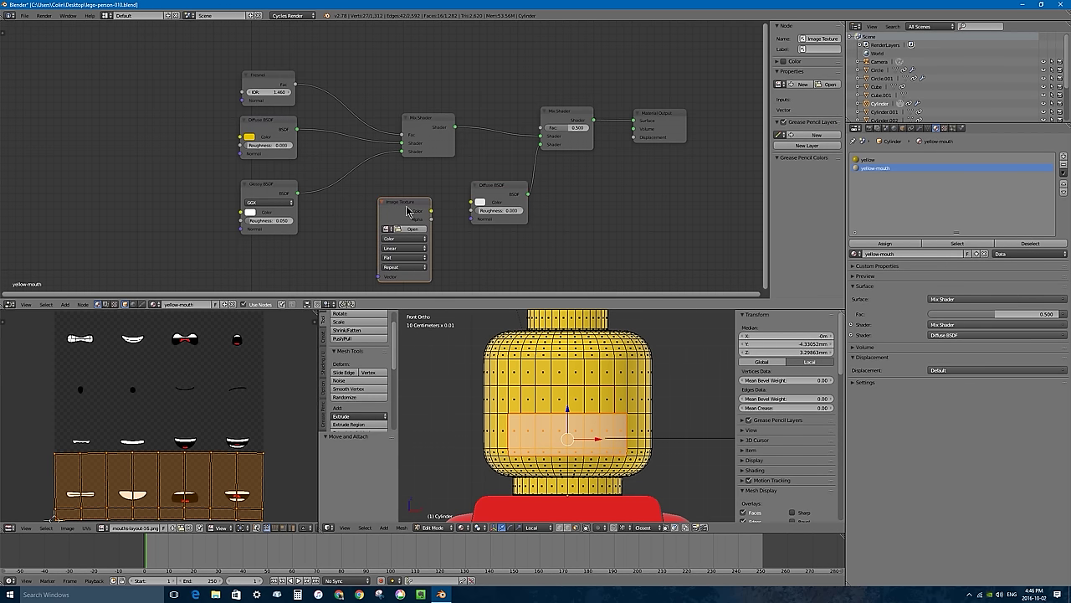
pyautogui.moveTo(432, 217); pyautogui.dragTo(472, 202)
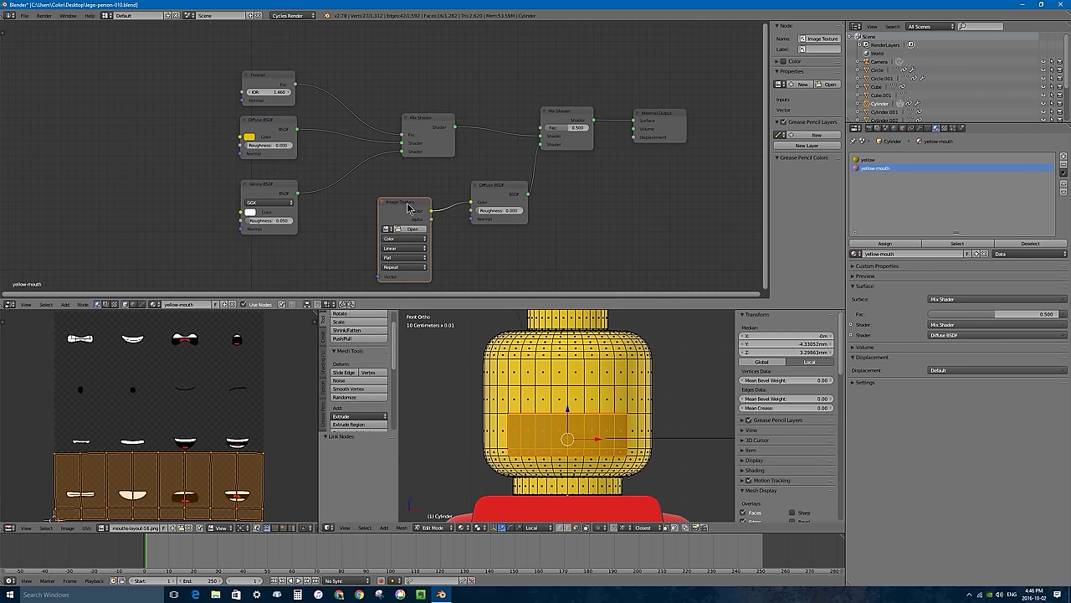
pyautogui.moveTo(407, 206); pyautogui.dragTo(404, 204)
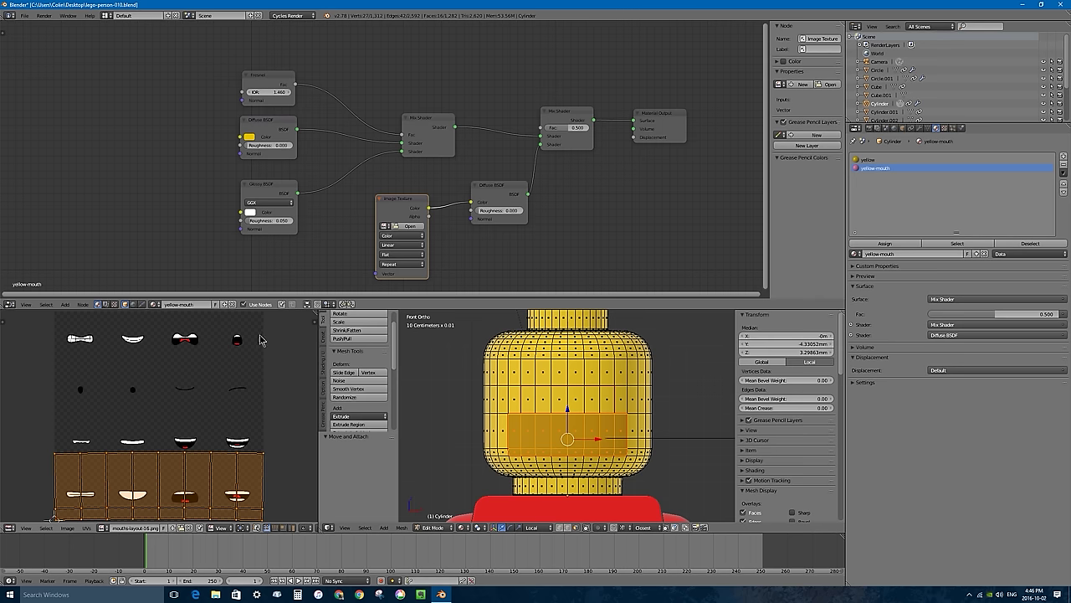
# - Set the Image Texture to mouths-layout-16.png and connect its Alpha output to the second Mix Shader's Fac input
pyautogui.click(385, 225)
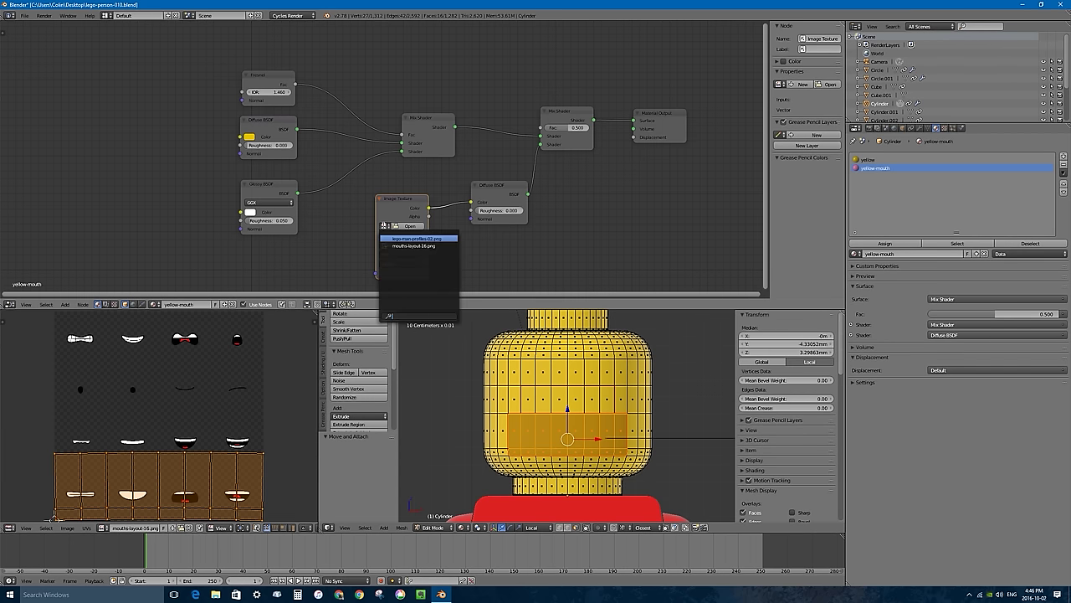
pyautogui.click(401, 246)
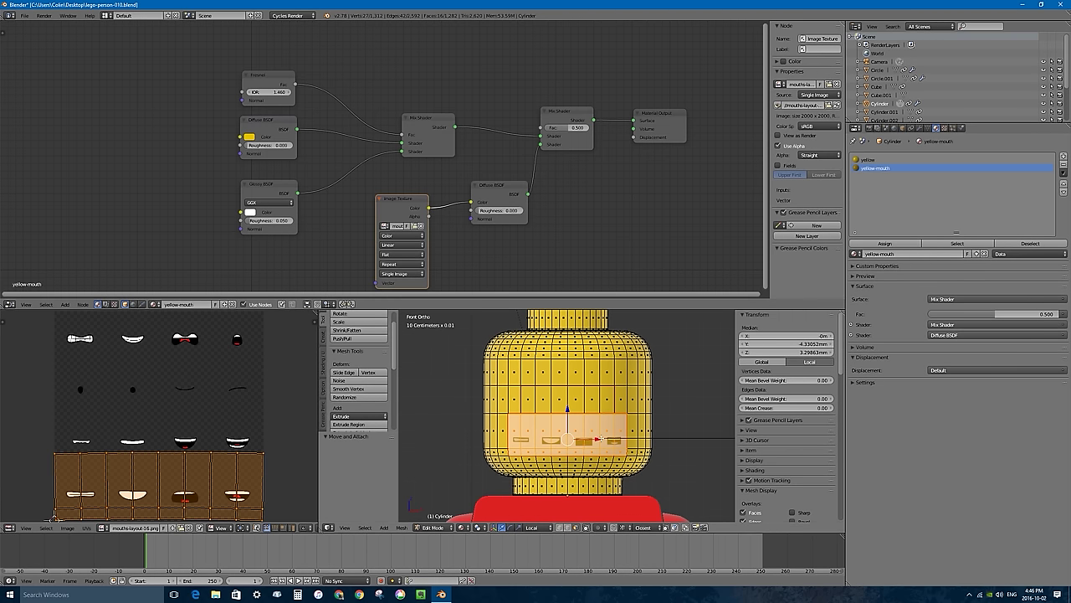
pyautogui.press('Tab')
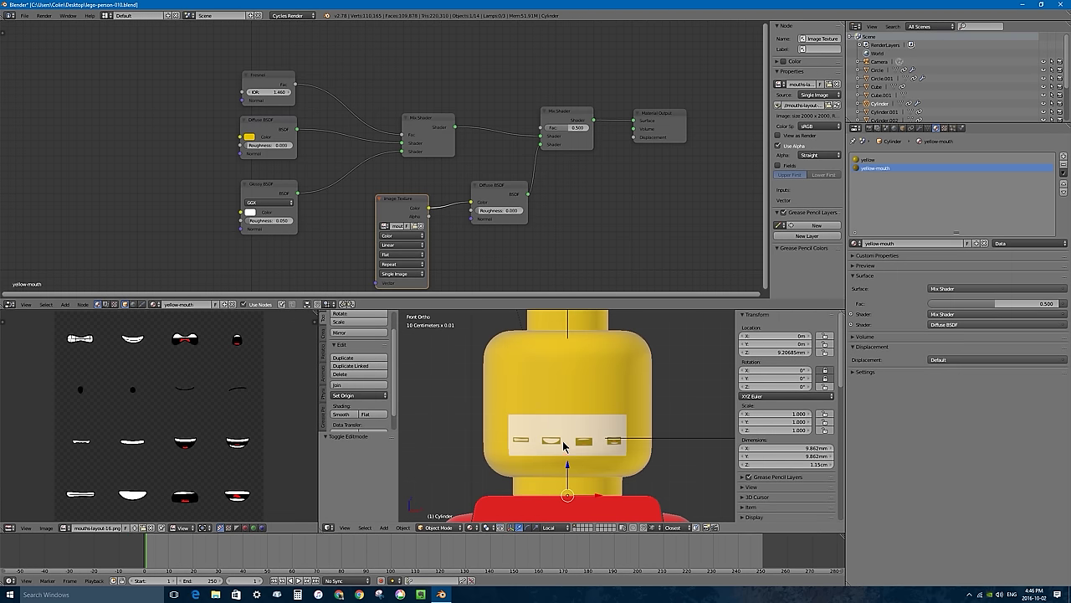
pyautogui.press('Tab')
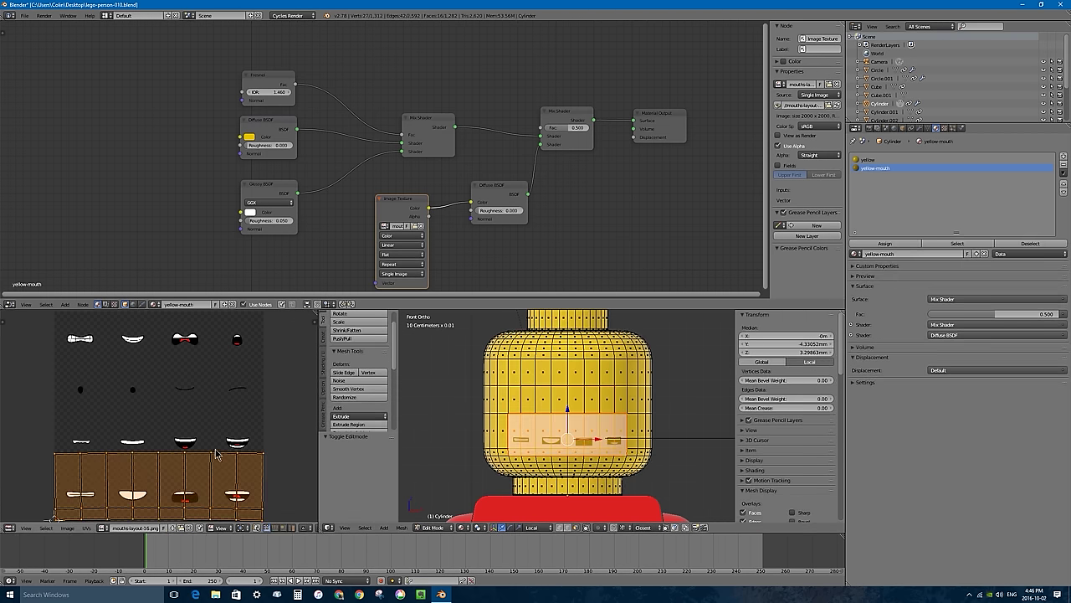
pyautogui.press('Tab')
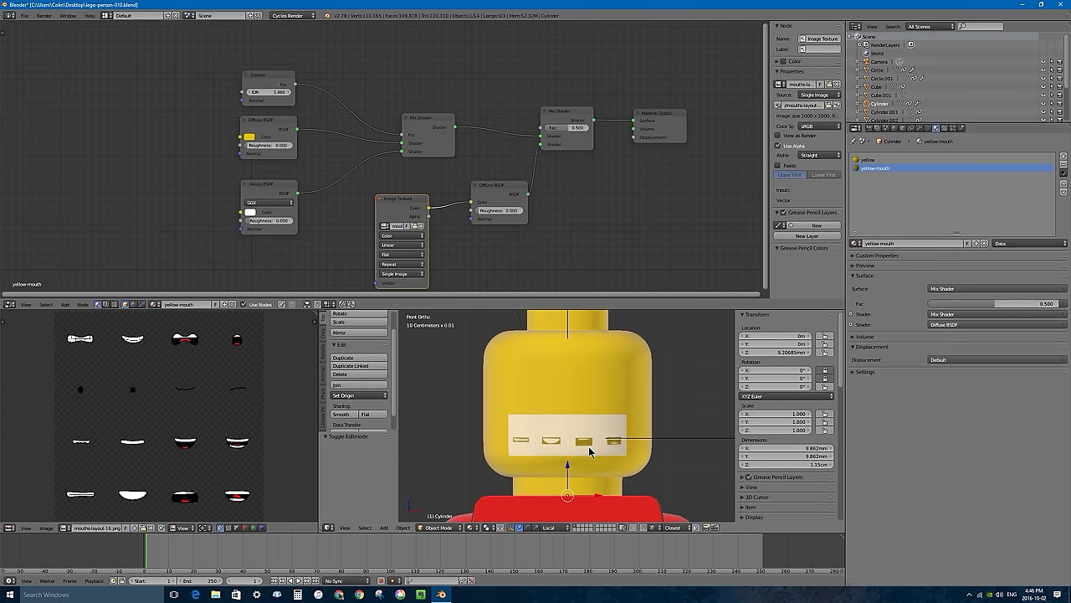
pyautogui.moveTo(399, 204); pyautogui.dragTo(541, 127)
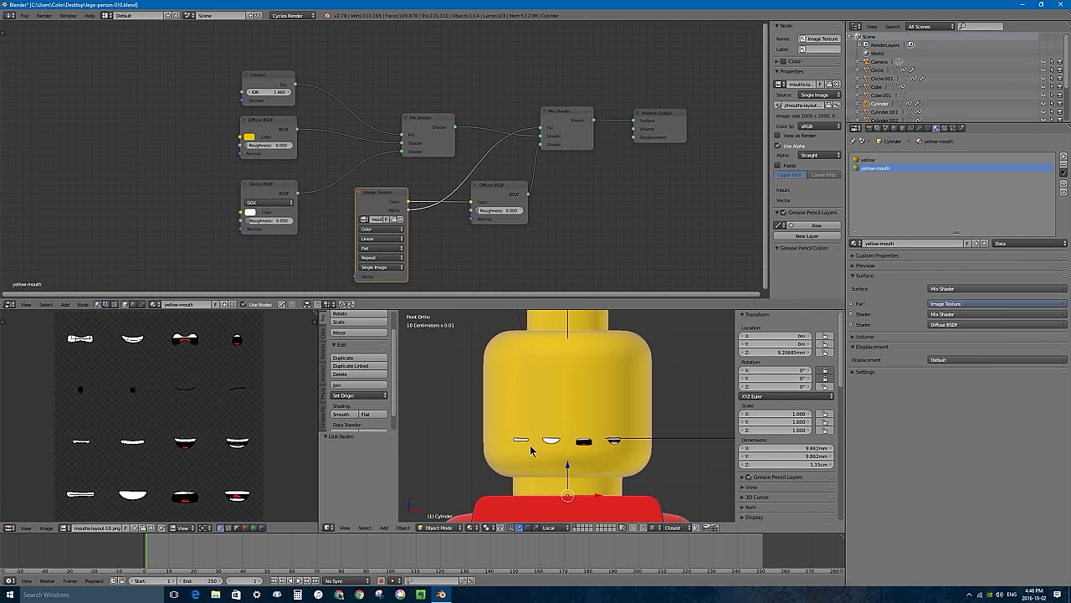
# - Enter Edit Mode on the head and enlarge the UV editor around the mouth-area UV layout
pyautogui.press('Tab')
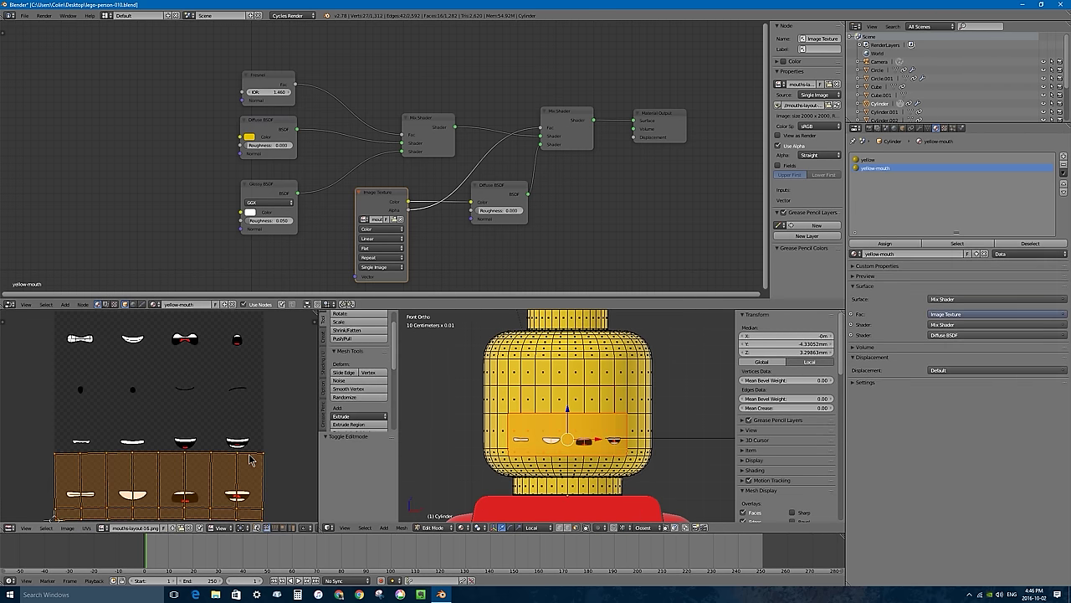
pyautogui.moveTo(205, 462); pyautogui.dragTo(195, 399, button='middle')
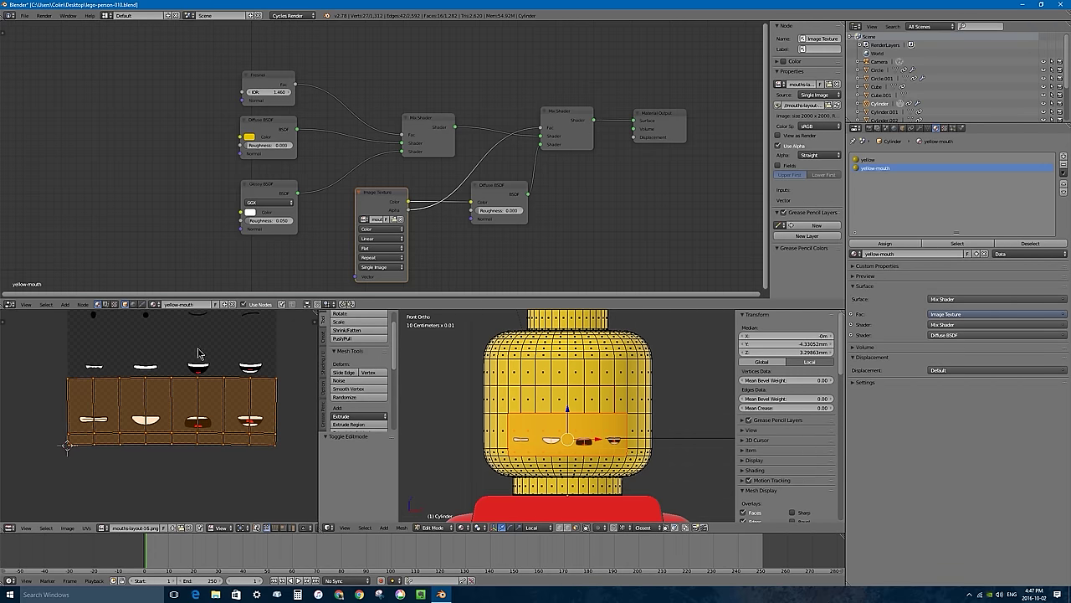
pyautogui.scroll(1, 234, 378)
pyautogui.scroll(-1, 219, 396)
pyautogui.moveTo(321, 373); pyautogui.dragTo(436, 365)
pyautogui.scroll(3, 301, 391)
pyautogui.scroll(-1, 329, 363)
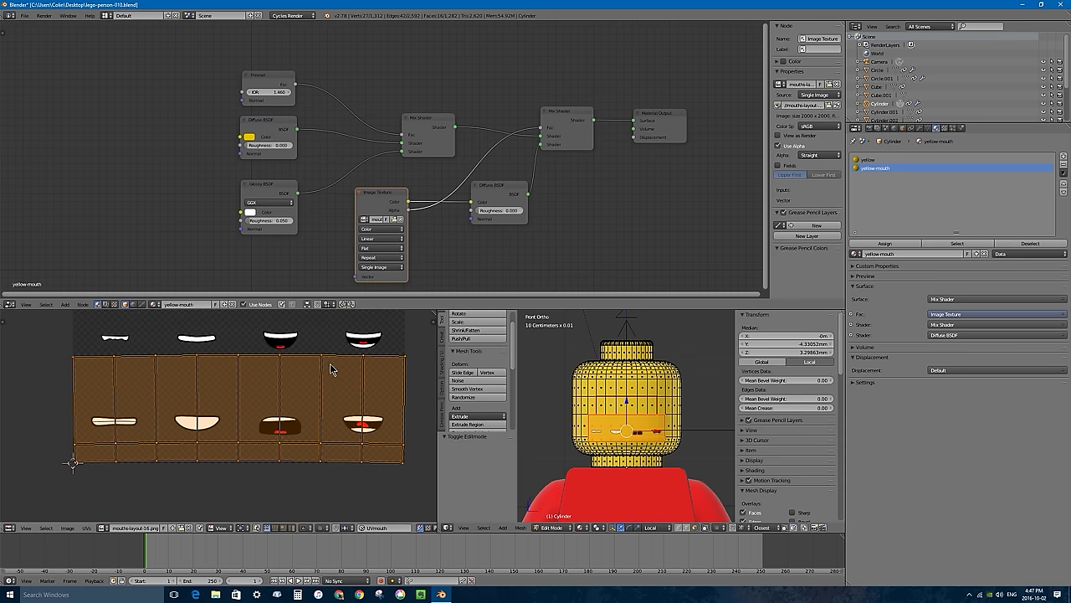
pyautogui.moveTo(345, 300); pyautogui.dragTo(345, 144)
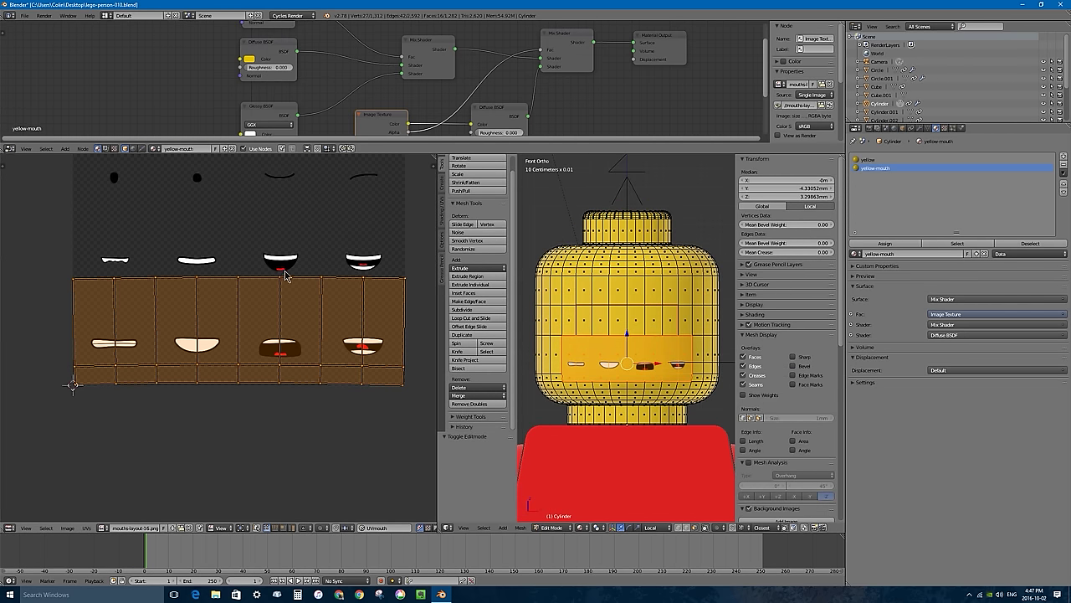
pyautogui.moveTo(276, 310); pyautogui.dragTo(254, 333, button='middle')
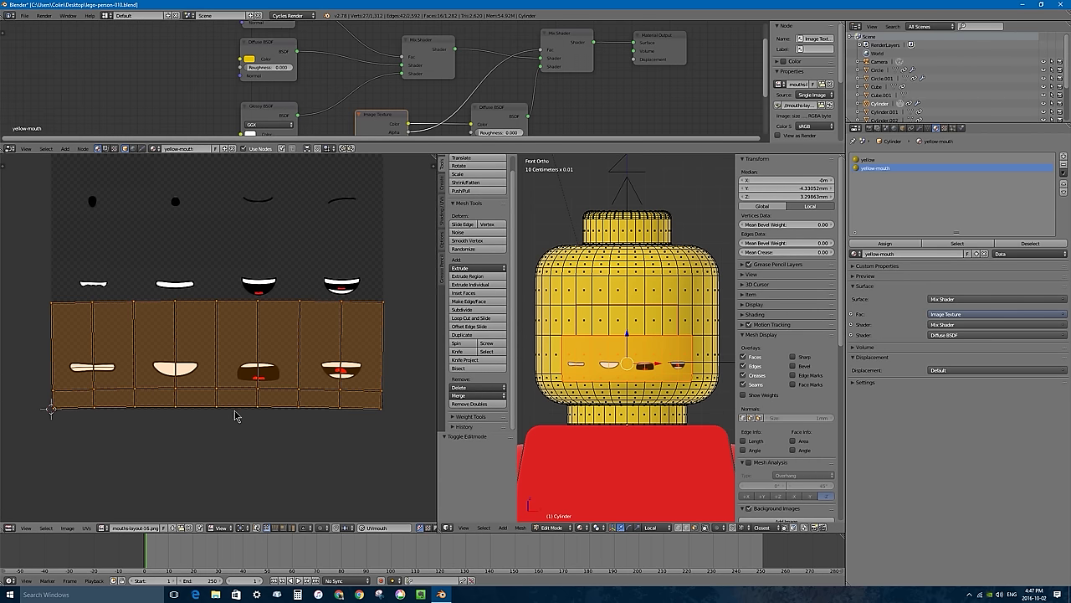
# - Flatten the top row of the mouth UV vertices into a horizontal line by scaling it to 0 on Y
pyautogui.press('a')
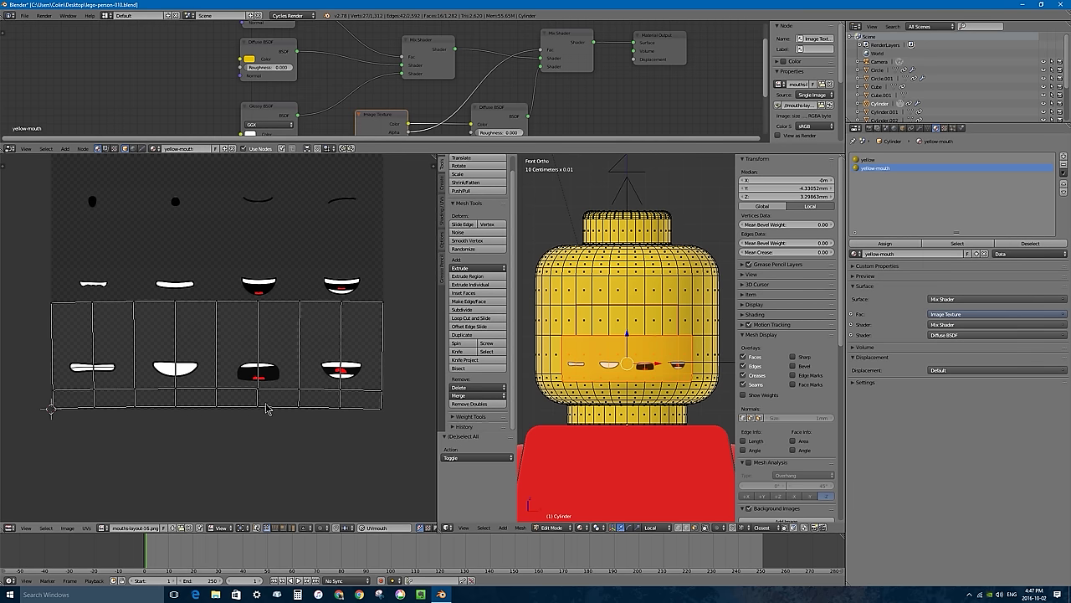
pyautogui.keyDown('alt'); pyautogui.rightClick(239, 305); pyautogui.keyUp('alt')
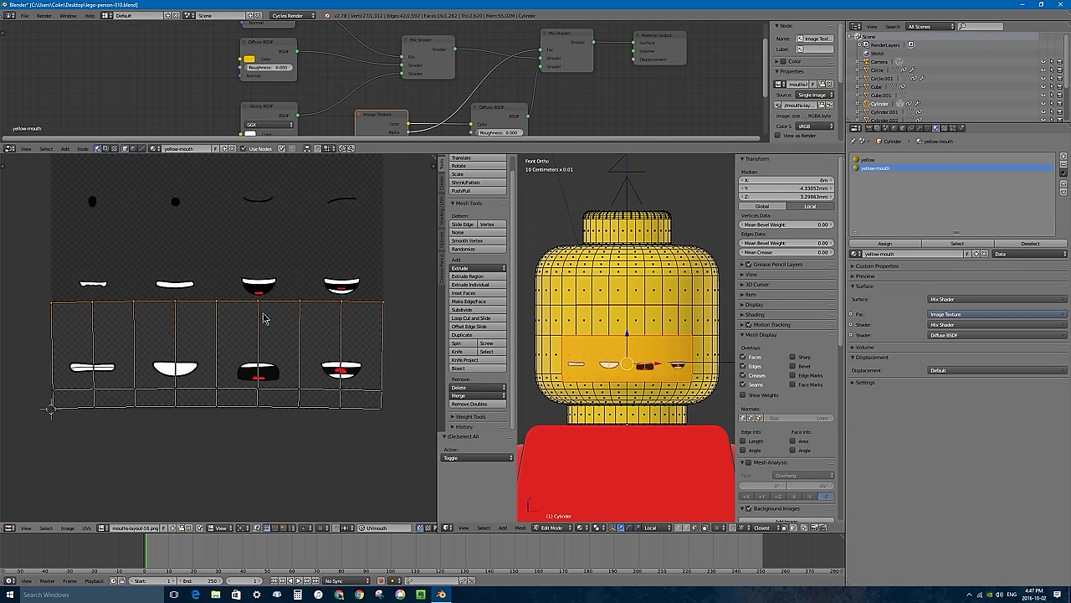
pyautogui.press('s')
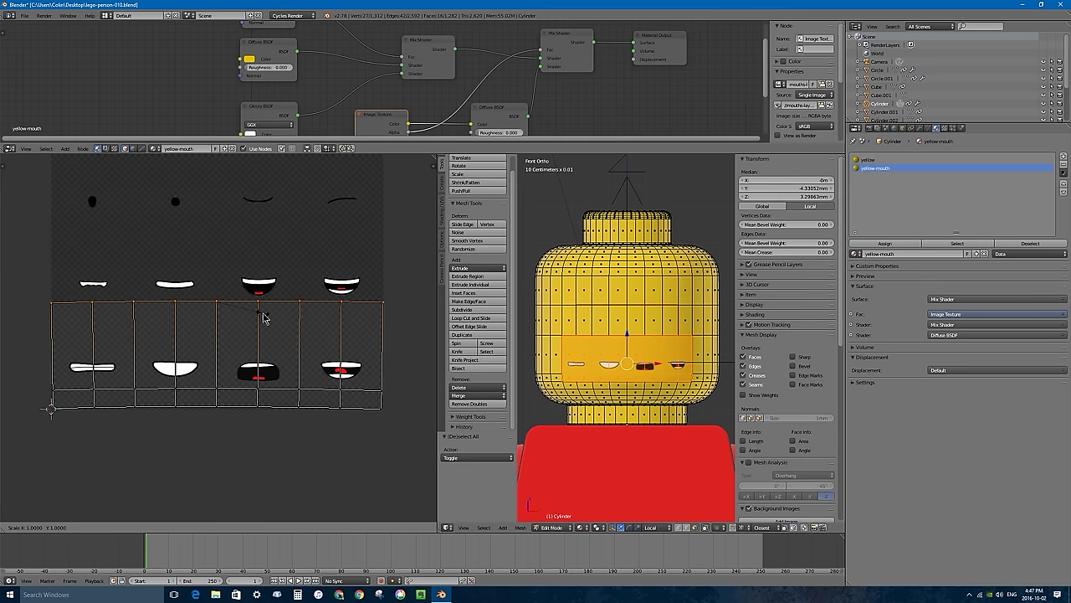
pyautogui.write('y')
pyautogui.write('0')
pyautogui.press('Return')
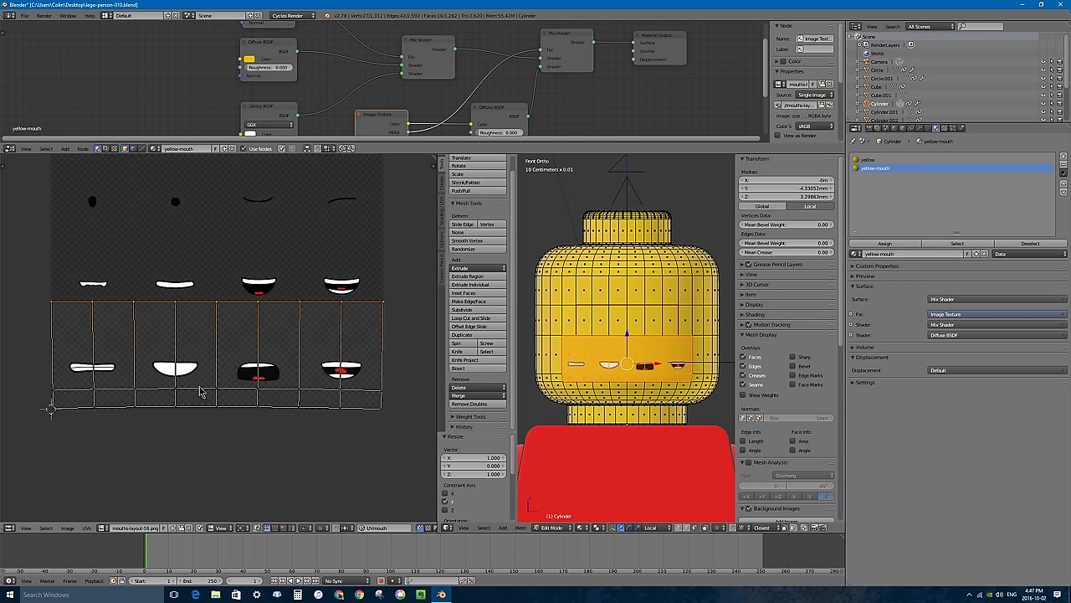
# - Flatten the two lower rows of the mouth UV vertices by scaling each to 0 on Y
pyautogui.press('a')
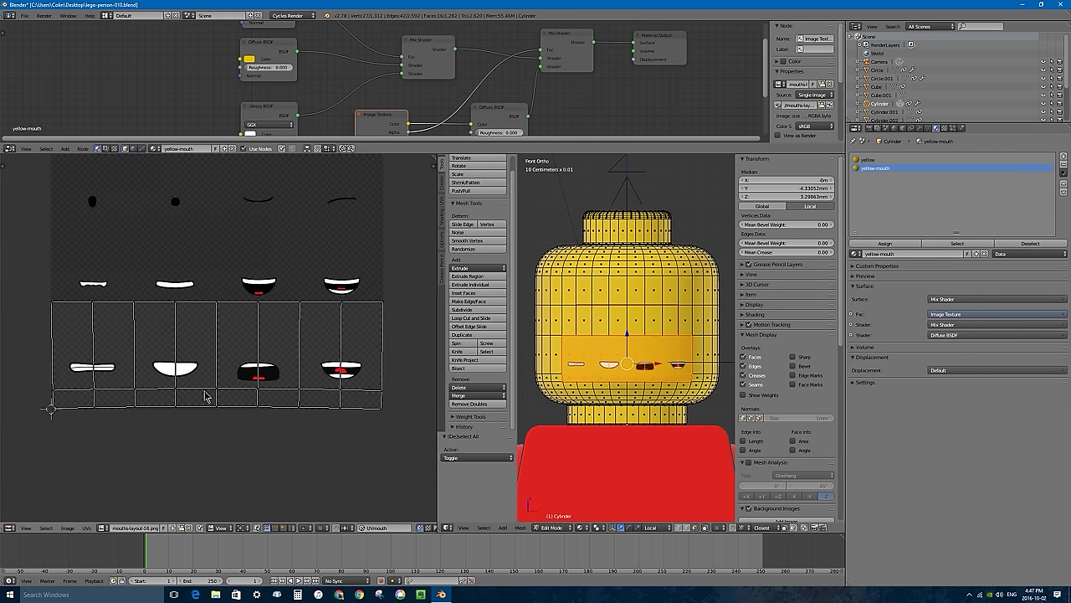
pyautogui.keyDown('alt'); pyautogui.click(195, 392); pyautogui.keyUp('alt')
pyautogui.write('s')
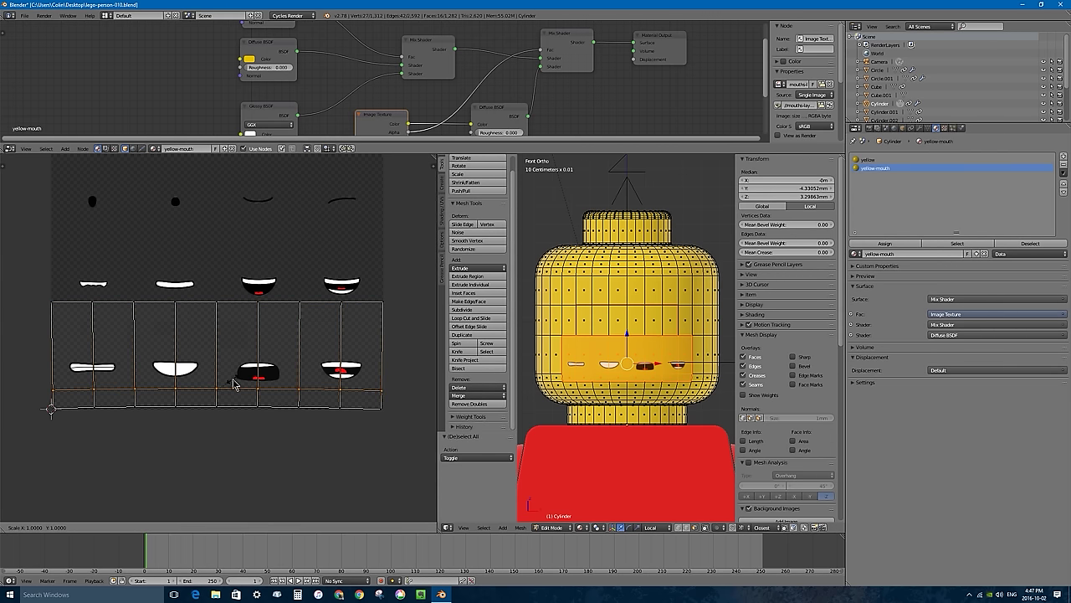
pyautogui.write('y0')
pyautogui.press('Return')
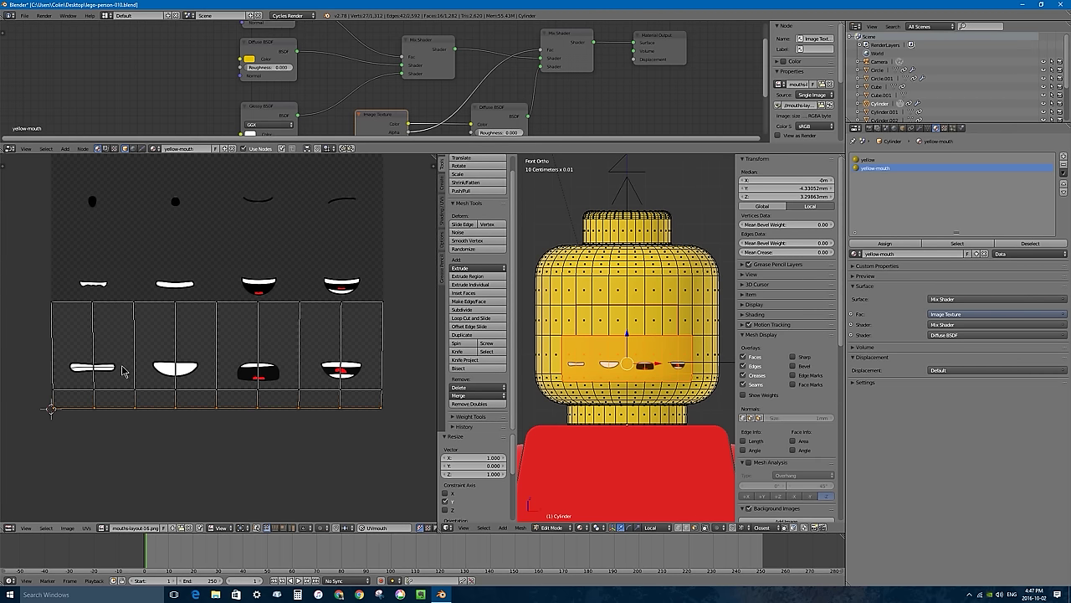
# - Straighten the second vertical column of the mouth UVs by scaling it to 0 on X
pyautogui.keyDown('alt'); pyautogui.click(91, 353); pyautogui.keyUp('alt')
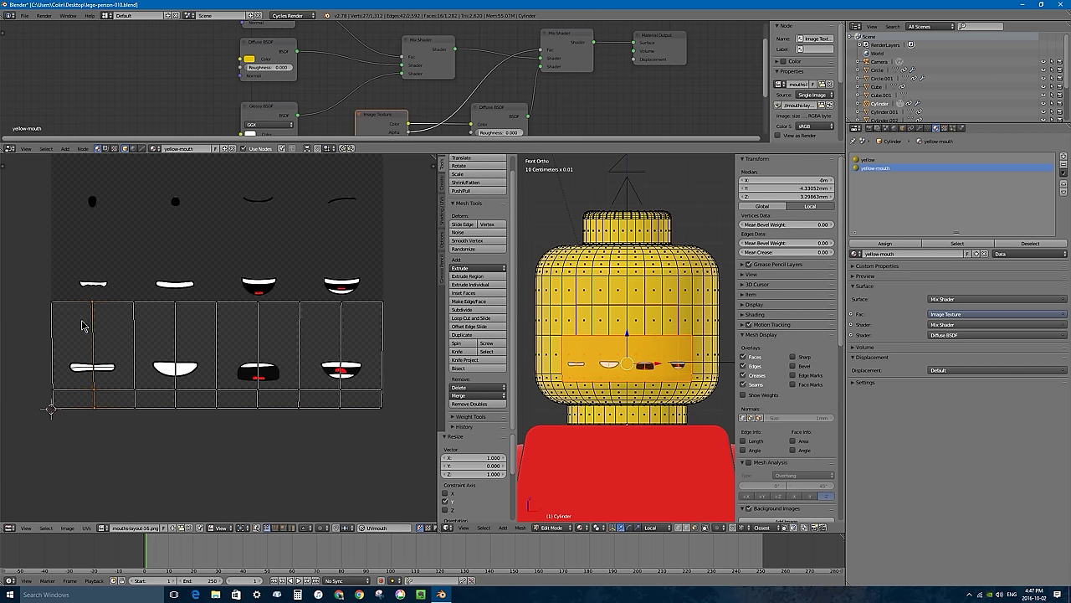
pyautogui.press('s')
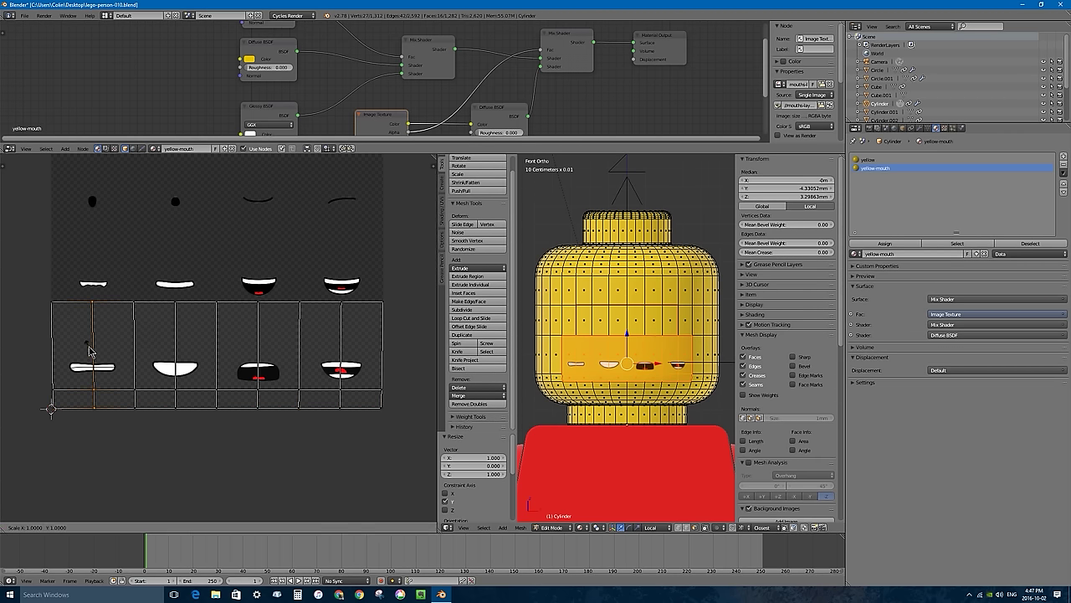
pyautogui.press('x')
pyautogui.press('0')
pyautogui.press('Return')
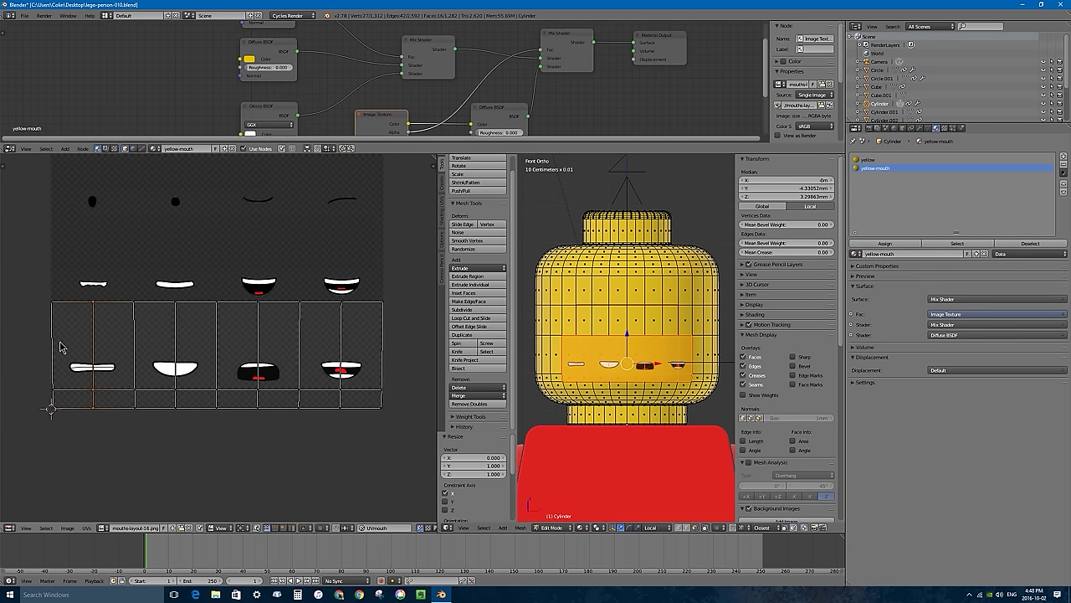
# - Straighten the outer and all remaining vertical columns of the mouth UVs by scaling each to 0 on X
pyautogui.keyDown('alt'); pyautogui.click(53, 347); pyautogui.keyUp('alt')
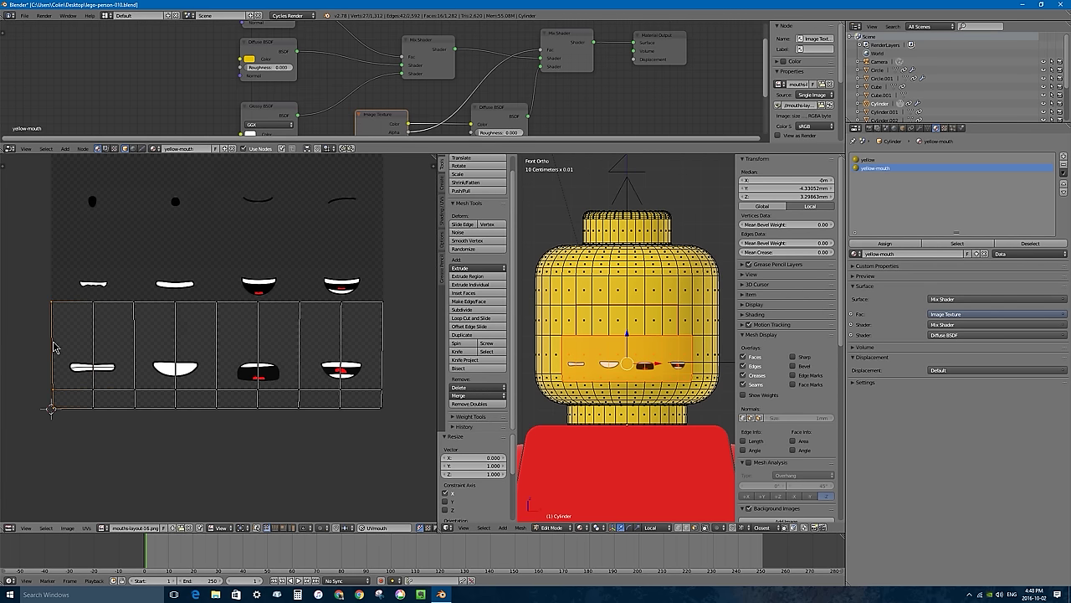
pyautogui.keyDown('alt'); pyautogui.click(132, 342); pyautogui.keyUp('alt')
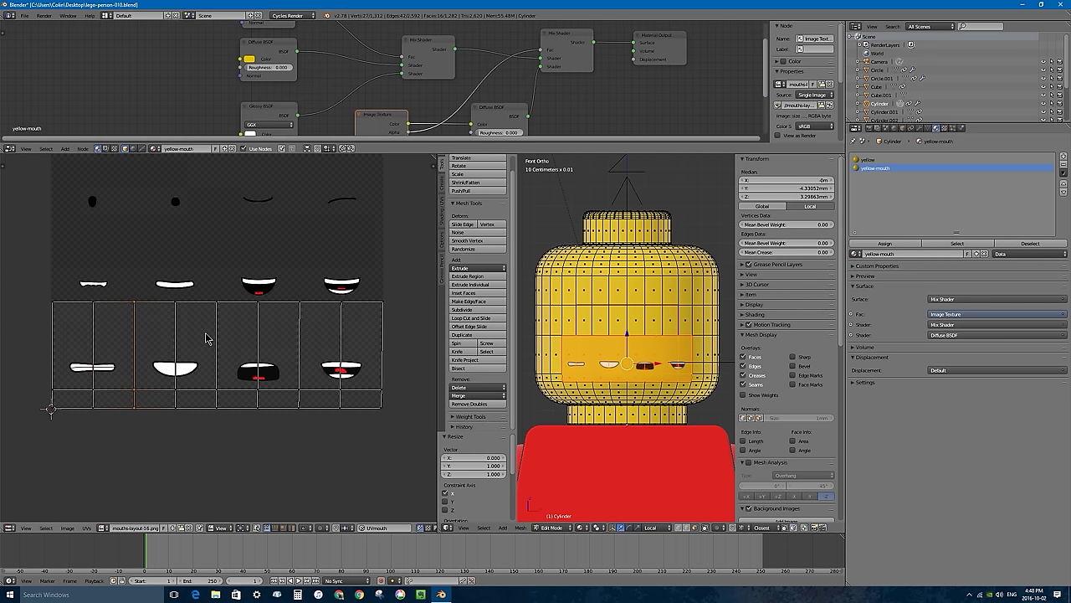
pyautogui.keyDown('alt'); pyautogui.click(174, 336); pyautogui.keyUp('alt')
pyautogui.keyDown('alt'); pyautogui.click(216, 332); pyautogui.keyUp('alt')
pyautogui.keyDown('alt'); pyautogui.click(256, 326); pyautogui.keyUp('alt')
pyautogui.keyDown('alt'); pyautogui.click(298, 324); pyautogui.keyUp('alt')
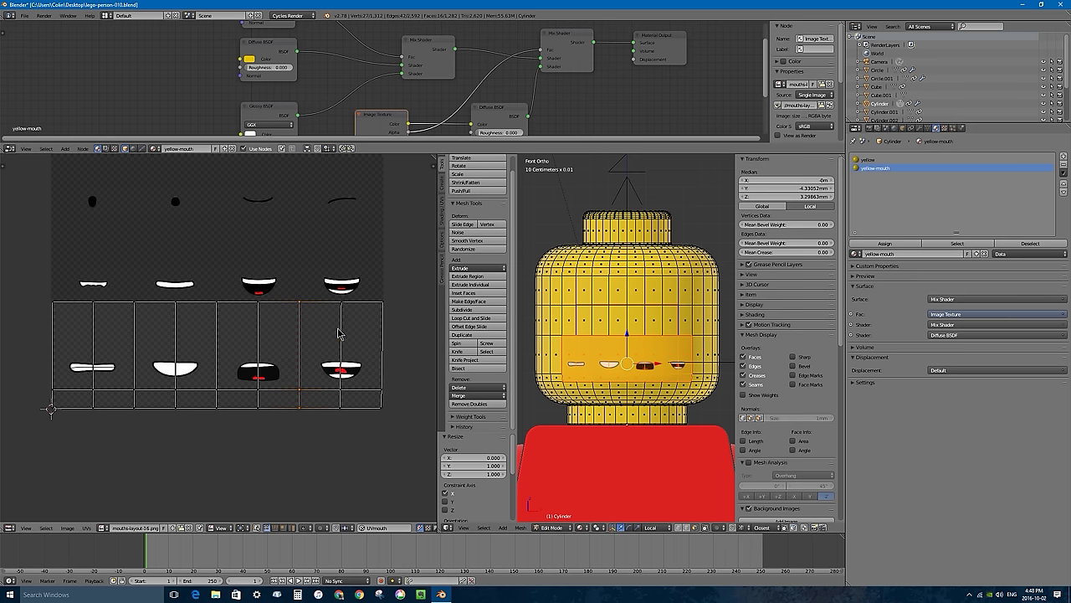
pyautogui.keyDown('alt'); pyautogui.click(340, 332); pyautogui.keyUp('alt')
pyautogui.keyDown('alt'); pyautogui.click(381, 328); pyautogui.keyUp('alt')
pyautogui.press('a')
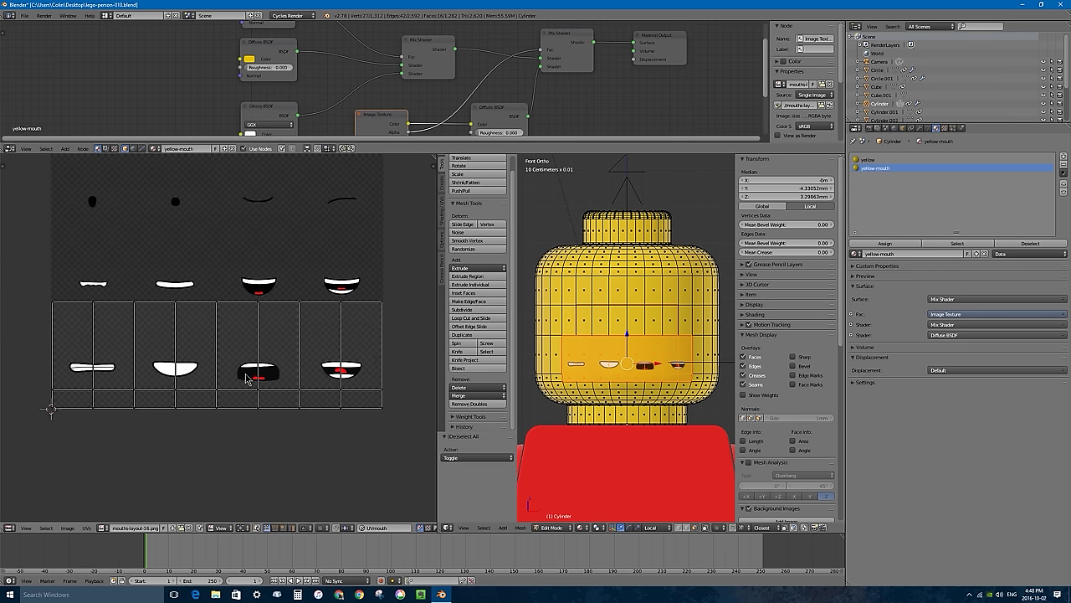
# - Select all the mouth UVs and scale them uniformly by 0.25
pyautogui.press('a')
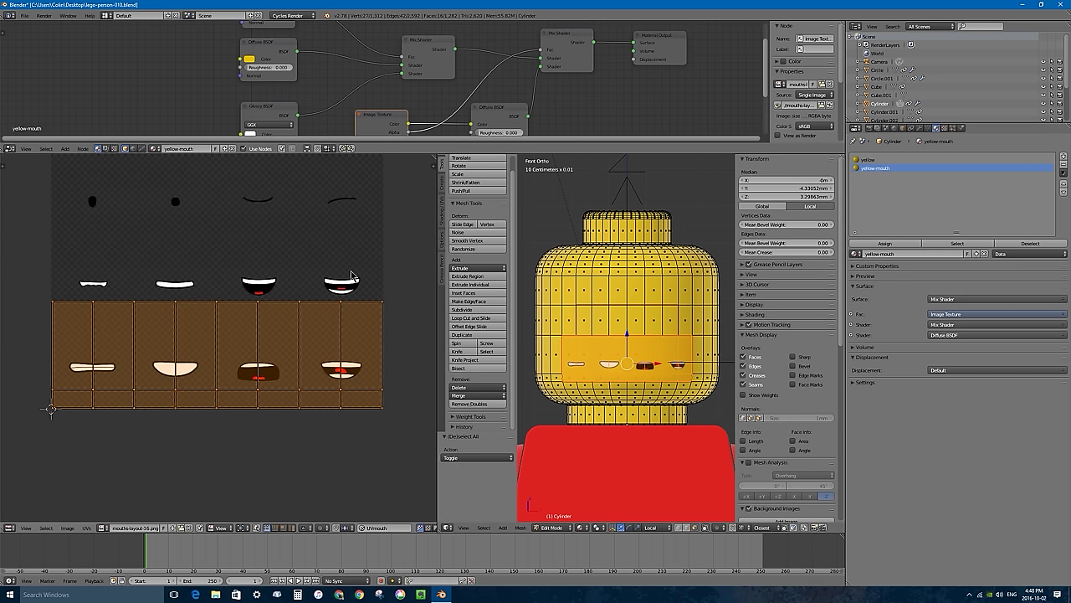
pyautogui.press('s')
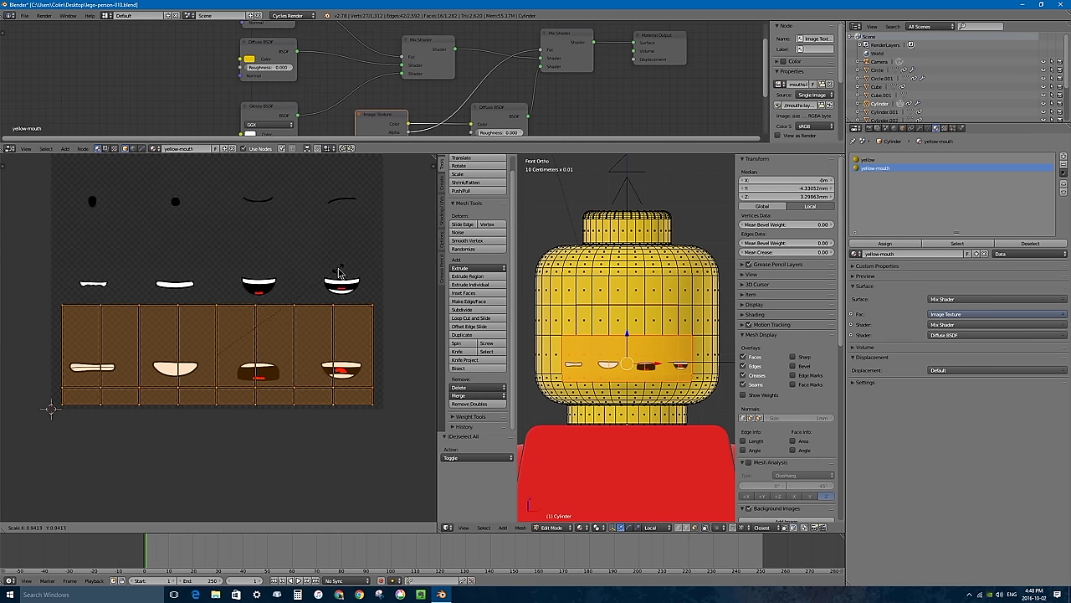
pyautogui.write('0.25')
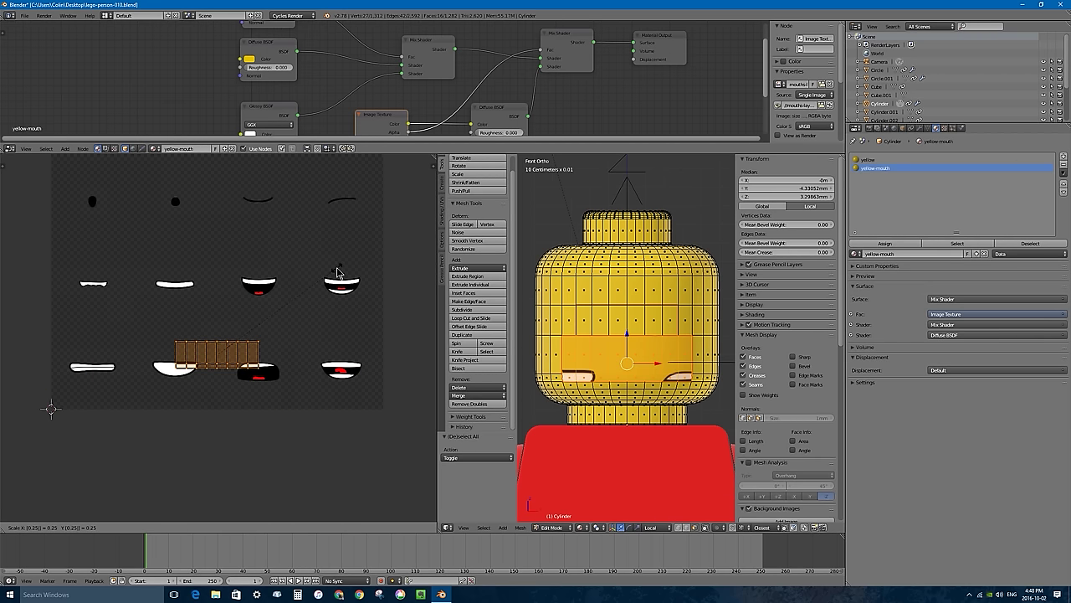
pyautogui.press('Return')
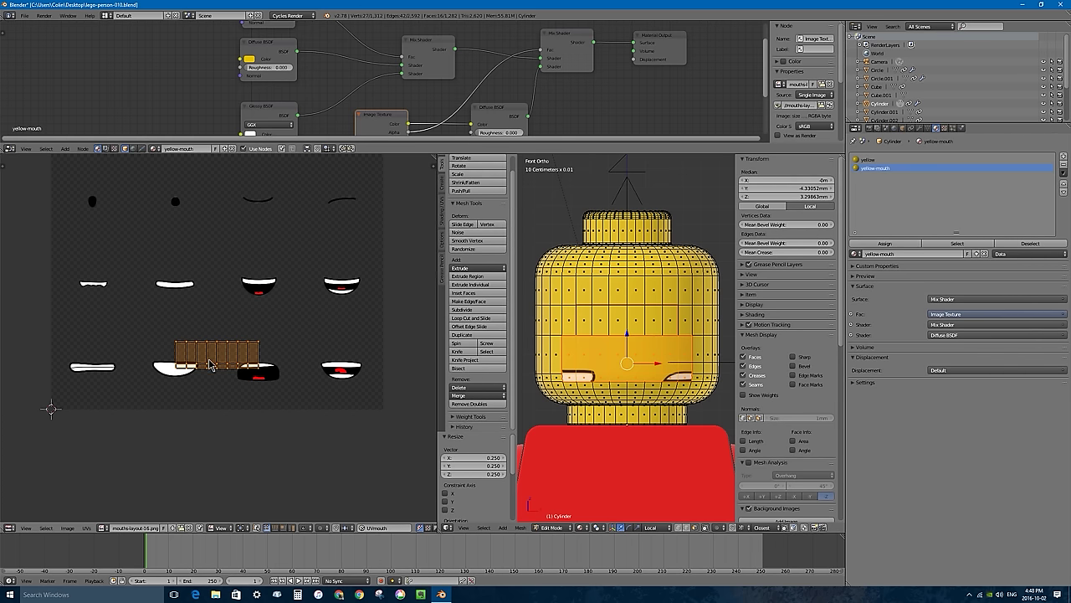
# - Move the scaled UVs onto the thin curved smile in the mouth image and fine-tune their position around it
pyautogui.press('g')
pyautogui.click(238, 222)
pyautogui.scroll(5, 294, 175)
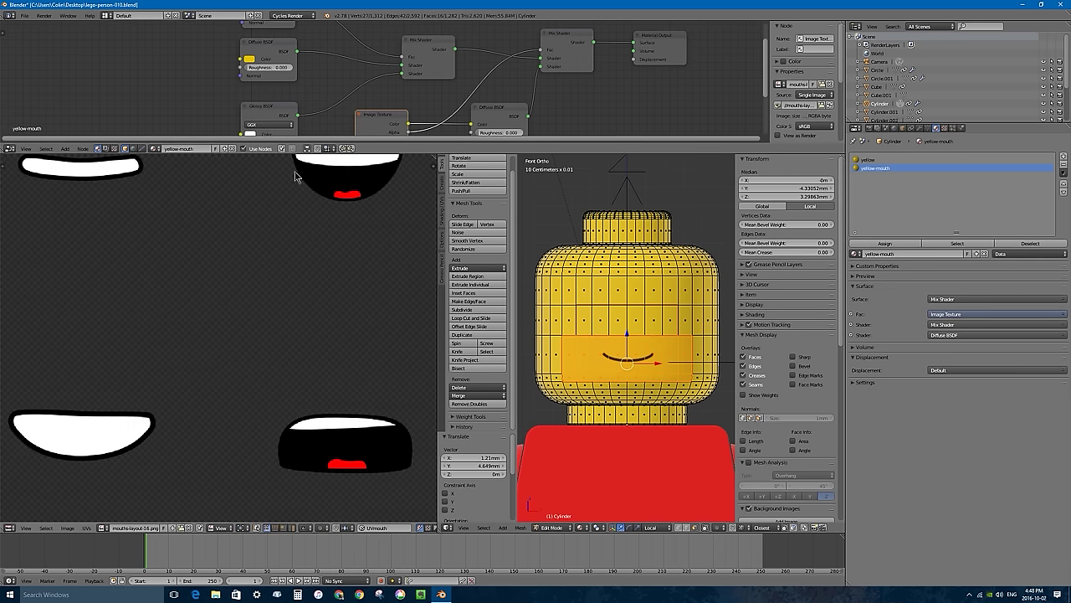
pyautogui.press('KP_Decimal')
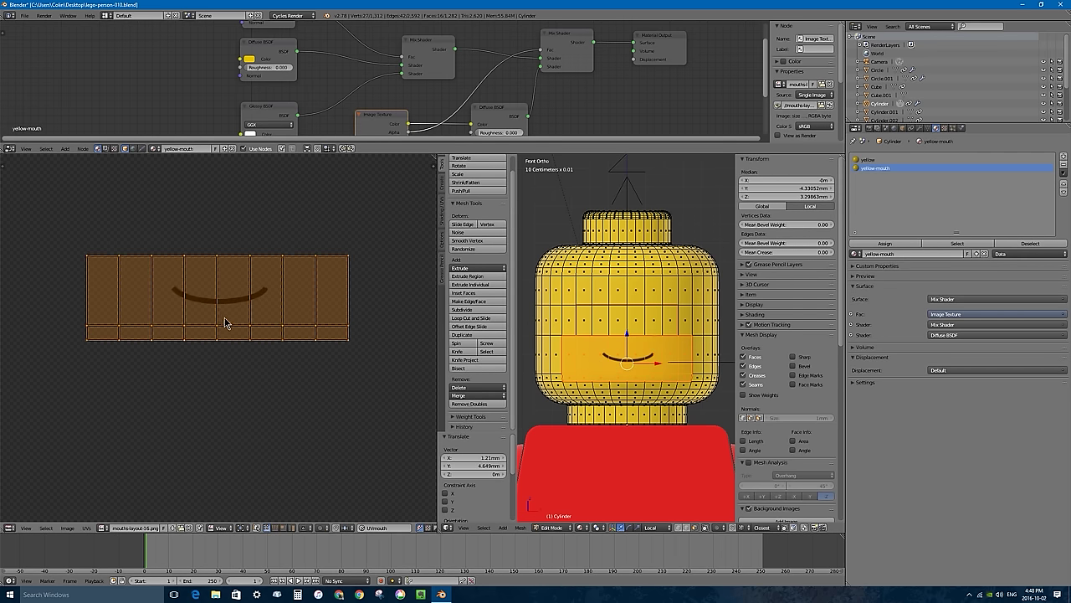
pyautogui.press('g')
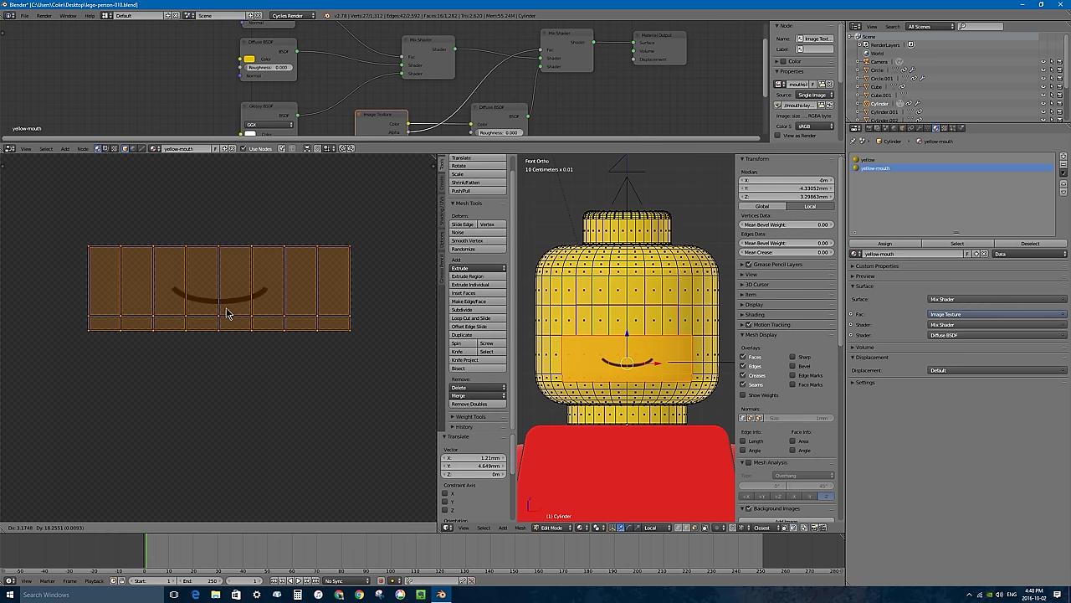
pyautogui.click(226, 307)
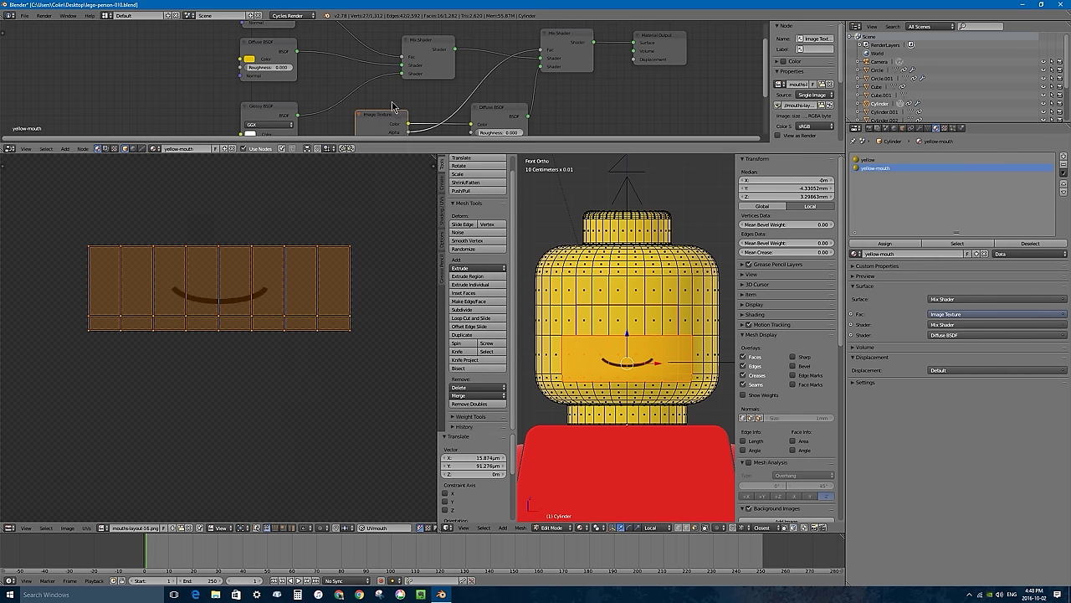
# - Enlarge the node editor again and move the mouth's Image Texture and Diffuse BSDF nodes down and away from the final Mix Shader
pyautogui.moveTo(409, 157); pyautogui.dragTo(410, 310)
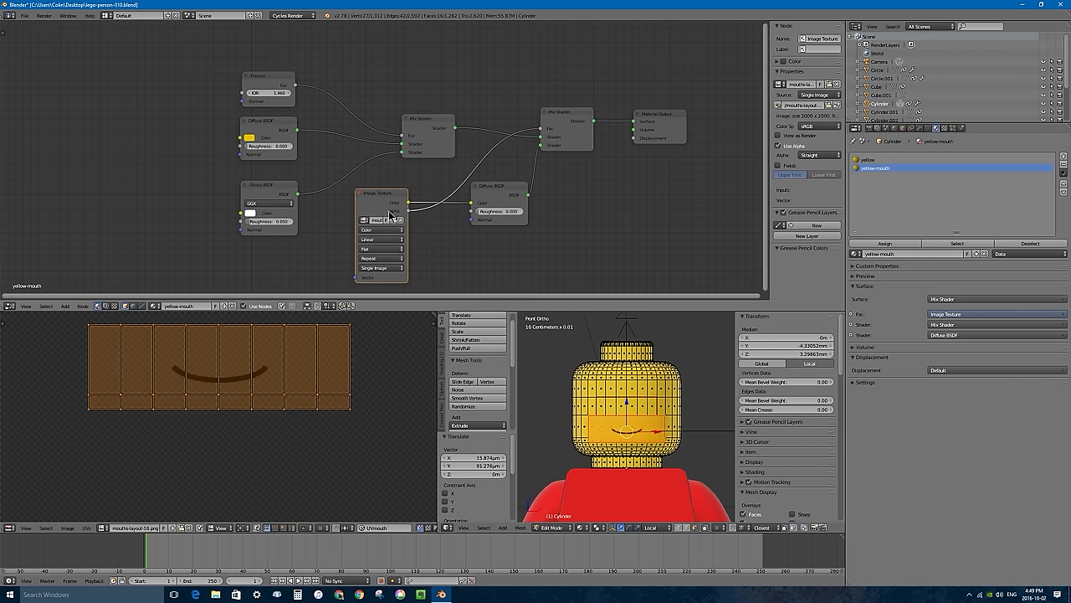
pyautogui.moveTo(460, 203); pyautogui.dragTo(406, 136, button='middle')
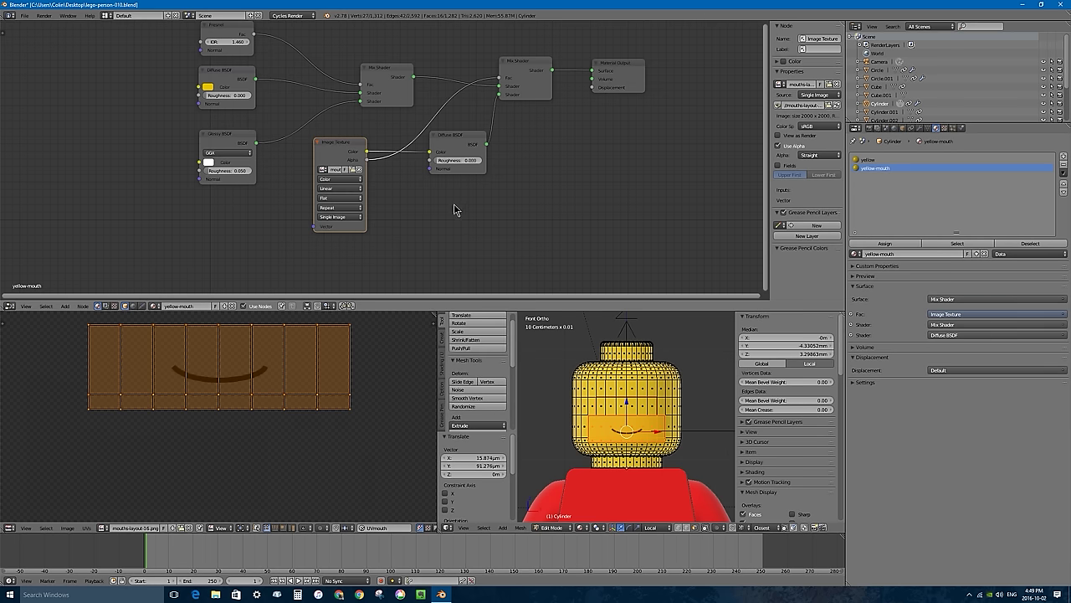
pyautogui.moveTo(449, 142); pyautogui.dragTo(416, 143)
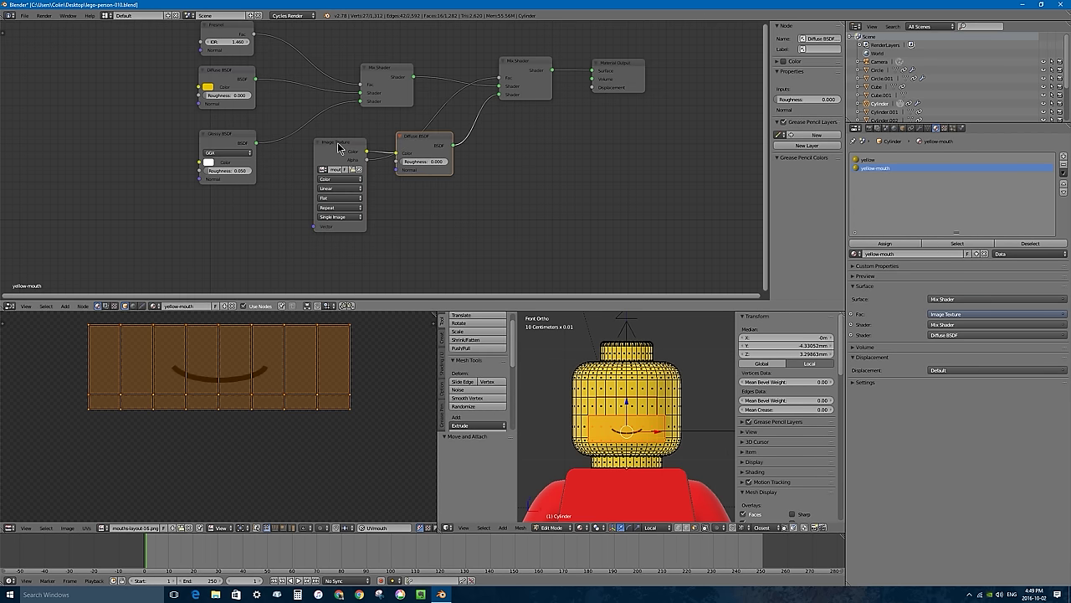
pyautogui.moveTo(336, 143); pyautogui.dragTo(300, 157)
pyautogui.moveTo(421, 144); pyautogui.dragTo(401, 151)
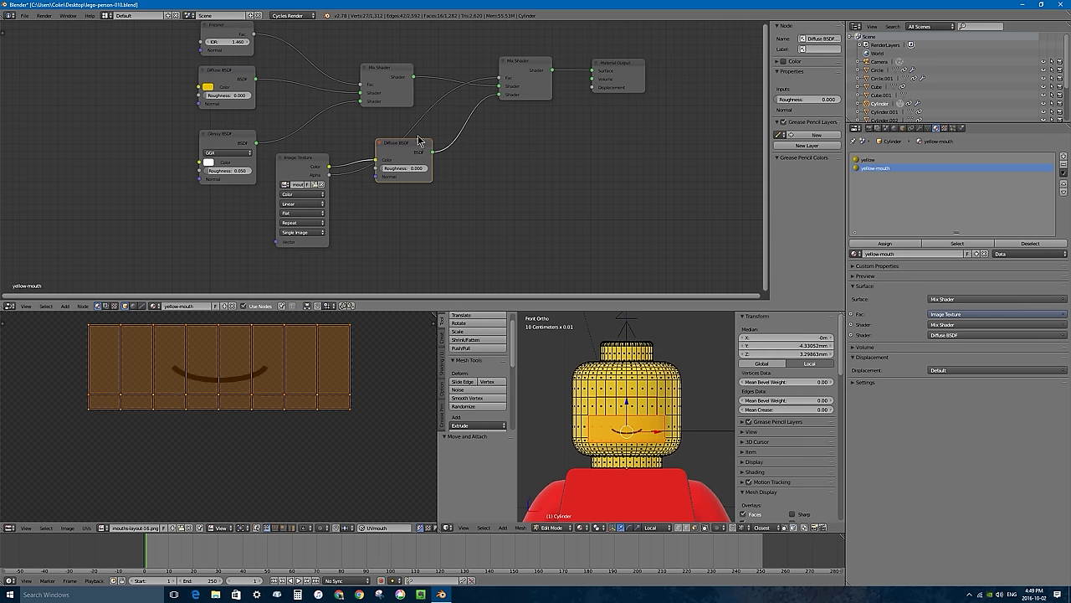
pyautogui.moveTo(410, 146); pyautogui.dragTo(398, 190)
pyautogui.moveTo(308, 164); pyautogui.dragTo(269, 210)
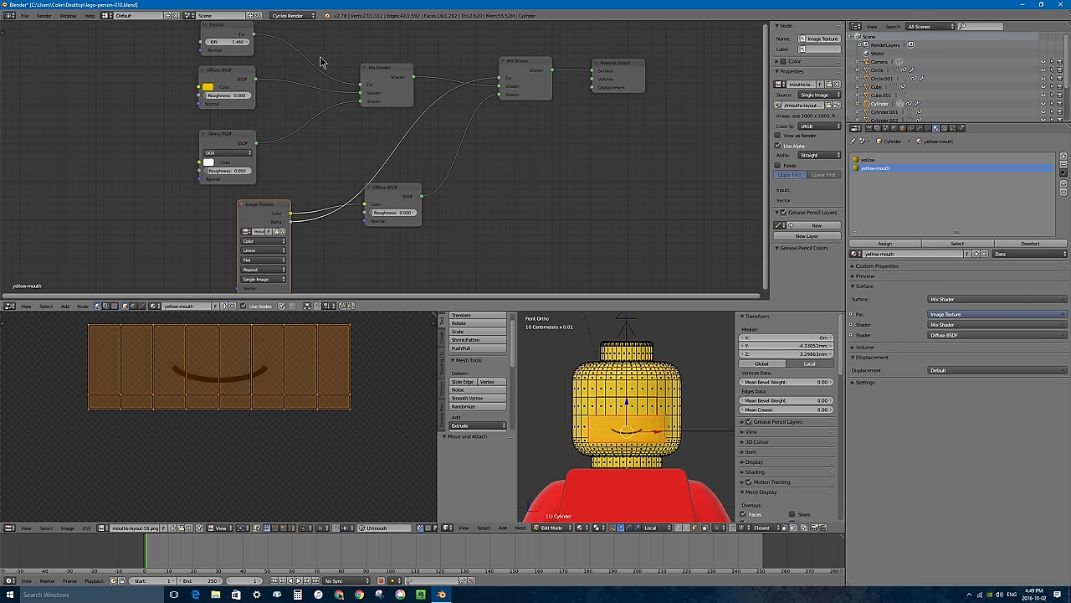
pyautogui.moveTo(402, 195); pyautogui.dragTo(407, 197)
# - Insert a Mix Shader between the mouth's Diffuse BSDF and the final Mix Shader, then reposition the final Mix Shader
pyautogui.hotkey('shift', 'a')
pyautogui.moveTo(460, 165)
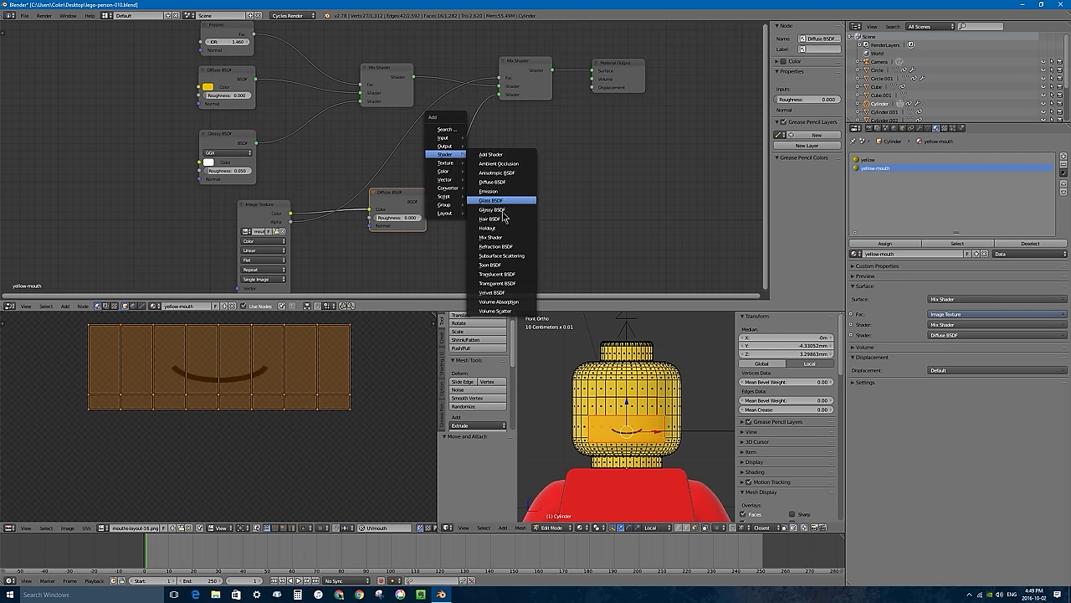
pyautogui.click(501, 237)
pyautogui.click(455, 128)
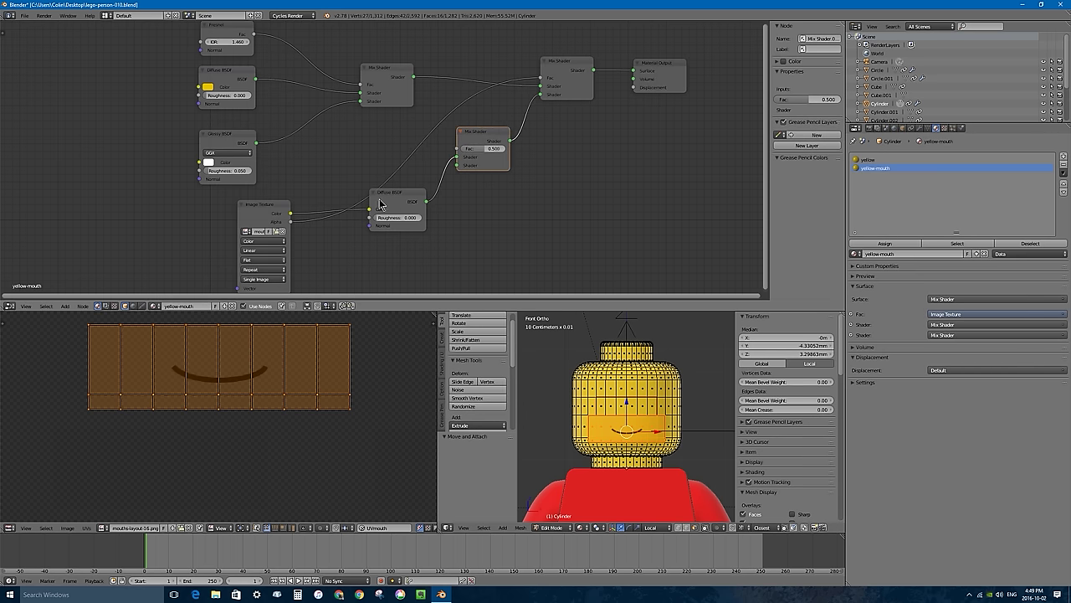
pyautogui.moveTo(554, 59); pyautogui.dragTo(541, 67)
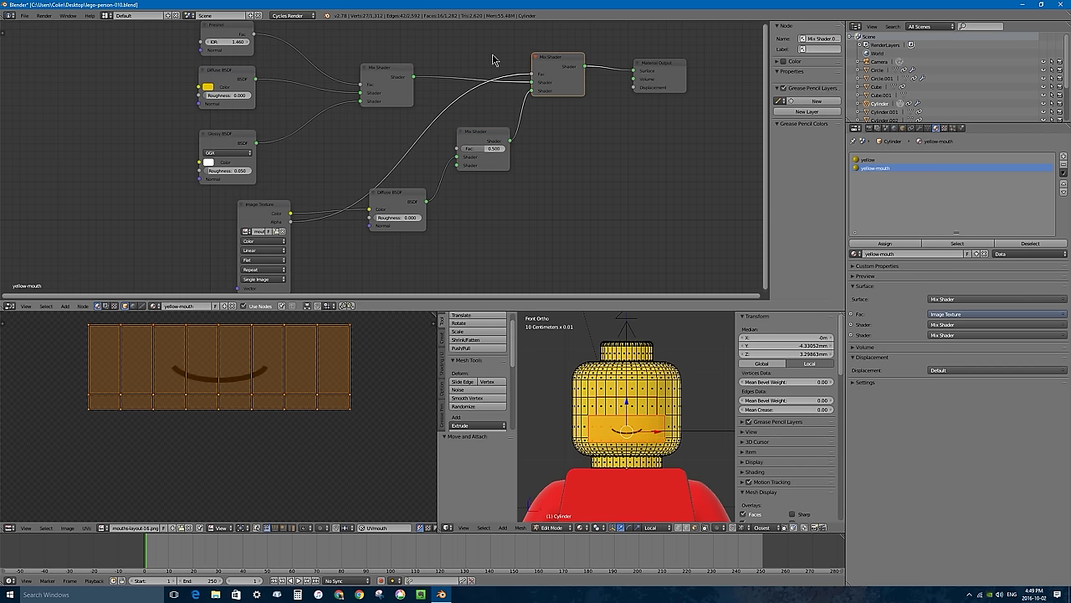
# - Add a Glossy BSDF to the mouth branch and connect it to the second shader input of the mouth's Mix Shader
pyautogui.moveTo(403, 197); pyautogui.dragTo(382, 205)
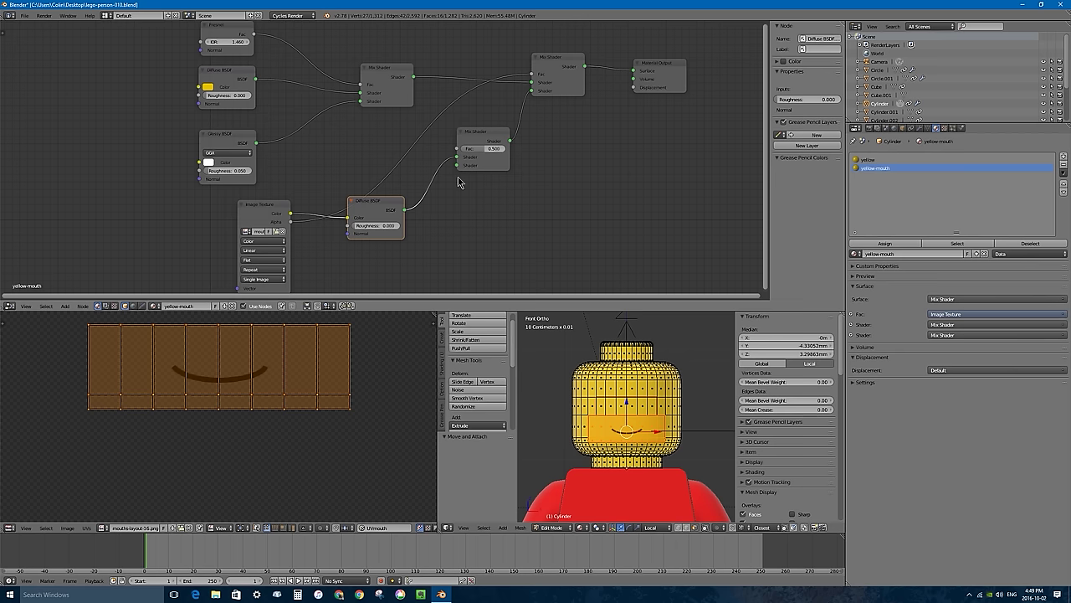
pyautogui.hotkey('shift', 'a')
pyautogui.moveTo(461, 192)
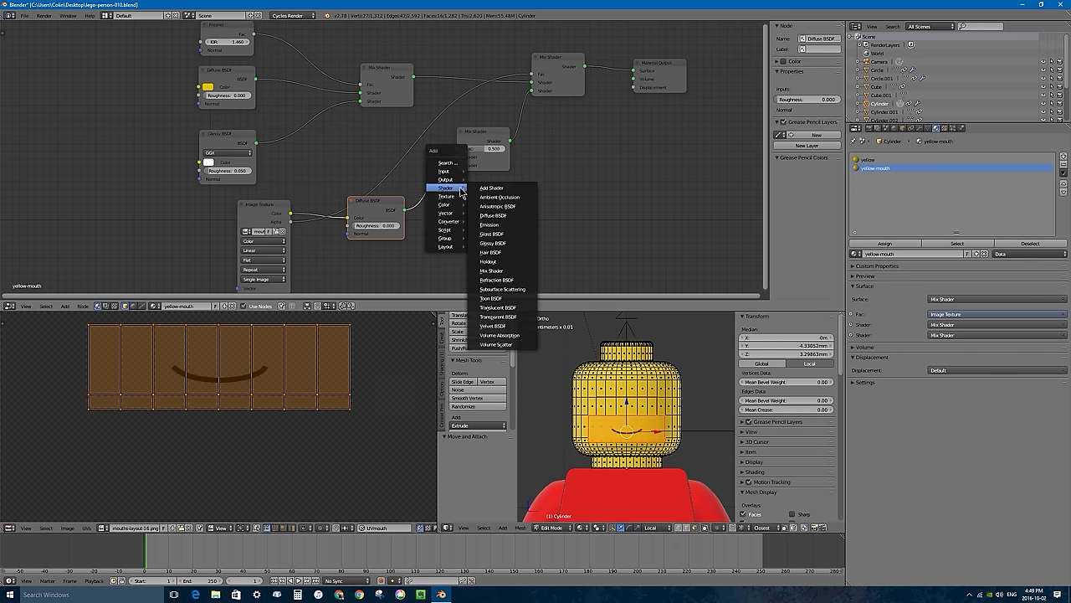
pyautogui.click(493, 242)
pyautogui.moveTo(483, 209); pyautogui.dragTo(457, 164)
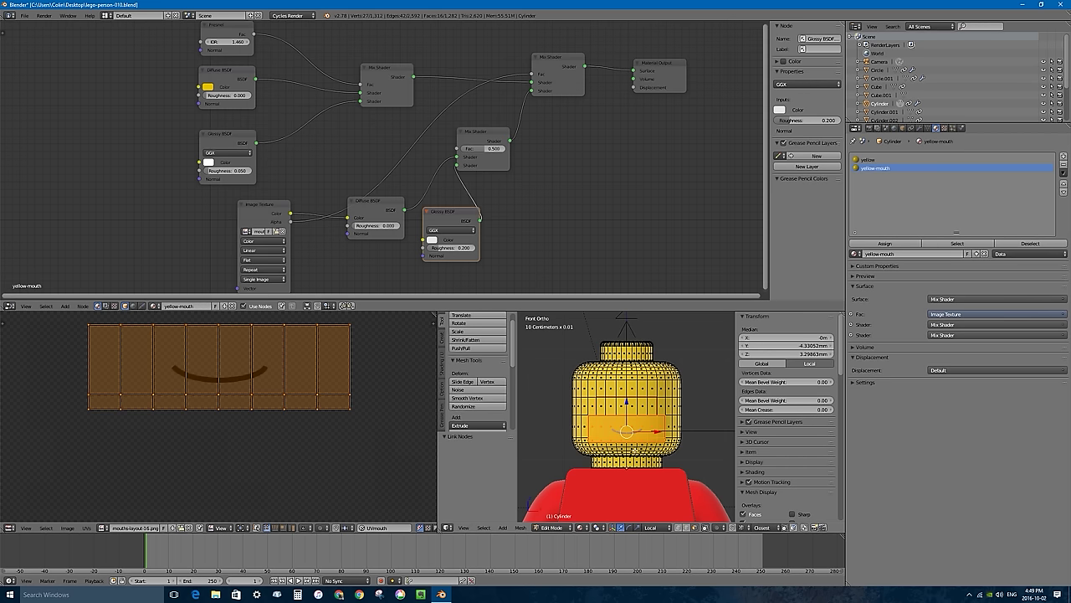
pyautogui.scroll(5, 635, 439)
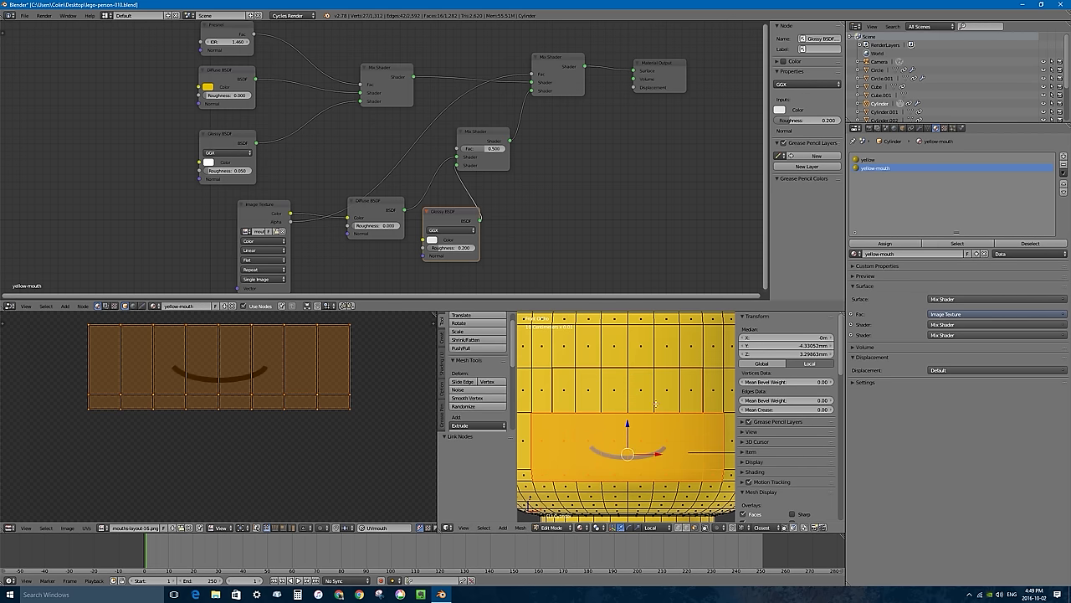
pyautogui.scroll(-5, 655, 405)
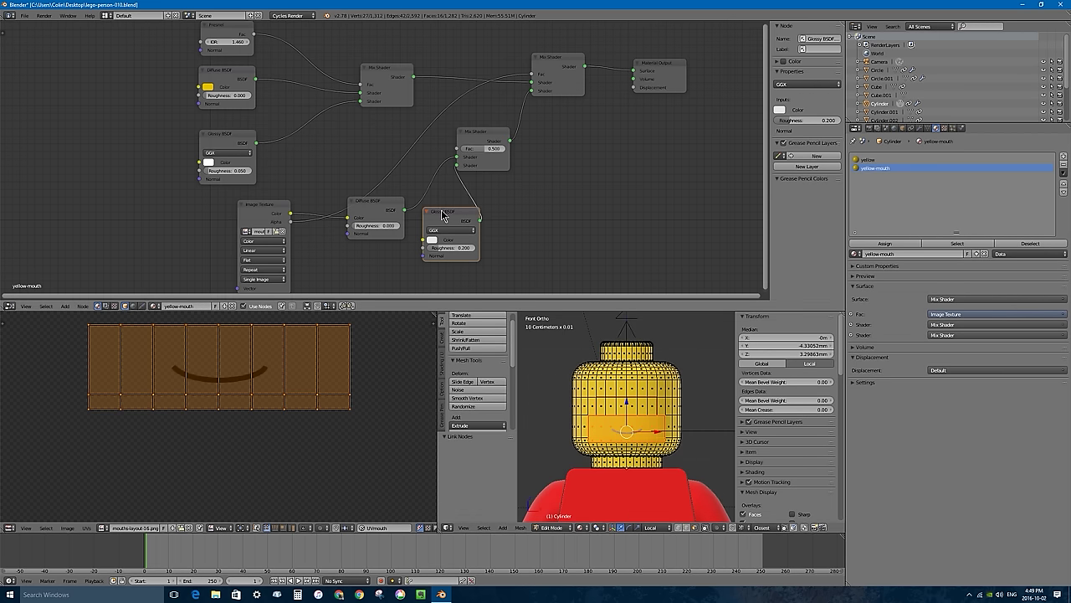
# - Rearrange the mouth's Diffuse and Glossy BSDF nodes and connect the Fresnel node to the Fac input of their Mix Shader
pyautogui.moveTo(387, 202); pyautogui.dragTo(383, 166)
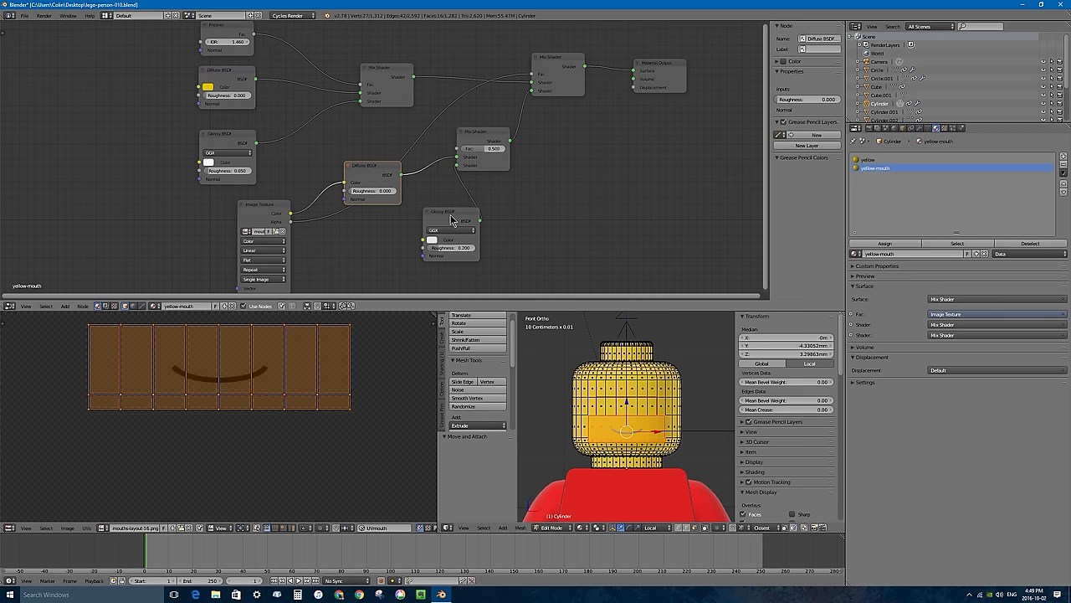
pyautogui.moveTo(454, 222); pyautogui.dragTo(360, 235)
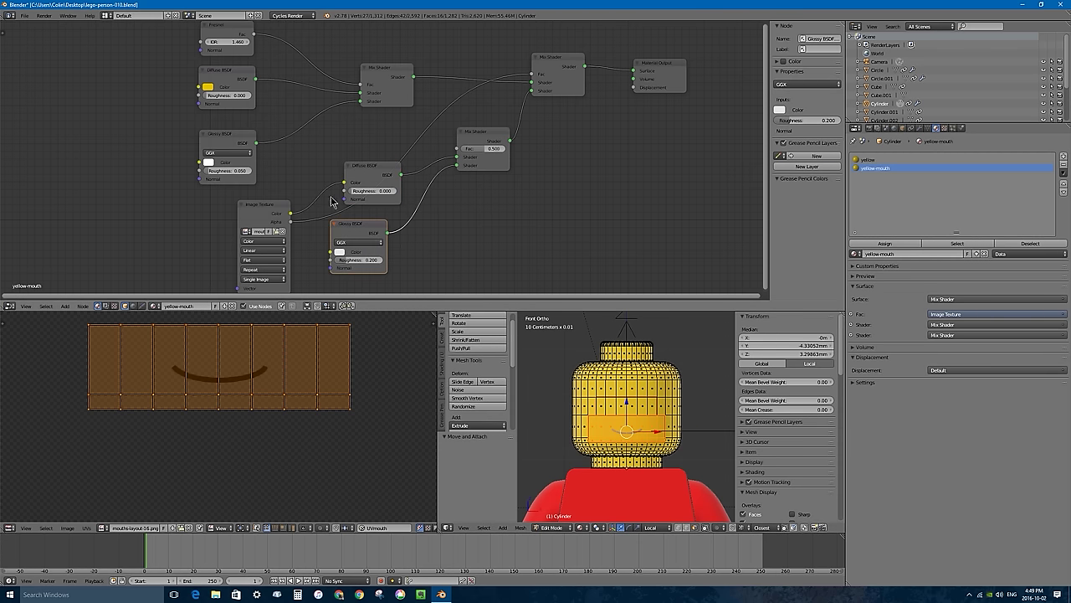
pyautogui.moveTo(264, 59); pyautogui.dragTo(273, 78, button='middle')
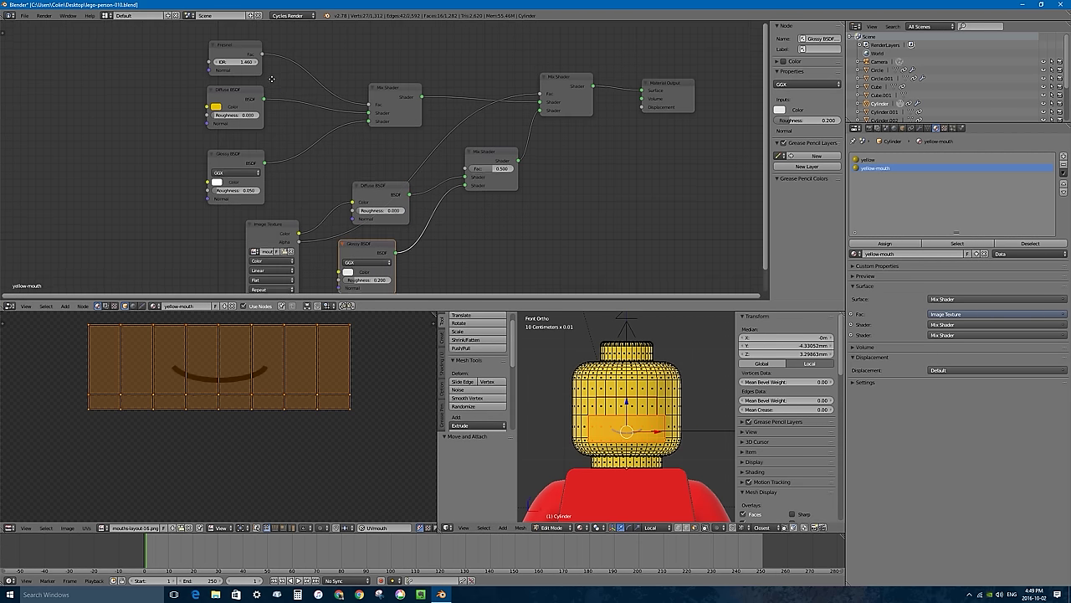
pyautogui.moveTo(232, 44); pyautogui.dragTo(467, 173)
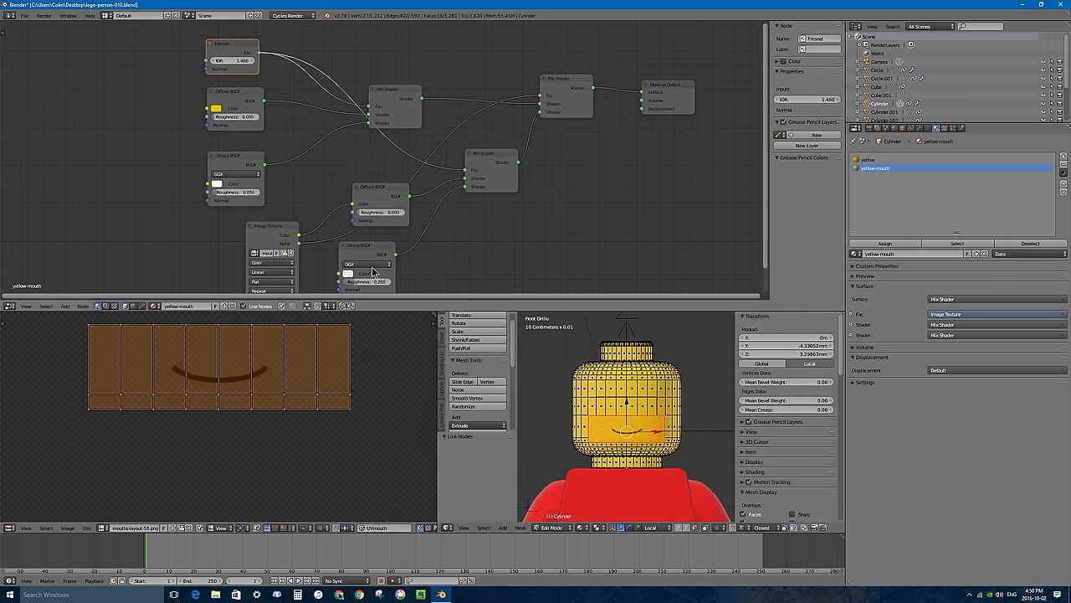
pyautogui.moveTo(383, 261); pyautogui.dragTo(398, 265)
pyautogui.moveTo(383, 191); pyautogui.dragTo(387, 190)
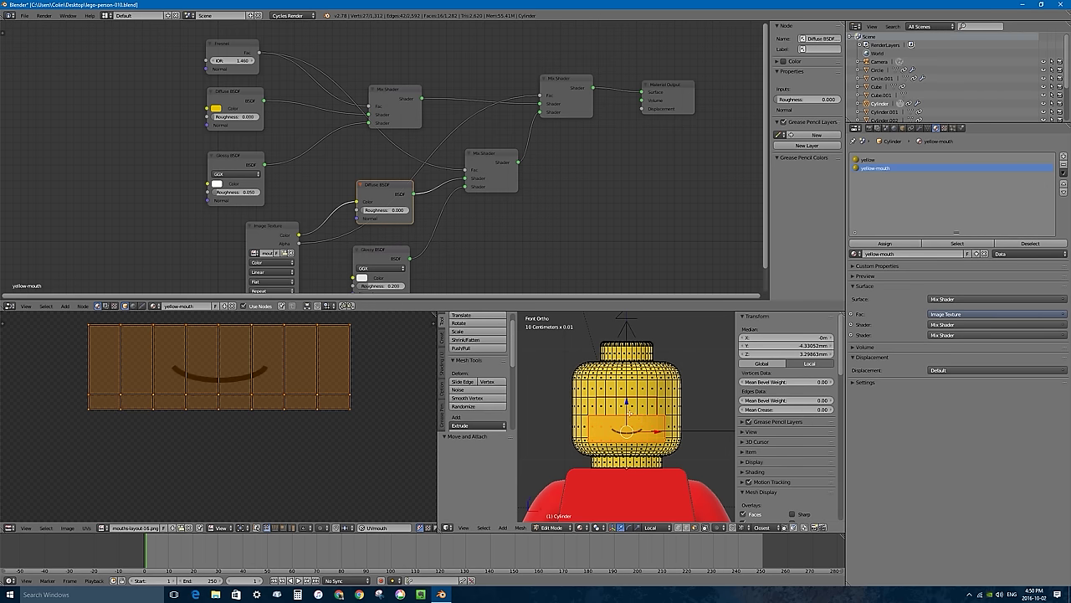
# - Leave Edit Mode and add a third material slot to the head using the existing yellow-mouth material
pyautogui.press('Tab')
pyautogui.click(868, 160)
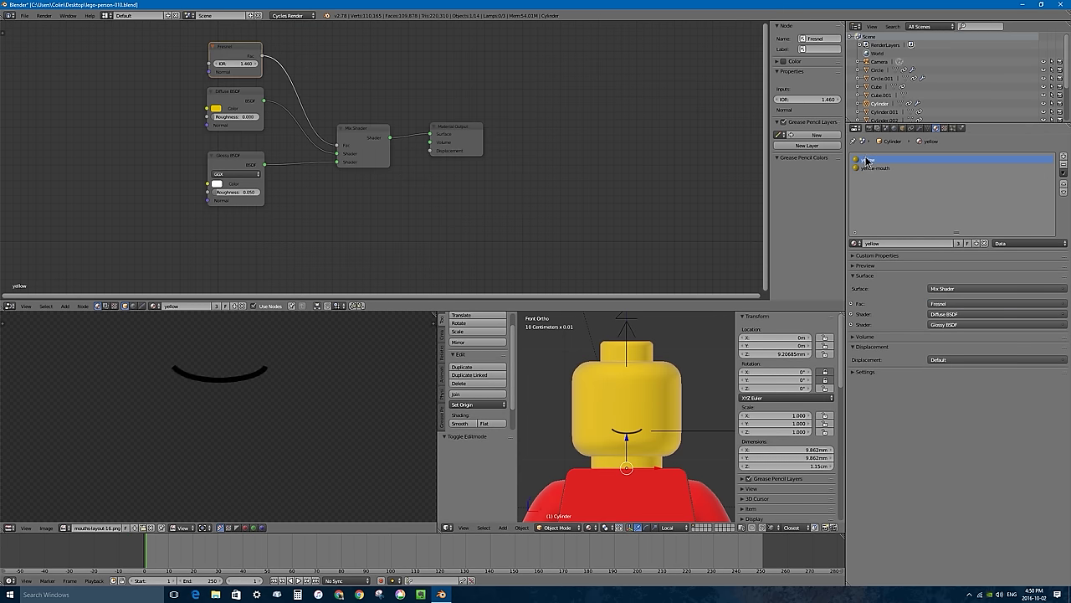
pyautogui.click(1063, 158)
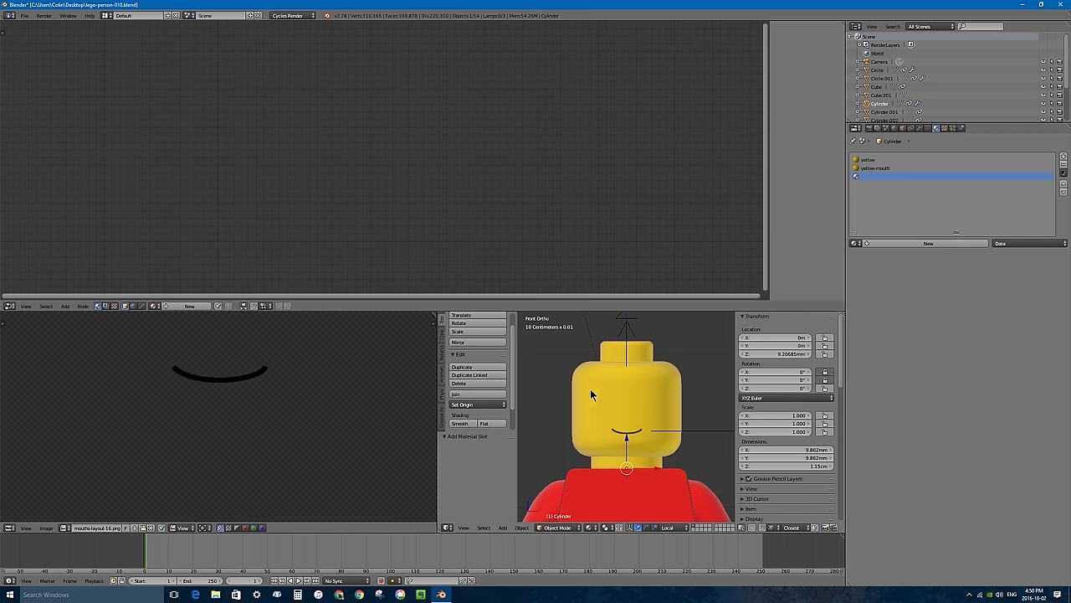
pyautogui.click(856, 244)
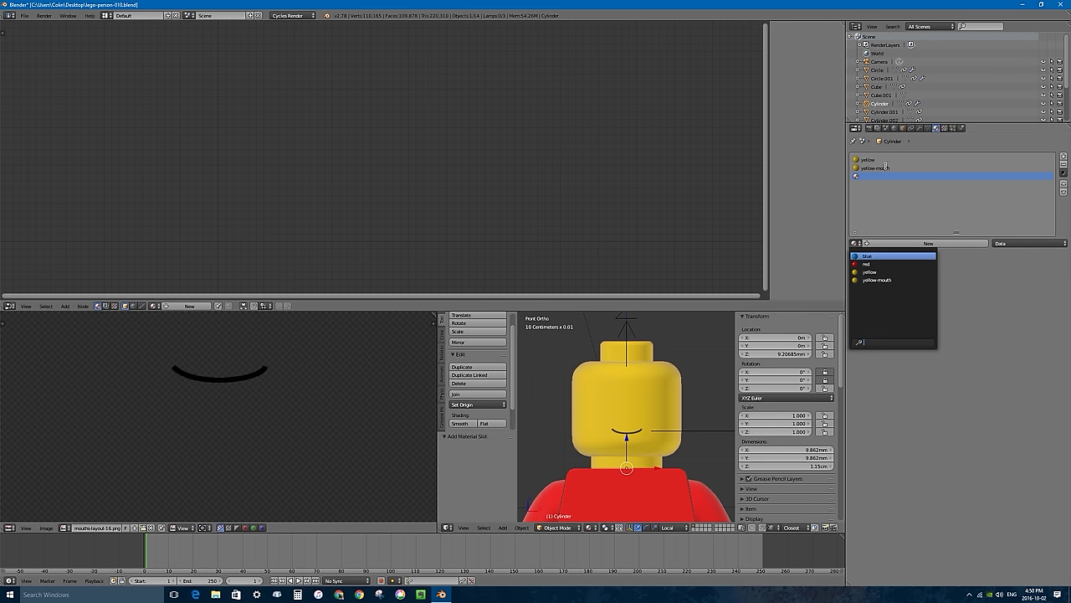
pyautogui.click(879, 281)
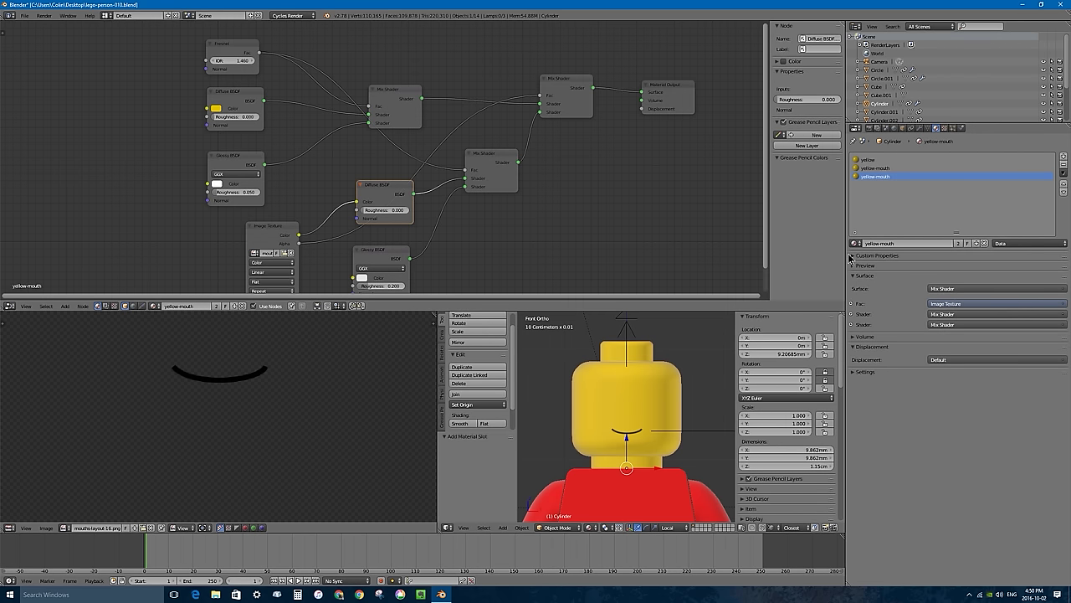
# - Make an independent copy of the material in the new slot and rename it yellow-eyes
pyautogui.click(976, 243)
pyautogui.click(904, 243)
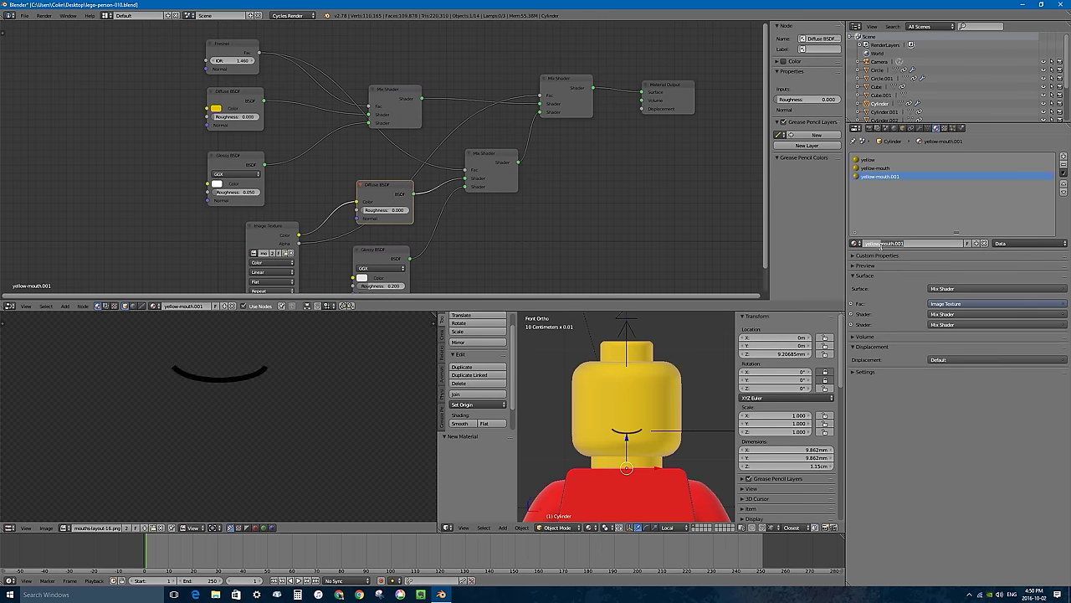
pyautogui.write('eyes')
pyautogui.press('Return')
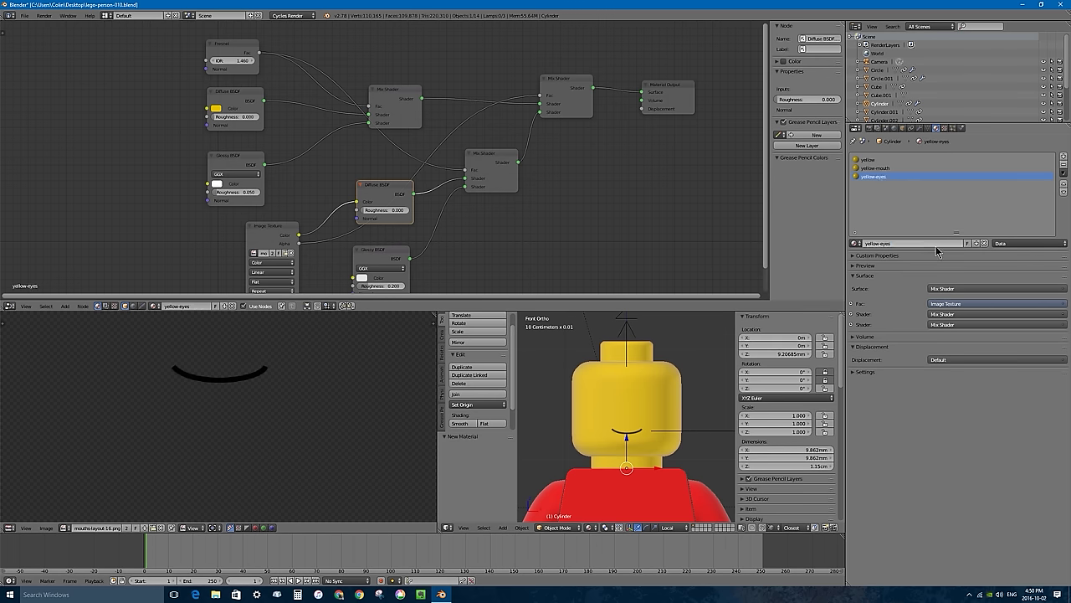
# - Select only the seam-bounded eye faces on the front of the head and assign the yellow-eyes material to them
pyautogui.press('Tab')
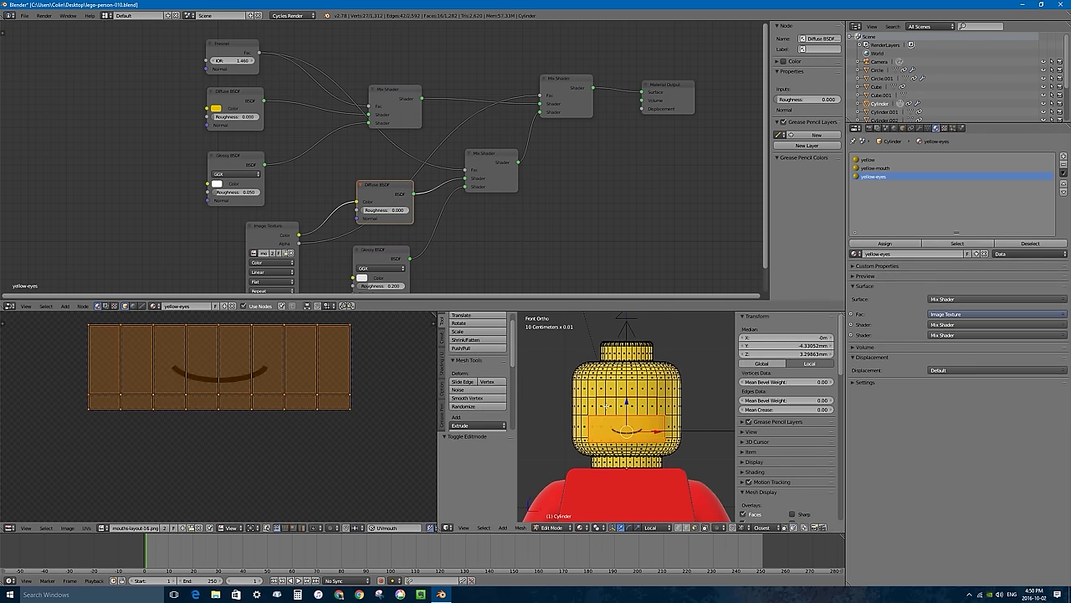
pyautogui.press('a')
pyautogui.press('l')
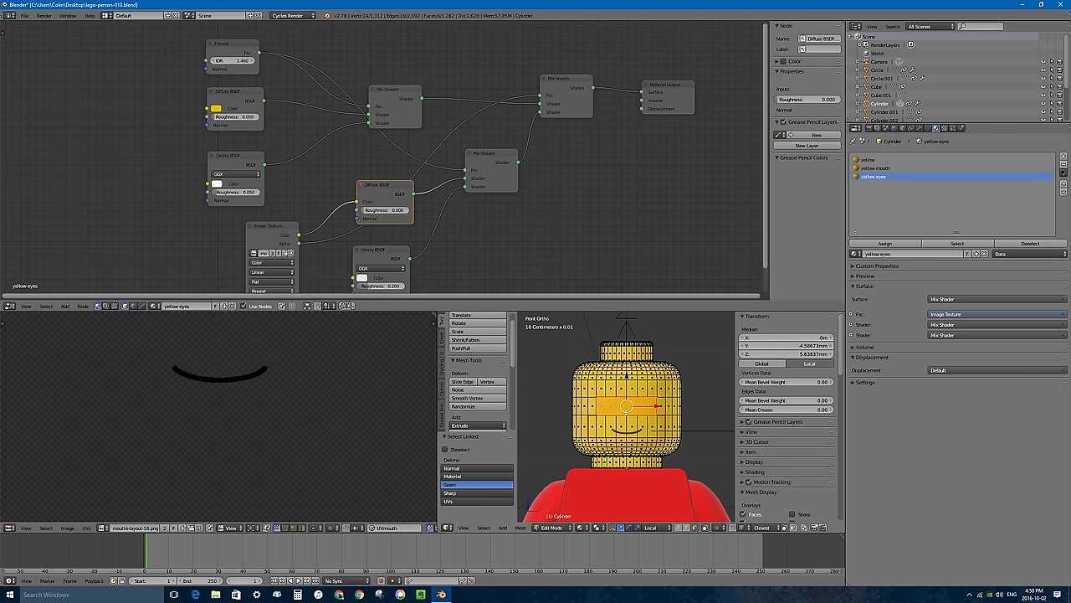
pyautogui.click(896, 244)
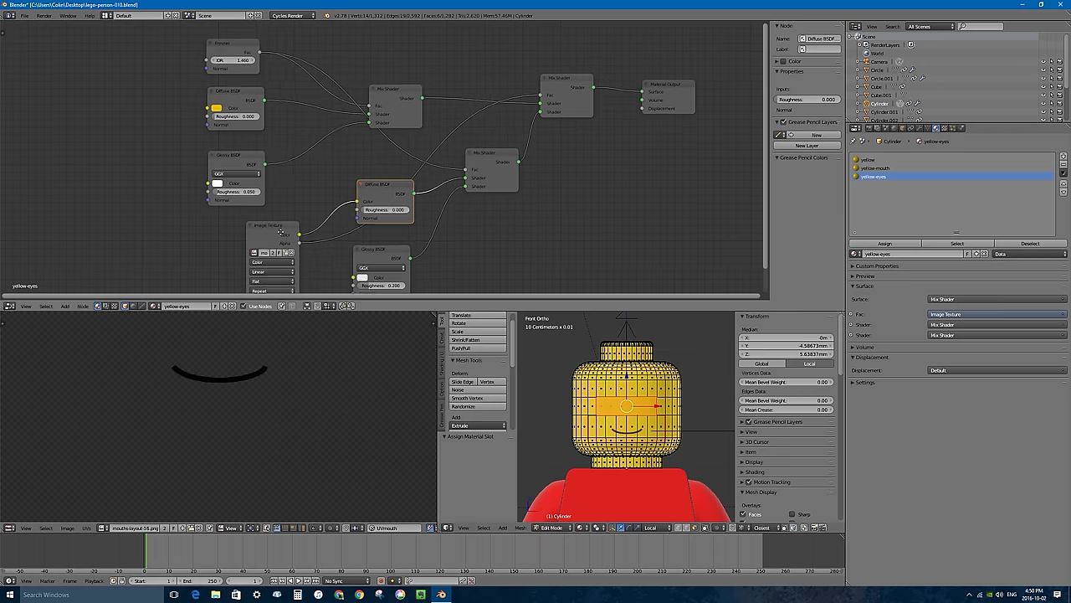
# - Replace the image in the yellow-eyes Image Texture node with eyes-layout-10.png
pyautogui.moveTo(282, 242); pyautogui.dragTo(276, 162, button='middle')
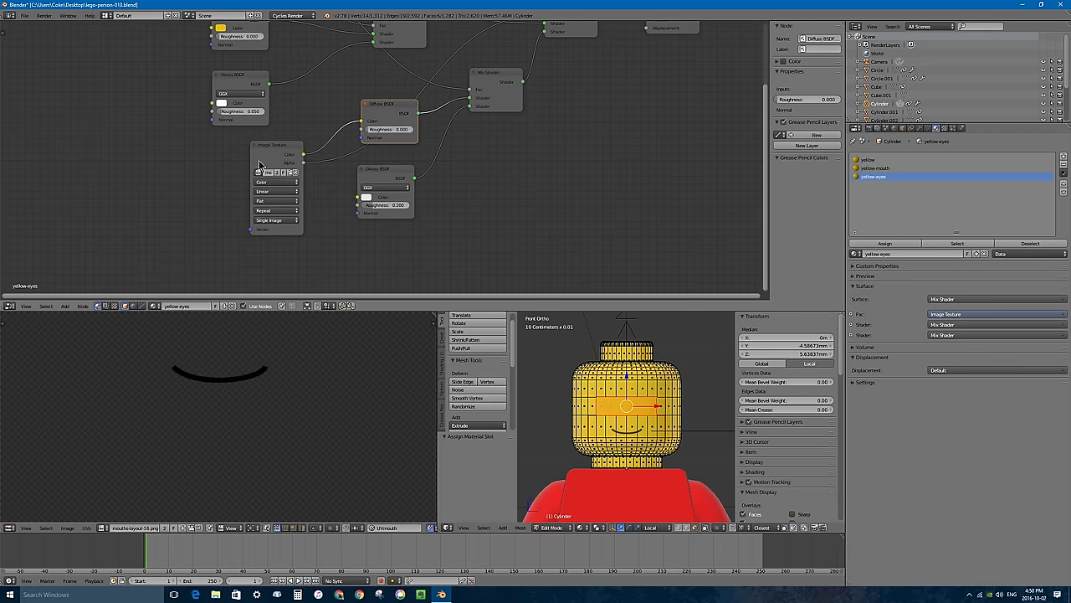
pyautogui.scroll(2, 276, 180)
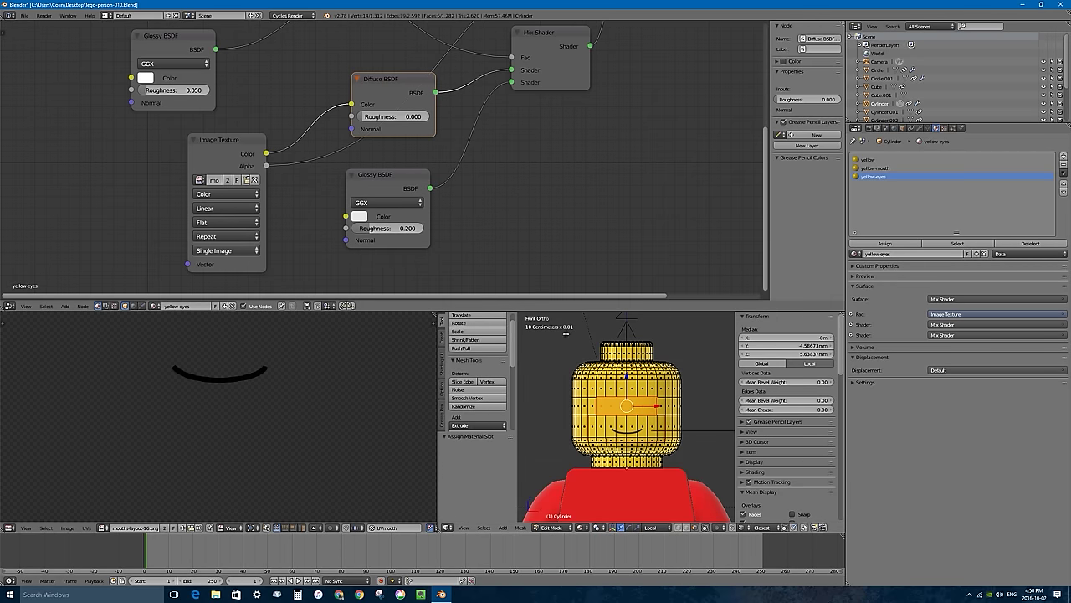
pyautogui.click(199, 180)
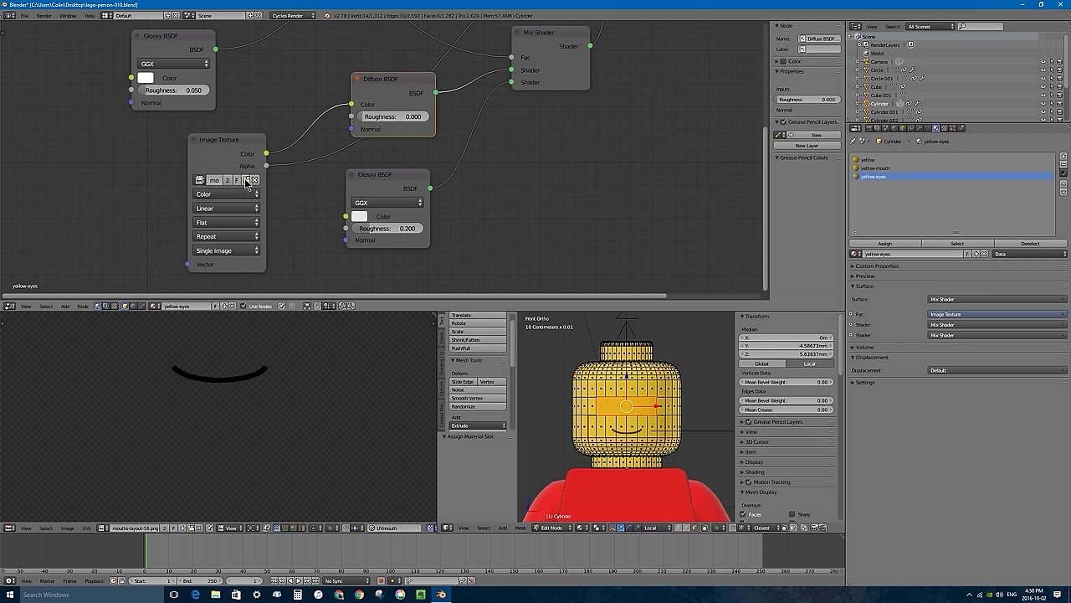
pyautogui.click(246, 180)
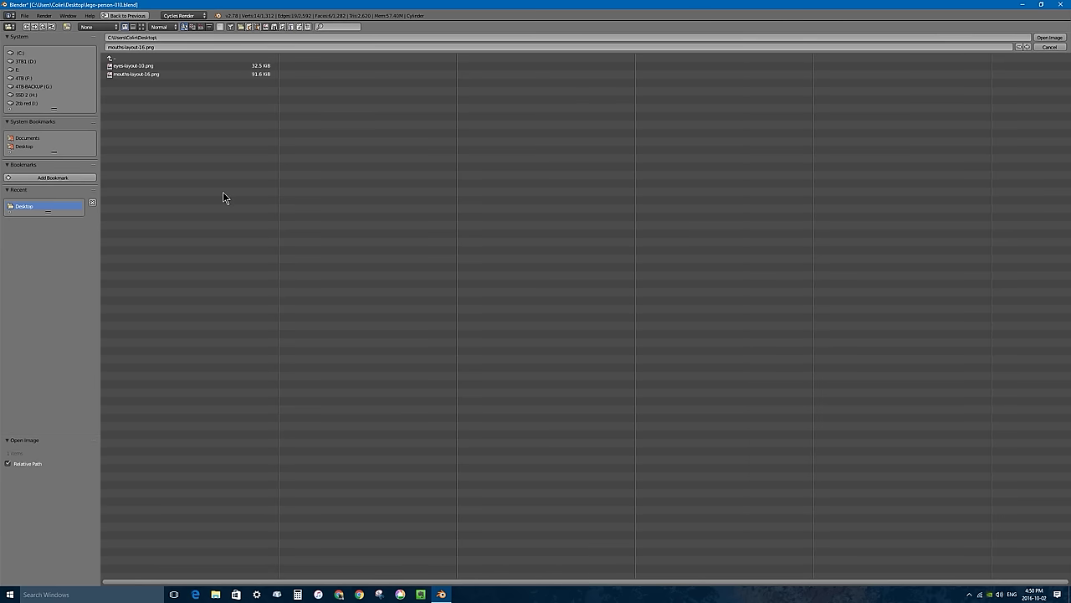
pyautogui.click(139, 65)
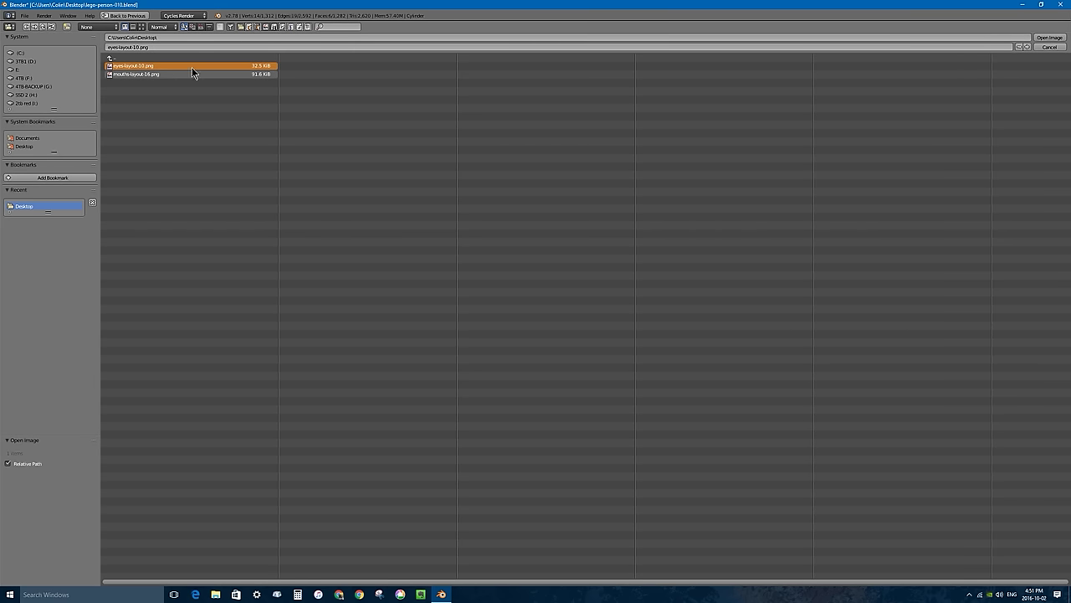
pyautogui.doubleClick(143, 65)
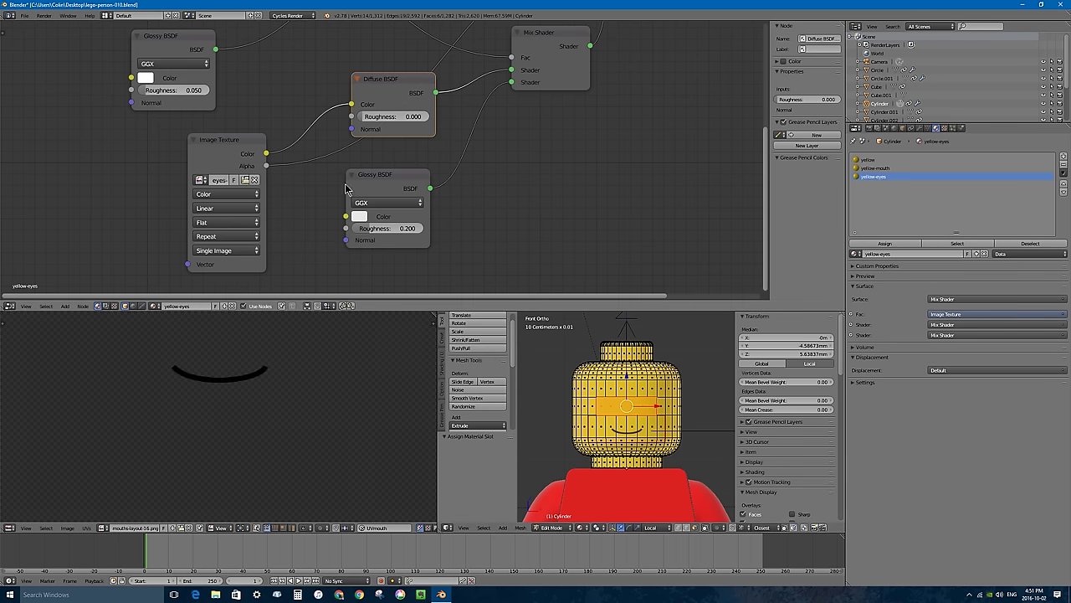
# - Reassign yellow-eyes to the selected eye faces and check the head in Object Mode
pyautogui.click(902, 244)
pyautogui.press('Tab')
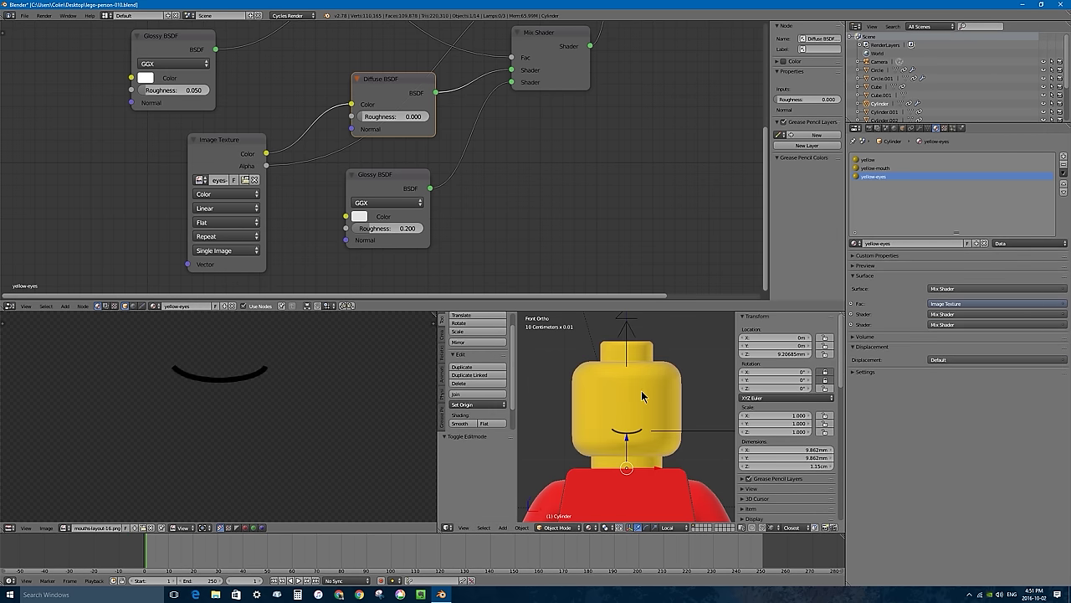
pyautogui.press('Tab')
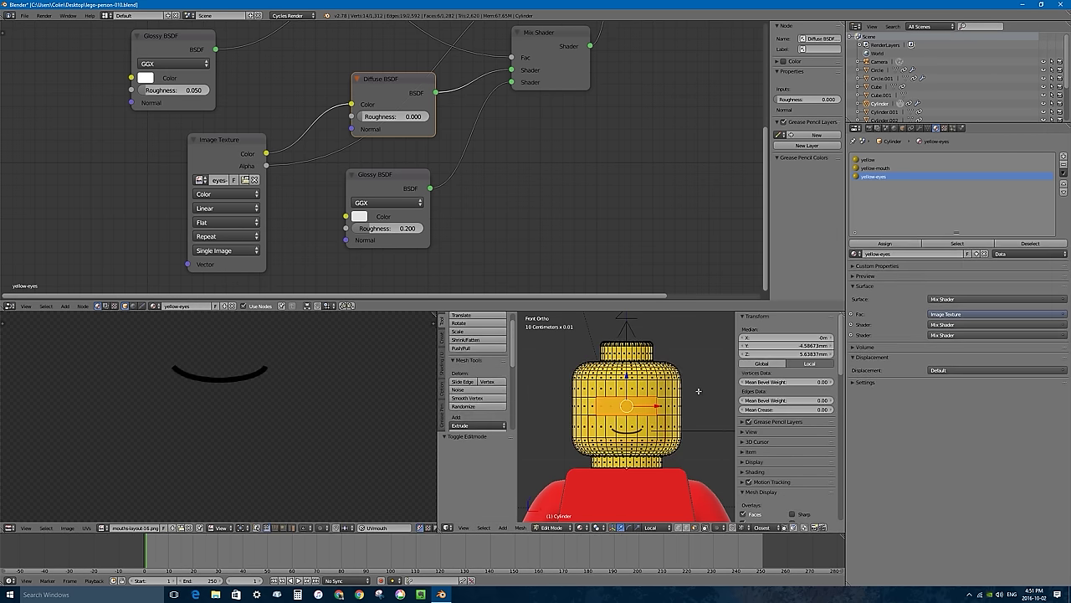
pyautogui.press('Tab')
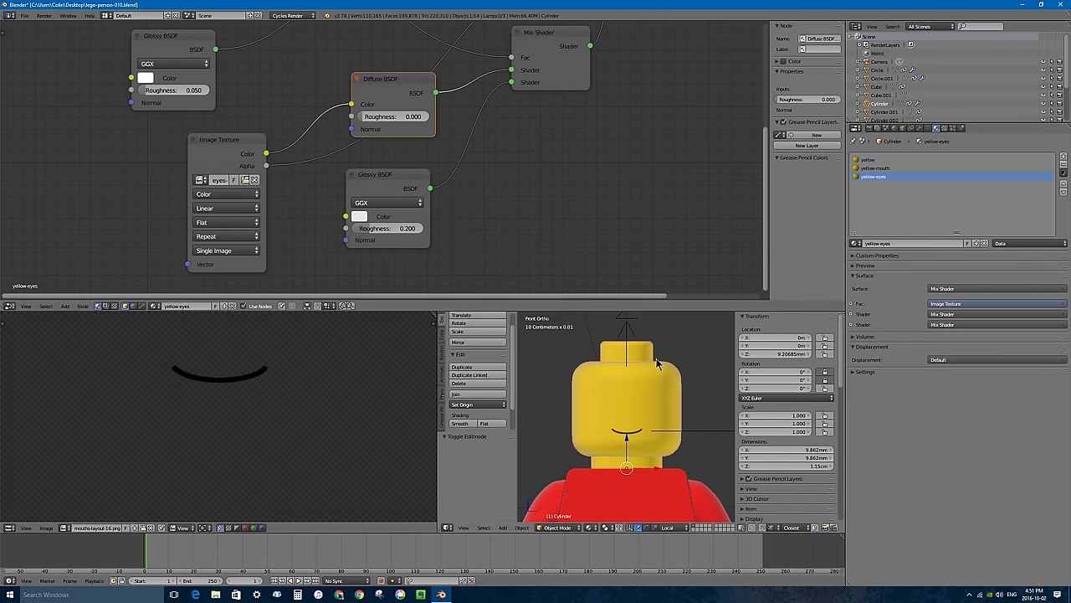
# - Select the head's UVeyes map and make it the active map for rendering
pyautogui.click(928, 129)
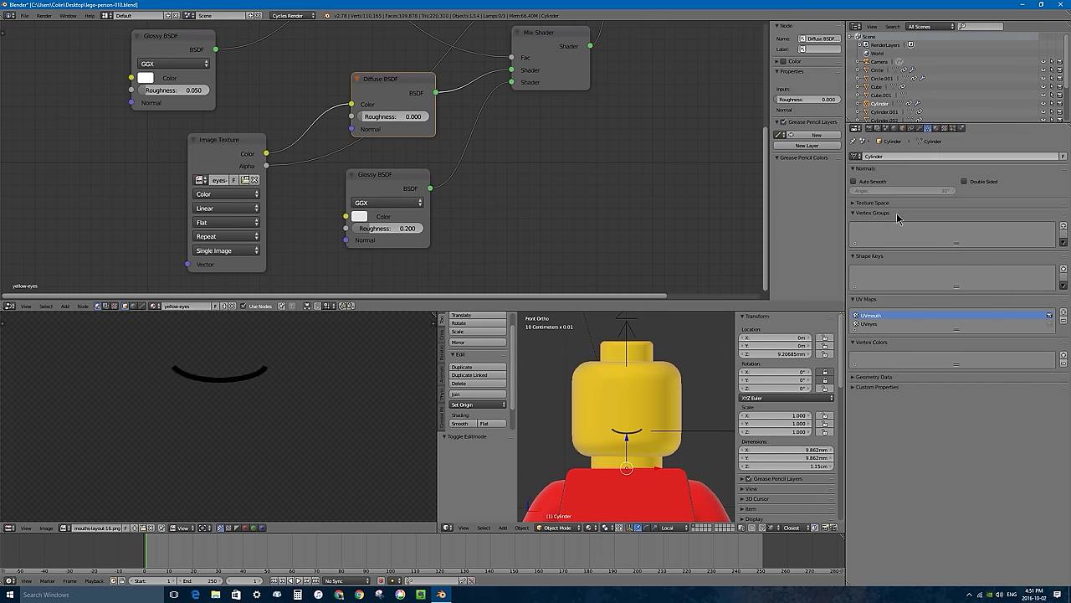
pyautogui.click(882, 324)
pyautogui.click(879, 316)
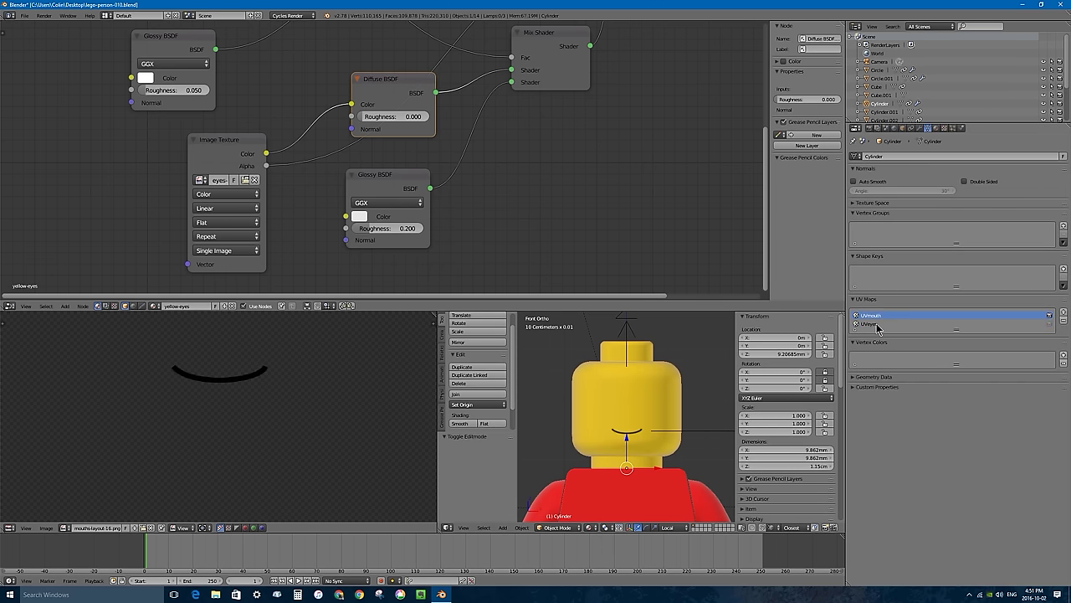
pyautogui.click(878, 324)
pyautogui.click(879, 316)
pyautogui.click(876, 324)
pyautogui.click(1049, 323)
pyautogui.click(1049, 324)
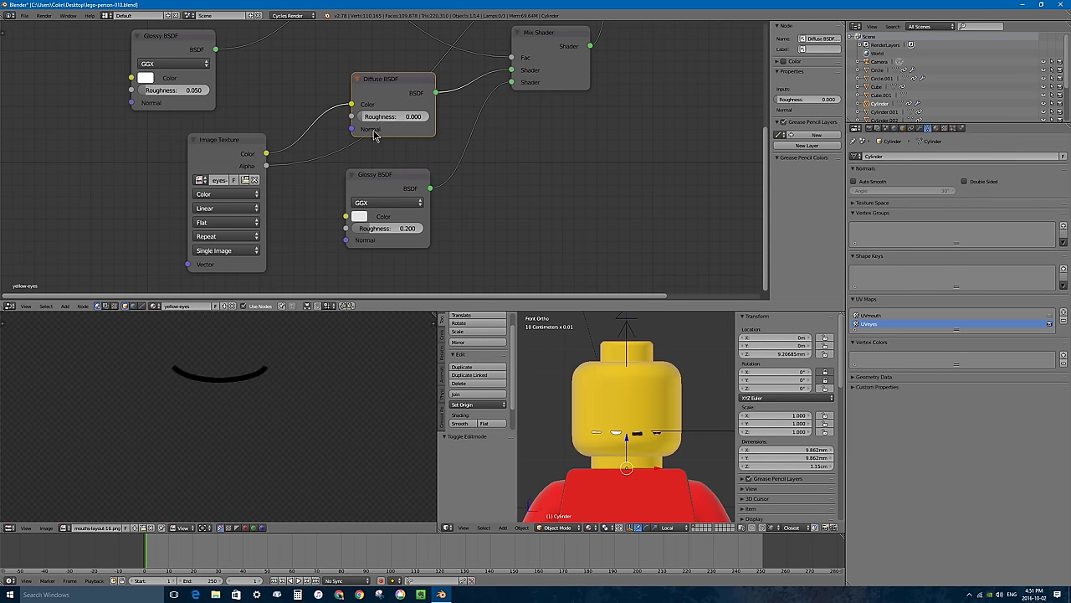
# - Bring up the yellow-mouth material's node setup and make UVmouth the head's selected UV map
pyautogui.scroll(-2, 374, 136)
pyautogui.moveTo(497, 88); pyautogui.dragTo(562, 131, button='middle')
pyautogui.scroll(1, 561, 132)
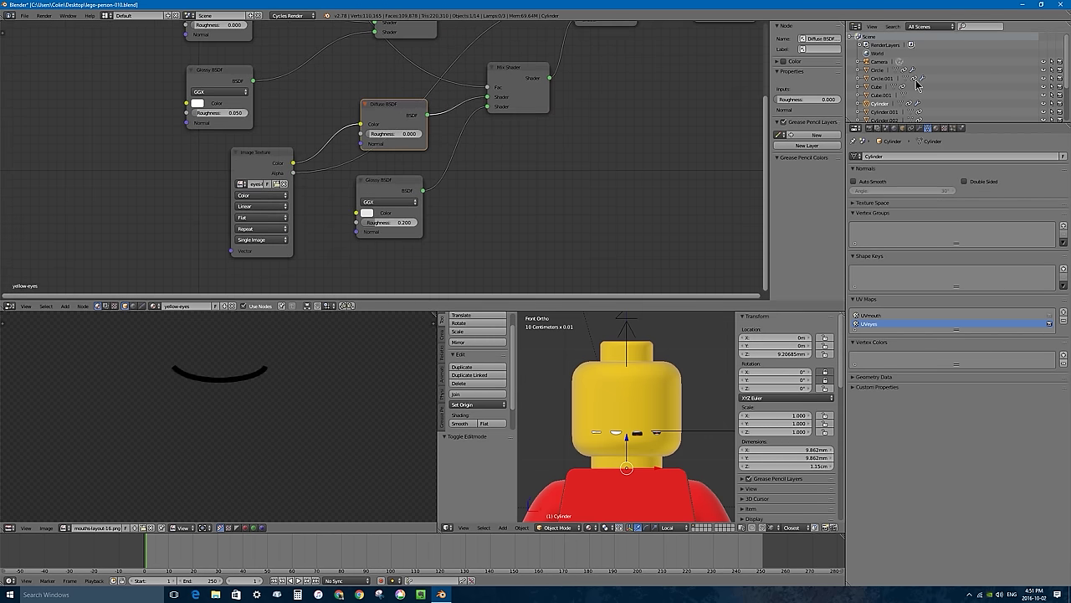
pyautogui.click(936, 128)
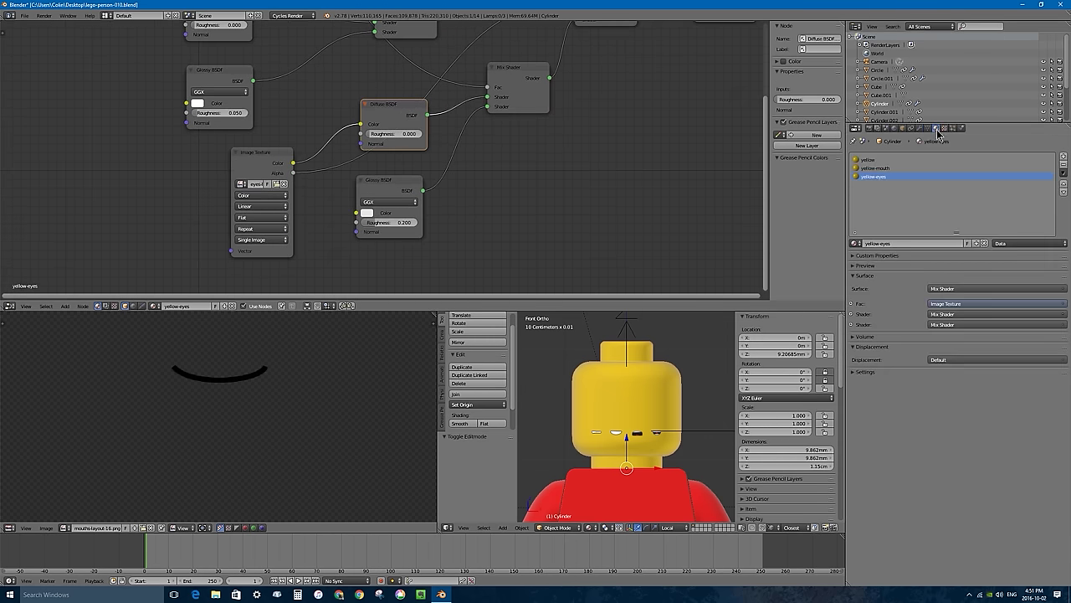
pyautogui.click(883, 169)
pyautogui.moveTo(265, 161); pyautogui.dragTo(268, 163)
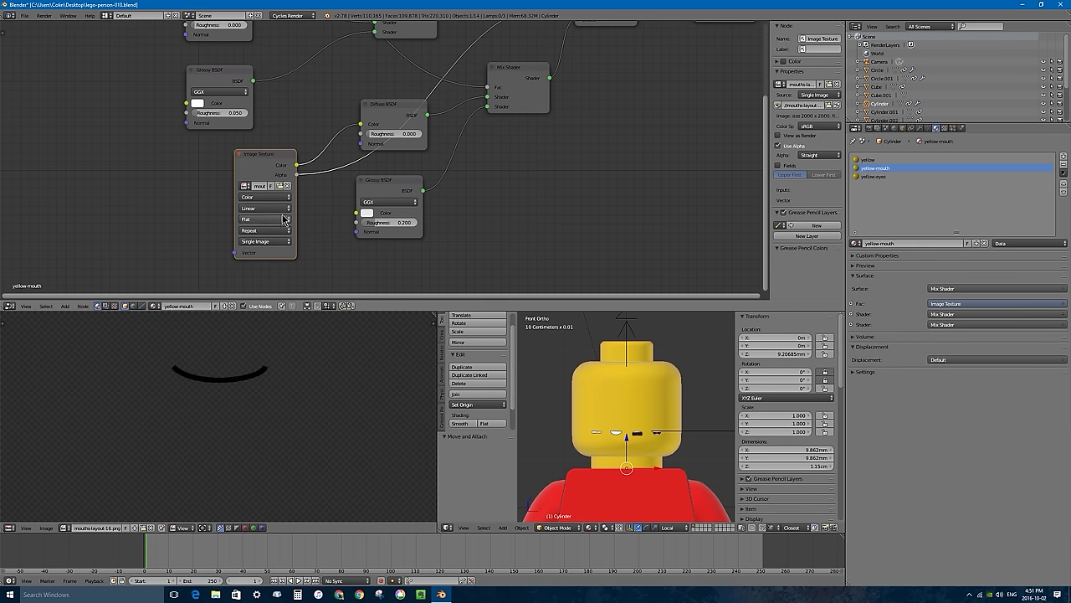
pyautogui.click(927, 127)
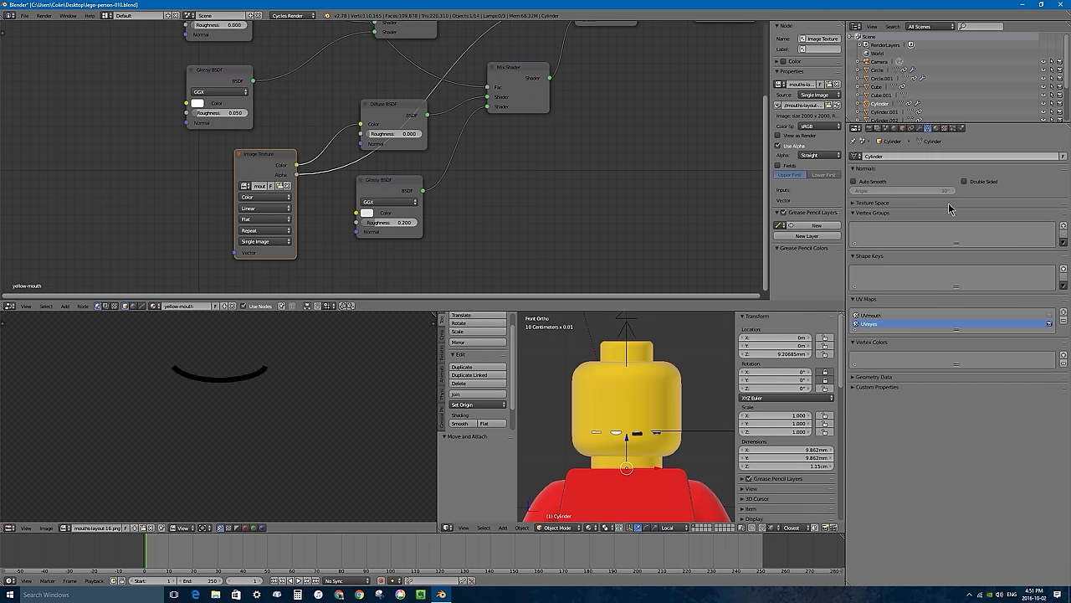
pyautogui.click(870, 315)
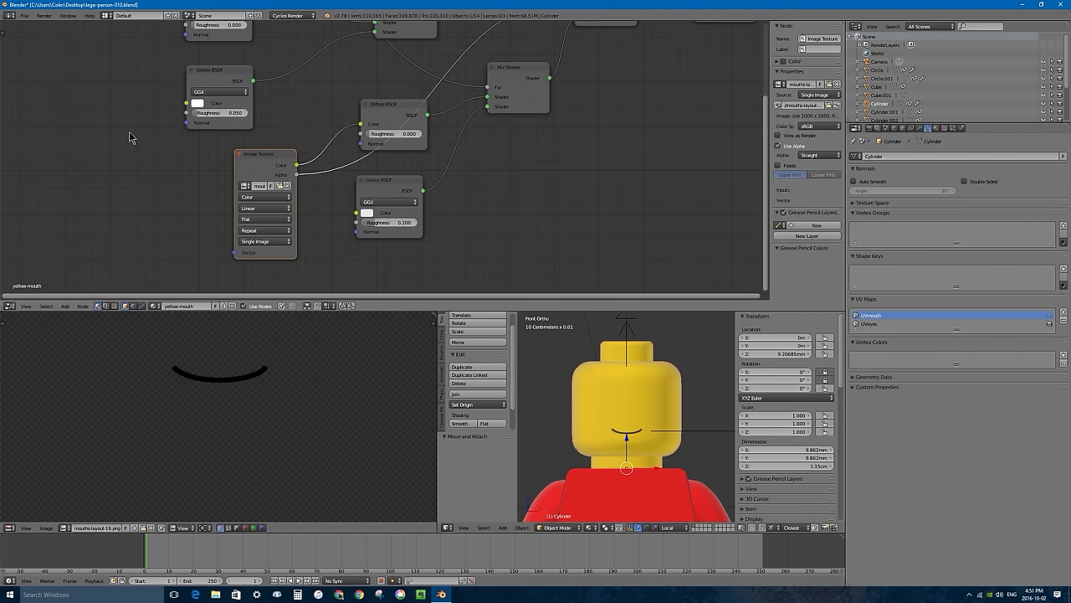
# - Add a UV Map node set to UVmouth in the yellow-mouth material and link it to the Image Texture's Vector input
pyautogui.click(936, 128)
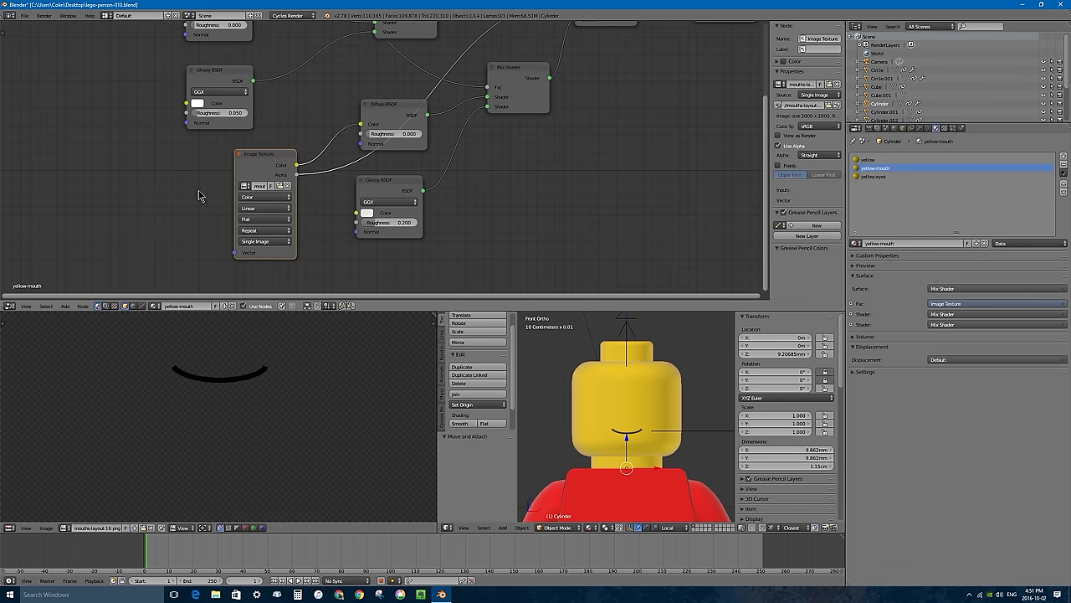
pyautogui.hotkey('shift', 'a')
pyautogui.moveTo(205, 178)
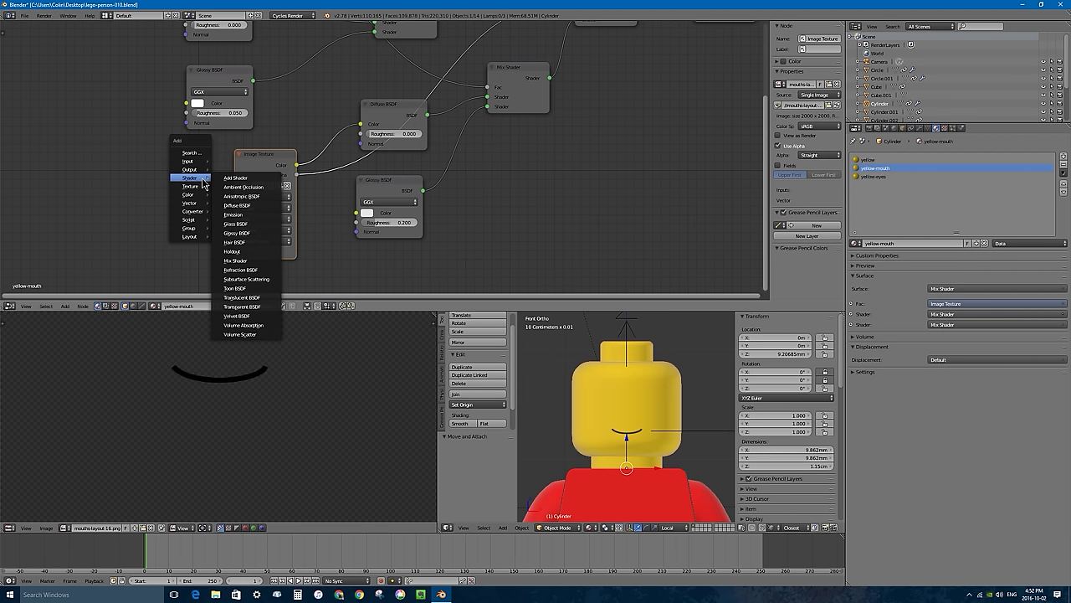
pyautogui.moveTo(191, 161)
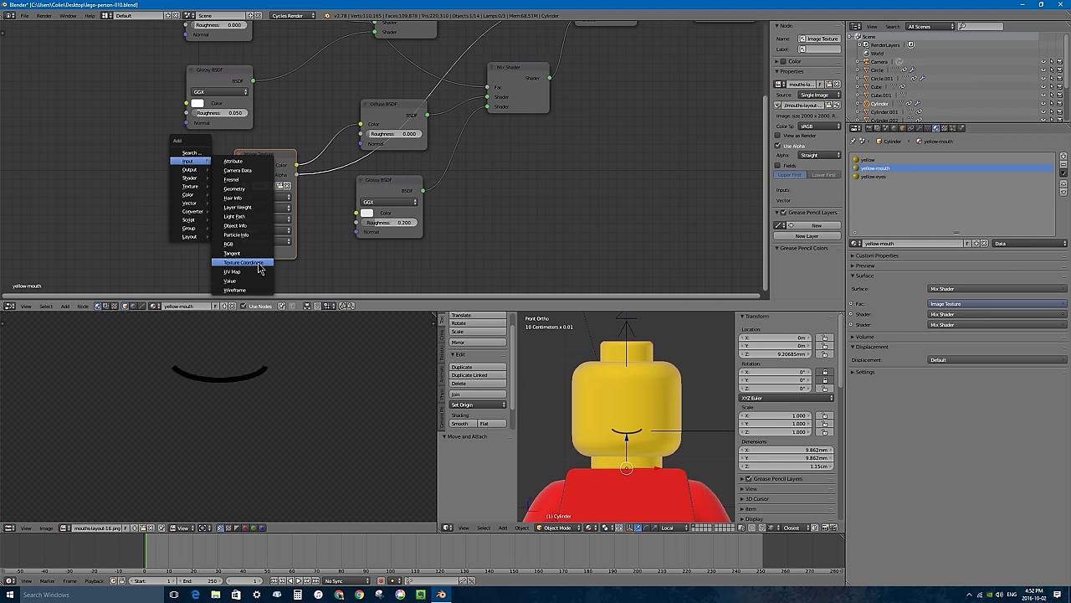
pyautogui.click(243, 271)
pyautogui.click(151, 161)
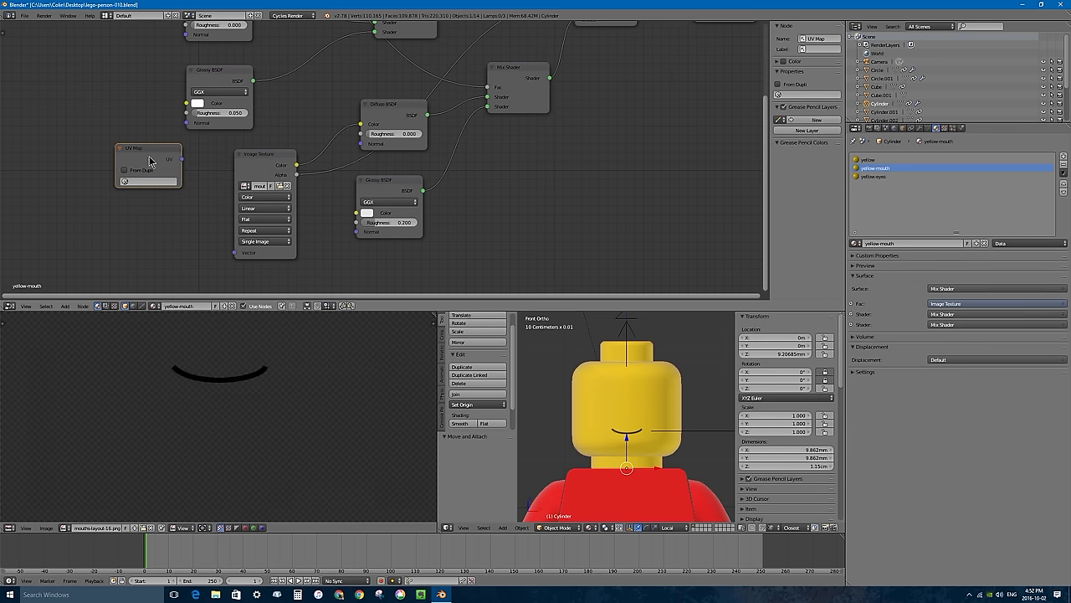
pyautogui.moveTo(182, 159); pyautogui.dragTo(234, 253)
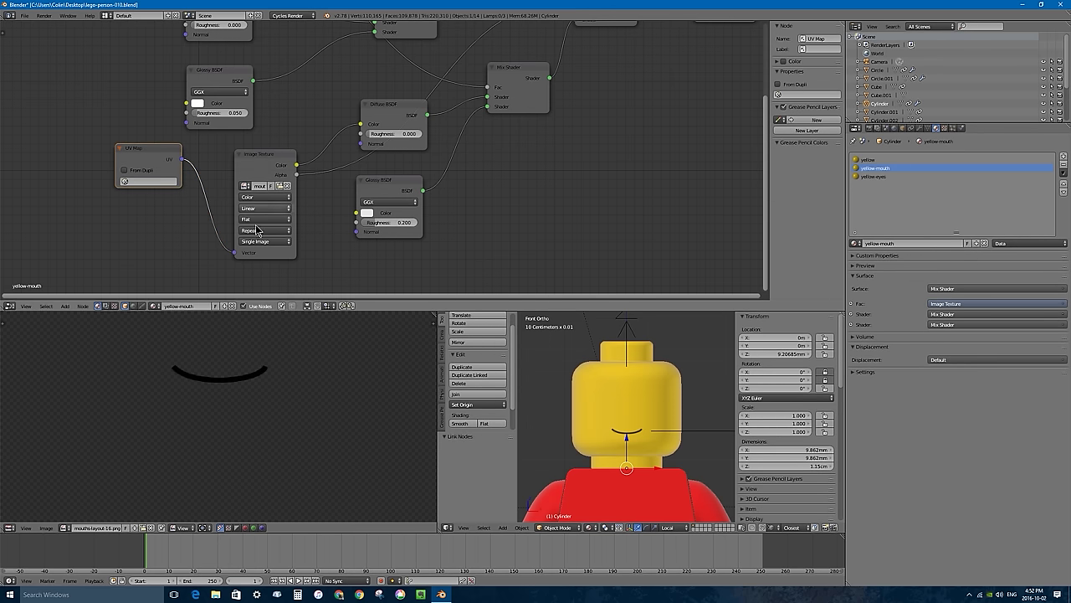
pyautogui.click(149, 182)
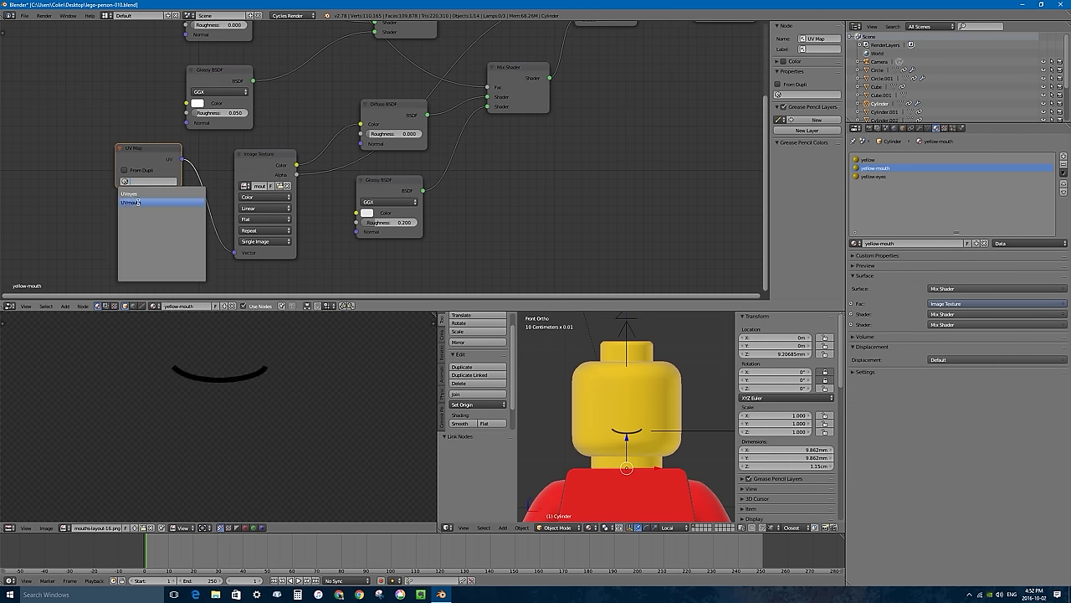
pyautogui.click(138, 202)
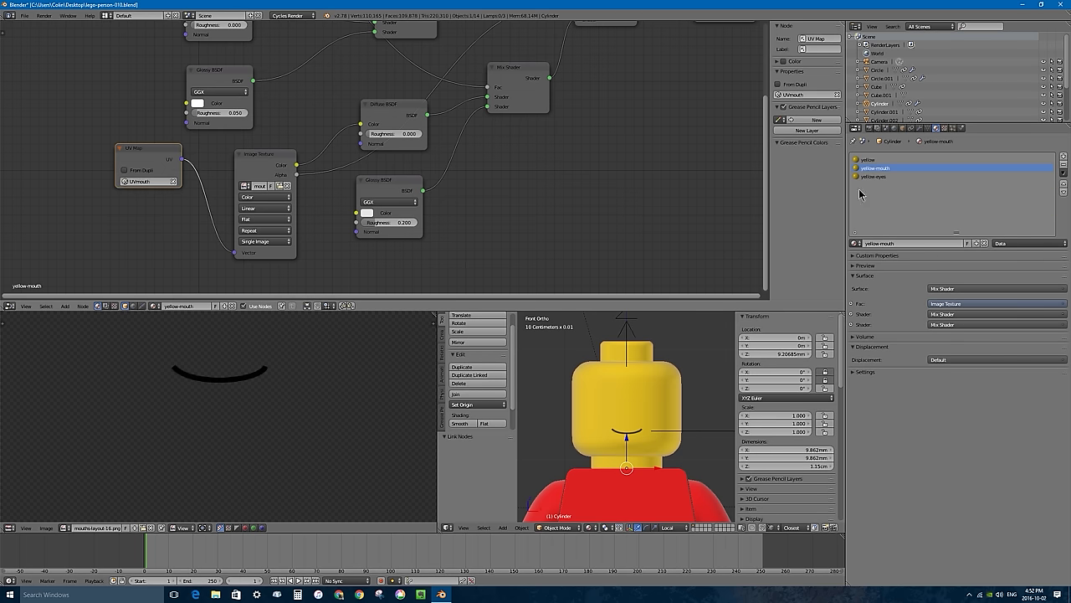
# - Add a UV Map node set to UVeyes in the yellow-eyes material and link it to the Image Texture's Vector input
pyautogui.click(883, 176)
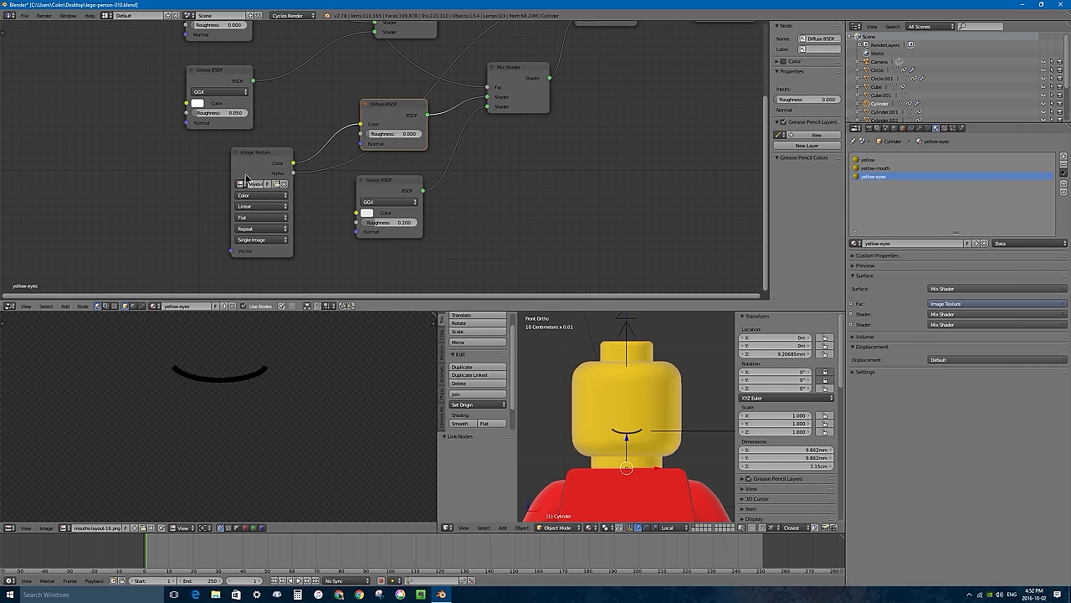
pyautogui.hotkey('shift', 'a')
pyautogui.moveTo(232, 175)
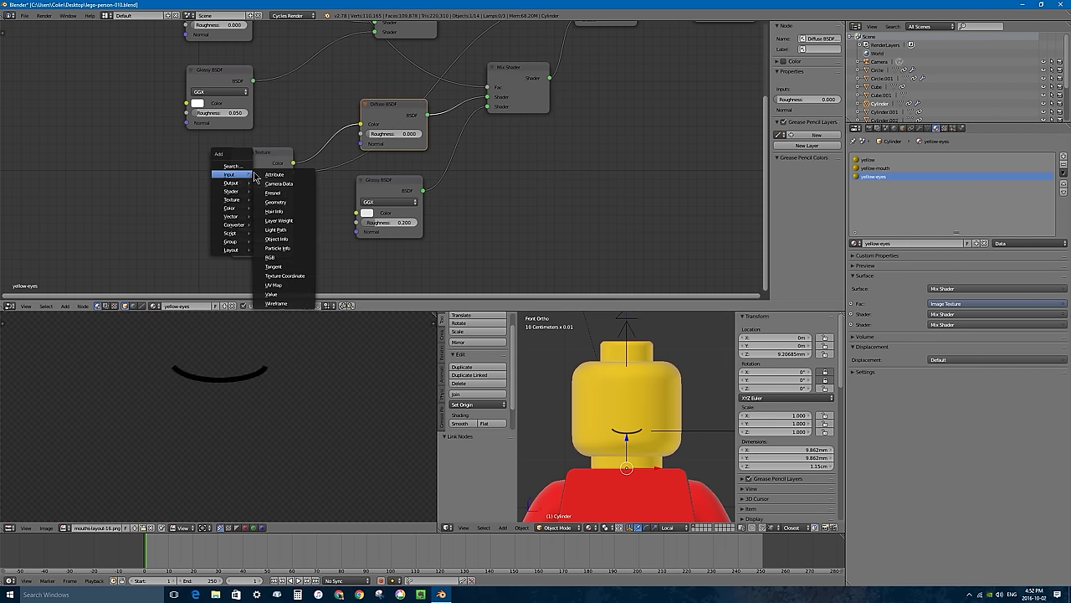
pyautogui.click(292, 284)
pyautogui.moveTo(186, 174); pyautogui.dragTo(232, 254)
pyautogui.click(146, 188)
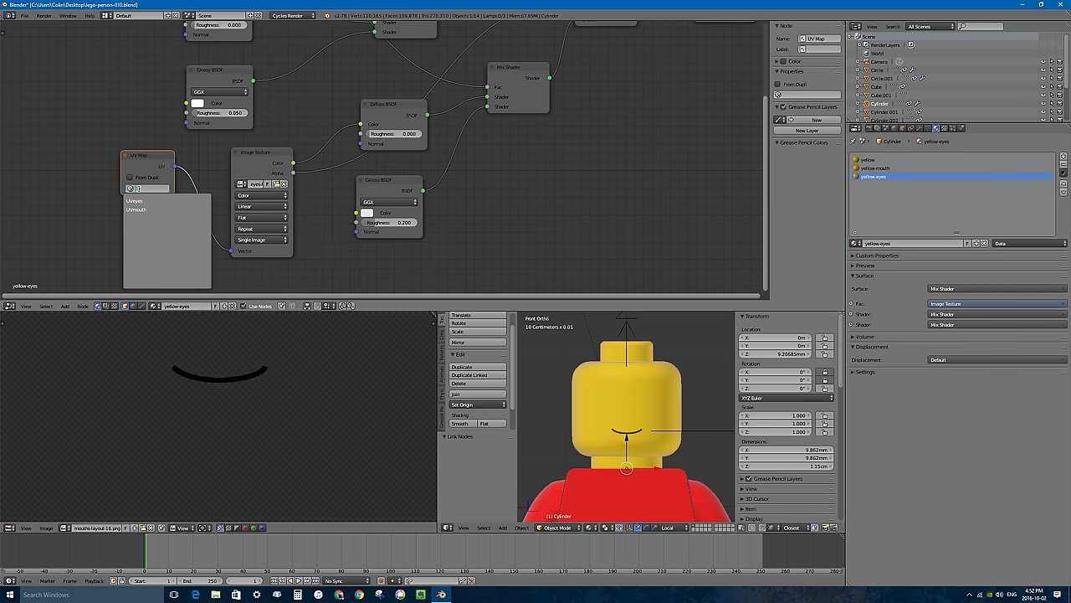
pyautogui.click(149, 207)
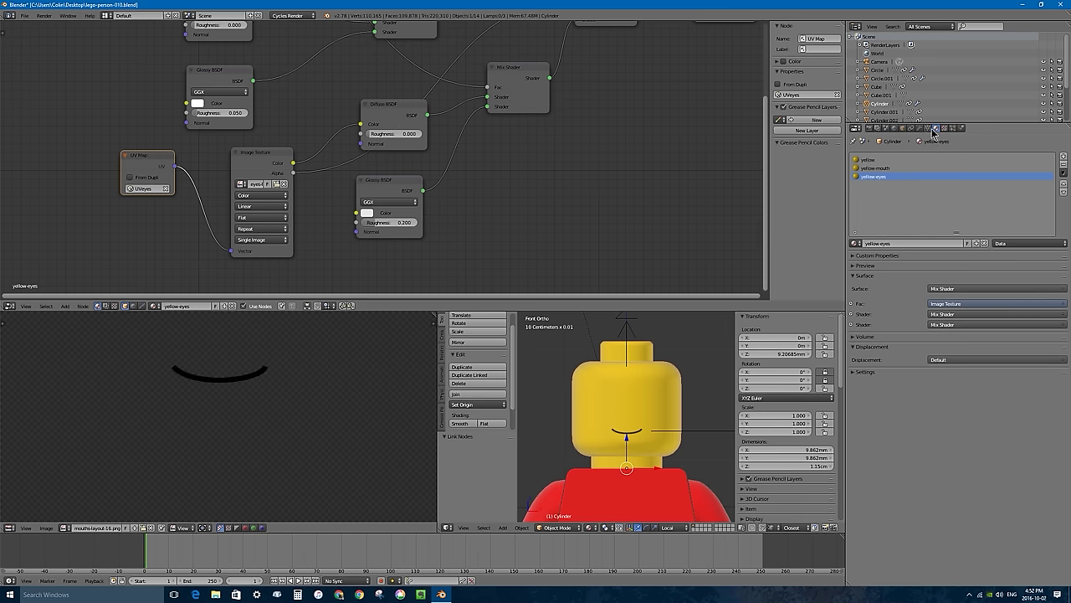
pyautogui.click(920, 128)
pyautogui.click(935, 128)
pyautogui.click(927, 128)
pyautogui.click(935, 128)
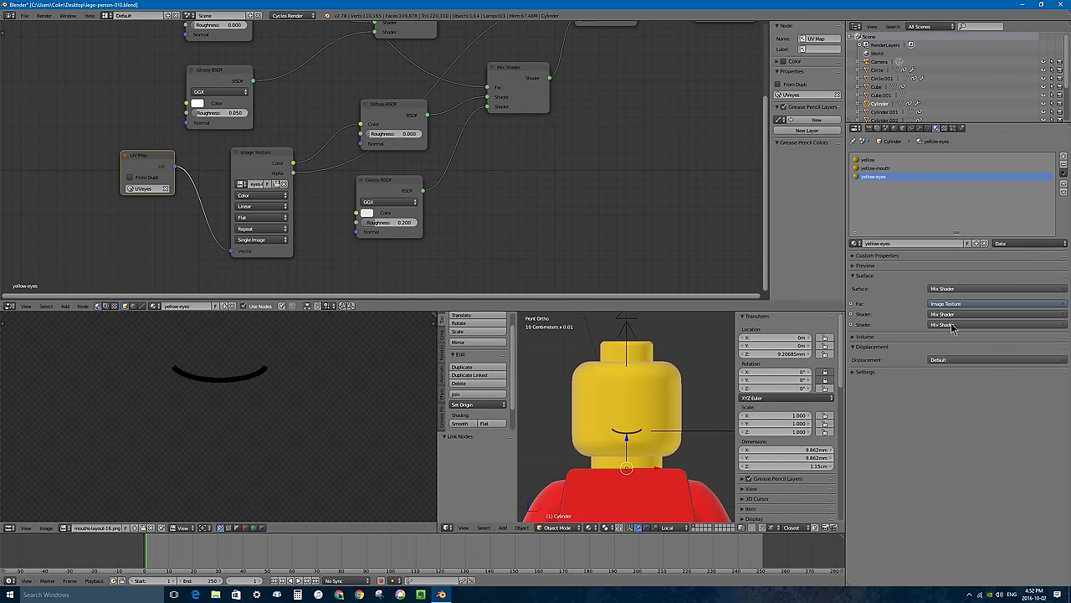
pyautogui.click(927, 128)
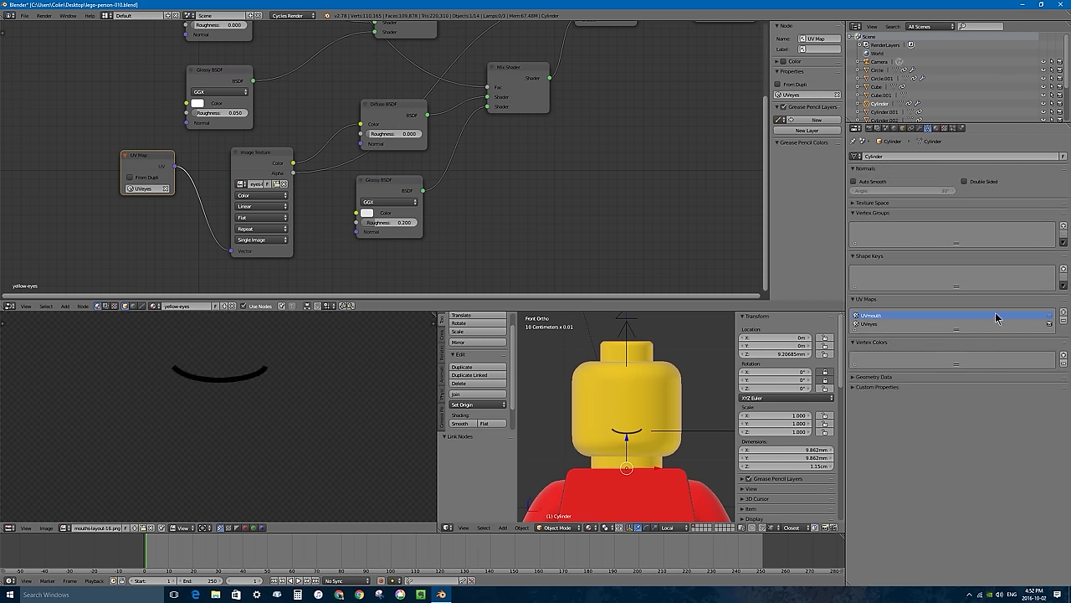
pyautogui.click(1050, 324)
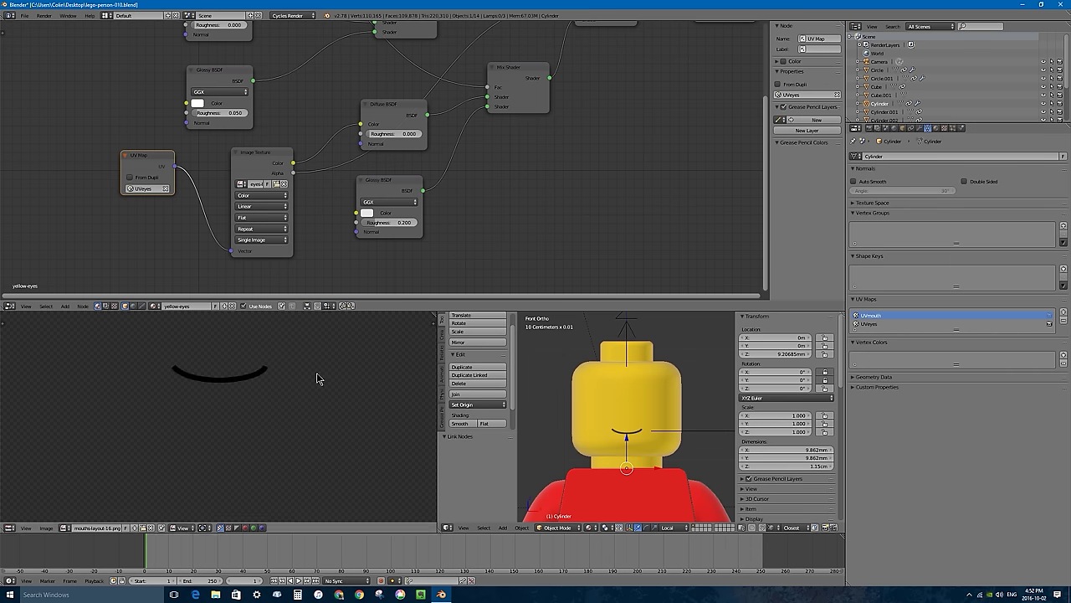
# - Put the head in Edit Mode, select its UVeyes map and display eyes-layout-10.png behind the UVs
pyautogui.press('Home')
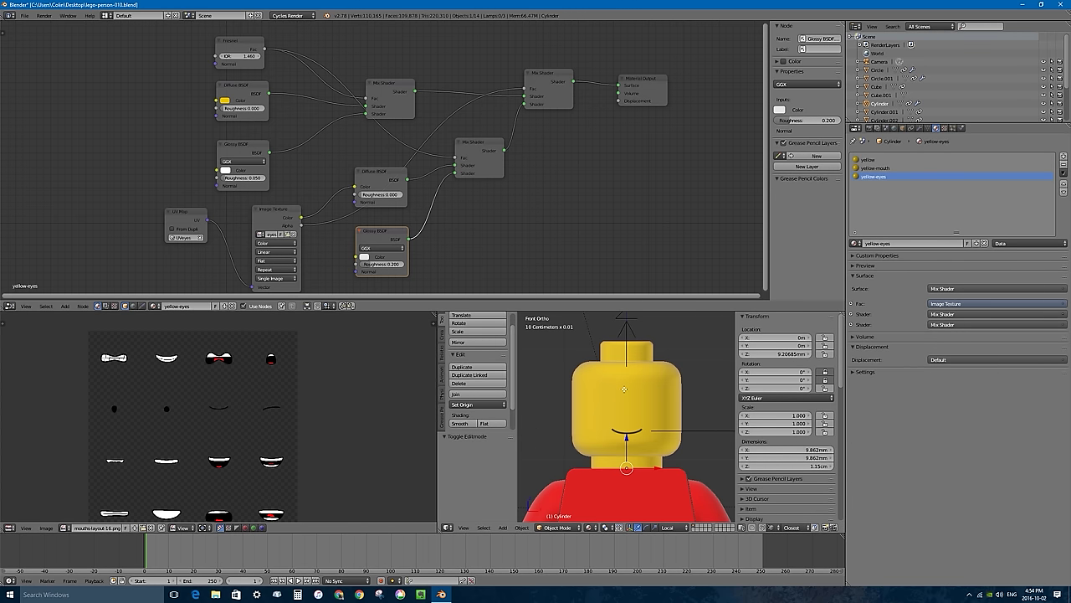
pyautogui.press('Tab')
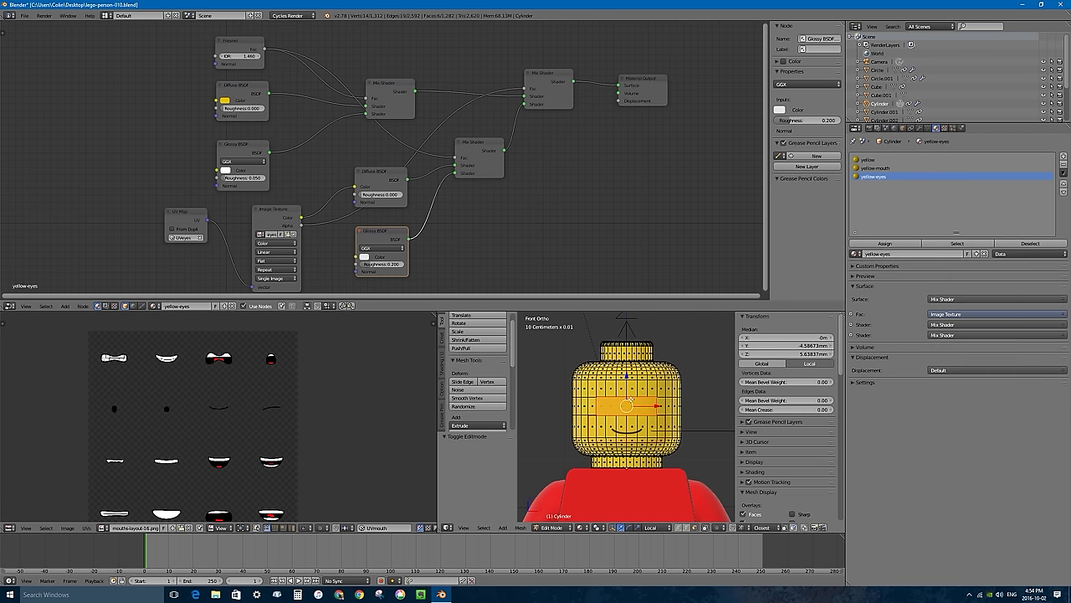
pyautogui.click(927, 127)
pyautogui.click(883, 325)
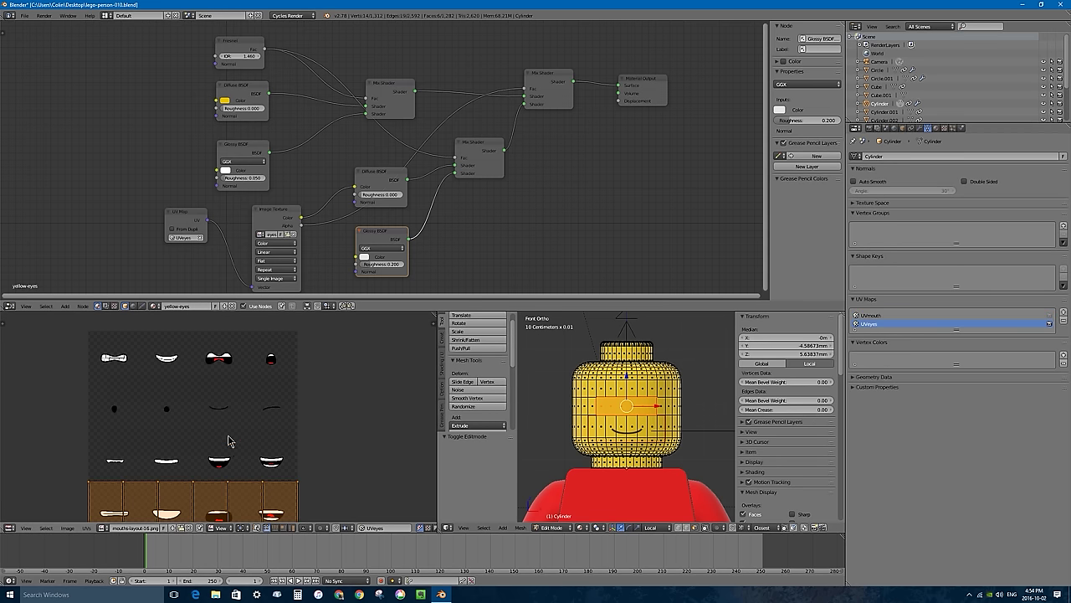
pyautogui.scroll(-4, 277, 497)
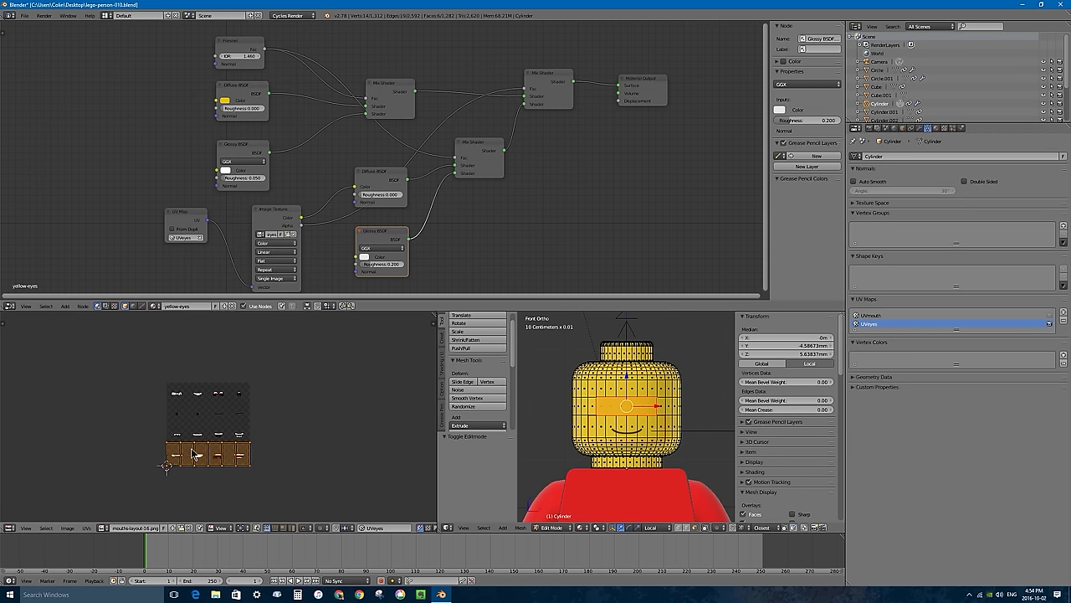
pyautogui.click(103, 530)
pyautogui.click(142, 454)
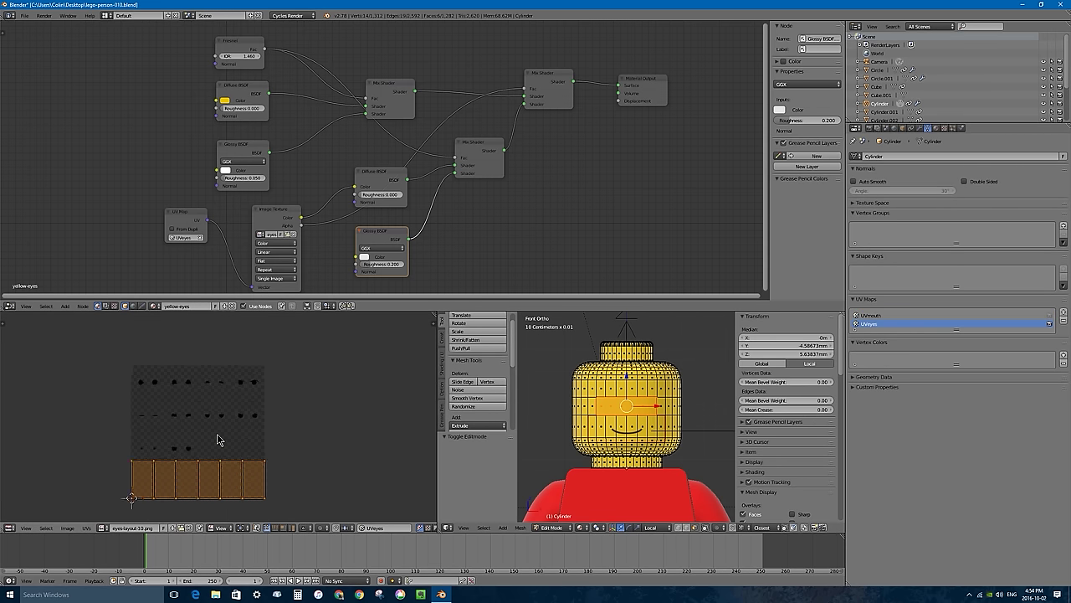
# - Scale the selected eye UVs uniformly by 0.25 to fit one cell of the eye layout
pyautogui.scroll(1, 218, 439)
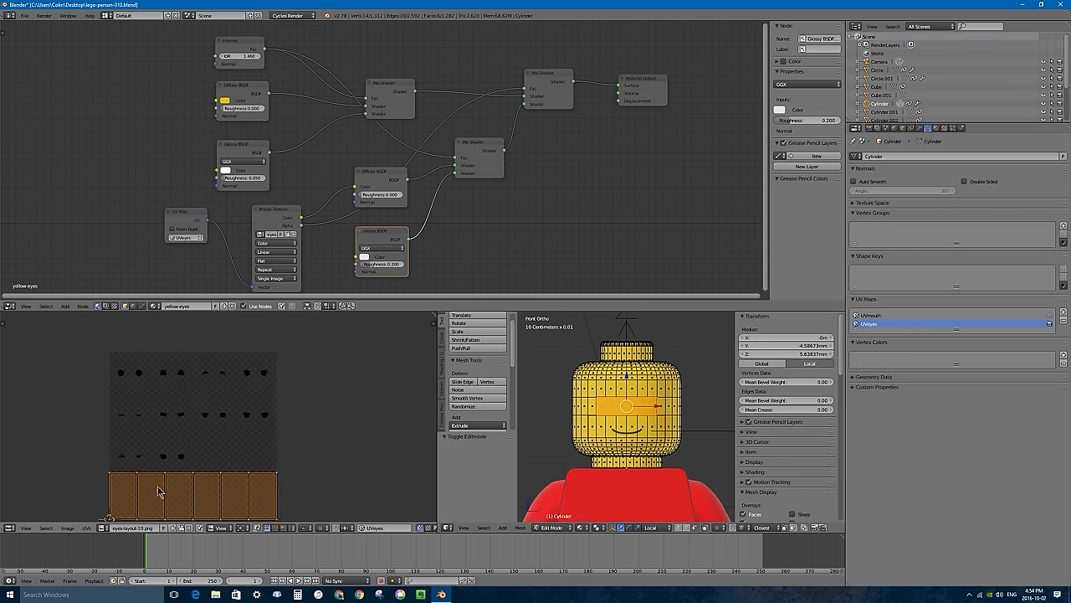
pyautogui.write('s0')
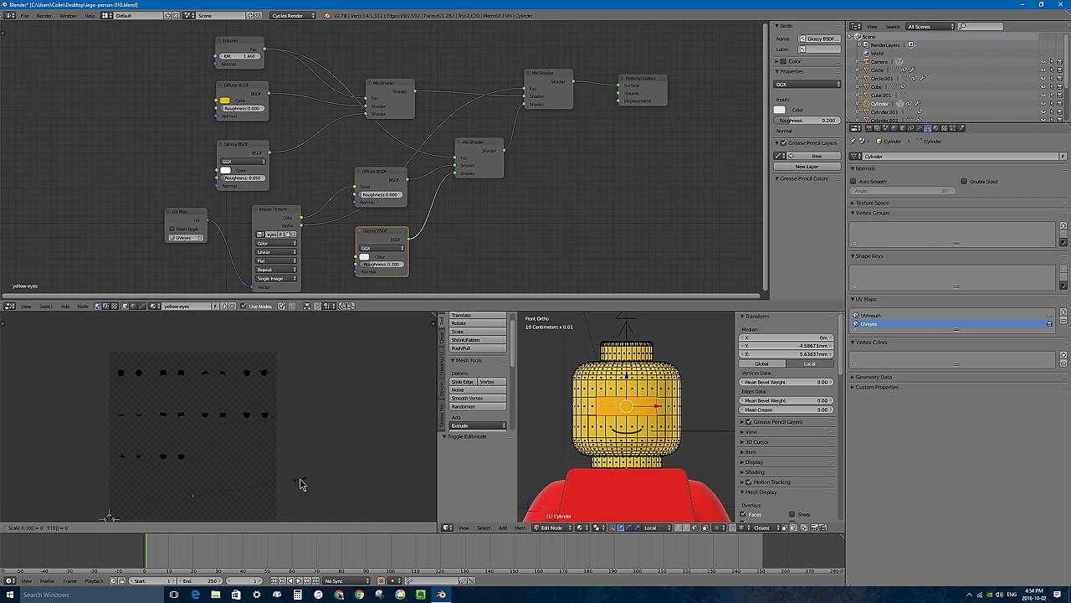
pyautogui.write('.25')
pyautogui.press('Return')
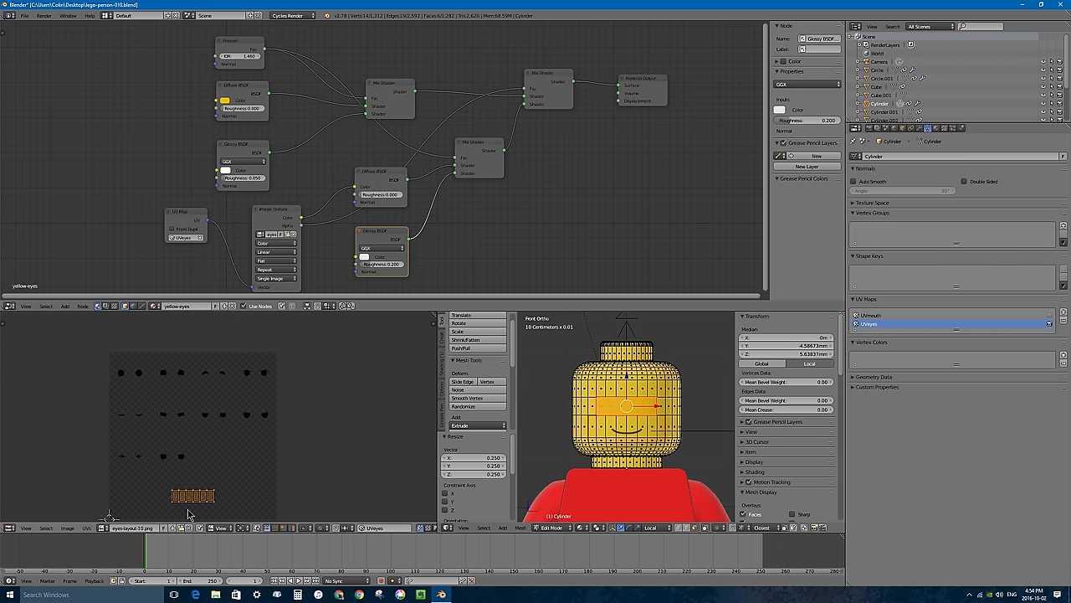
# - Position the scaled eye UVs over the first pair of round eyes in the layout's upper row, and return to Object Mode
pyautogui.press('g')
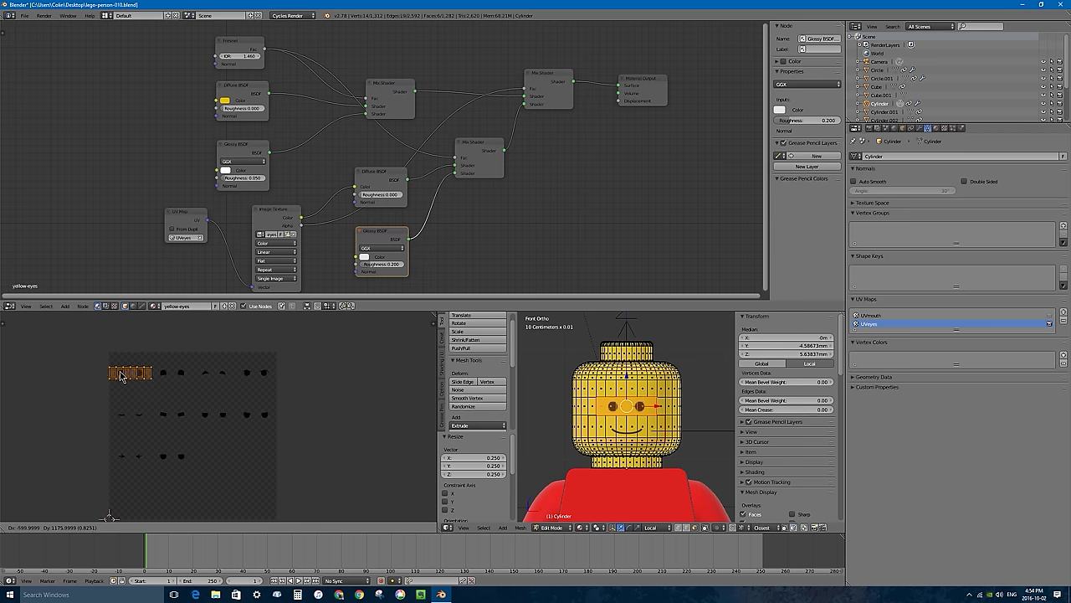
pyautogui.click(120, 376)
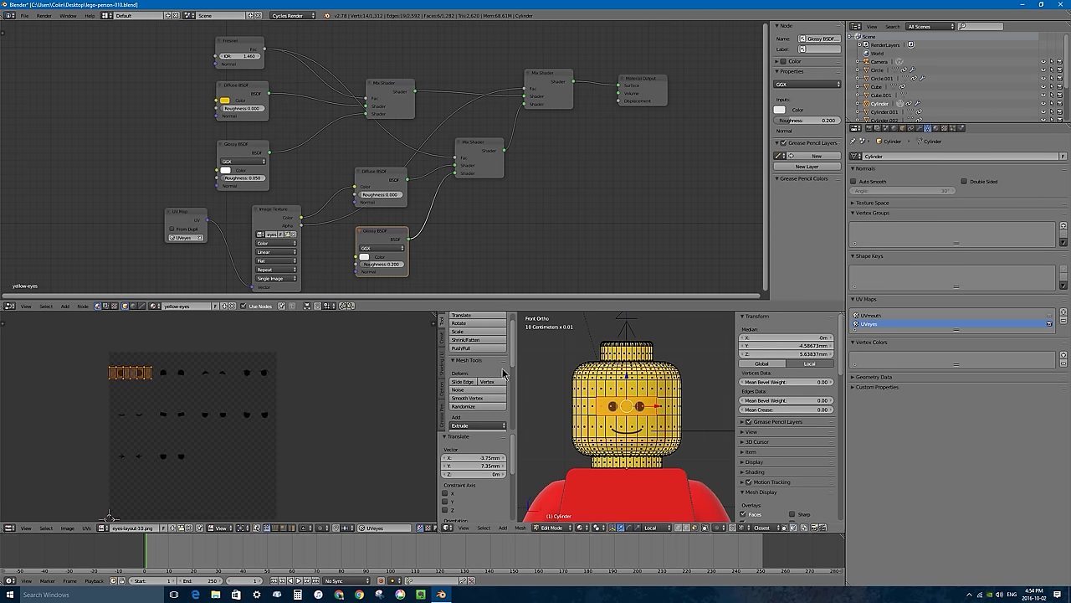
pyautogui.press('KP_Decimal')
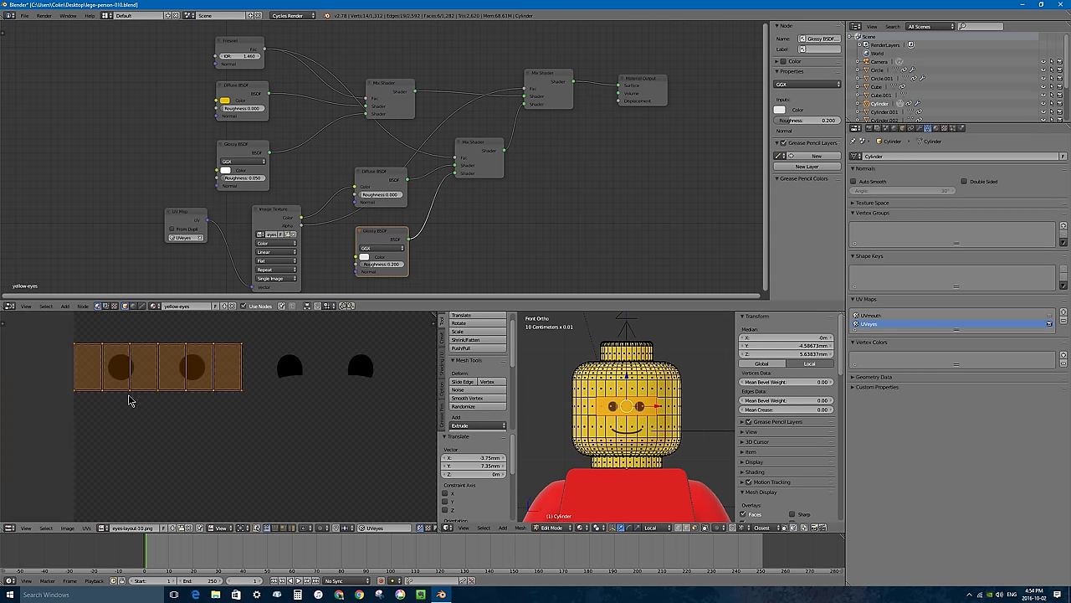
pyautogui.scroll(3, 197, 427)
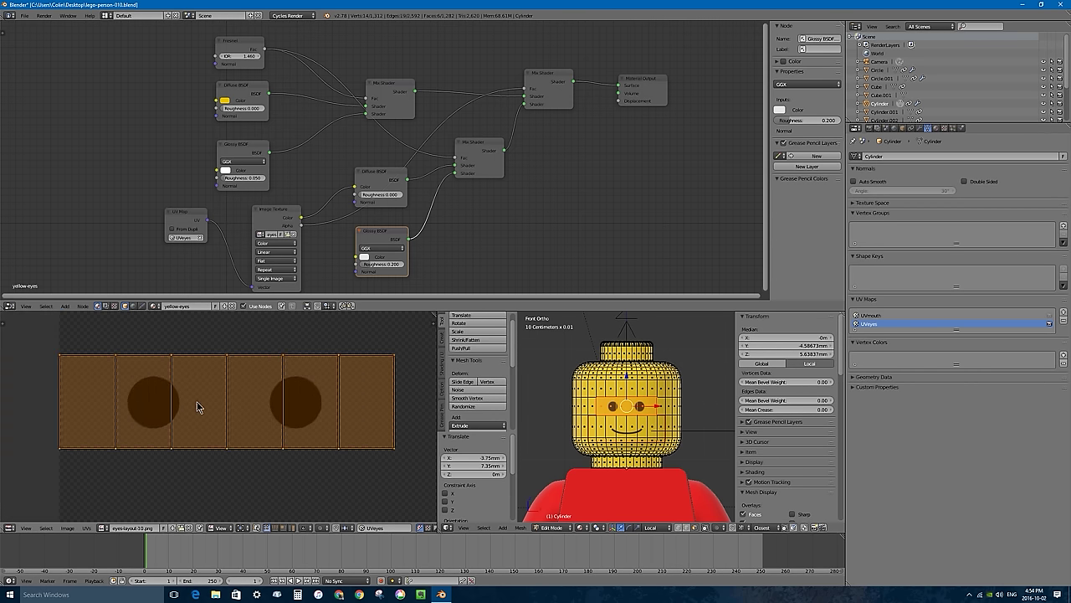
pyautogui.press('g')
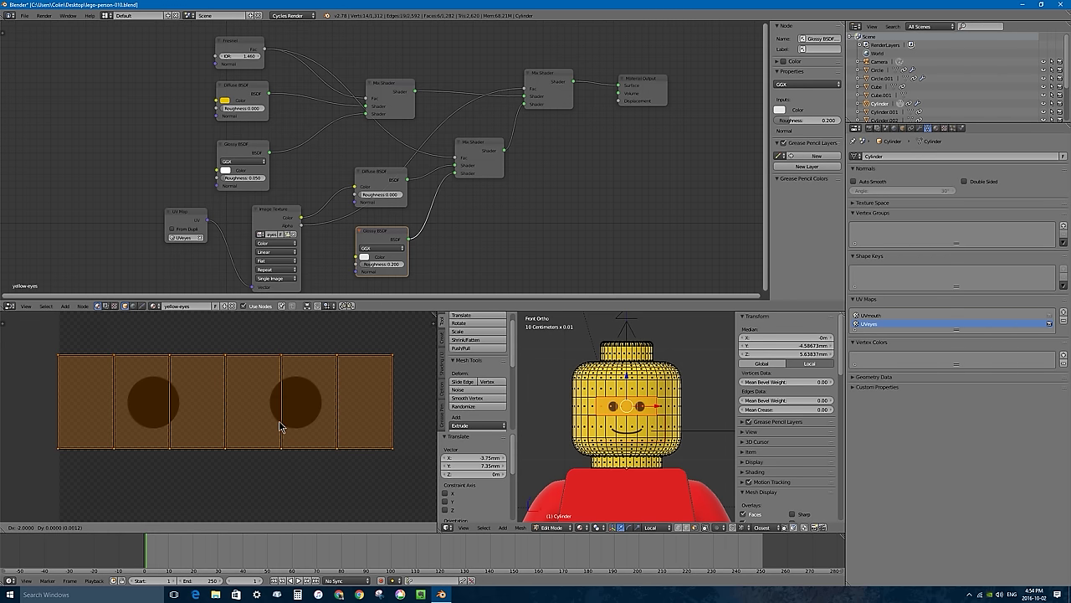
pyautogui.click(280, 425)
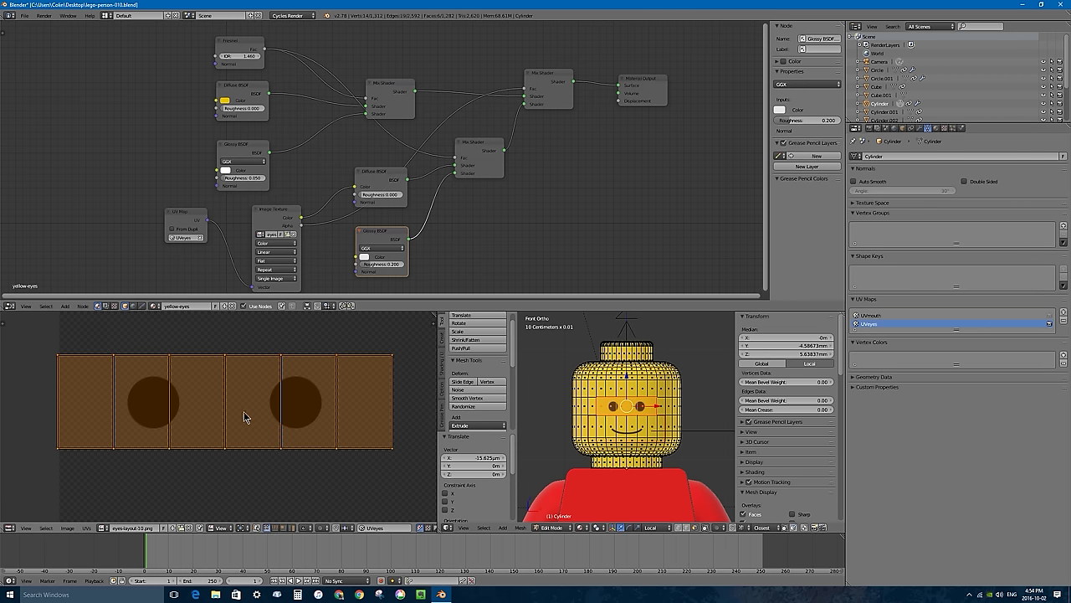
pyautogui.press('g')
pyautogui.press('Escape')
pyautogui.press('Tab')
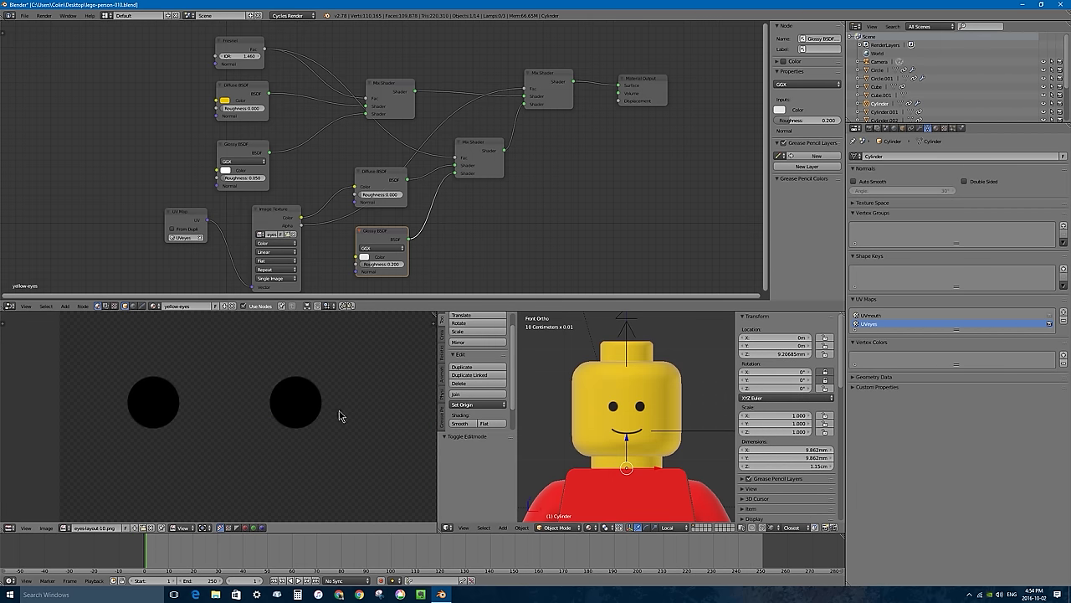
# - Put the head back in Edit Mode and show the neighbouring eye expressions around the placed UVs
pyautogui.press('Tab')
pyautogui.scroll(-5, 227, 411)
pyautogui.moveTo(292, 443); pyautogui.dragTo(208, 389, button='middle')
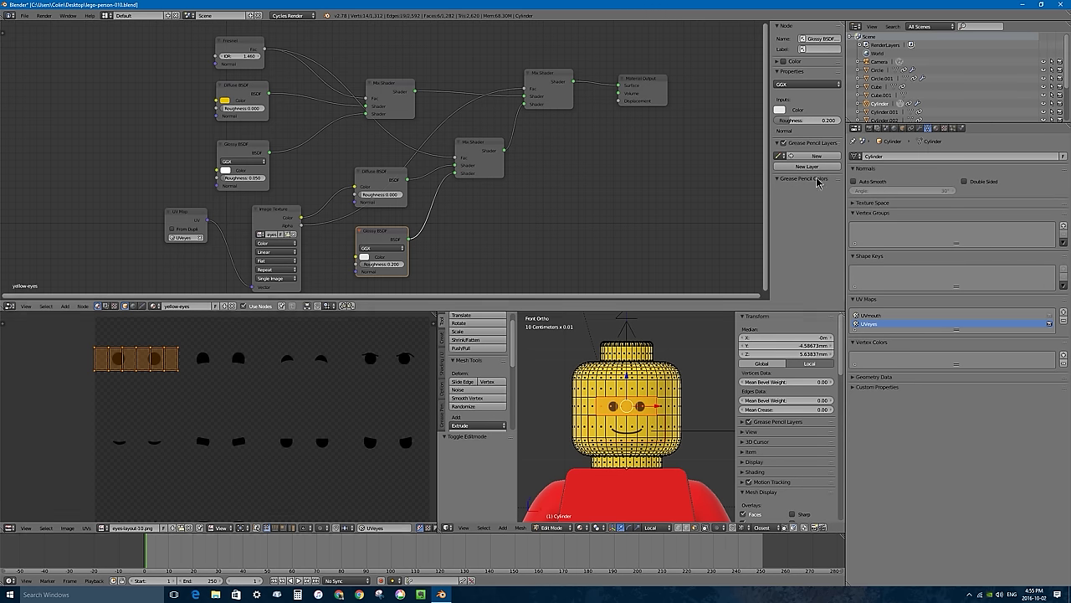
# - Return the head to Object Mode and add a UV Warp modifier to it below the Subdivision Surface modifier
pyautogui.press('Tab')
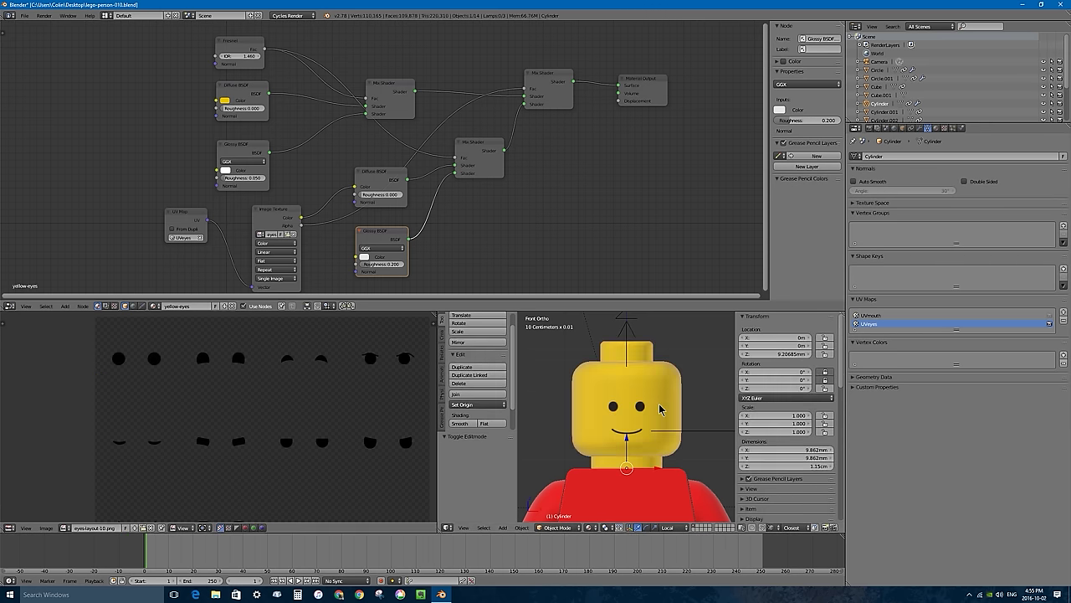
pyautogui.click(921, 129)
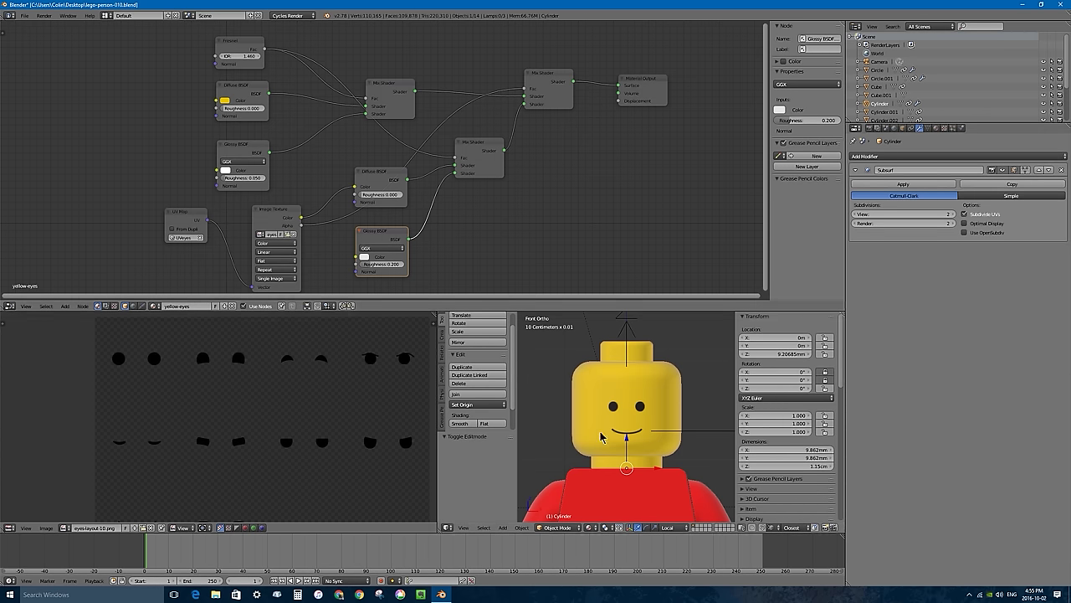
pyautogui.click(896, 158)
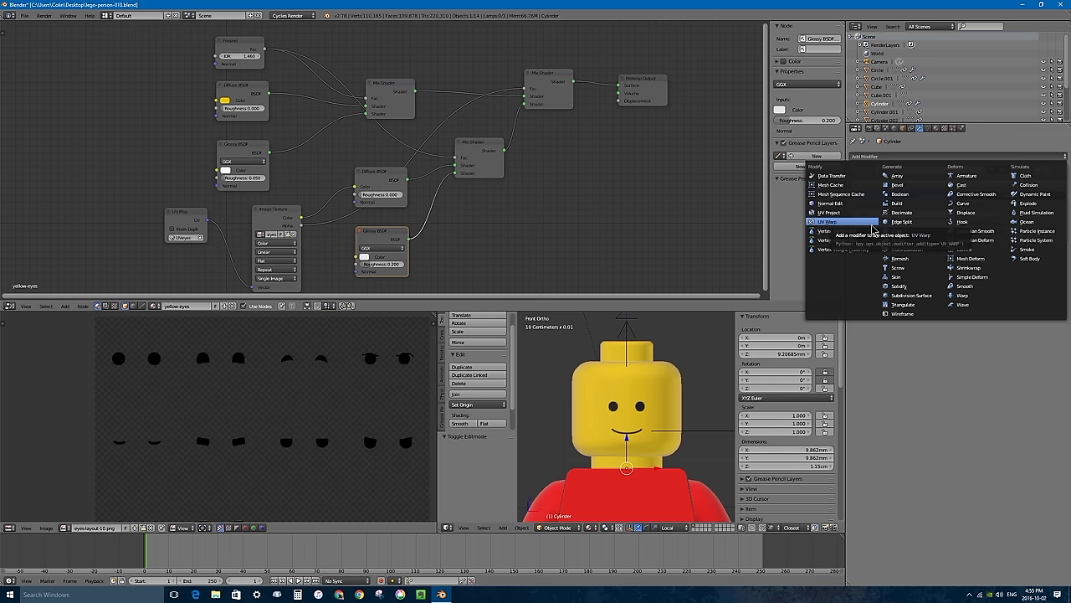
pyautogui.click(911, 295)
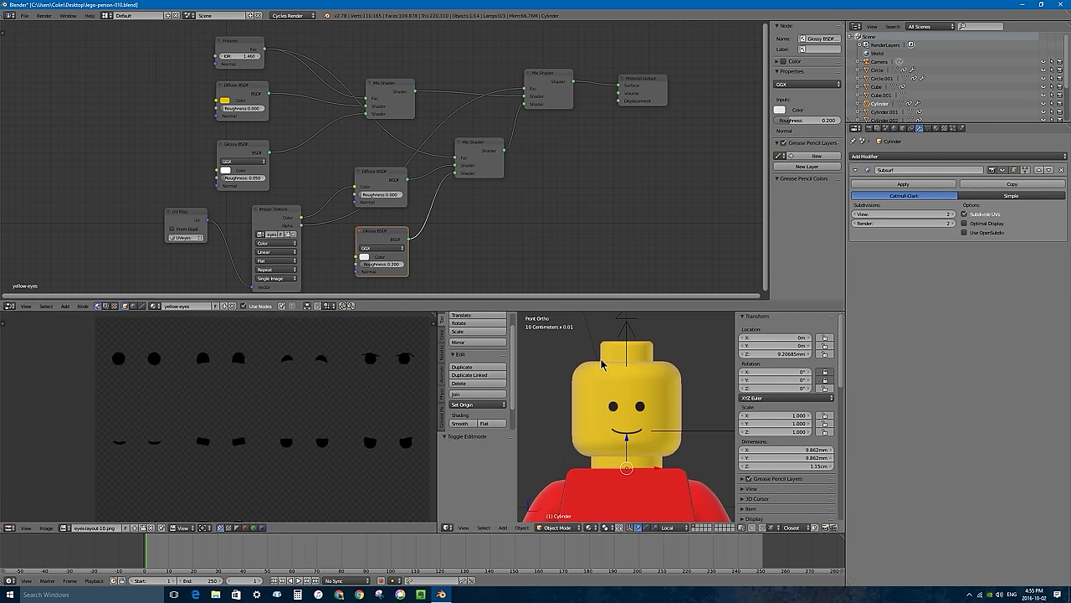
pyautogui.click(895, 158)
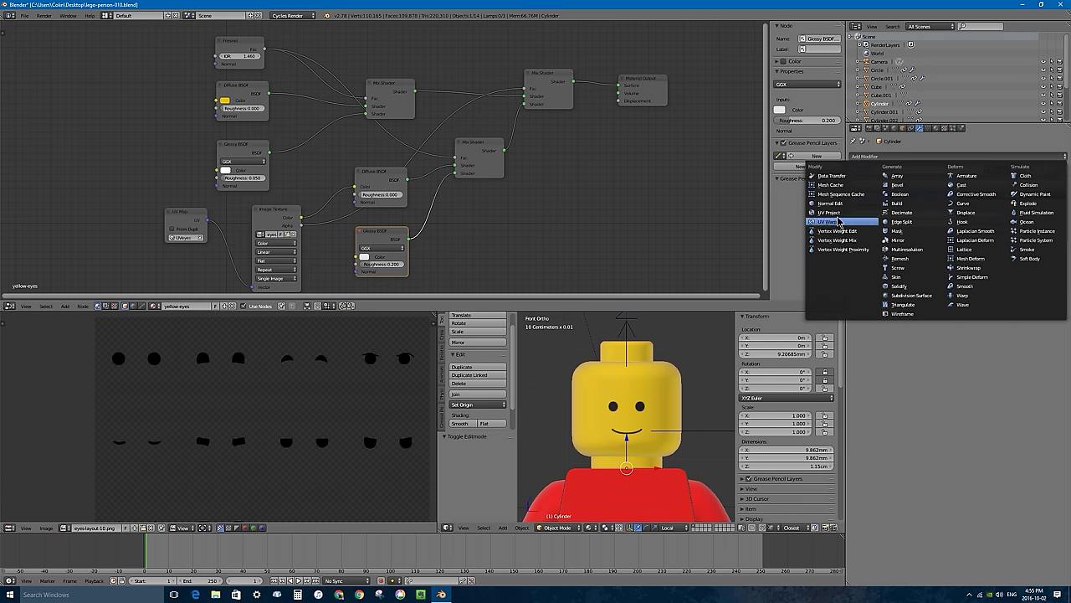
pyautogui.click(839, 224)
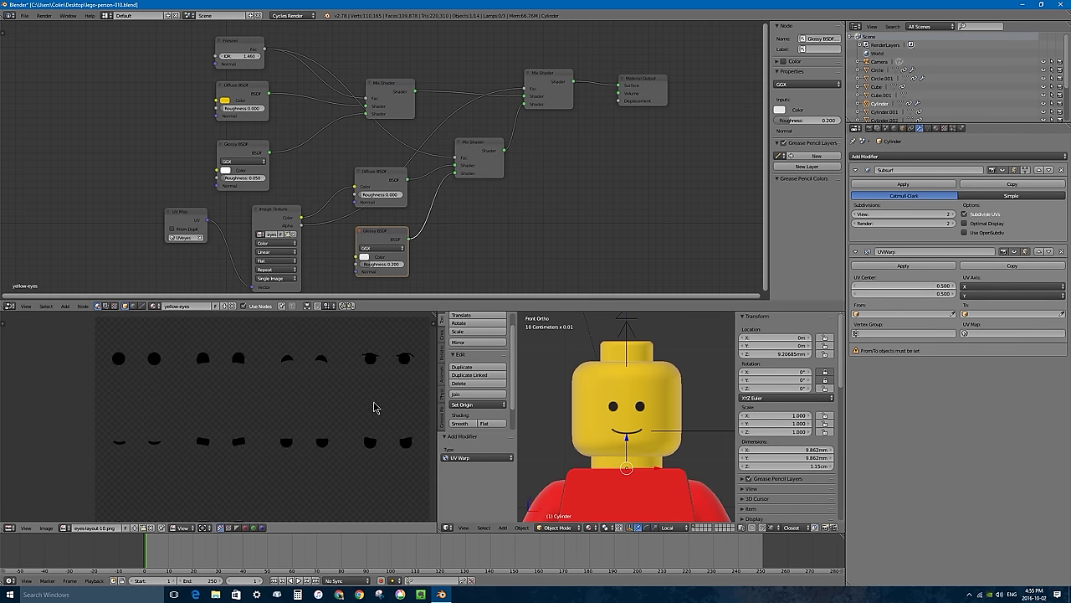
pyautogui.press('Tab')
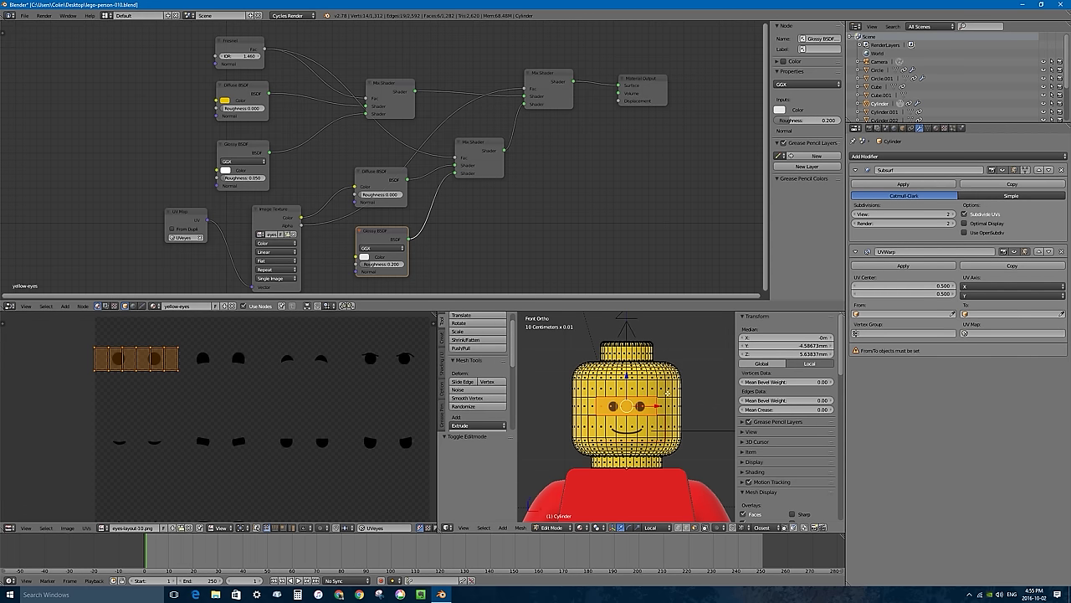
pyautogui.press('Tab')
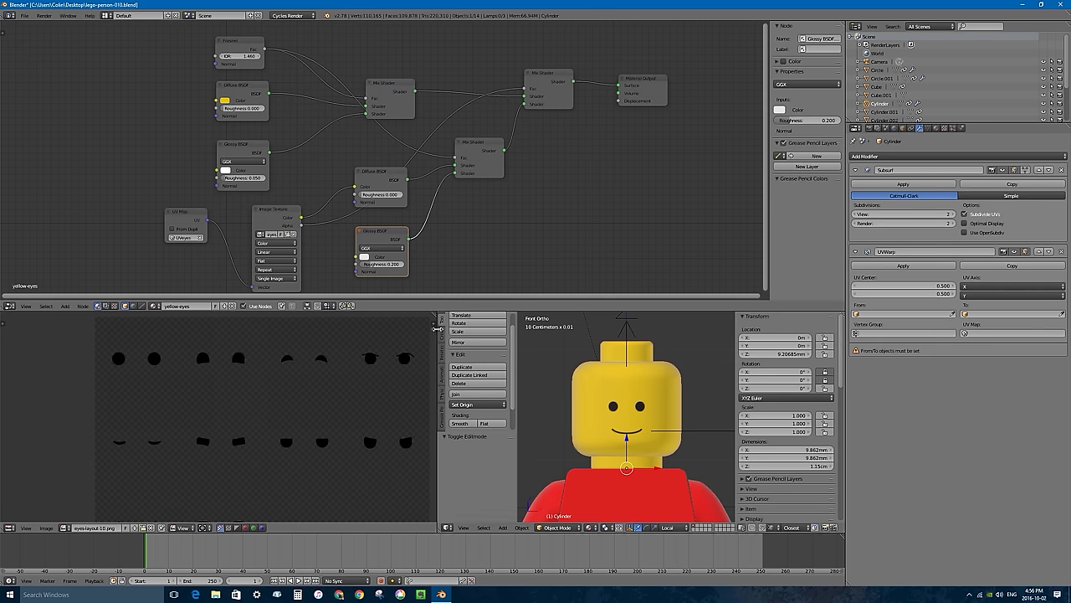
# - Enlarge the 3D view to show the whole figure and add a plane mesh at the scene origin
pyautogui.moveTo(437, 328); pyautogui.dragTo(194, 328)
pyautogui.moveTo(407, 300); pyautogui.dragTo(407, 22)
pyautogui.scroll(-8, 545, 204)
pyautogui.keyDown('shift'); pyautogui.moveTo(605, 292); pyautogui.dragTo(500, 232, button='middle'); pyautogui.keyUp('shift')
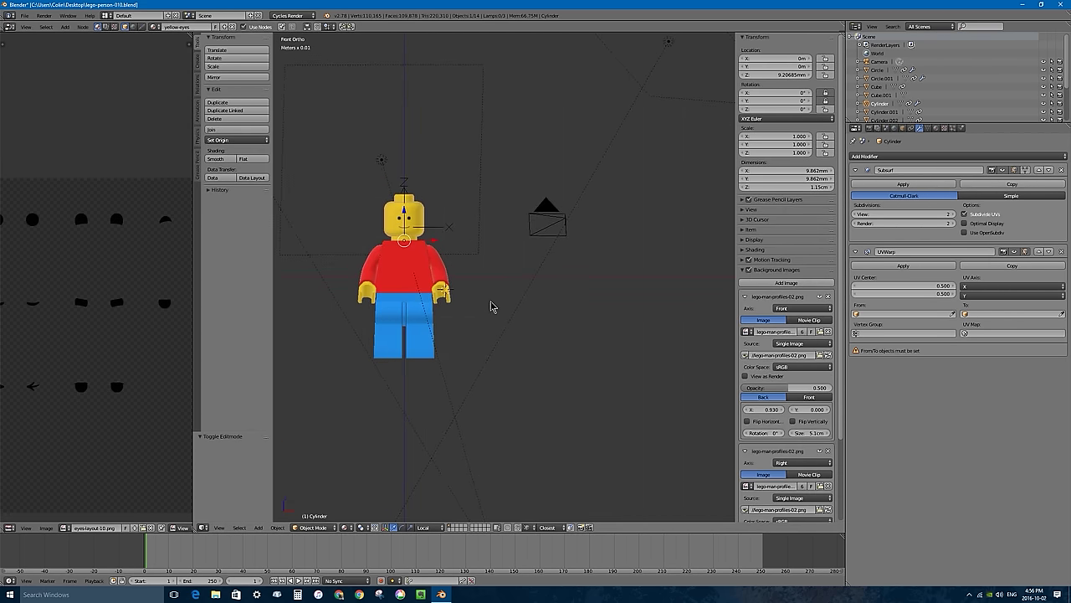
pyautogui.press('Home')
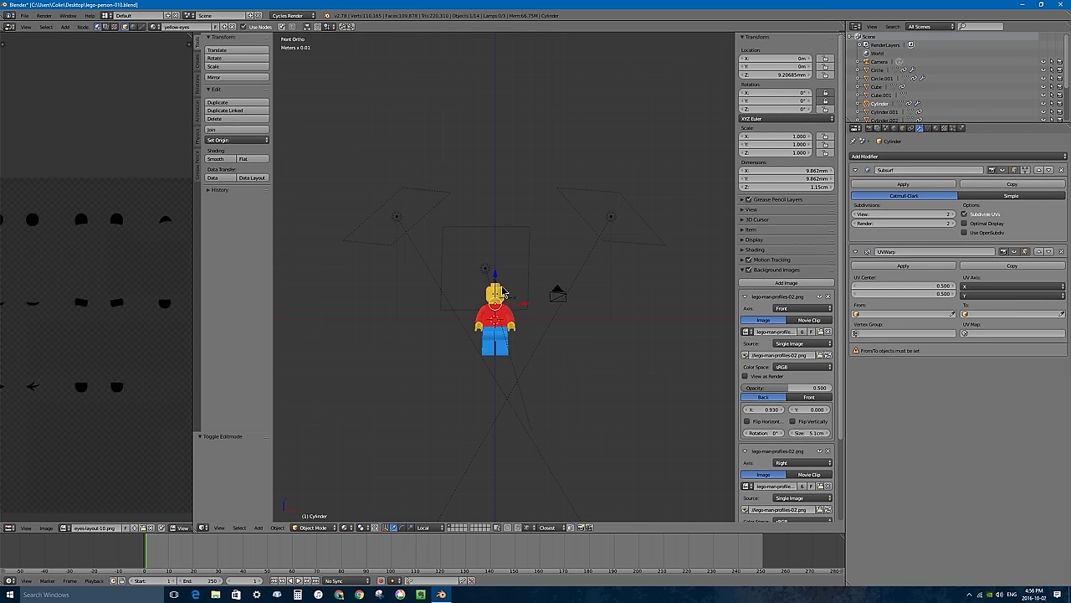
pyautogui.hotkey('shift', 'a')
pyautogui.moveTo(532, 313)
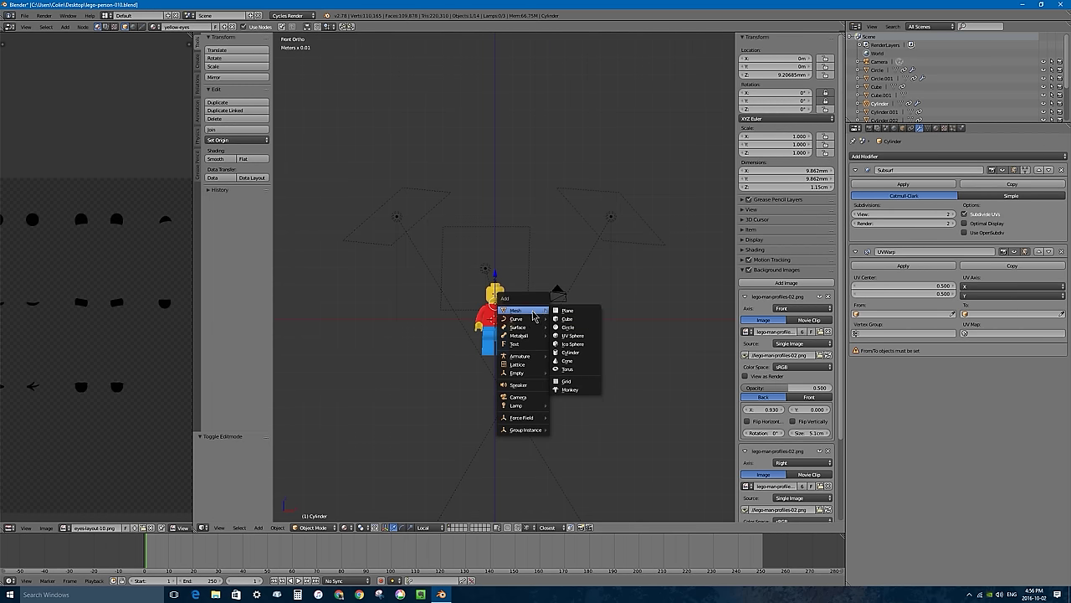
pyautogui.click(568, 313)
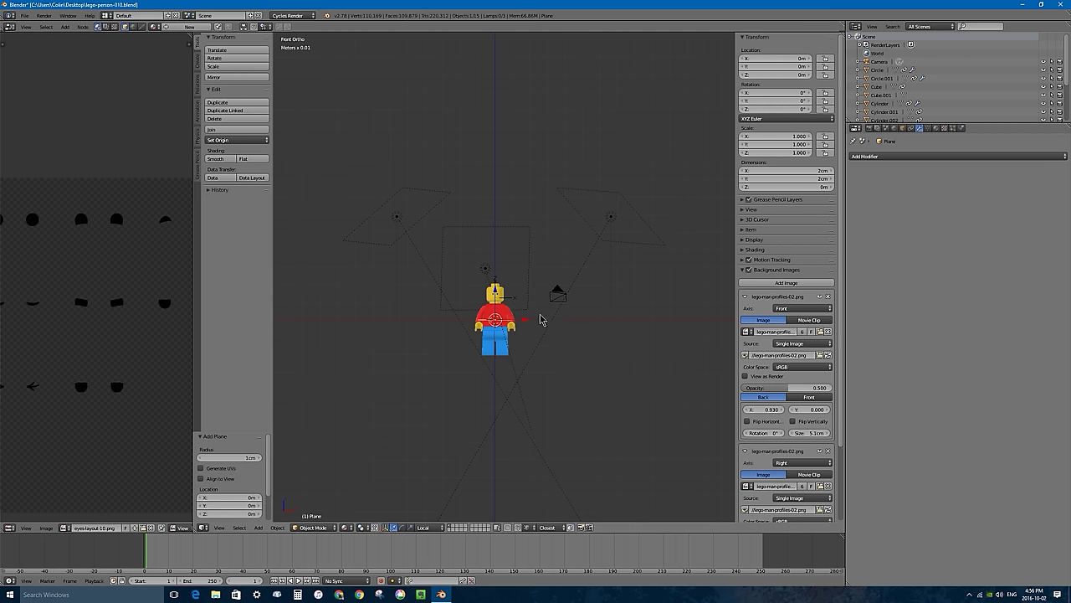
# - Unwrap the plane in Edit Mode over the eye layout image and return to Object Mode
pyautogui.moveTo(525, 254); pyautogui.dragTo(490, 316, button='middle')
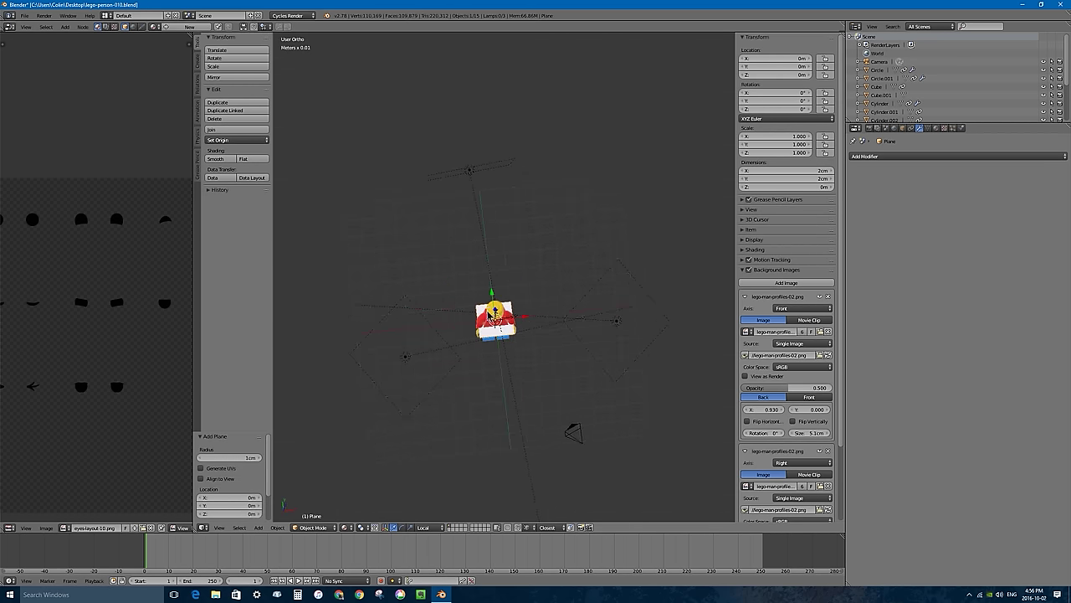
pyautogui.scroll(5, 540, 310)
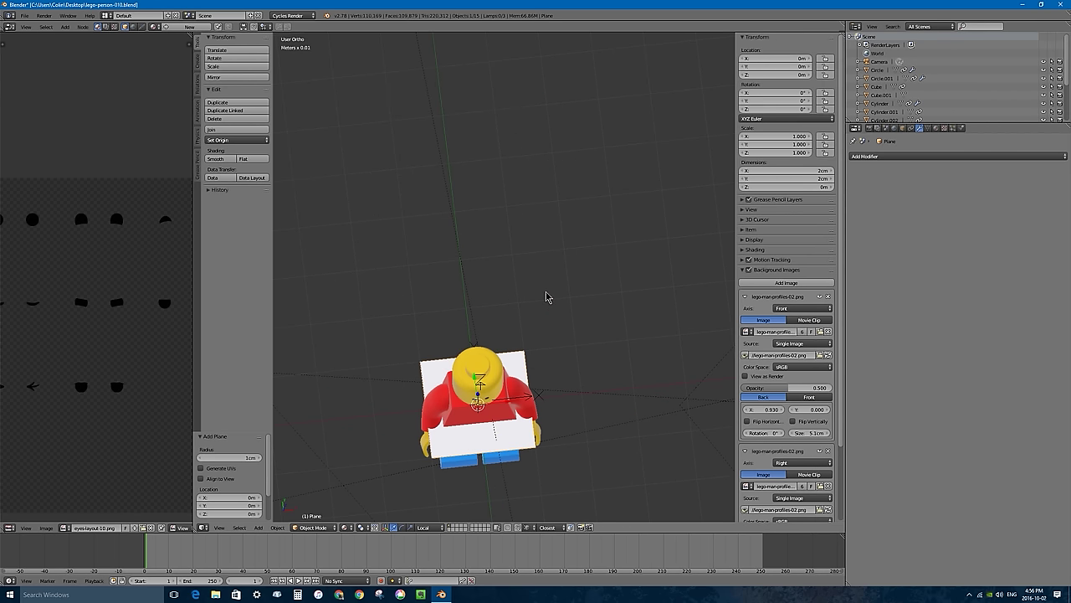
pyautogui.keyDown('ctrl'); pyautogui.scroll(-4, 550, 296); pyautogui.keyUp('ctrl')
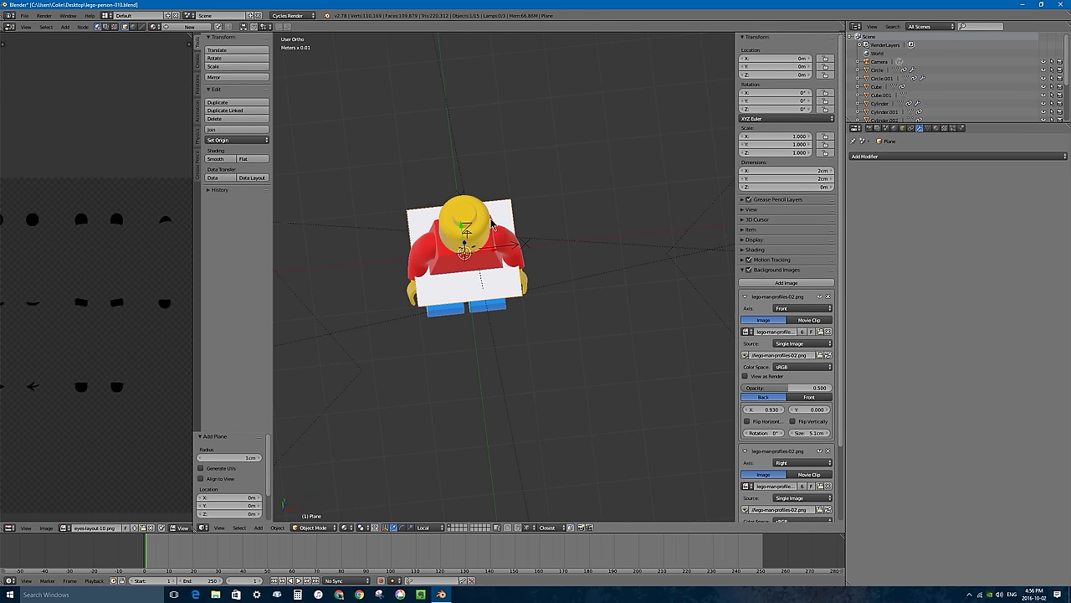
pyautogui.press('Tab')
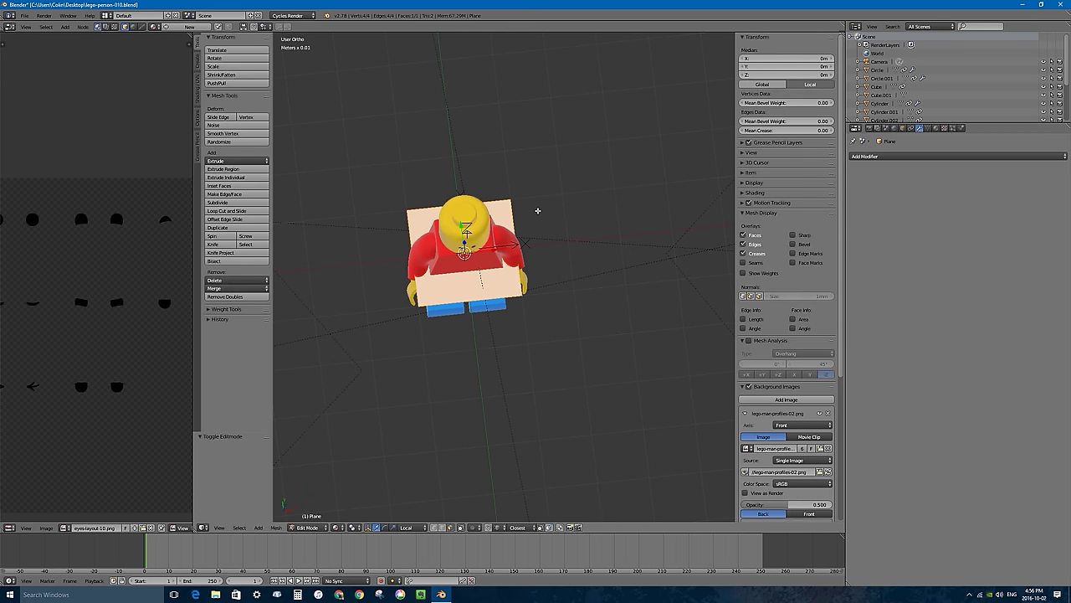
pyautogui.press('u')
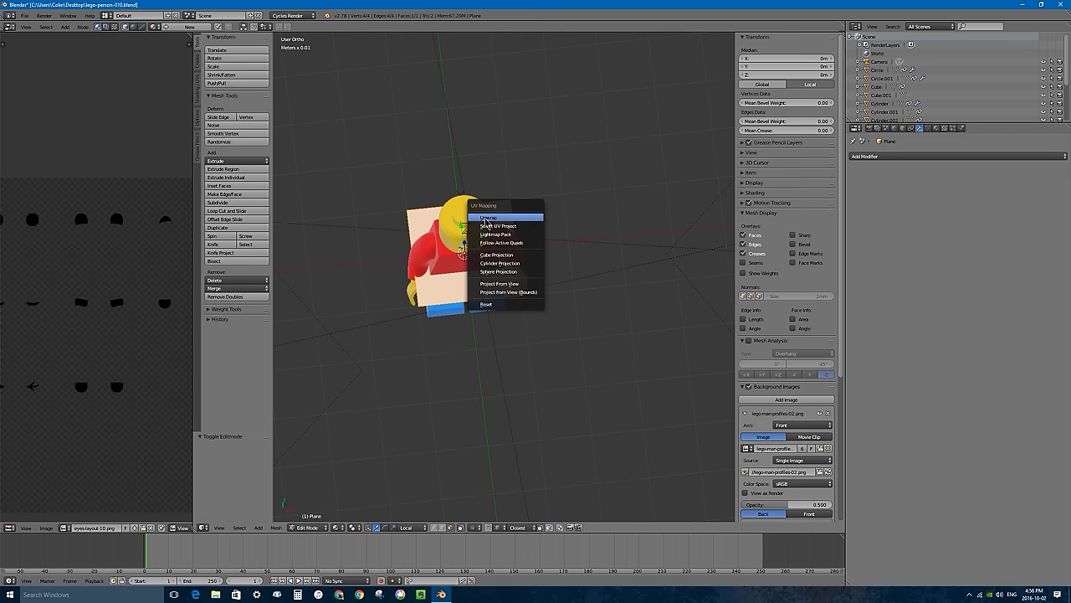
pyautogui.click(490, 218)
pyautogui.scroll(-6, 64, 259)
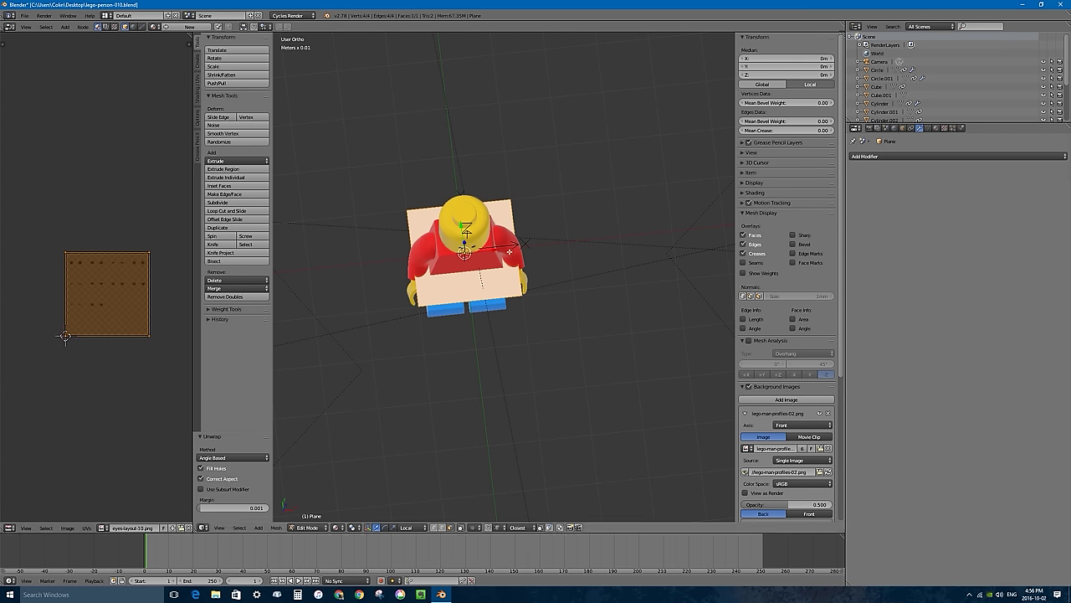
pyautogui.press('Tab')
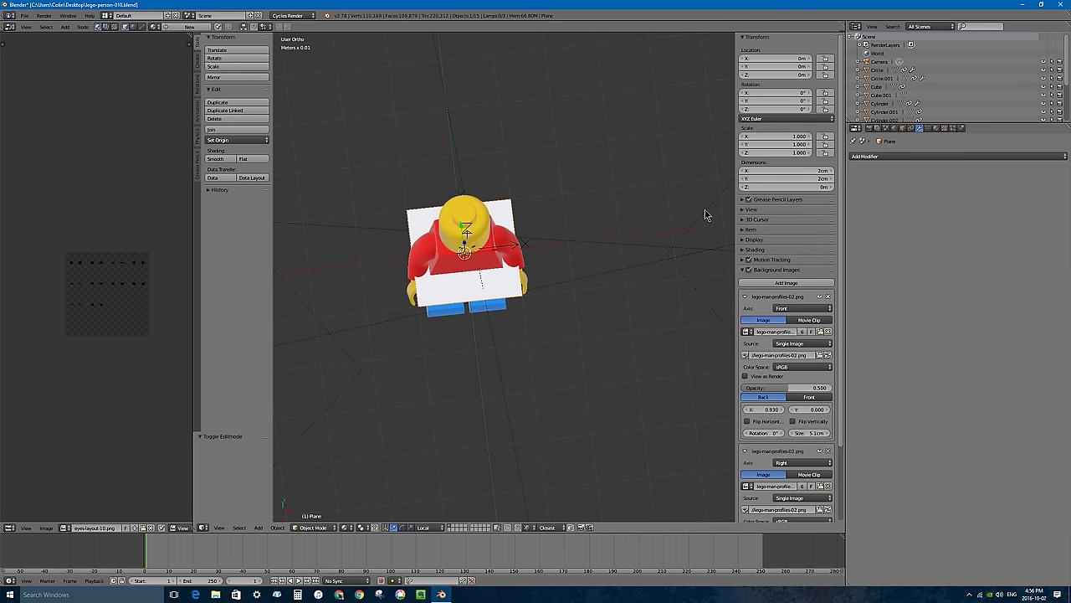
# - Scale the plane uniformly by 0.5 and apply its scale
pyautogui.write('s0.5')
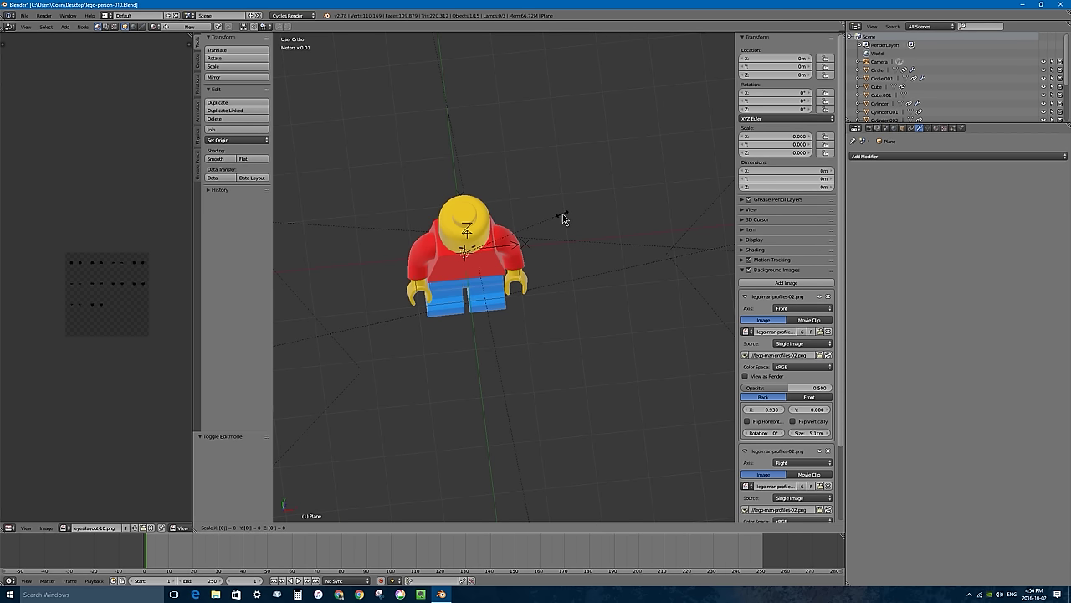
pyautogui.press('Return')
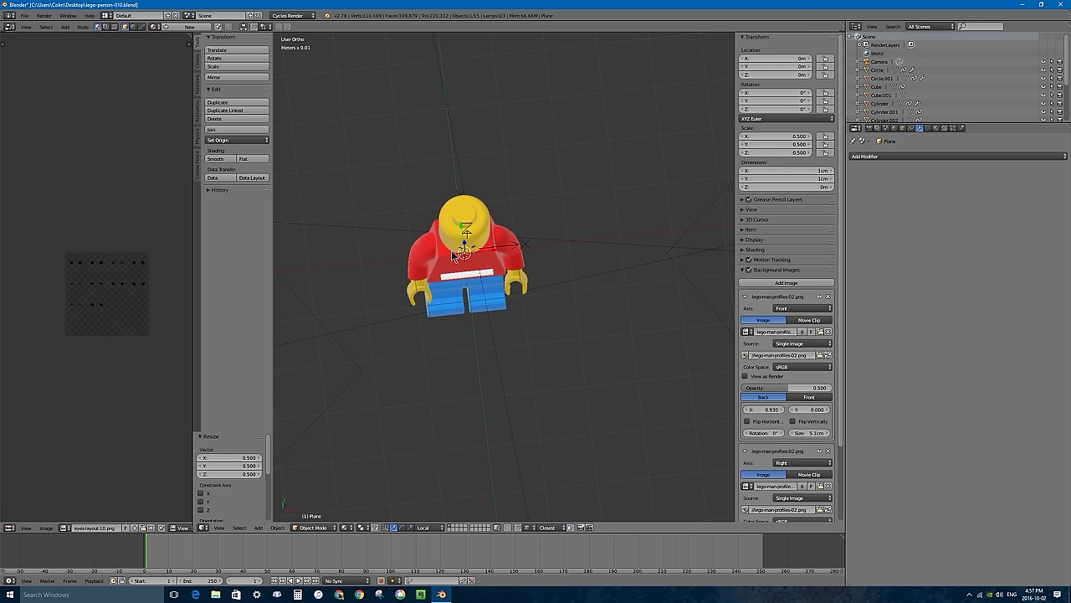
pyautogui.click(276, 528)
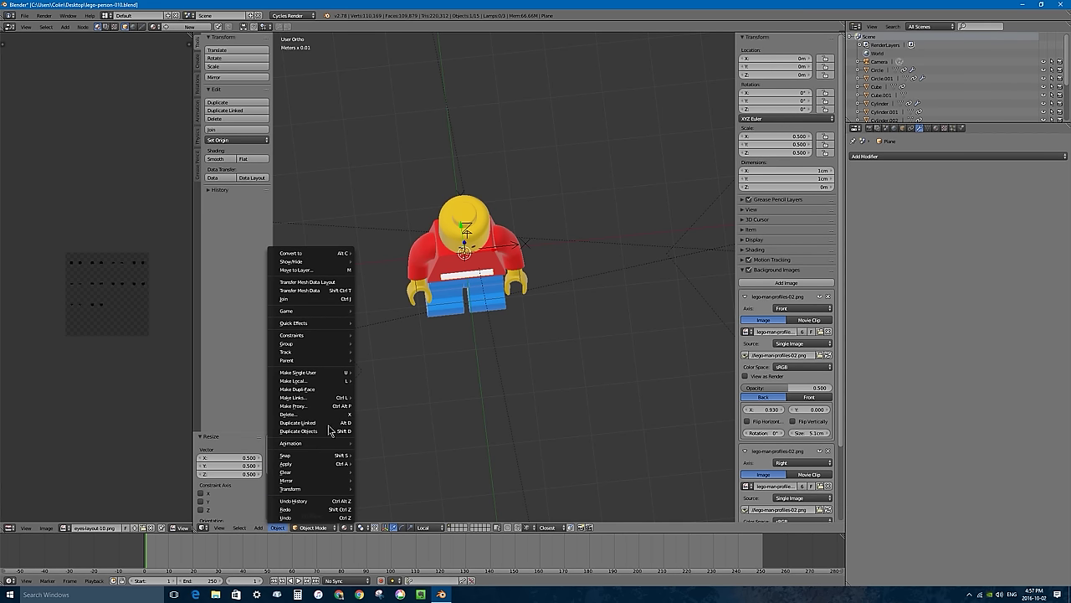
pyautogui.moveTo(306, 463)
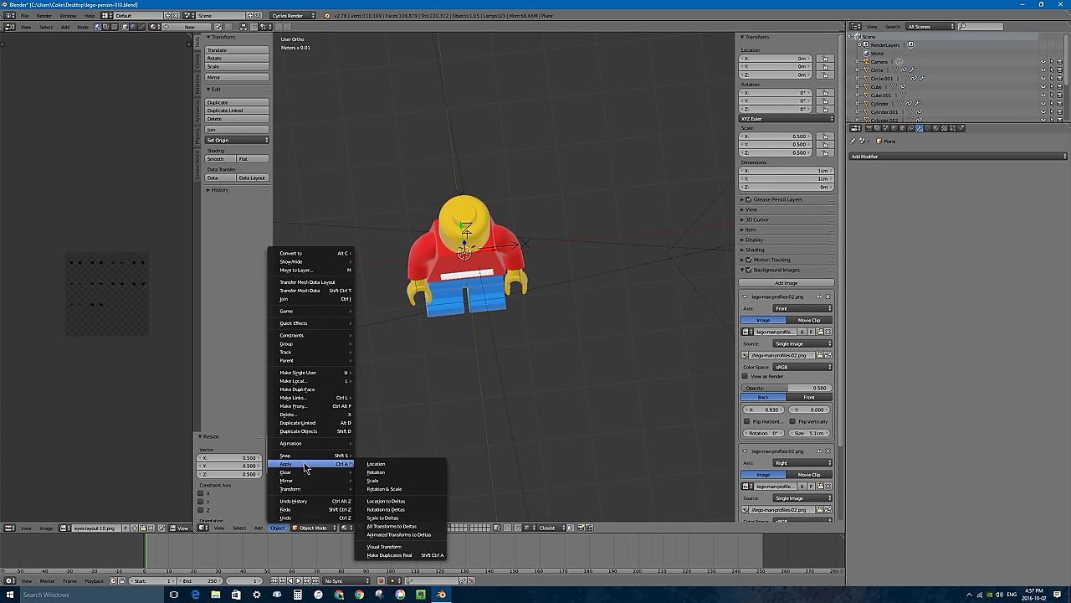
pyautogui.click(407, 481)
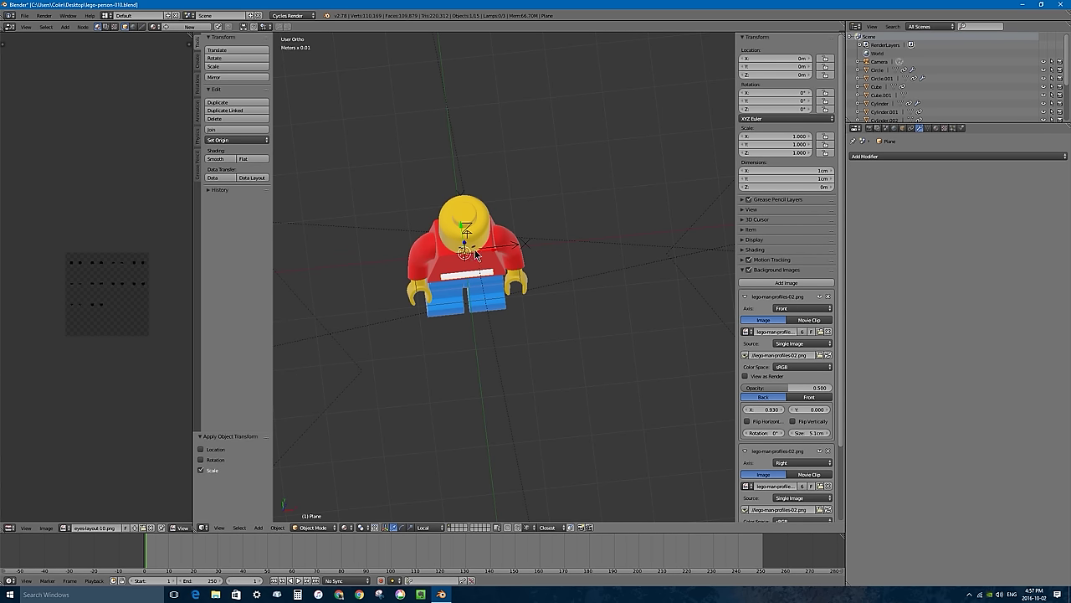
# - Move the plane about 2.83 cm along the X axis to sit beside the figure, and centre the view on it
pyautogui.moveTo(475, 255); pyautogui.dragTo(650, 210)
pyautogui.moveTo(650, 211); pyautogui.dragTo(602, 262, button='middle')
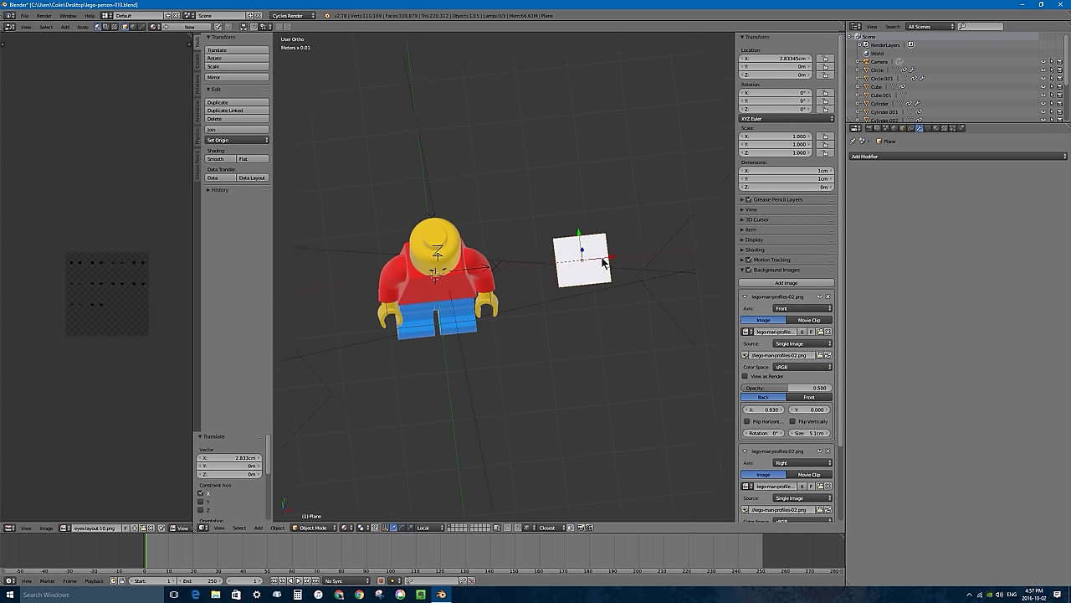
pyautogui.press('KP_Divide')
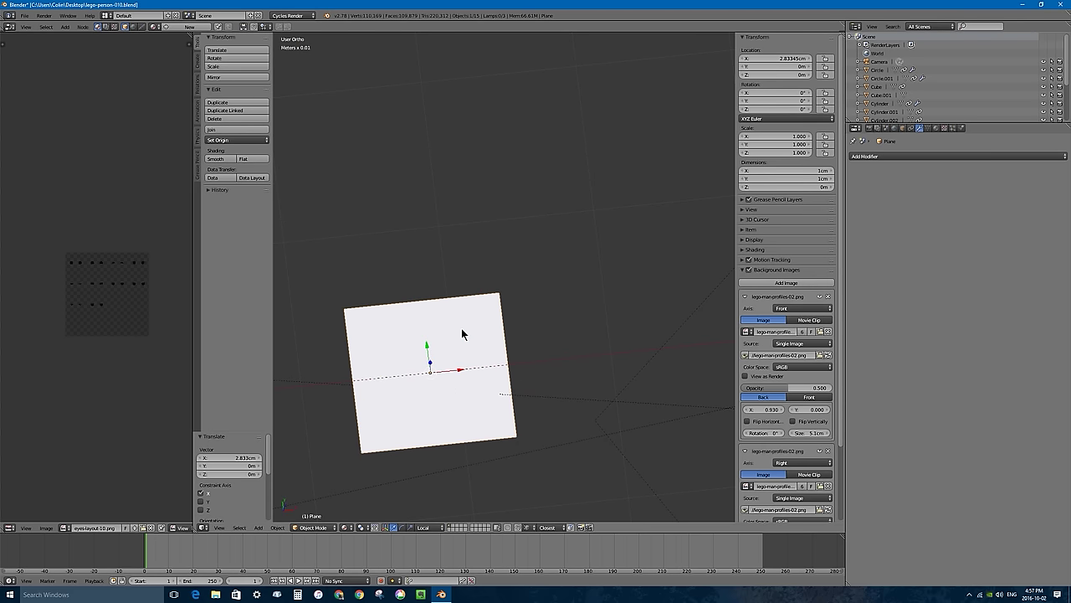
pyautogui.press('KP_Decimal')
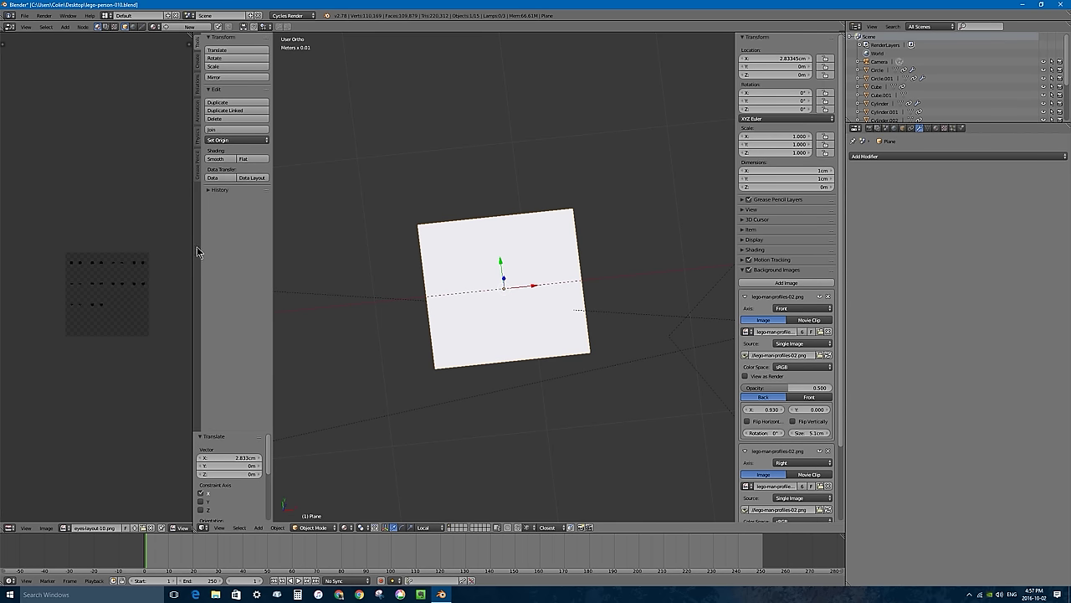
# - Make the node and image editors larger again and create a new material for the plane
pyautogui.moveTo(196, 246); pyautogui.dragTo(359, 244)
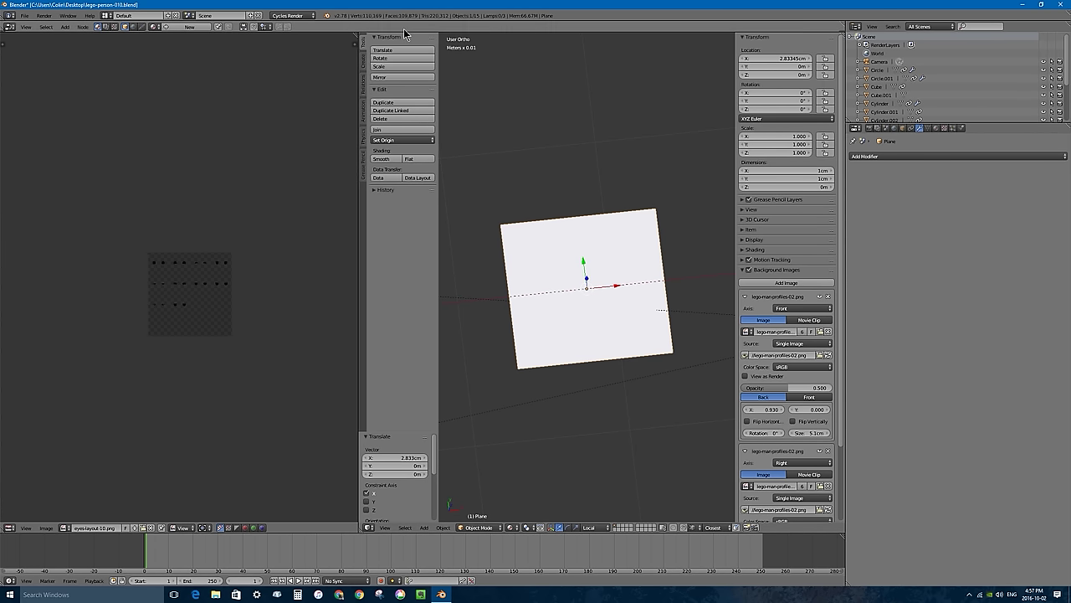
pyautogui.moveTo(408, 22); pyautogui.dragTo(406, 226)
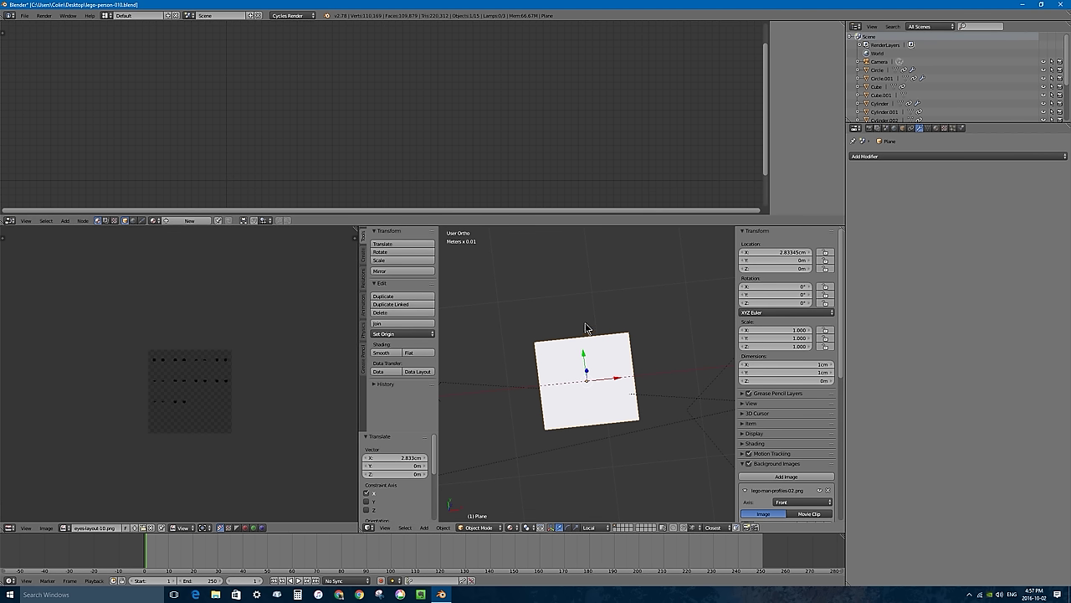
pyautogui.click(936, 128)
pyautogui.click(935, 242)
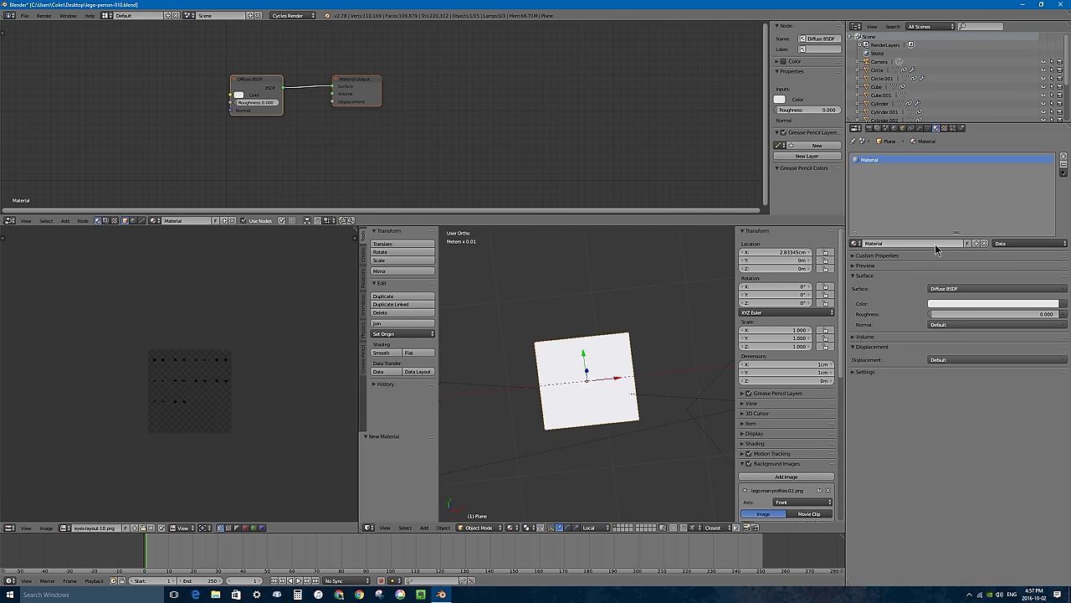
# - Move the Diffuse BSDF node farther from the Material Output and bring up the choice of nodes to add
pyautogui.press('Home')
pyautogui.moveTo(350, 107); pyautogui.dragTo(303, 85)
pyautogui.hotkey('shift', 'a')
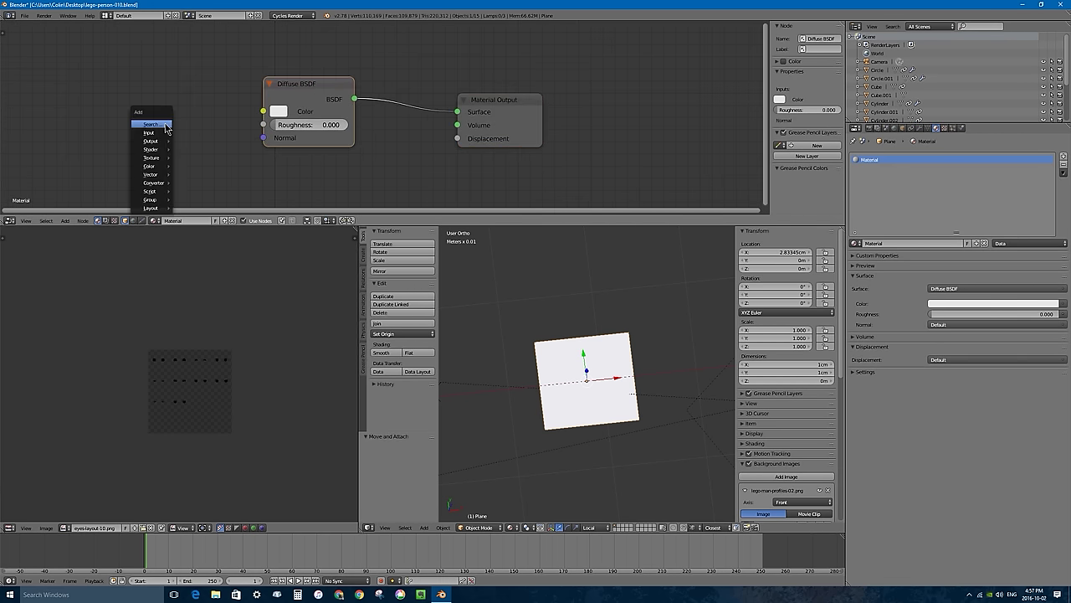
# - Add an Image Texture node using mouths-layout-16.png and link its Color output to the Diffuse BSDF's Color input
pyautogui.moveTo(150, 157)
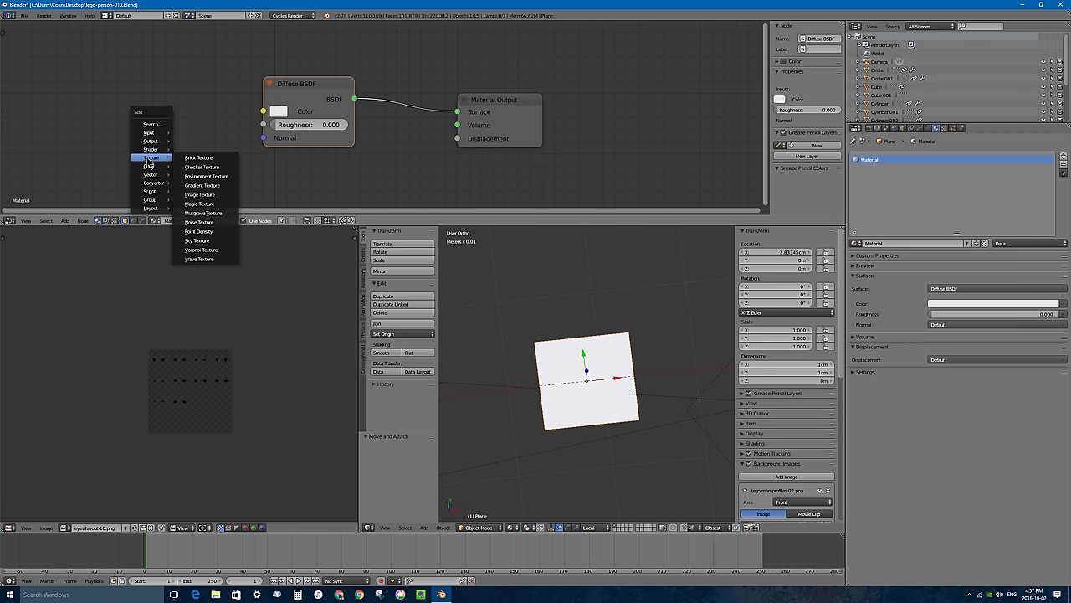
pyautogui.moveTo(95, 64); pyautogui.dragTo(89, 60)
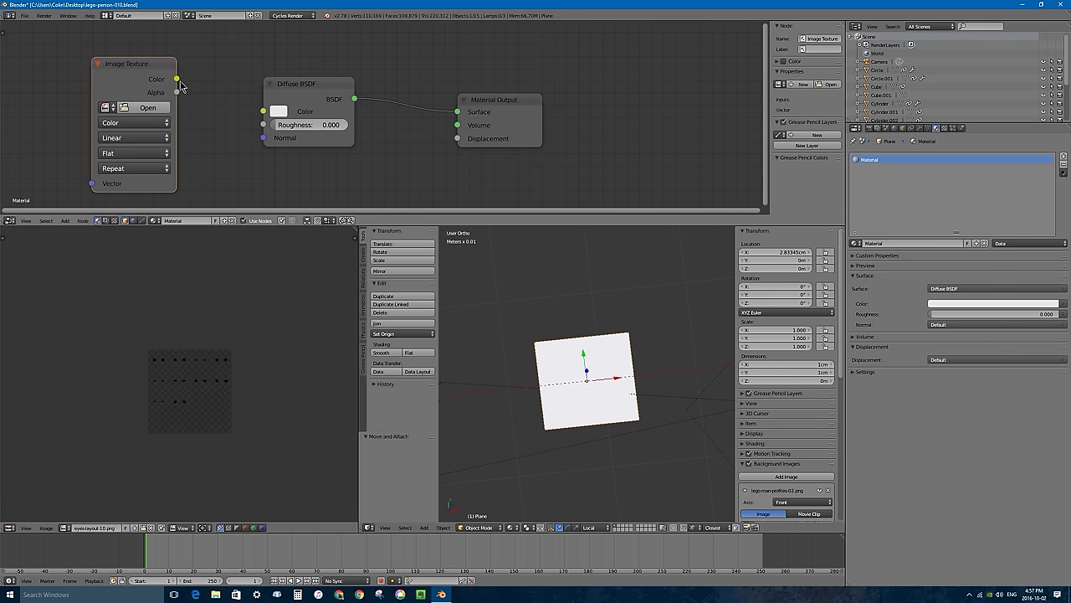
pyautogui.moveTo(176, 79); pyautogui.dragTo(262, 112)
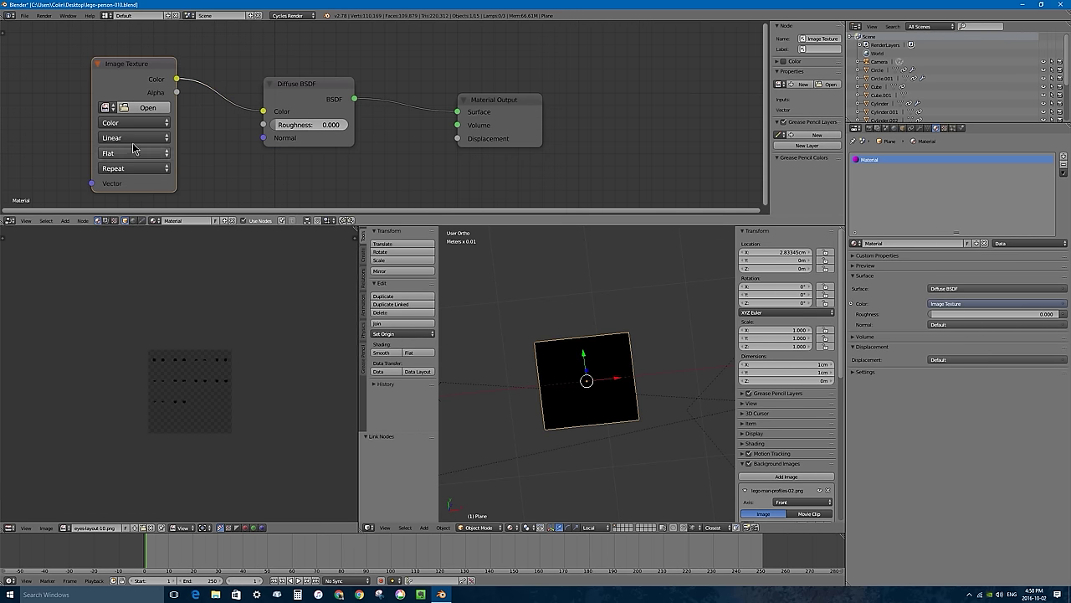
pyautogui.click(107, 107)
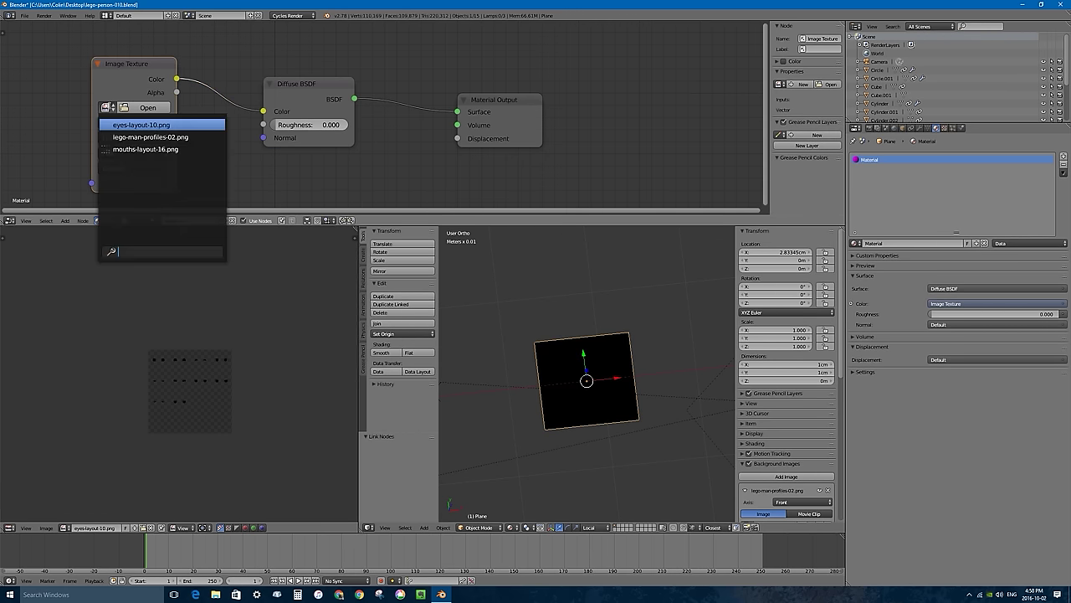
pyautogui.click(145, 149)
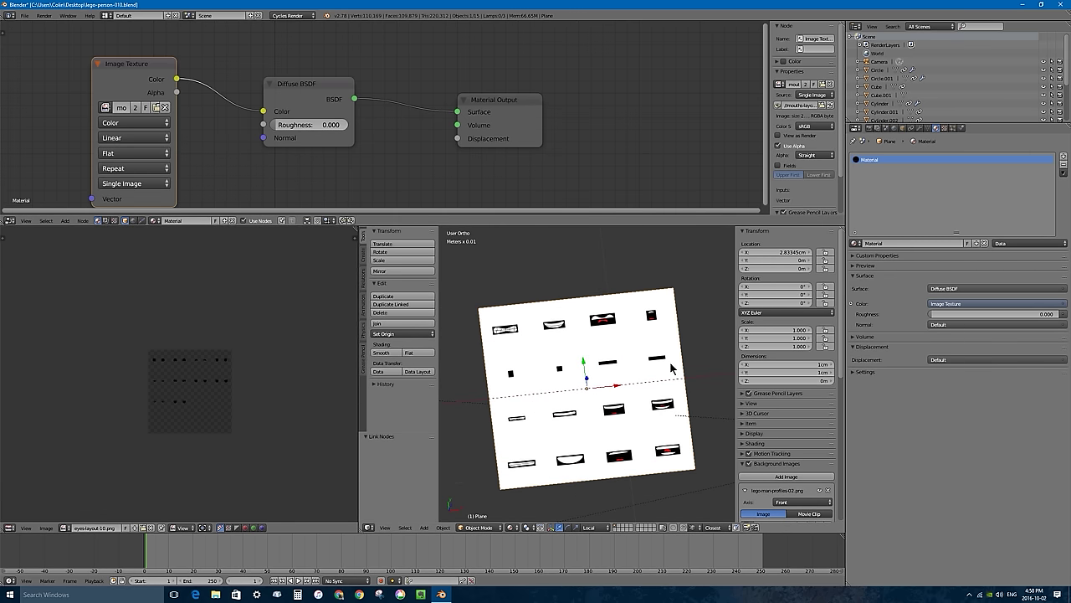
# - Insert a Mix Shader between the Diffuse BSDF and the Material Output, spacing the nodes out to make room
pyautogui.moveTo(476, 102); pyautogui.dragTo(573, 81)
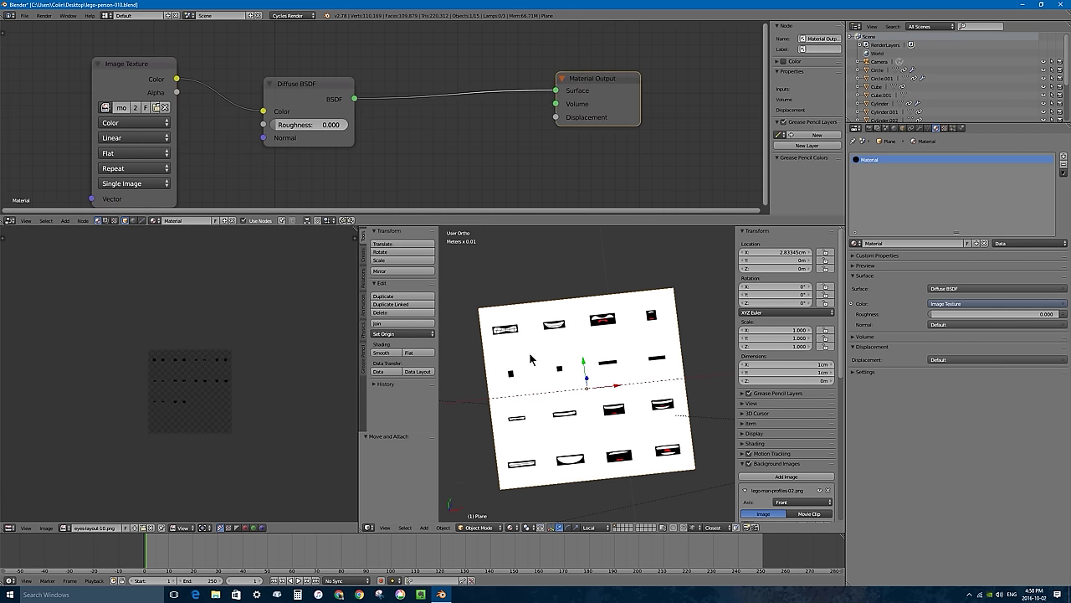
pyautogui.click(482, 161)
pyautogui.hotkey('shift', 'a')
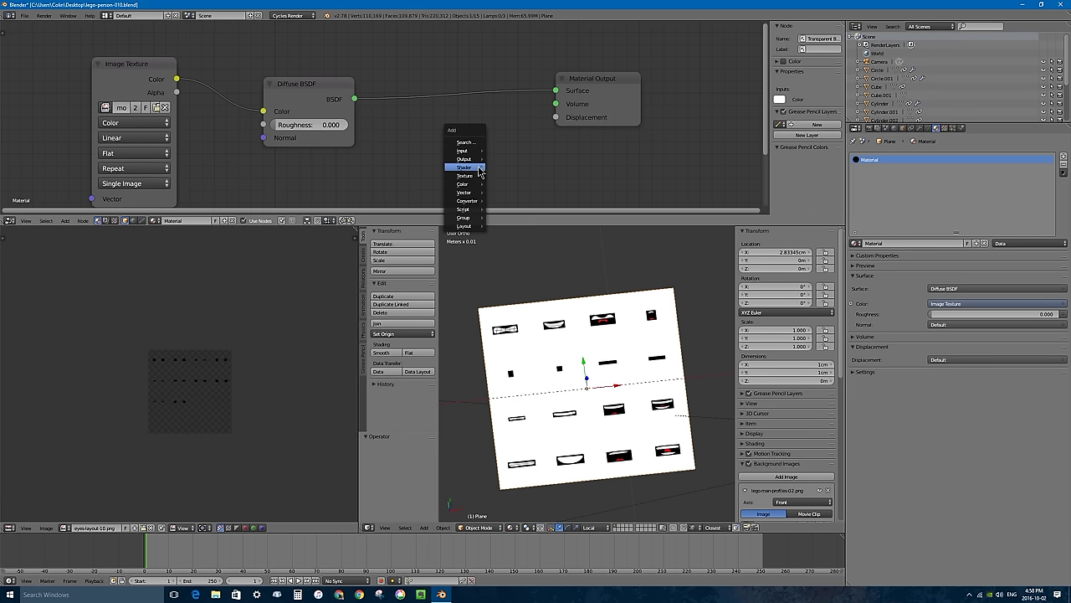
pyautogui.moveTo(480, 172)
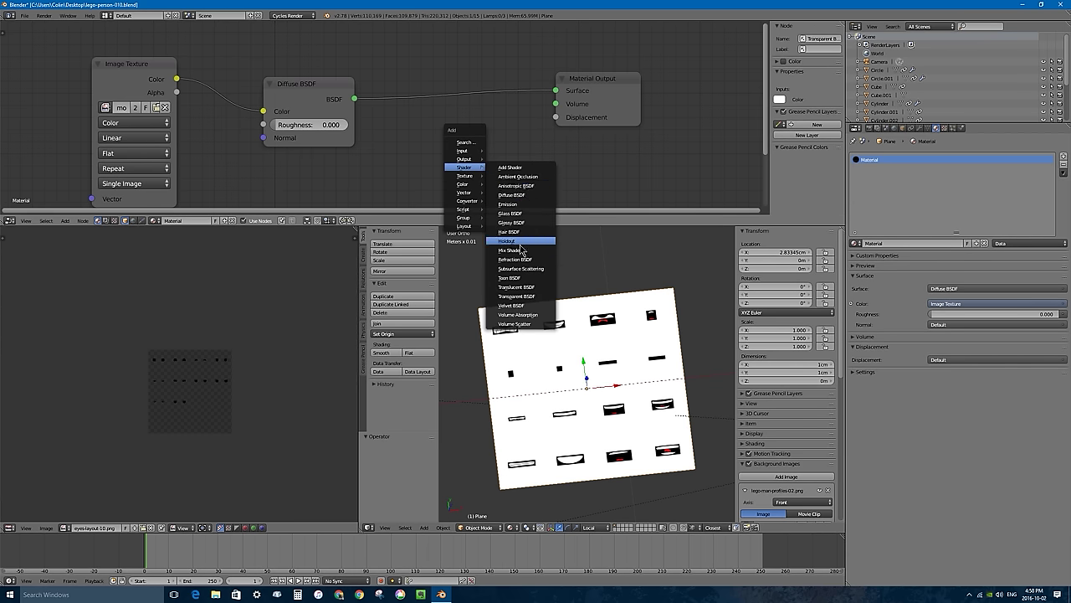
pyautogui.click(510, 249)
pyautogui.click(428, 83)
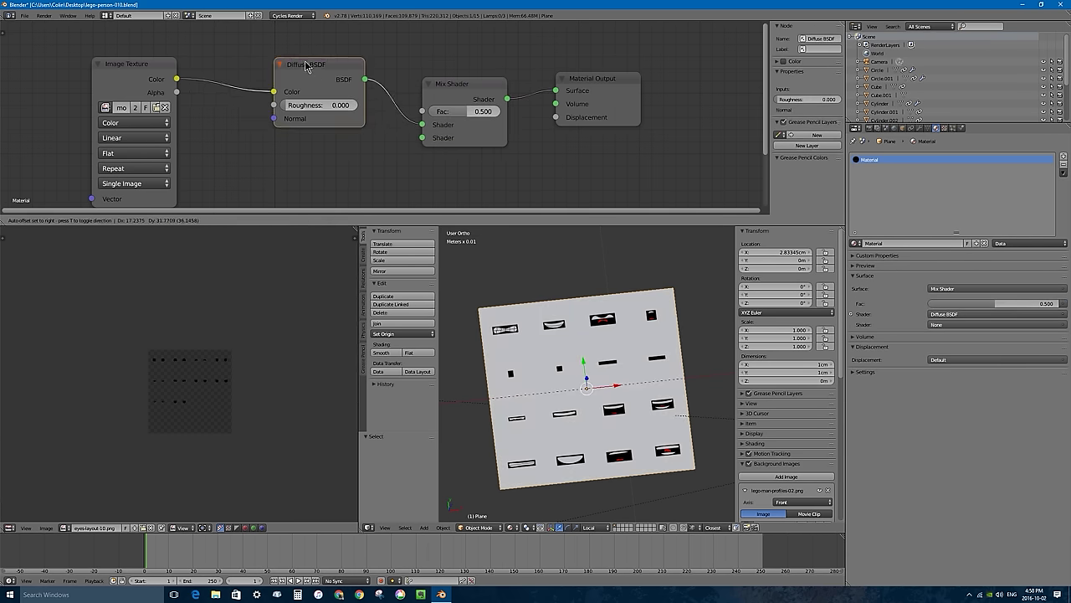
pyautogui.moveTo(163, 69); pyautogui.dragTo(141, 73)
pyautogui.click(177, 72)
pyautogui.scroll(-3, 479, 143)
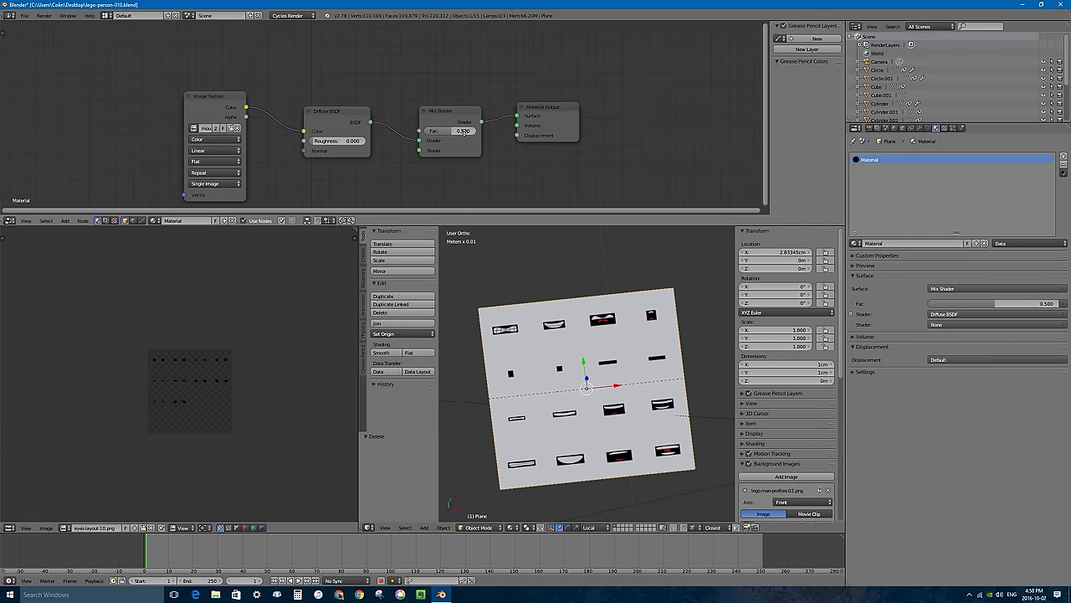
# - Add a Transparent BSDF below the Diffuse BSDF and link it to the Mix Shader's free shader input
pyautogui.moveTo(473, 147); pyautogui.dragTo(454, 104, button='middle')
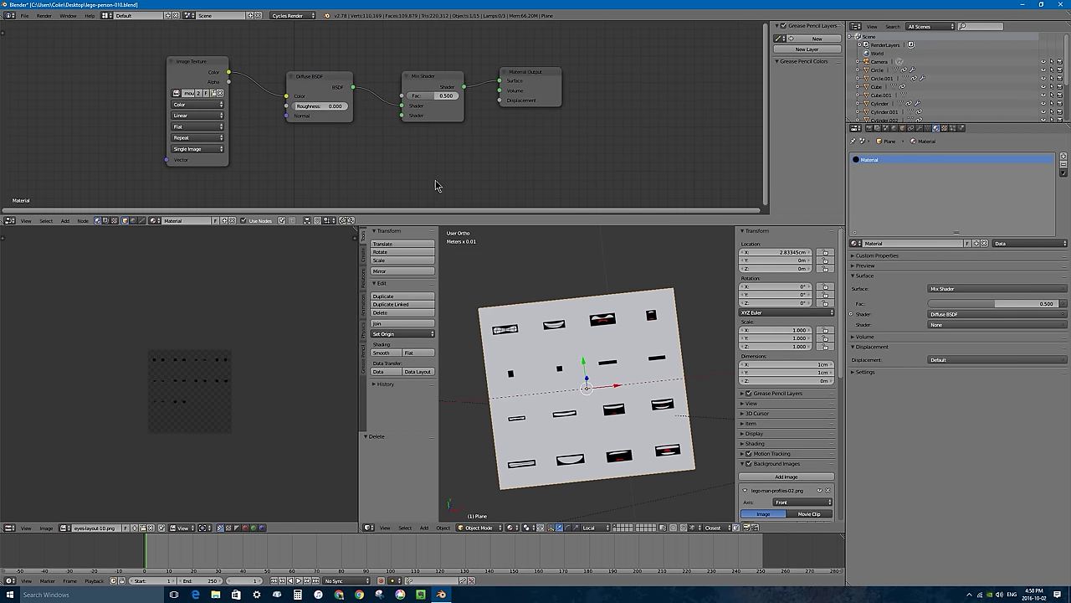
pyautogui.hotkey('shift', 'a')
pyautogui.moveTo(475, 153)
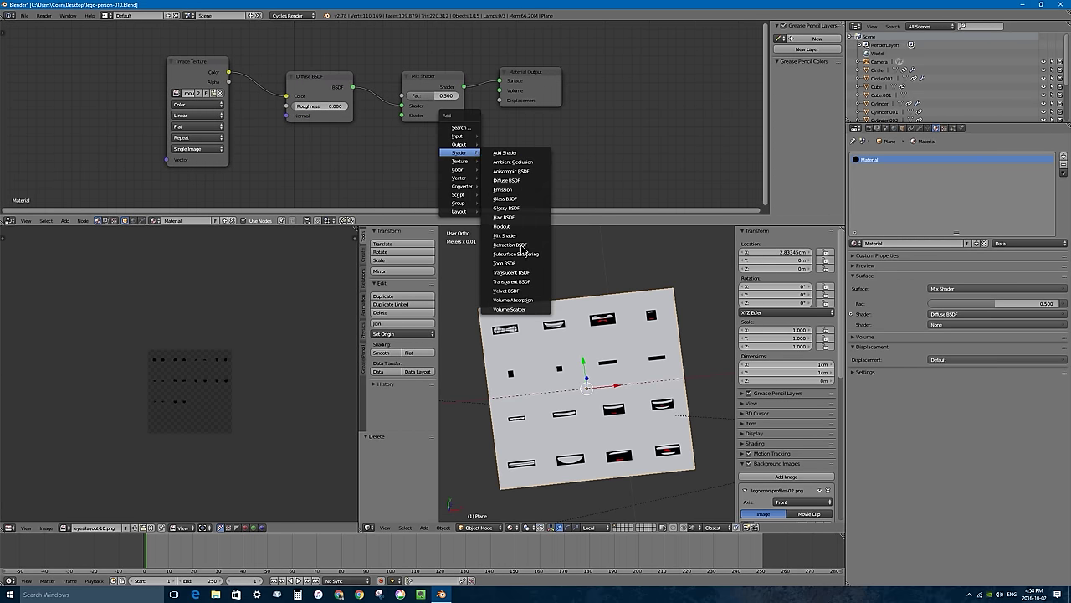
pyautogui.click(505, 282)
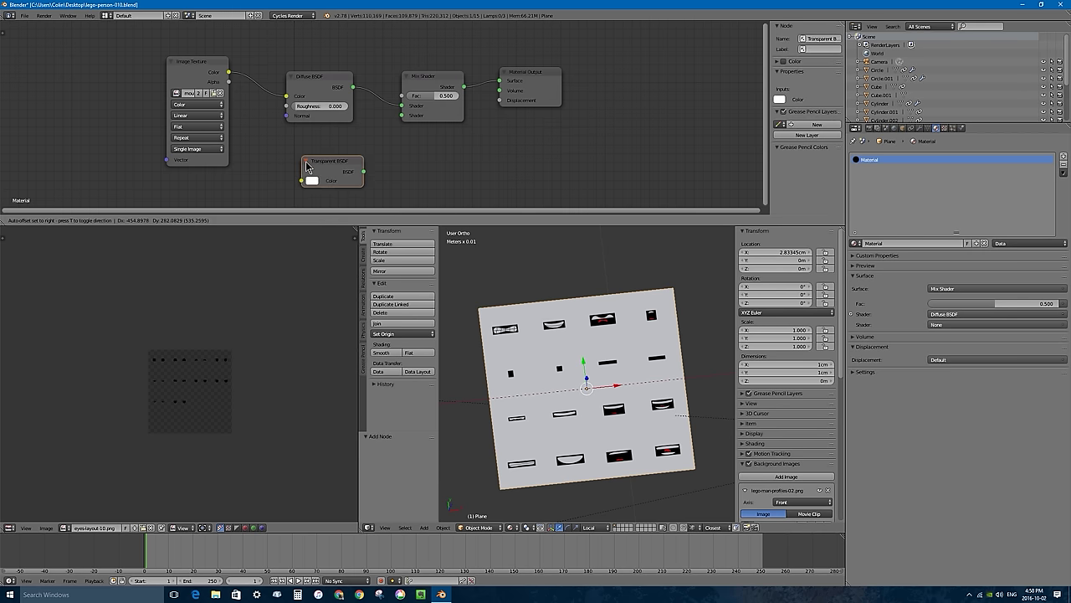
pyautogui.click(320, 153)
pyautogui.moveTo(350, 159); pyautogui.dragTo(403, 115)
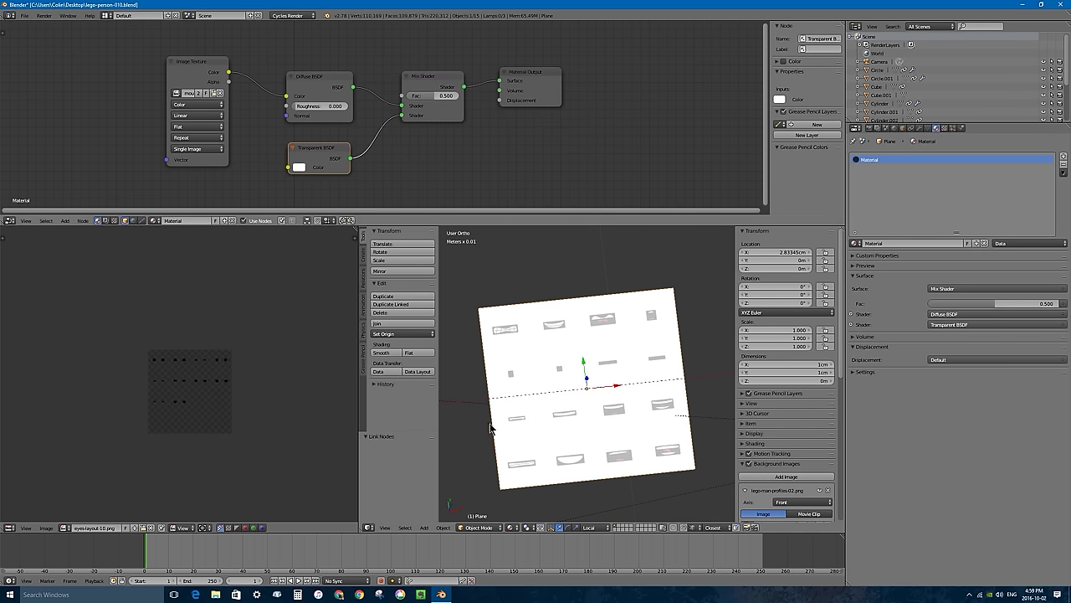
# - Link the image texture's Alpha to the Mix Shader's Fac and swap the shader inputs so Transparent comes before Diffuse
pyautogui.moveTo(229, 83)
pyautogui.mouseDown()
pyautogui.moveTo(237, 92)
pyautogui.moveTo(219, 72)
pyautogui.moveTo(418, 97)
pyautogui.moveTo(399, 97)
pyautogui.moveTo(403, 105)
pyautogui.mouseUp()
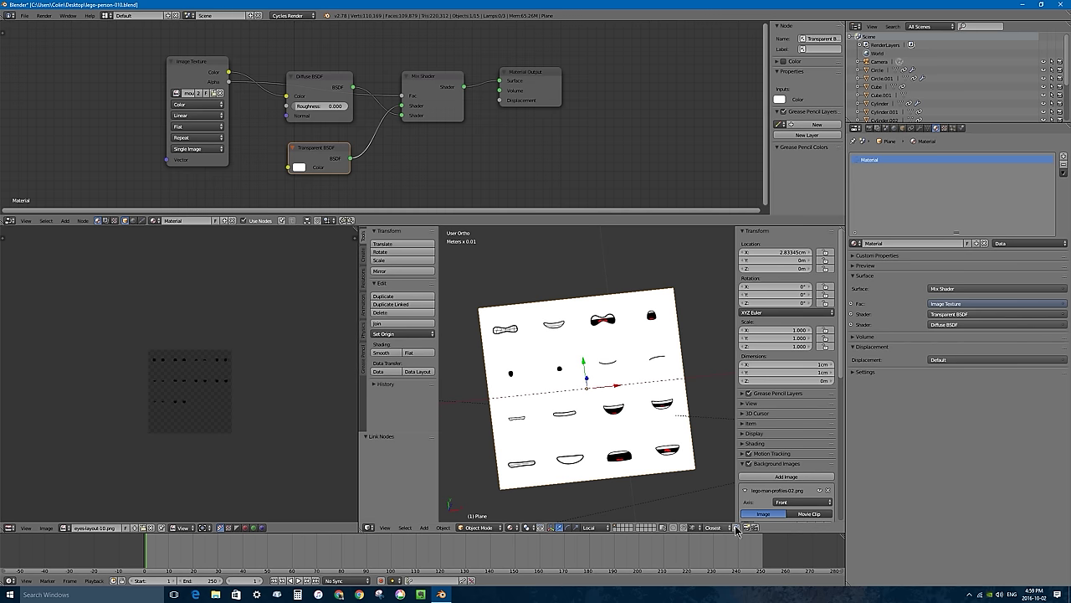
pyautogui.scroll(-5, 609, 366)
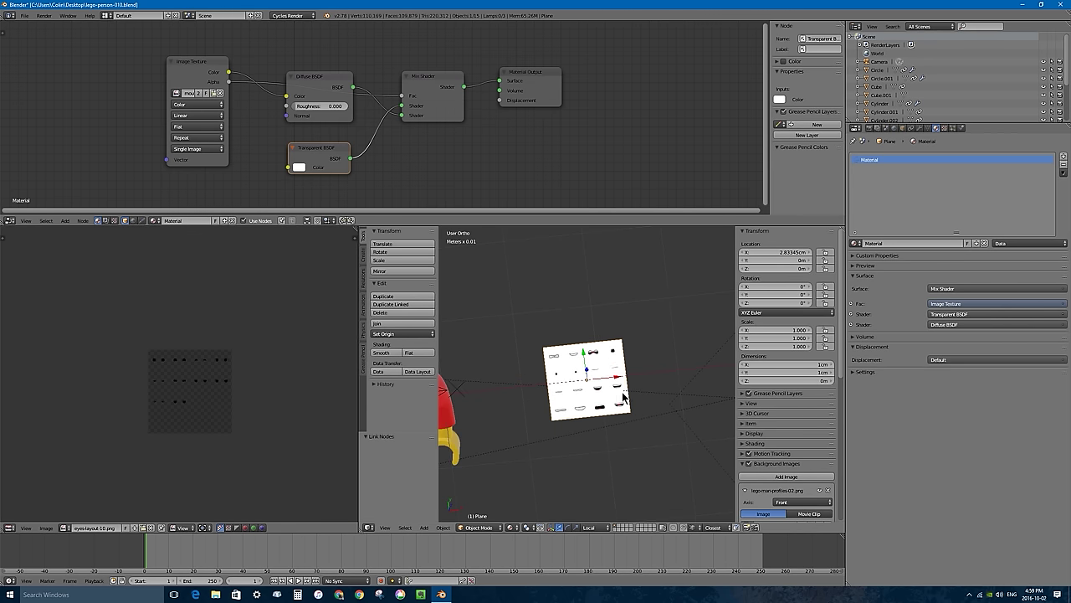
pyautogui.scroll(5, 623, 399)
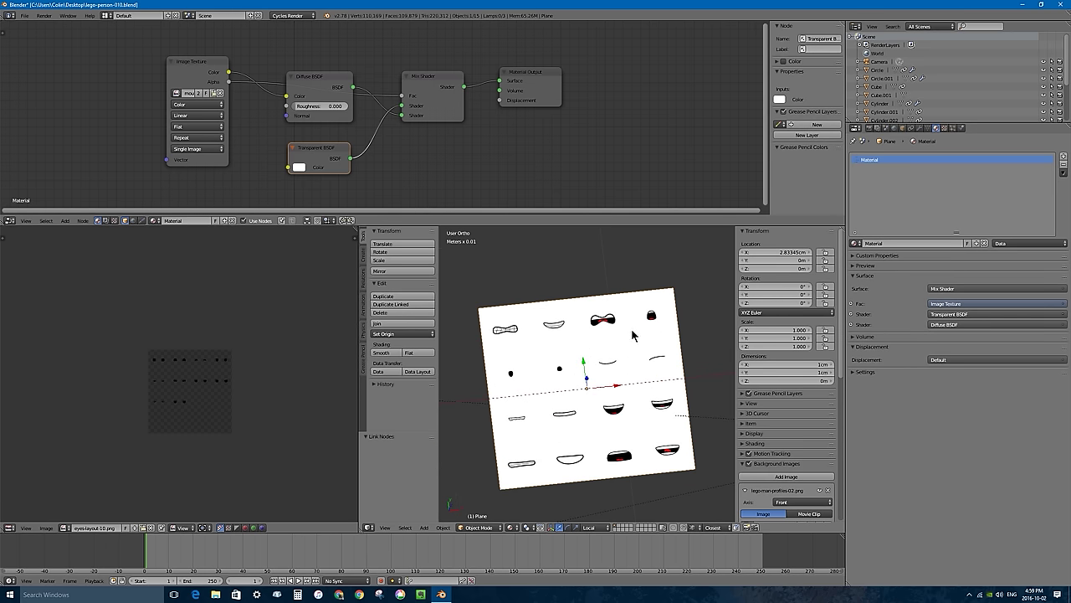
# - Subdivide the whole plane in Edit Mode with 7 cuts
pyautogui.press('Tab')
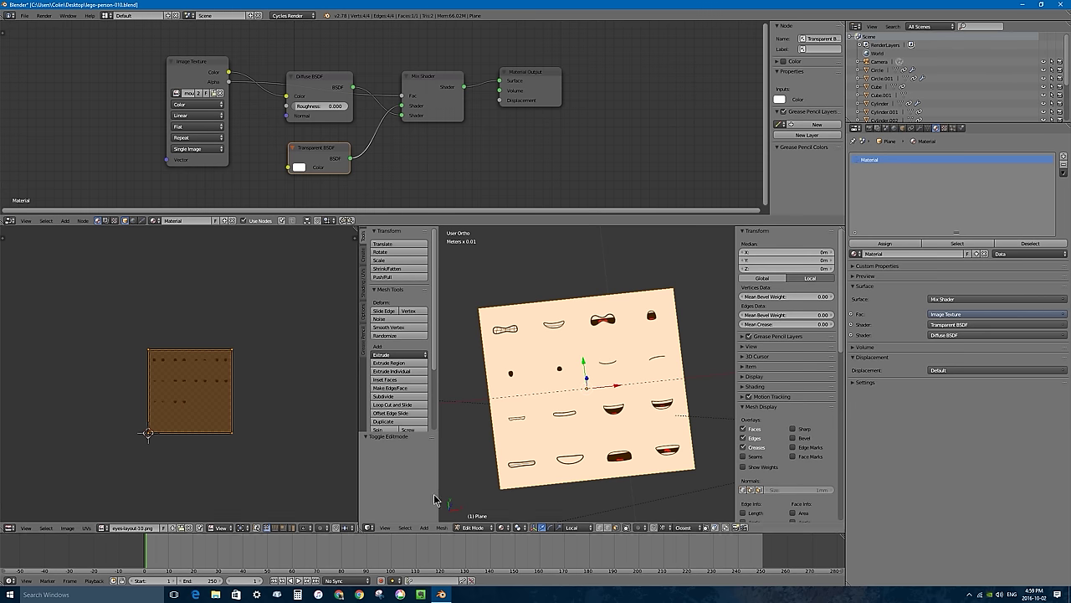
pyautogui.moveTo(585, 376); pyautogui.dragTo(591, 374, button='middle')
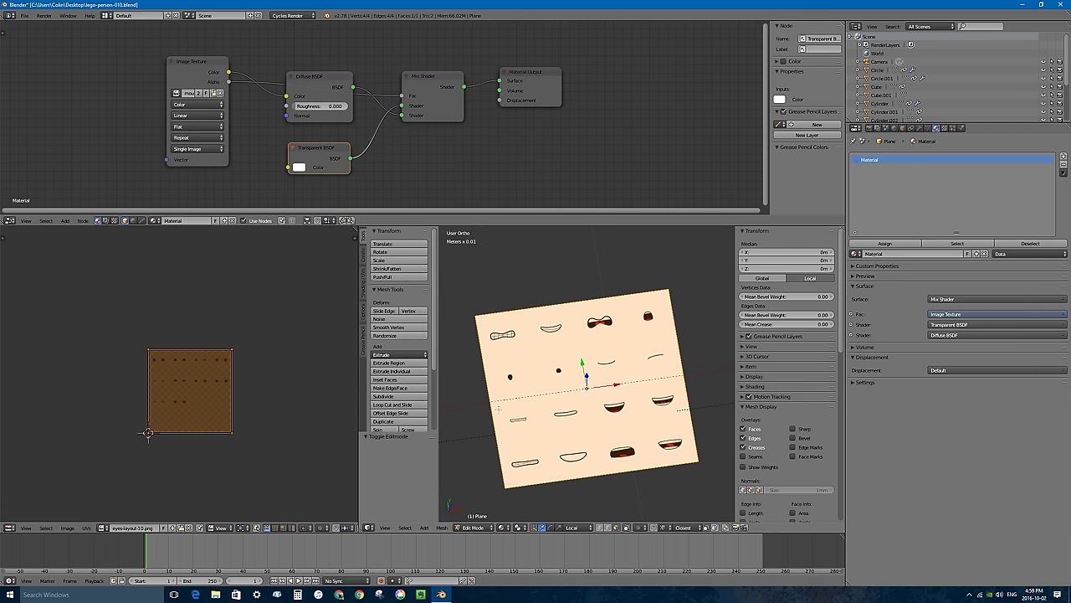
pyautogui.press('w')
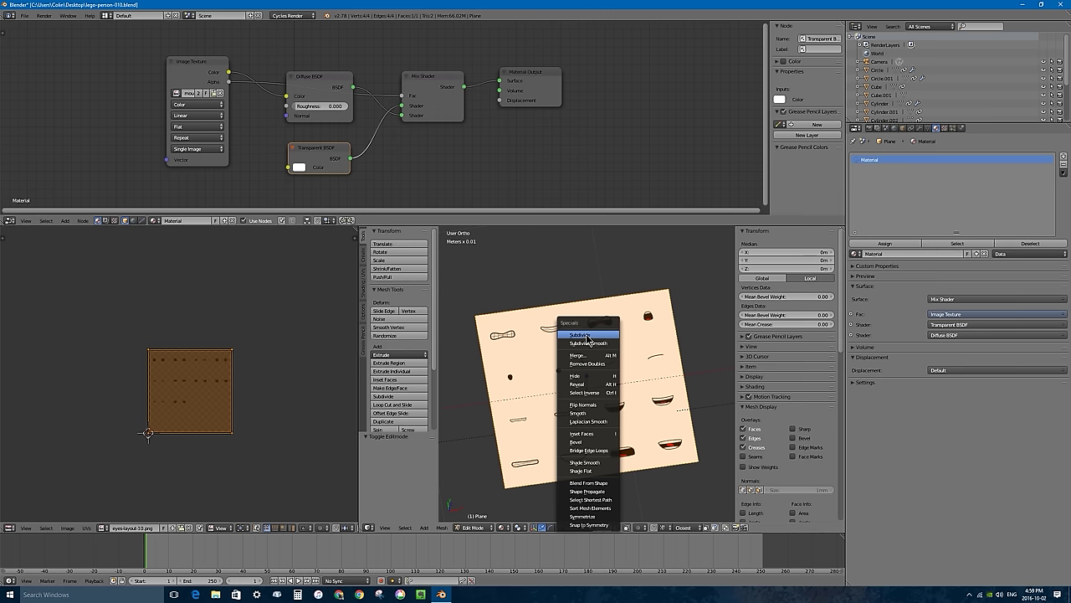
pyautogui.click(588, 334)
pyautogui.click(395, 457)
pyautogui.write('4')
pyautogui.press('Return')
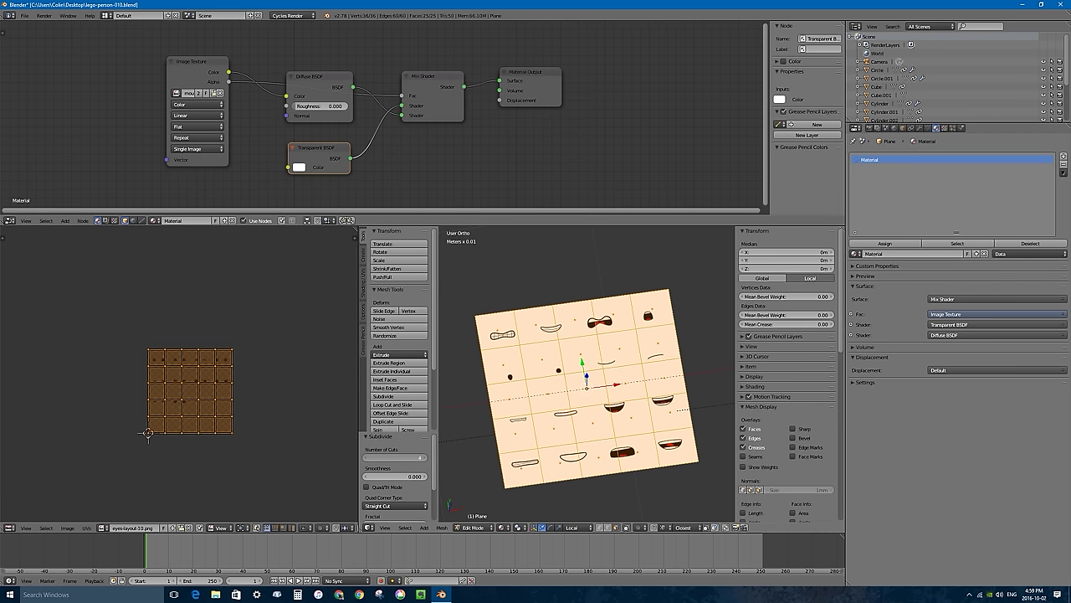
pyautogui.click(395, 457)
pyautogui.write('7')
pyautogui.press('Return')
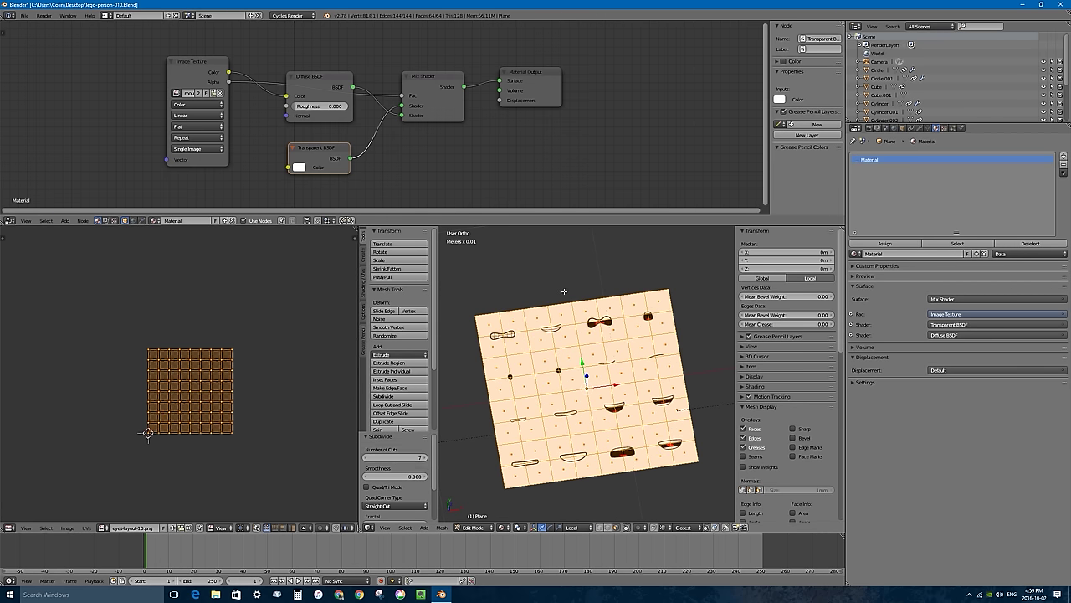
# - In top view, dissolve the three vertical and three horizontal edge loops that run between the mouths
pyautogui.moveTo(564, 291); pyautogui.dragTo(550, 338, button='middle')
pyautogui.moveTo(518, 290); pyautogui.dragTo(527, 311, button='middle')
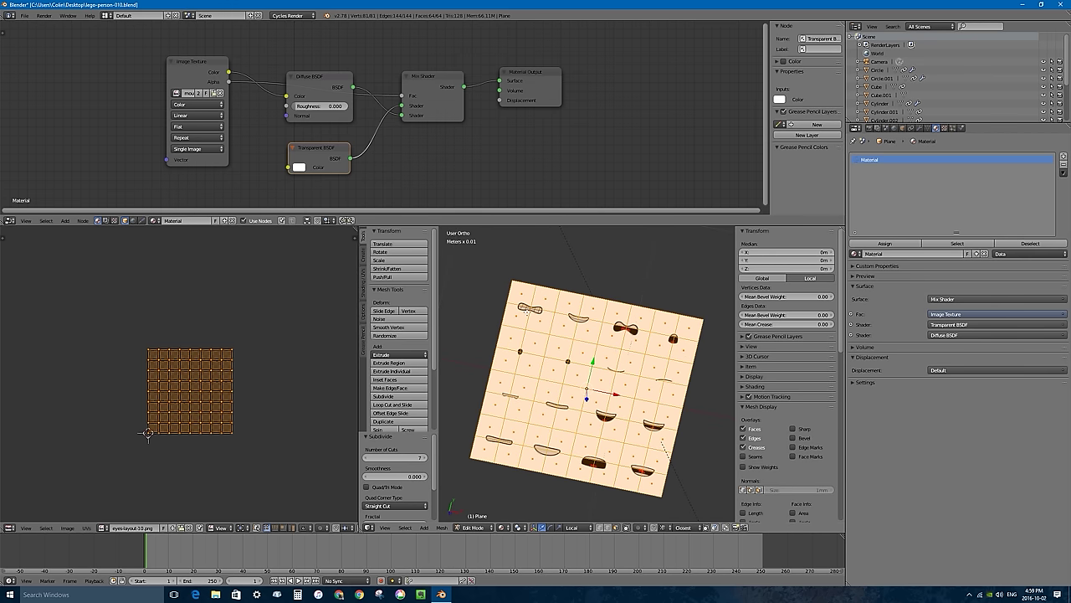
pyautogui.press('KP_1')
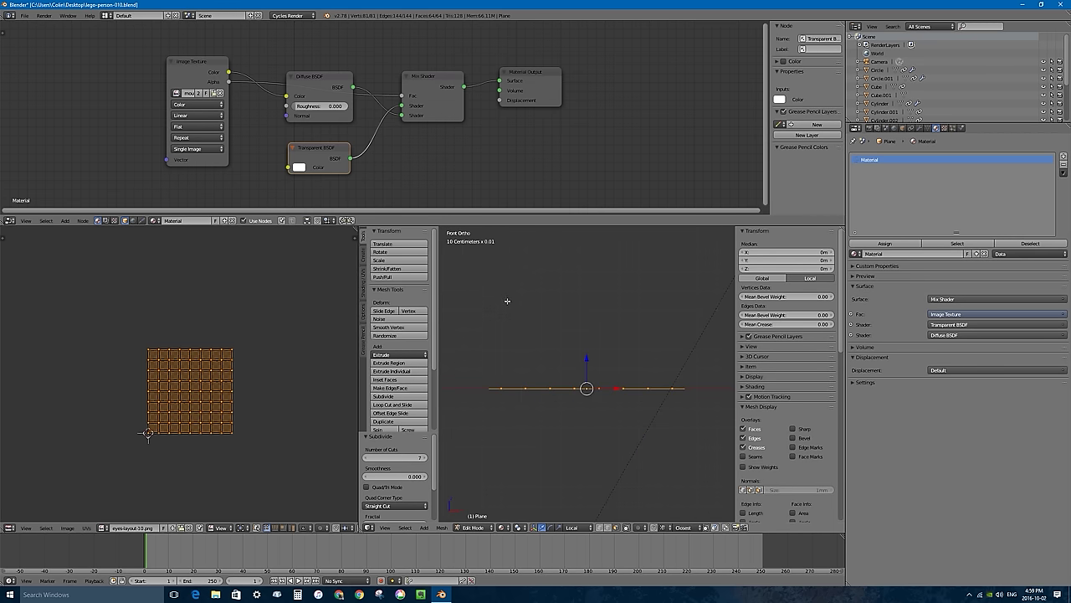
pyautogui.press('KP_7')
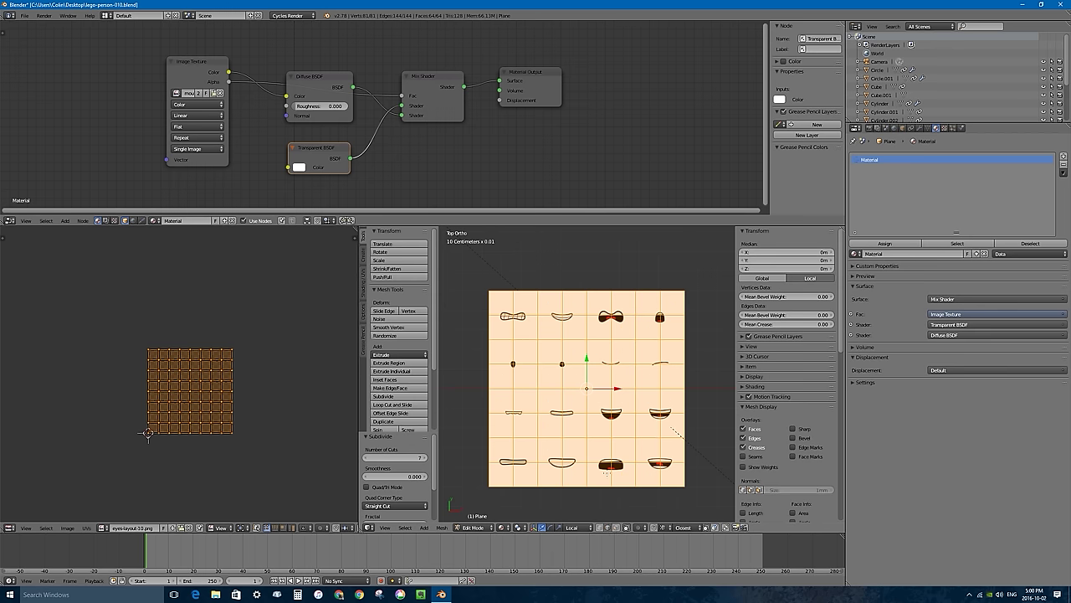
pyautogui.rightClick(539, 315)
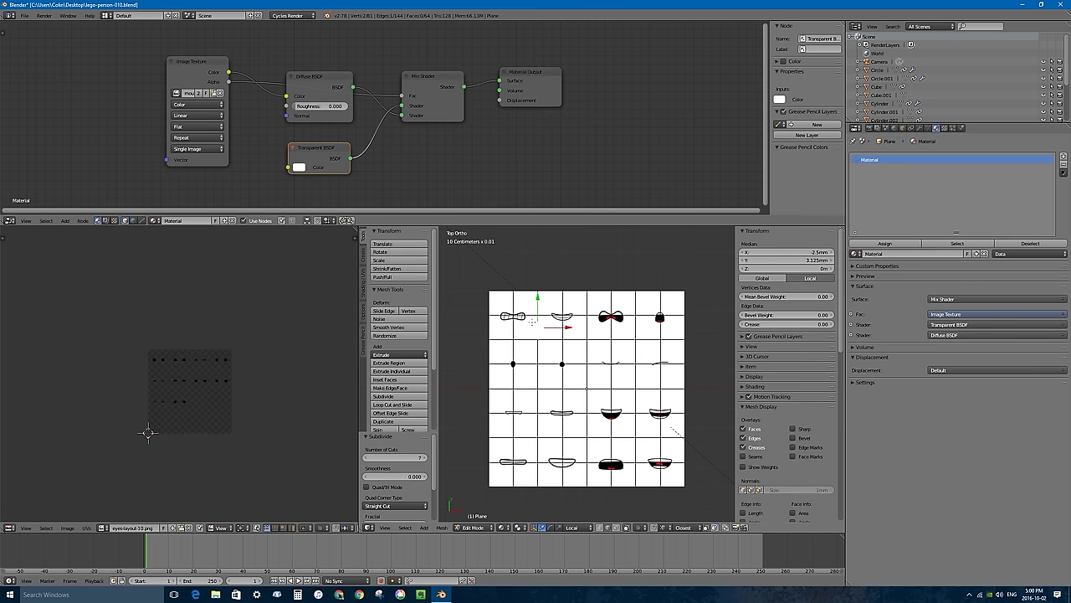
pyautogui.keyDown('alt'); pyautogui.rightClick(537, 321); pyautogui.keyUp('alt')
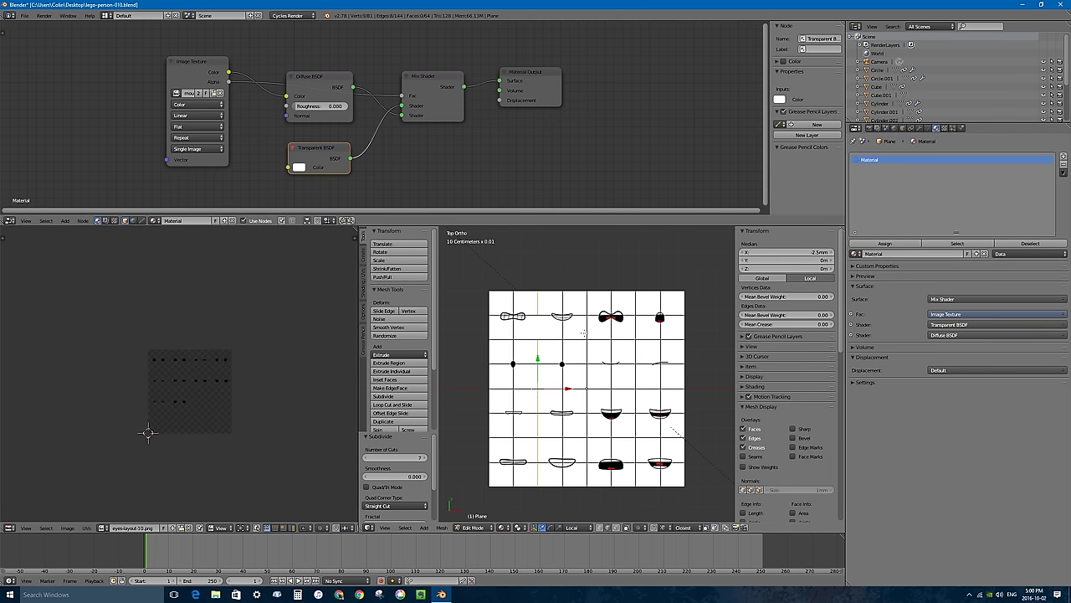
pyautogui.keyDown('alt'); pyautogui.keyDown('shift'); pyautogui.rightClick(587, 327); pyautogui.keyUp('shift'); pyautogui.keyUp('alt')
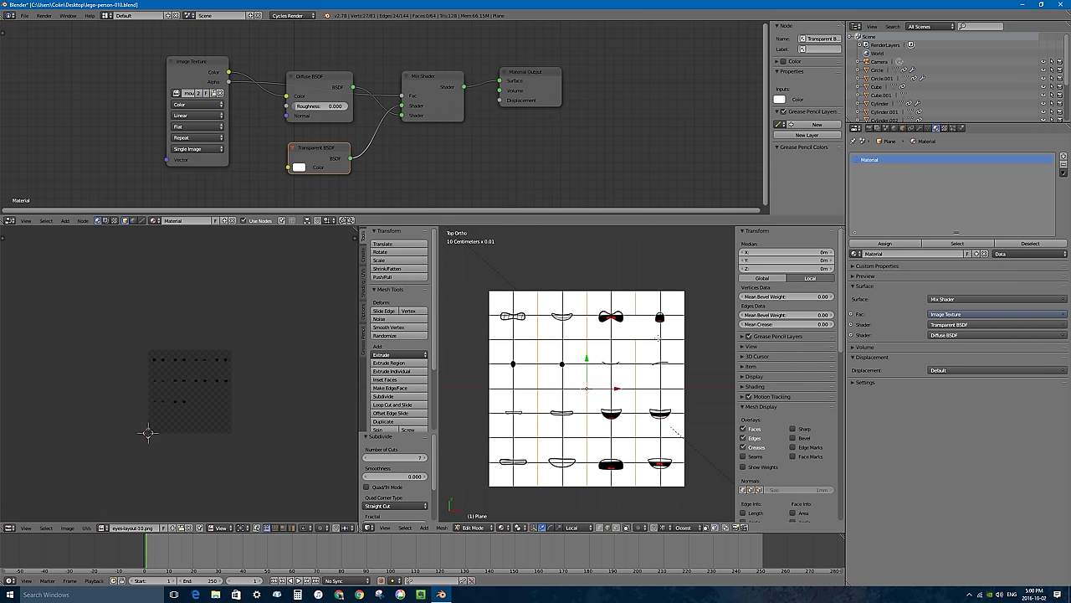
pyautogui.keyDown('alt'); pyautogui.keyDown('shift'); pyautogui.rightClick(650, 341); pyautogui.keyUp('shift'); pyautogui.keyUp('alt')
pyautogui.keyDown('alt'); pyautogui.keyDown('shift'); pyautogui.rightClick(652, 391); pyautogui.keyUp('shift'); pyautogui.keyUp('alt')
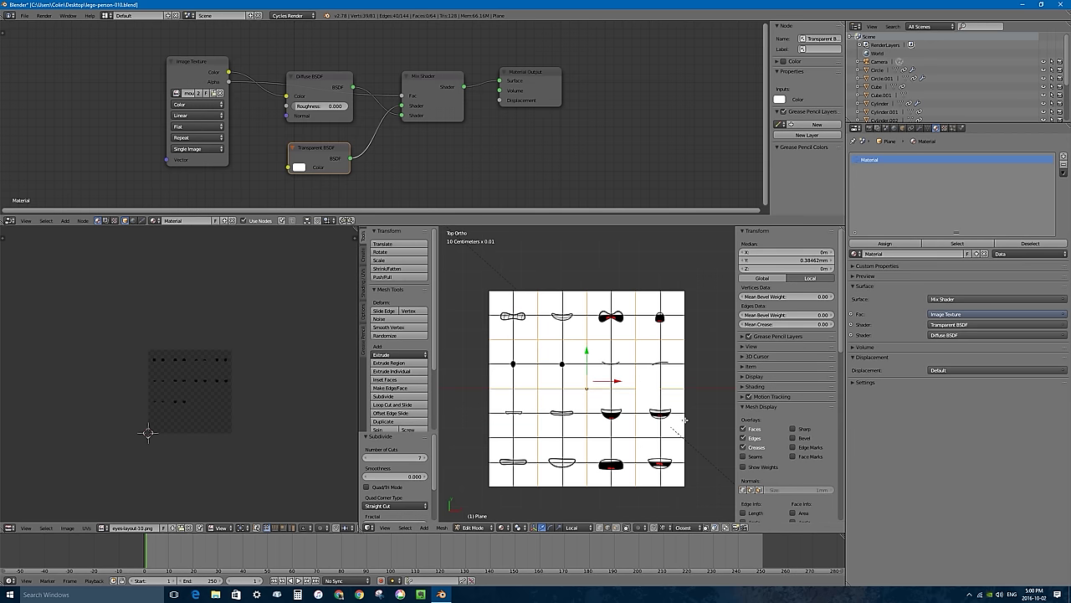
pyautogui.keyDown('alt'); pyautogui.keyDown('shift'); pyautogui.rightClick(571, 438); pyautogui.keyUp('shift'); pyautogui.keyUp('alt')
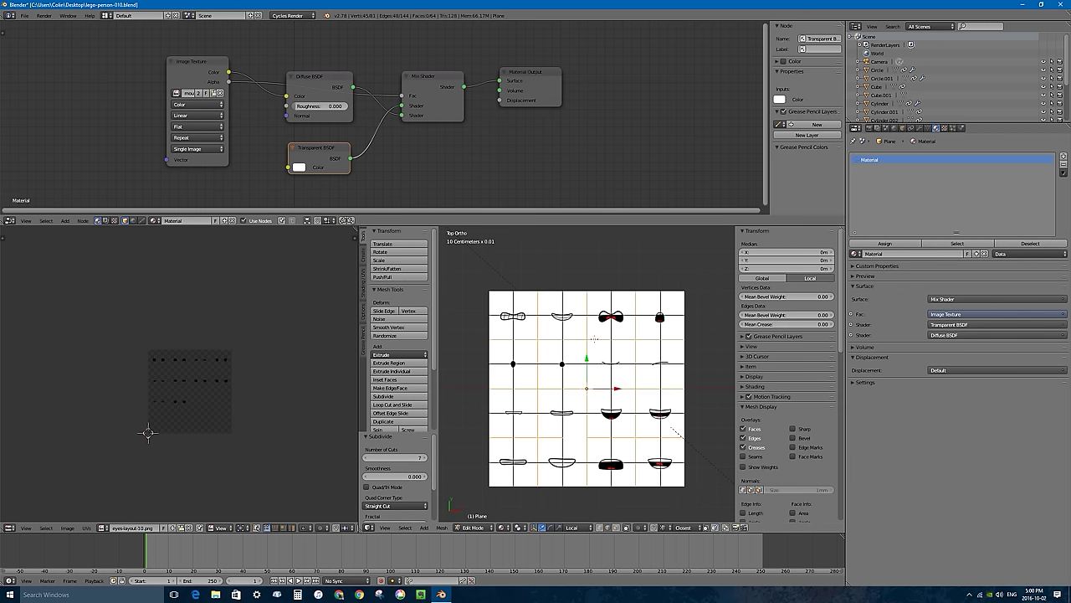
pyautogui.press('x')
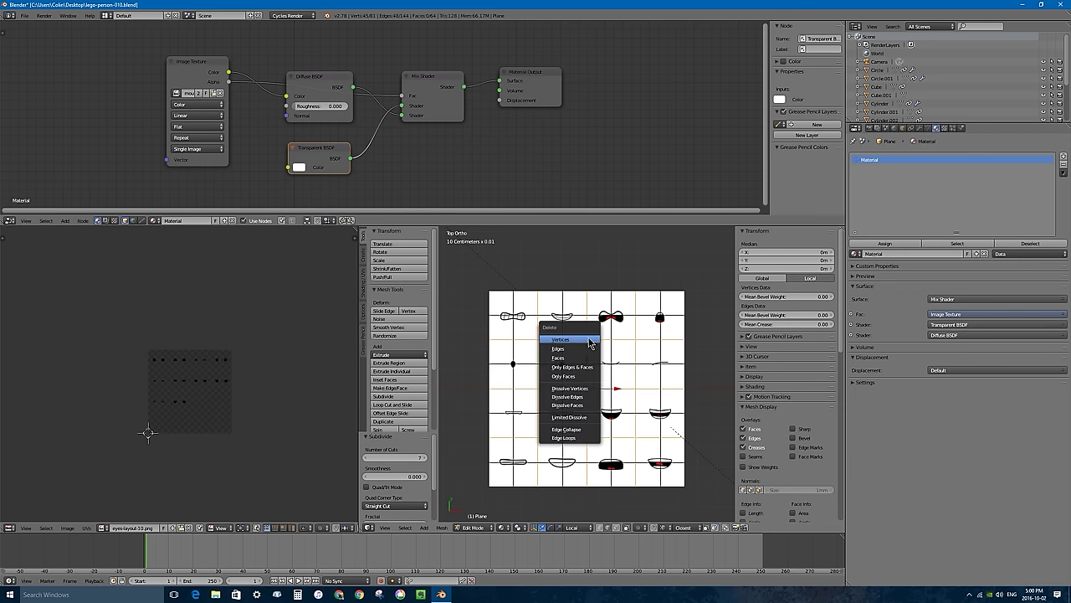
pyautogui.click(575, 397)
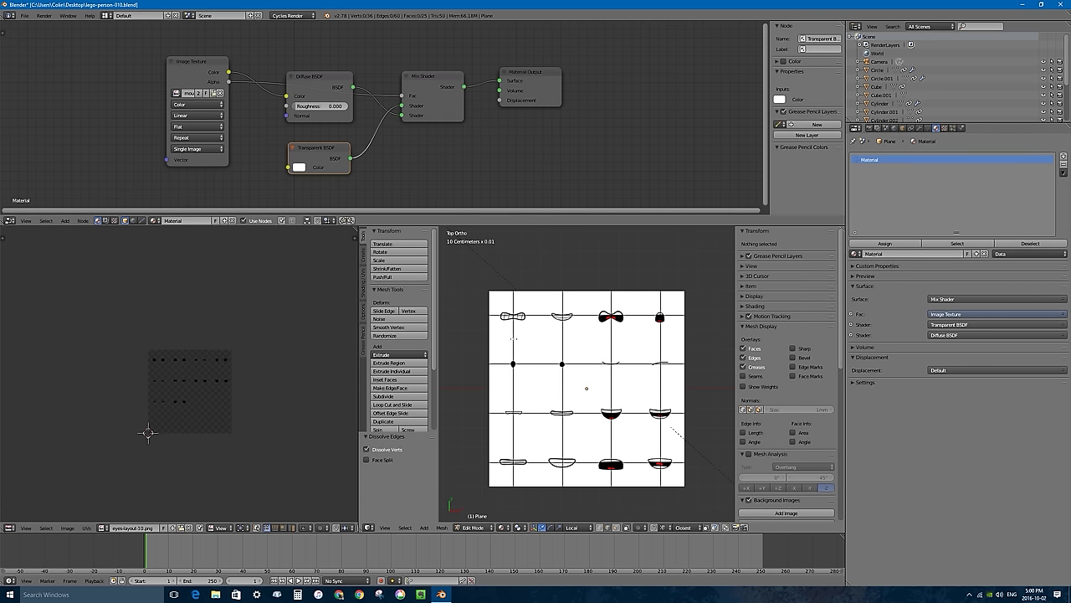
# - Examine the remaining edge loops through the mouths by selecting the four vertical and upper two horizontal ones in turn
pyautogui.keyDown('alt'); pyautogui.rightClick(513, 338); pyautogui.keyUp('alt')
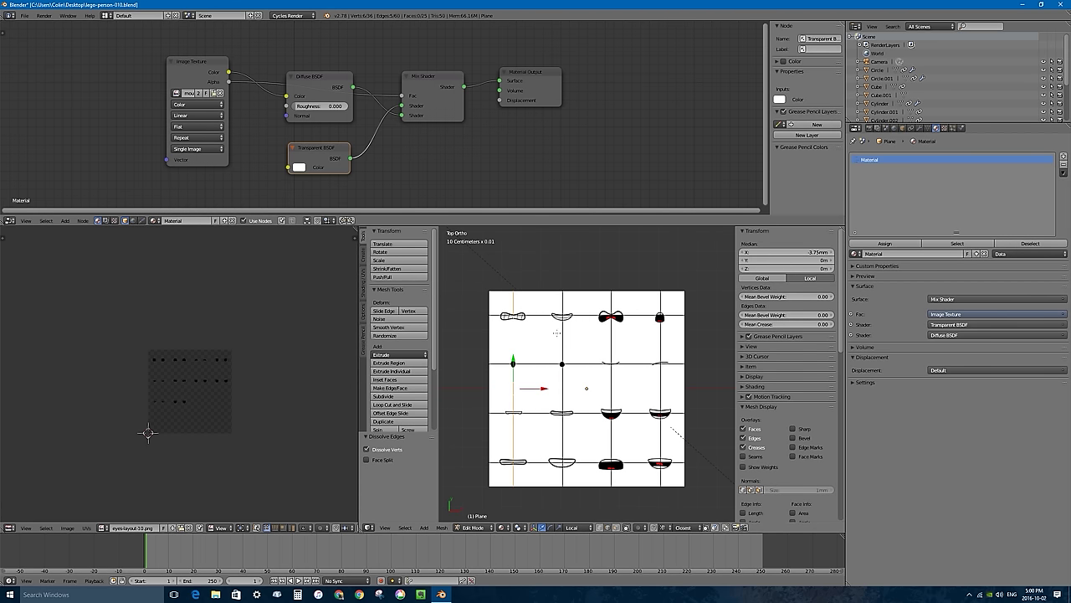
pyautogui.keyDown('alt'); pyautogui.rightClick(561, 335); pyautogui.keyUp('alt')
pyautogui.keyDown('alt'); pyautogui.rightClick(612, 332); pyautogui.keyUp('alt')
pyautogui.keyDown('alt'); pyautogui.rightClick(662, 339); pyautogui.keyUp('alt')
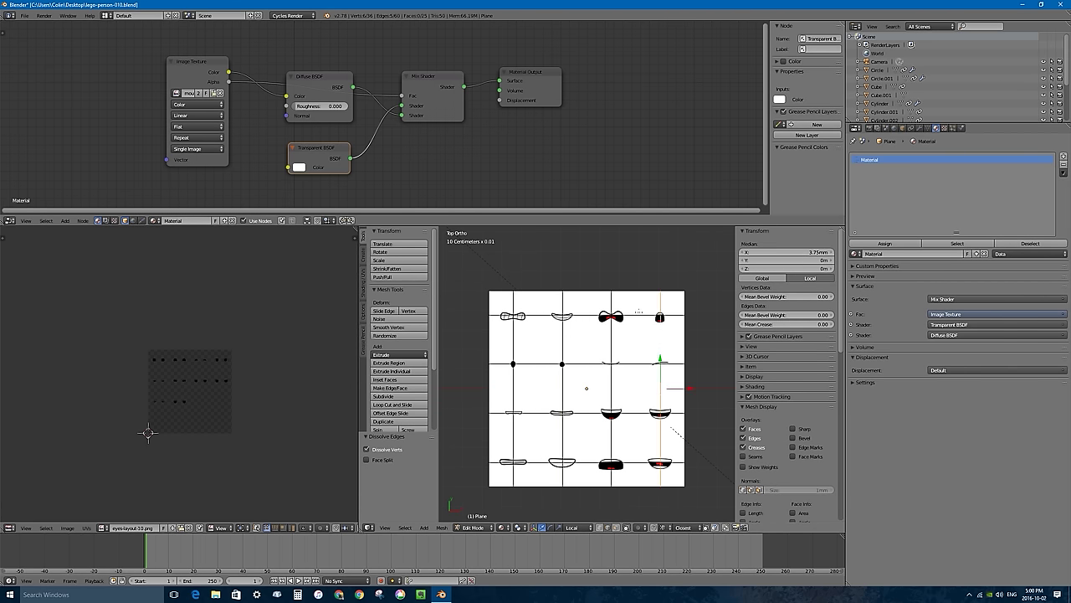
pyautogui.keyDown('alt'); pyautogui.rightClick(640, 316); pyautogui.keyUp('alt')
pyautogui.keyDown('alt'); pyautogui.rightClick(628, 362); pyautogui.keyUp('alt')
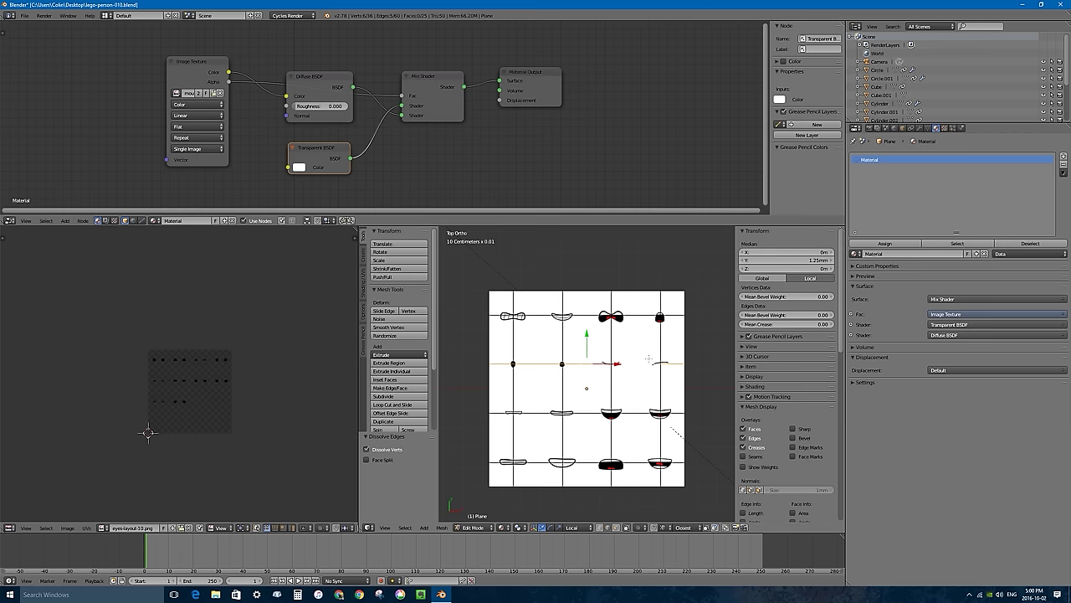
# - Duplicate the mouth plane and move the copy about 1.185 cm along negative Y, clear of the original
pyautogui.press('Tab')
pyautogui.scroll(-4, 587, 373)
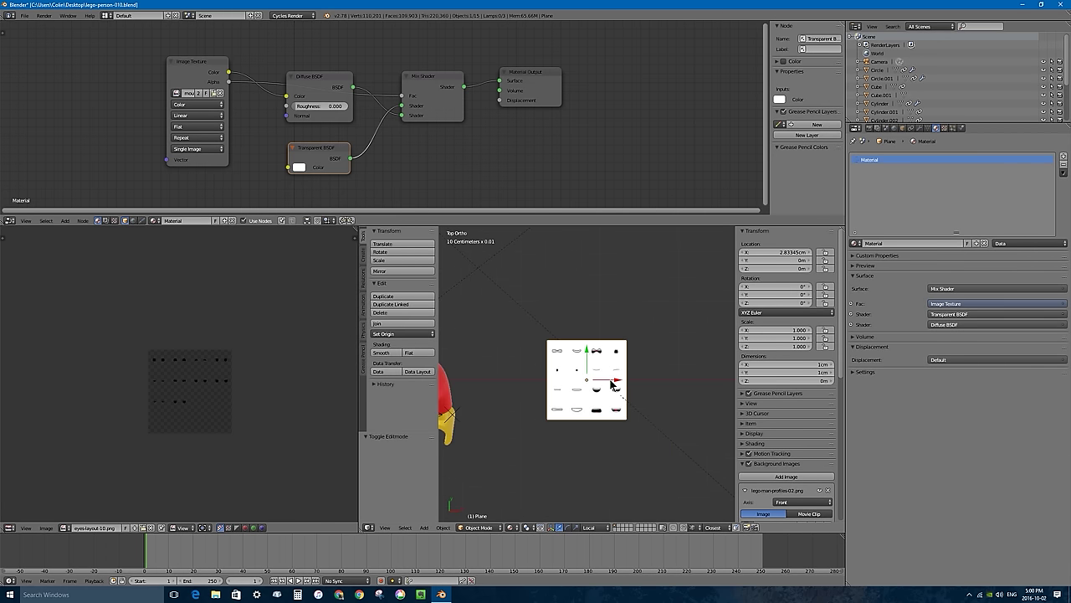
pyautogui.hotkey('shift', 'd')
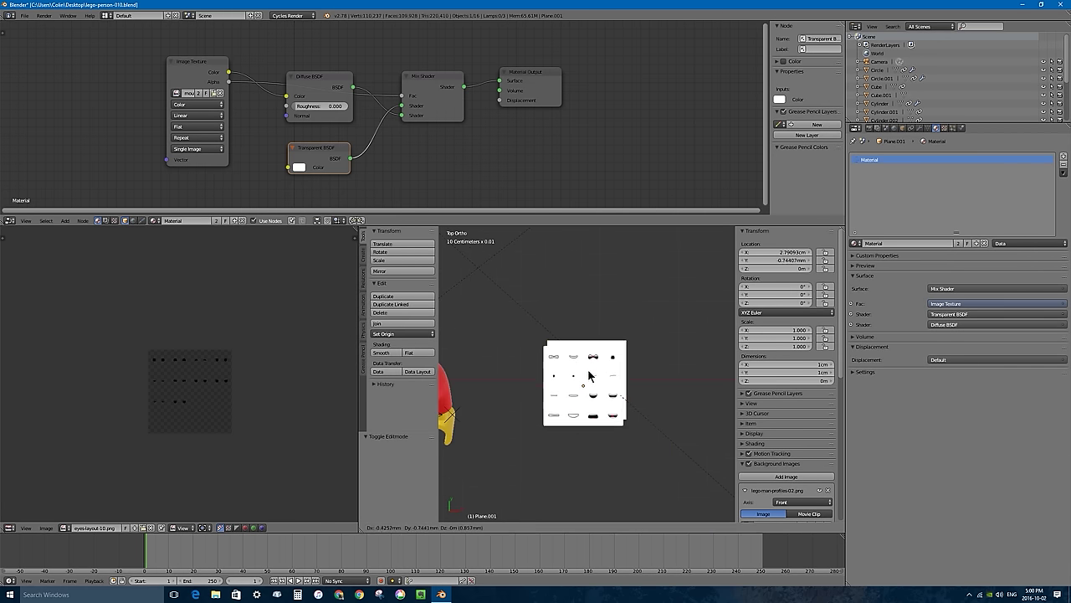
pyautogui.press('y')
pyautogui.click(612, 444)
pyautogui.keyDown('shift'); pyautogui.moveTo(611, 443); pyautogui.dragTo(574, 342, button='middle'); pyautogui.keyUp('shift')
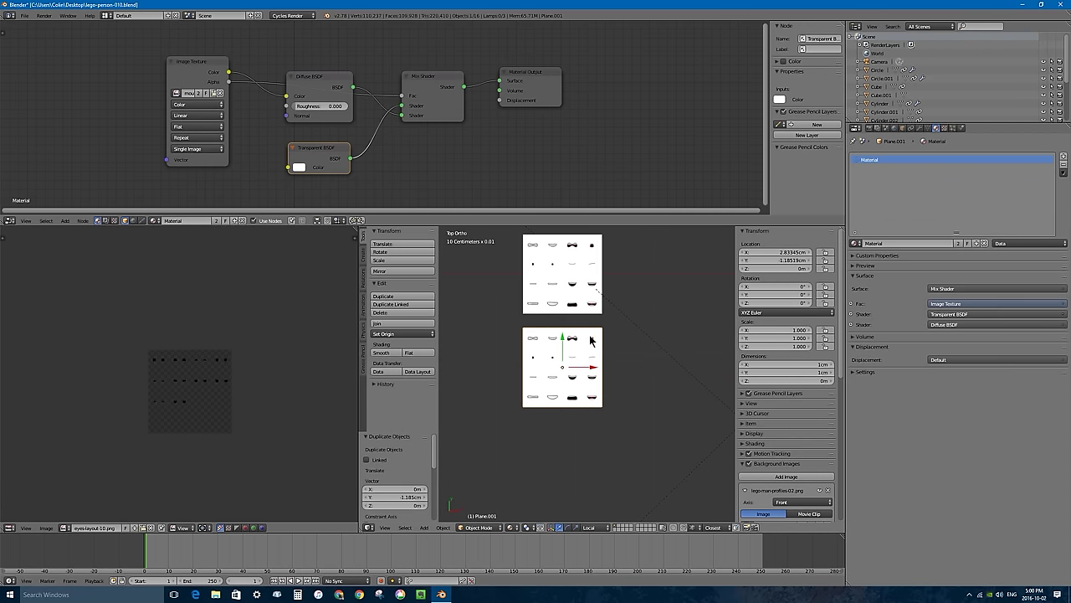
# - Make the duplicated plane's material single-user and switch its Image Texture to eyes-layout-10.png
pyautogui.click(959, 244)
pyautogui.click(892, 242)
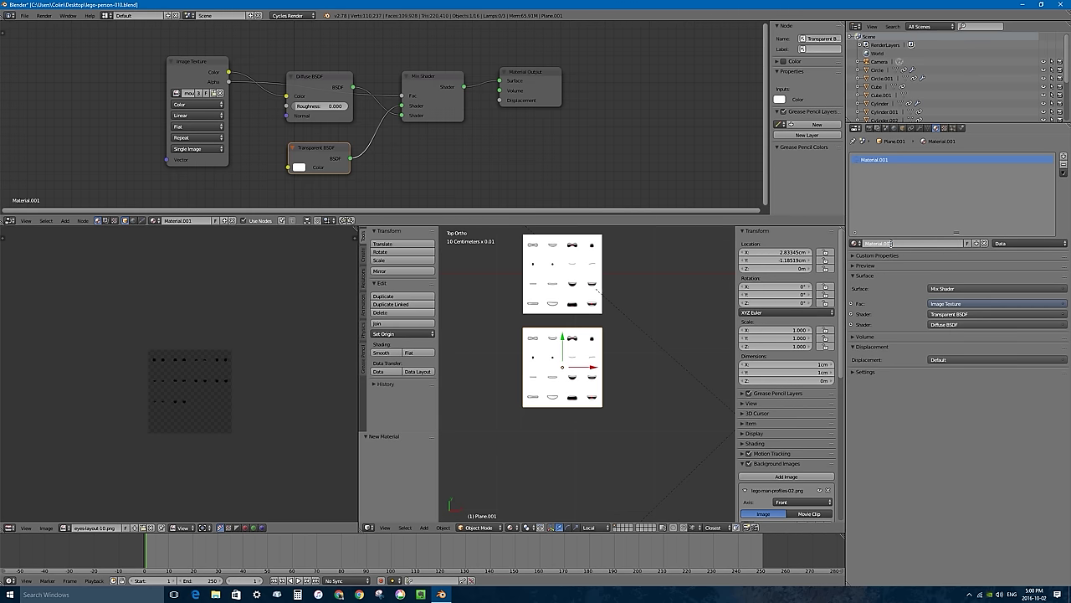
pyautogui.press('Return')
pyautogui.click(176, 93)
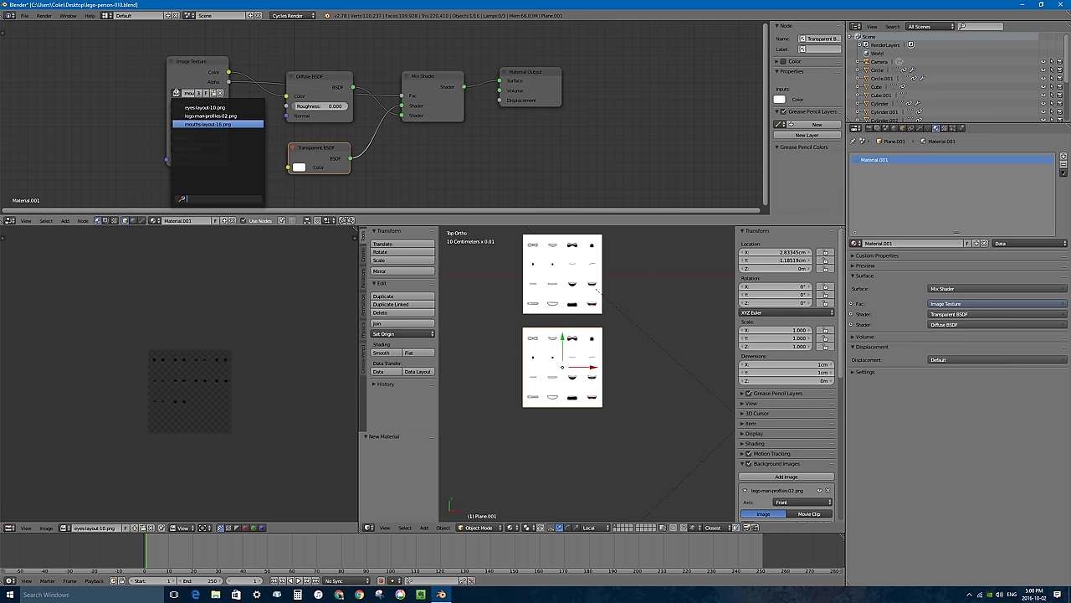
pyautogui.click(201, 107)
pyautogui.scroll(3, 520, 314)
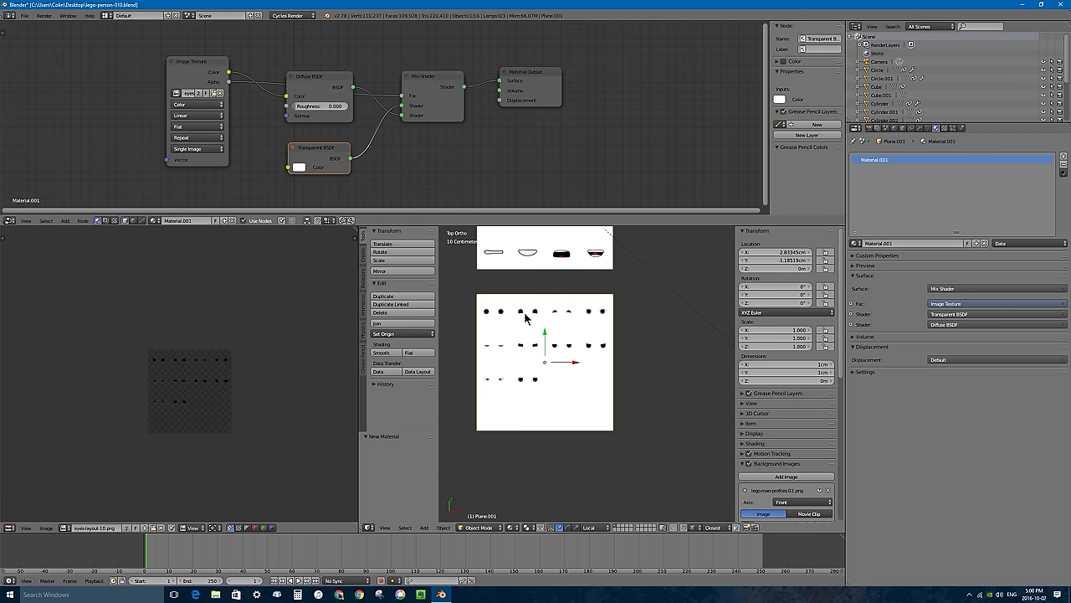
# - Inspect in Edit Mode how the eyes plane's grid lines run through the pairs of eyes
pyautogui.press('Tab')
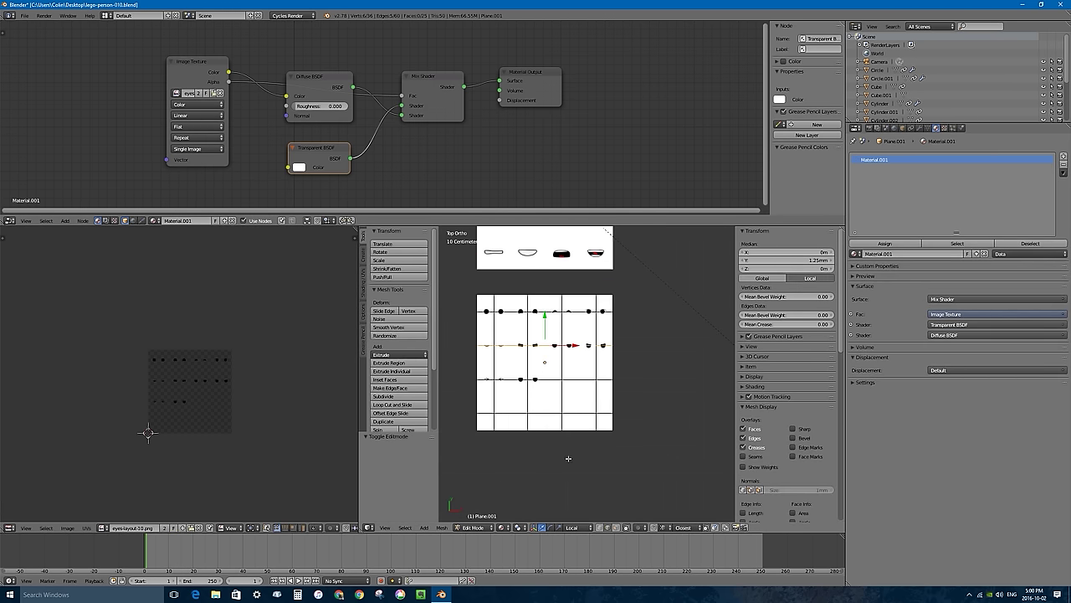
pyautogui.rightClick(521, 310)
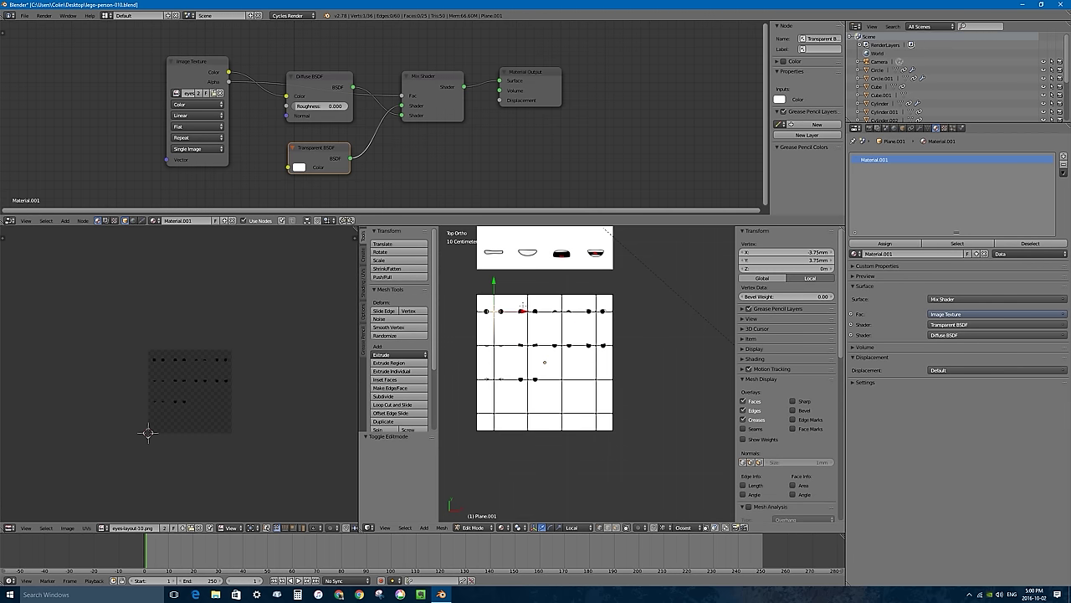
pyautogui.moveTo(521, 310); pyautogui.dragTo(624, 310)
pyautogui.rightClick(561, 345)
pyautogui.press('Tab')
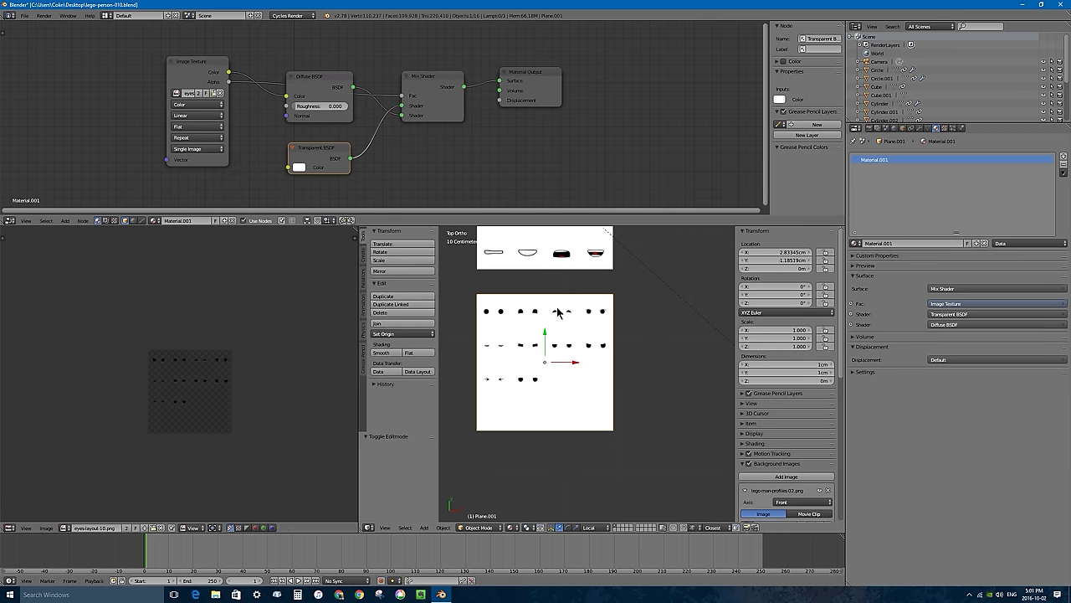
# - Select the Lego character's head and review its UVWarp modifier's From and To object settings
pyautogui.keyDown('shift'); pyautogui.scroll(5, 558, 311); pyautogui.keyUp('shift')
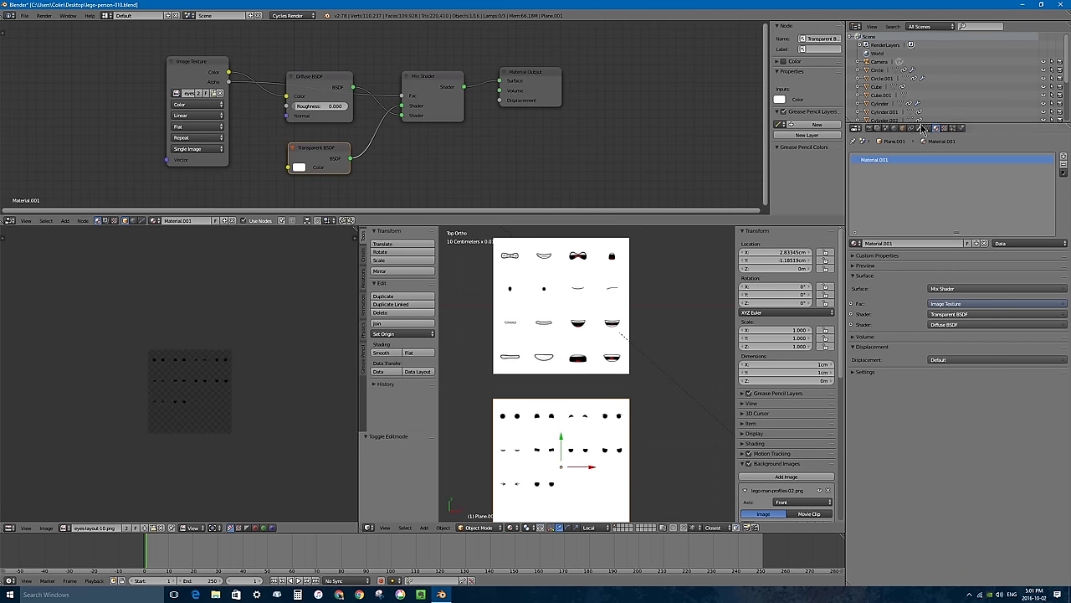
pyautogui.scroll(-7, 488, 313)
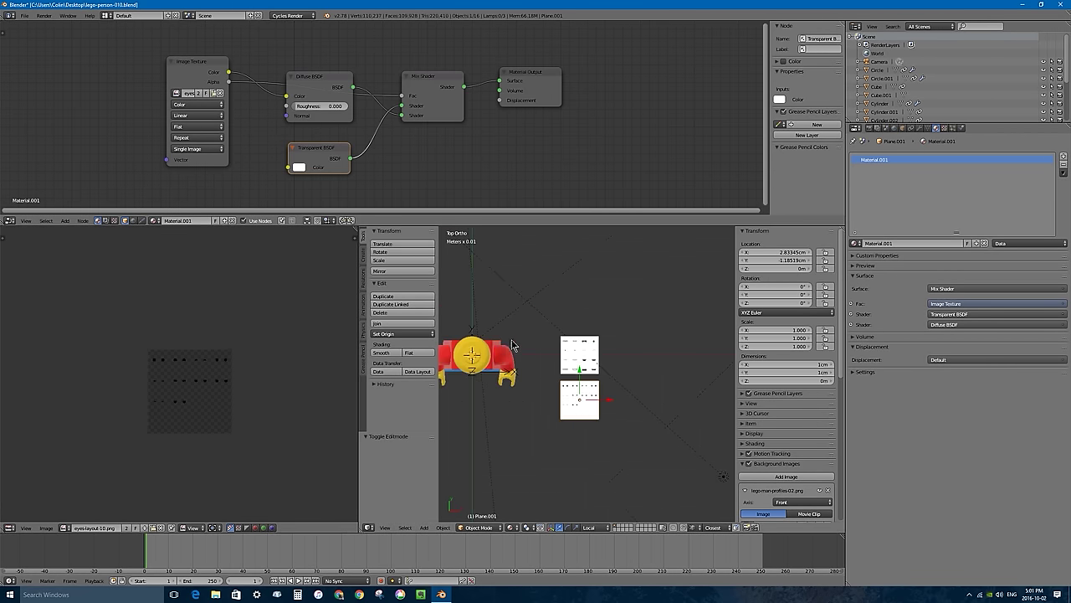
pyautogui.keyDown('shift'); pyautogui.moveTo(474, 354); pyautogui.dragTo(506, 351, button='middle'); pyautogui.keyUp('shift')
pyautogui.rightClick(506, 351)
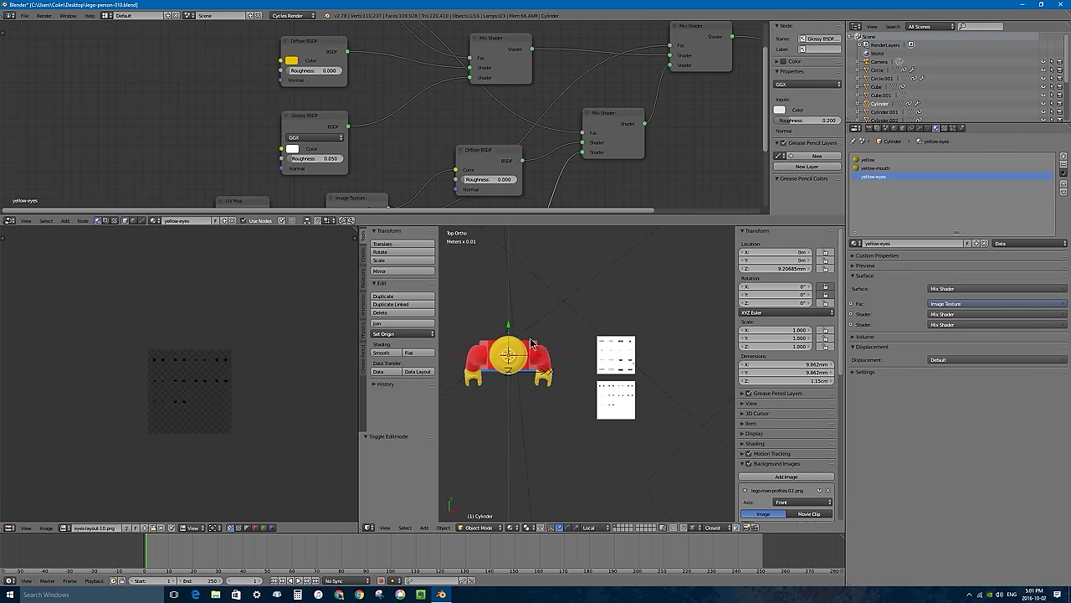
pyautogui.click(921, 128)
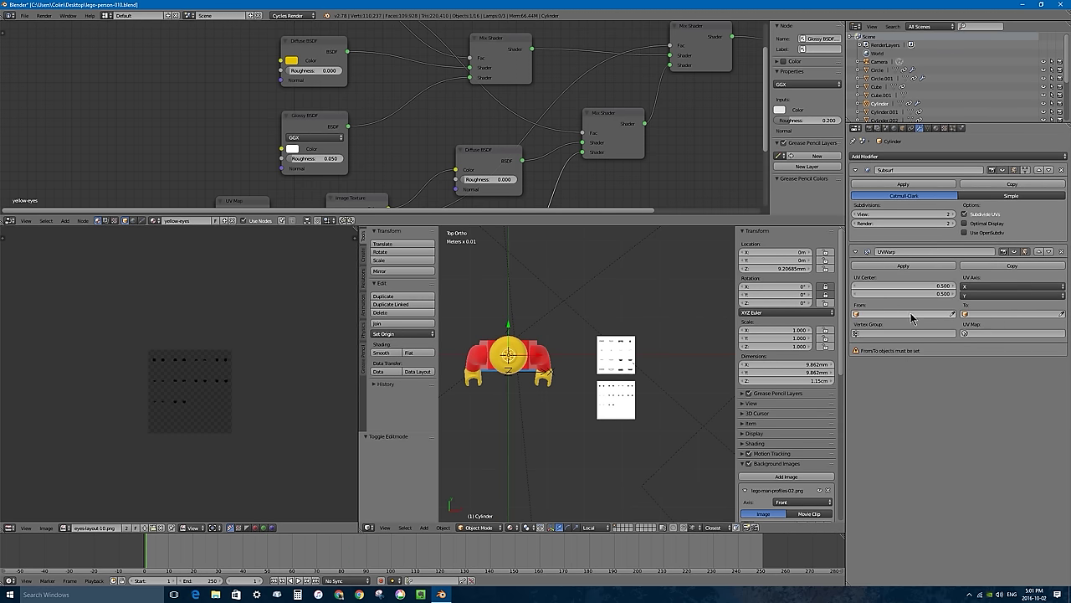
pyautogui.scroll(6, 626, 323)
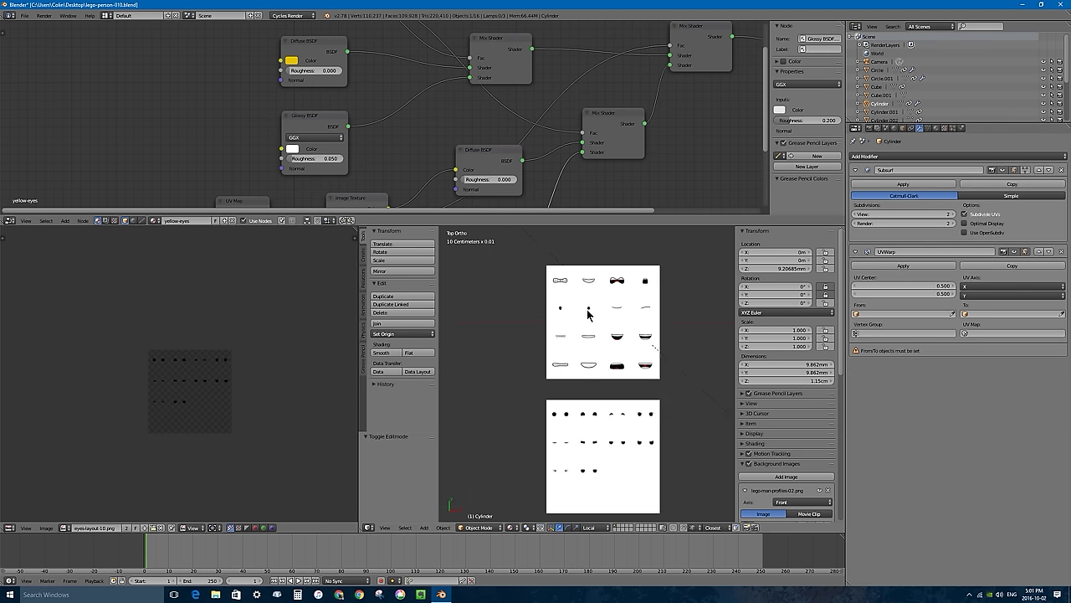
# - Open the mouth plane's mesh in Edit Mode and display mouths-layout-16.png in the image editor
pyautogui.rightClick(611, 299)
pyautogui.scroll(1, 634, 292)
pyautogui.keyDown('shift'); pyautogui.moveTo(634, 293); pyautogui.dragTo(549, 350, button='middle'); pyautogui.keyUp('shift')
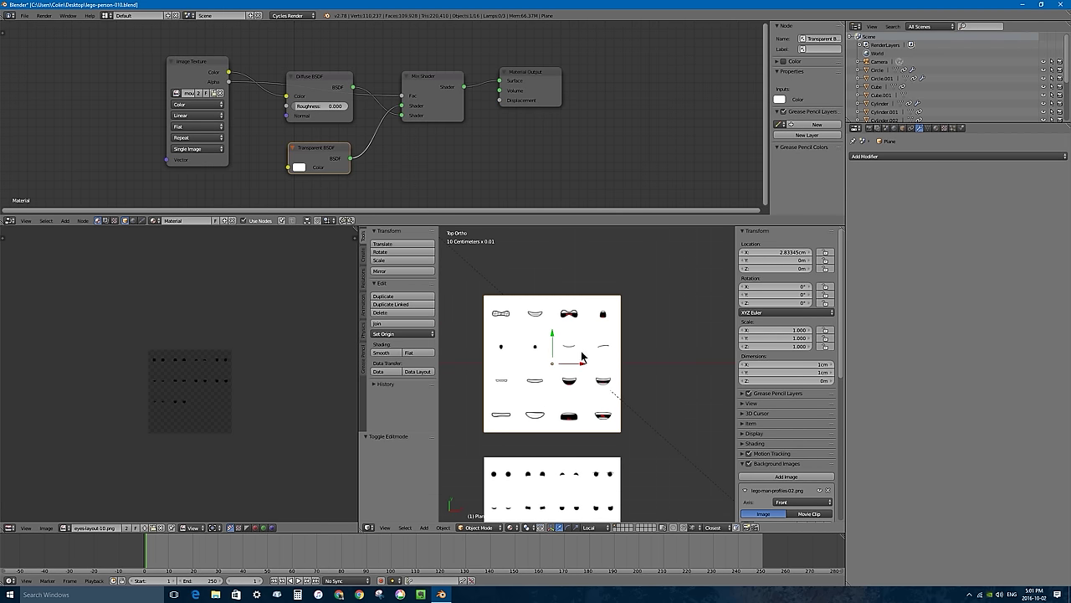
pyautogui.press('Tab')
pyautogui.scroll(3, 570, 356)
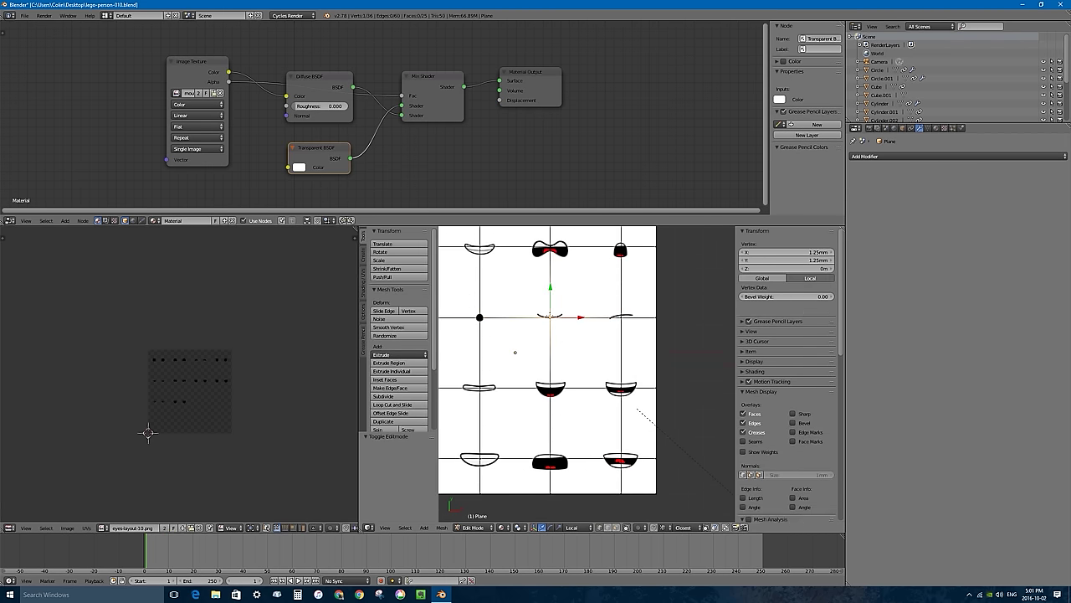
pyautogui.keyDown('shift'); pyautogui.moveTo(538, 309); pyautogui.dragTo(577, 315, button='middle'); pyautogui.keyUp('shift')
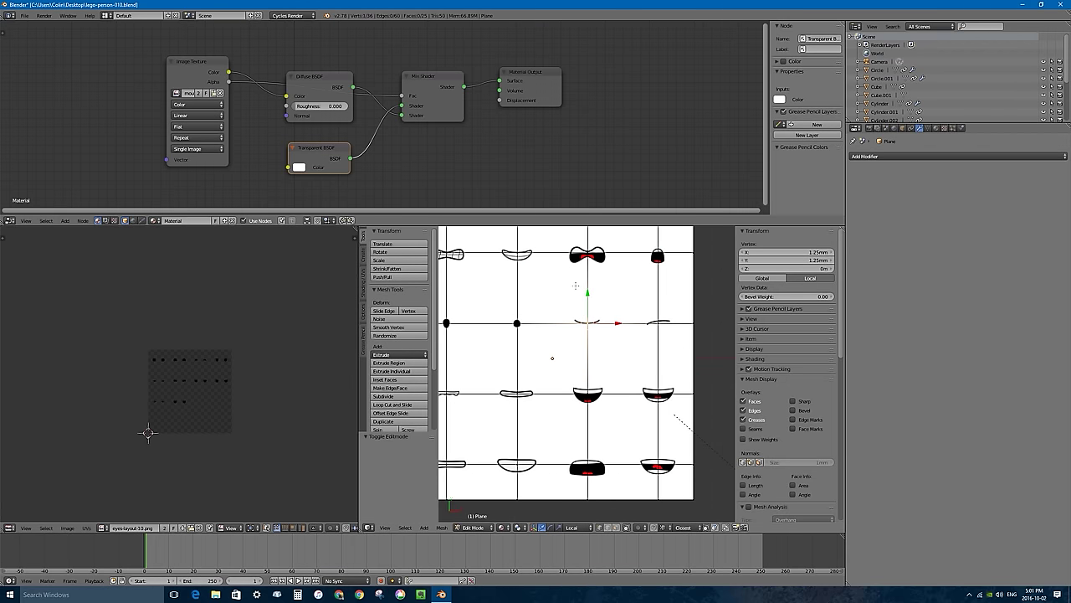
pyautogui.scroll(-2, 586, 334)
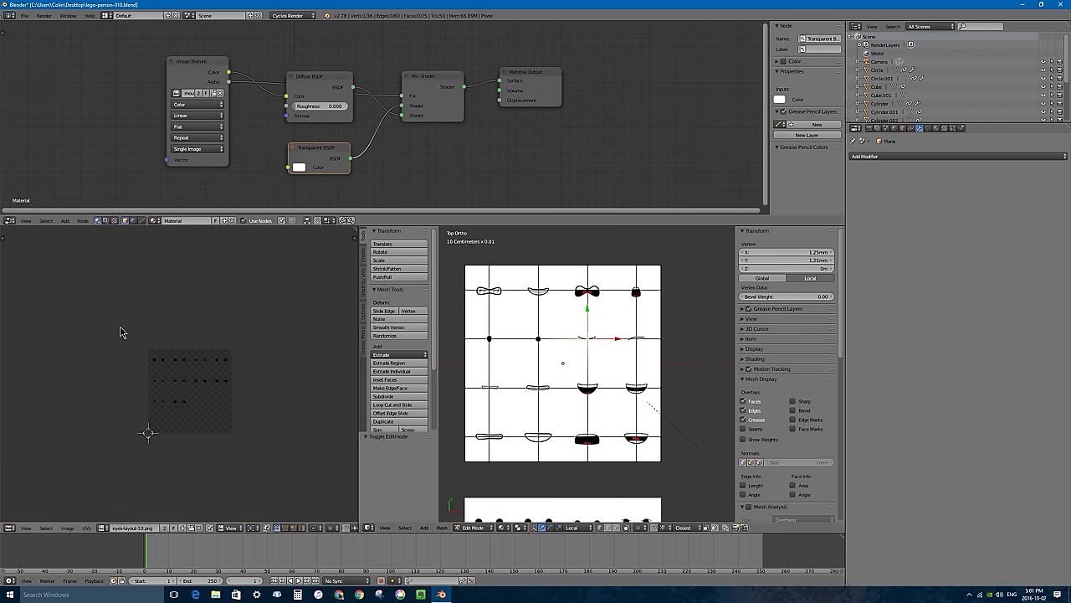
pyautogui.click(101, 530)
pyautogui.click(119, 459)
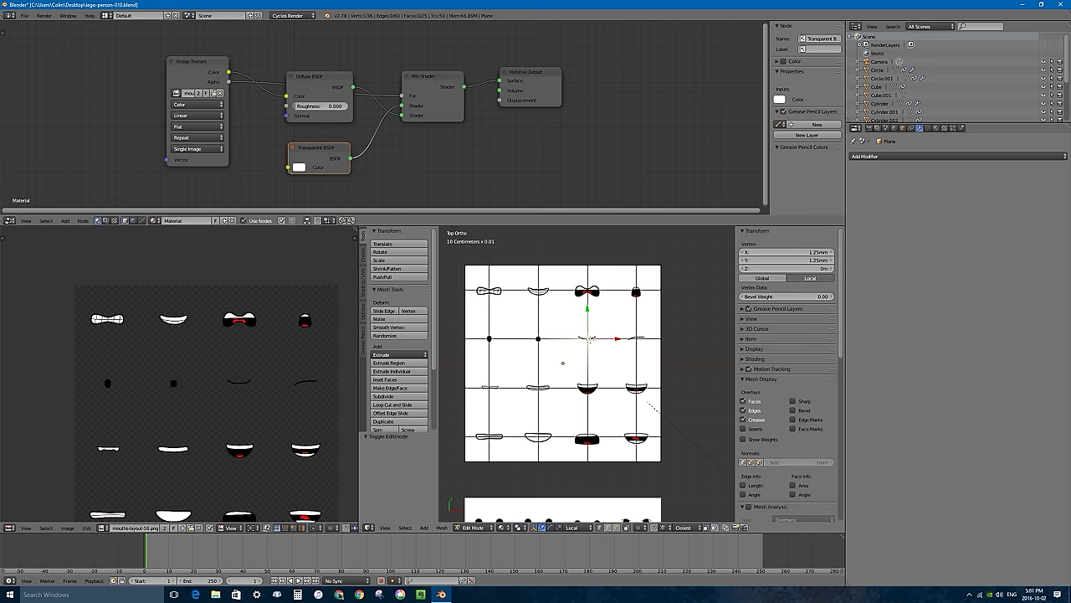
# - Snap the 3D cursor to the selected vertex at the thin smile in the mouth grid's second row, then return to Object Mode
pyautogui.hotkey('shift', 's')
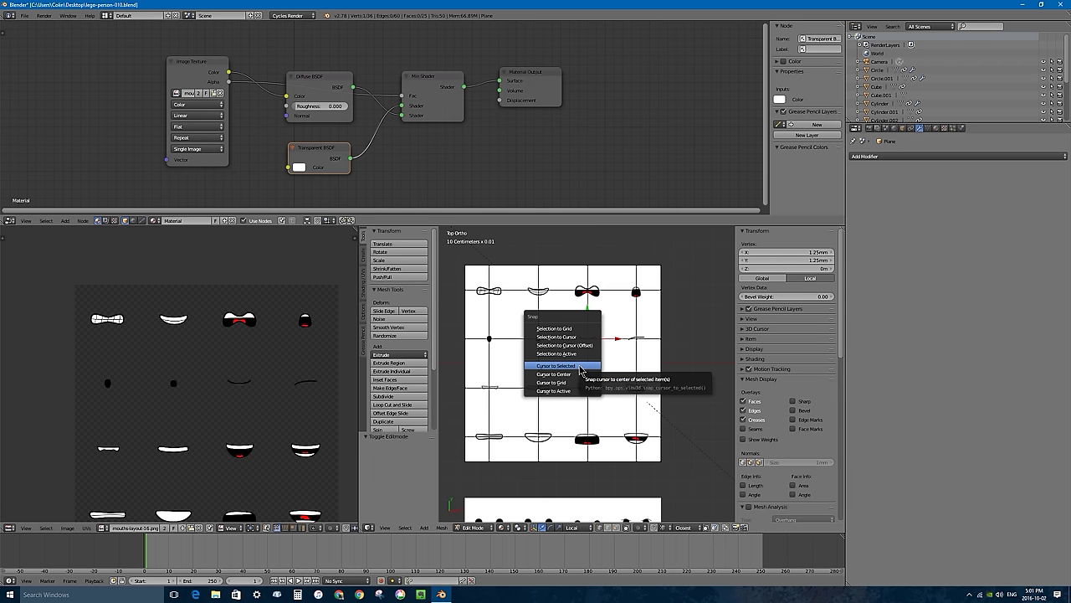
pyautogui.click(580, 367)
pyautogui.press('Tab')
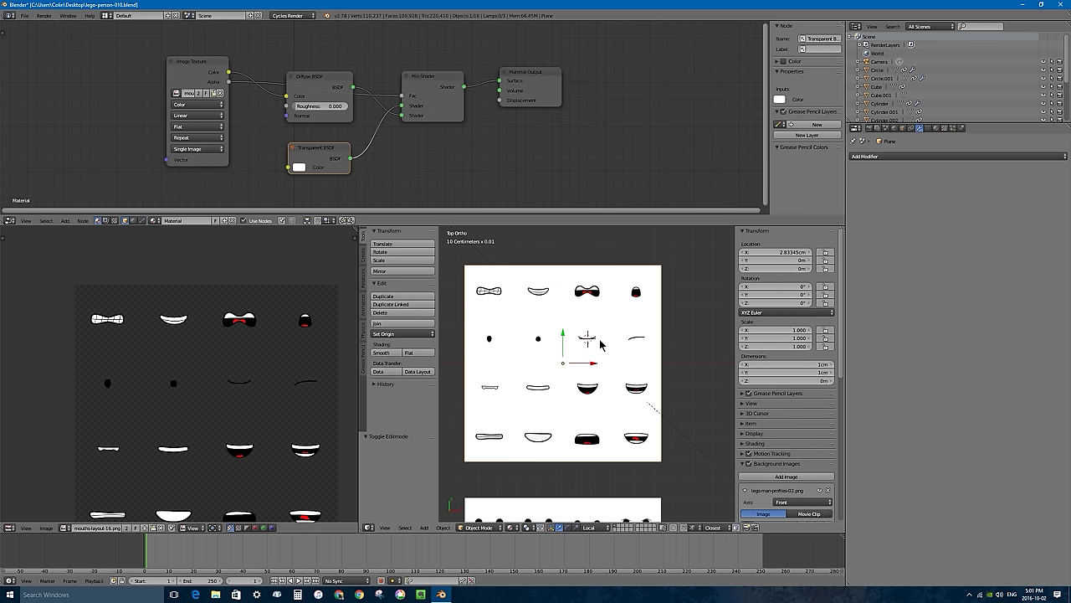
# - Try adding a single-bone armature at the 3D cursor on the thin smile
pyautogui.hotkey('shift', 'a')
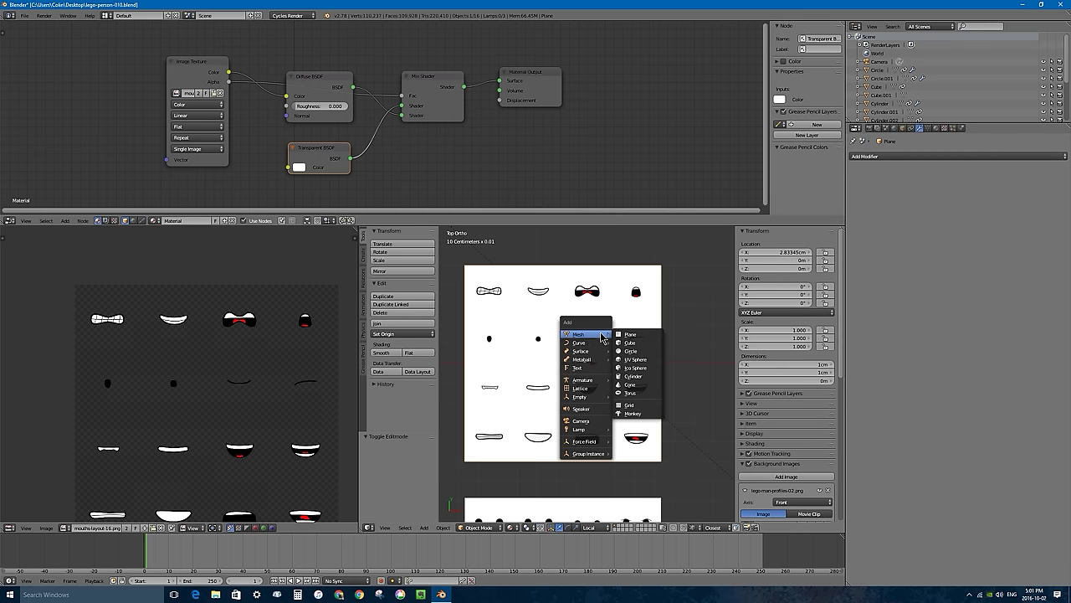
pyautogui.moveTo(599, 381)
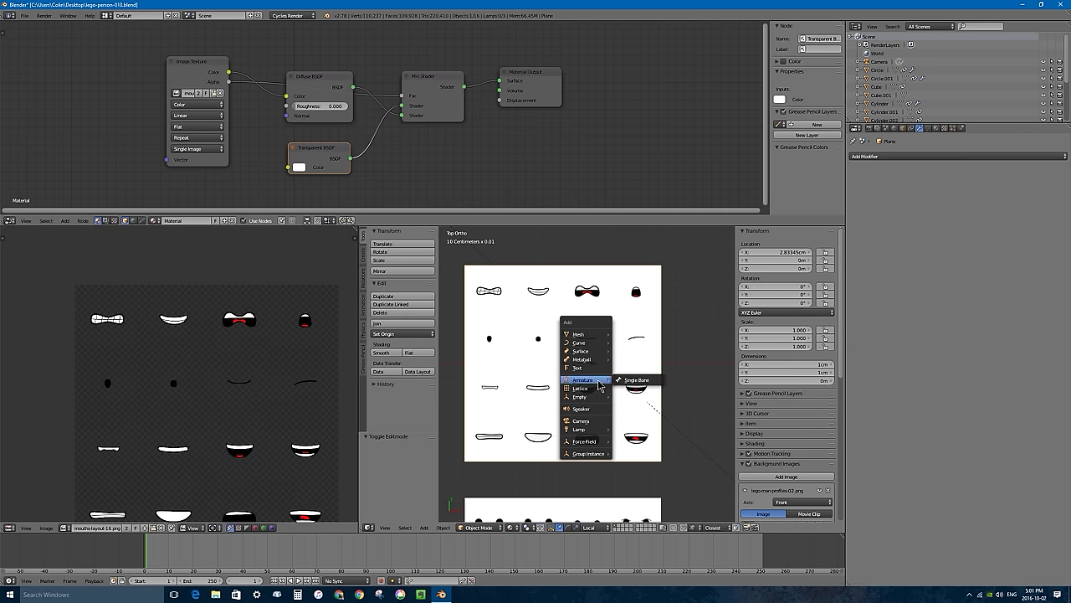
pyautogui.click(651, 382)
pyautogui.scroll(-1, 653, 300)
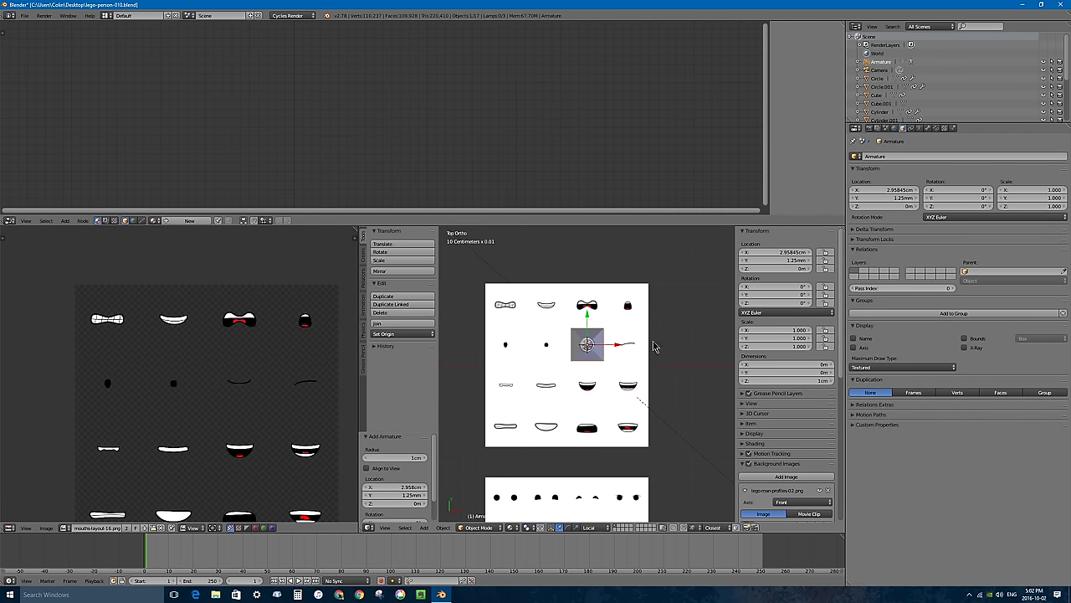
# - Select both the mouth and eyes planes and rotate them 90° around the global X axis
pyautogui.rightClick(587, 366)
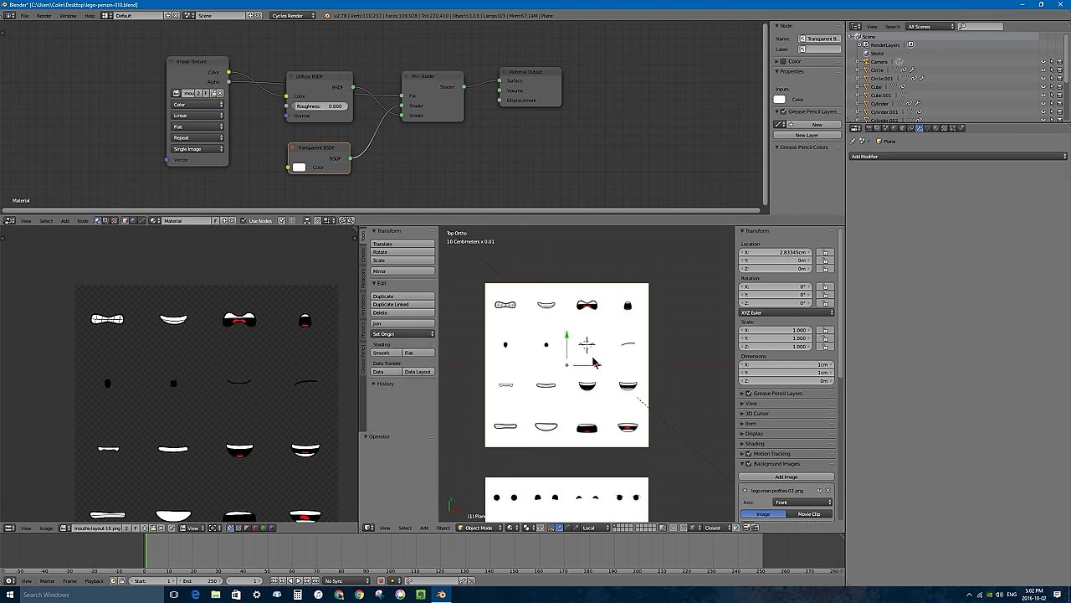
pyautogui.keyDown('shift'); pyautogui.rightClick(612, 496); pyautogui.keyUp('shift')
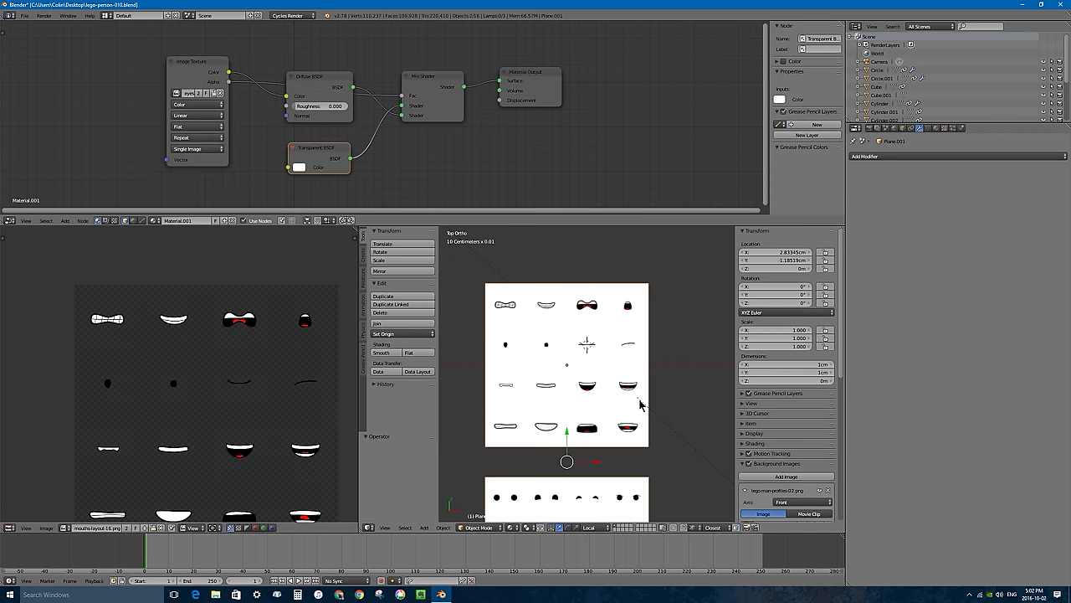
pyautogui.moveTo(639, 402); pyautogui.dragTo(586, 360, button='middle')
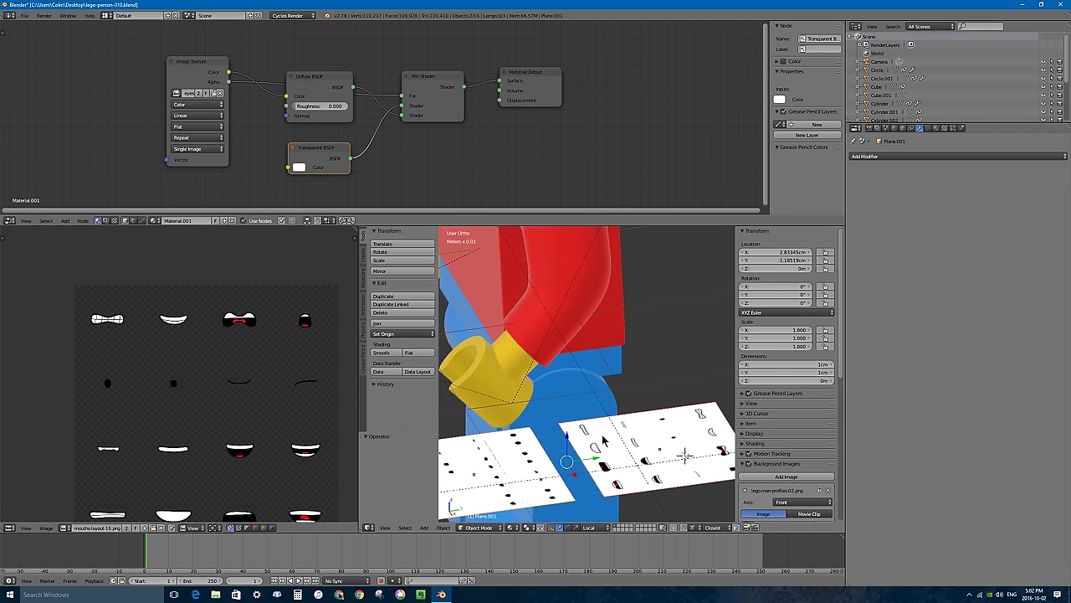
pyautogui.write('r')
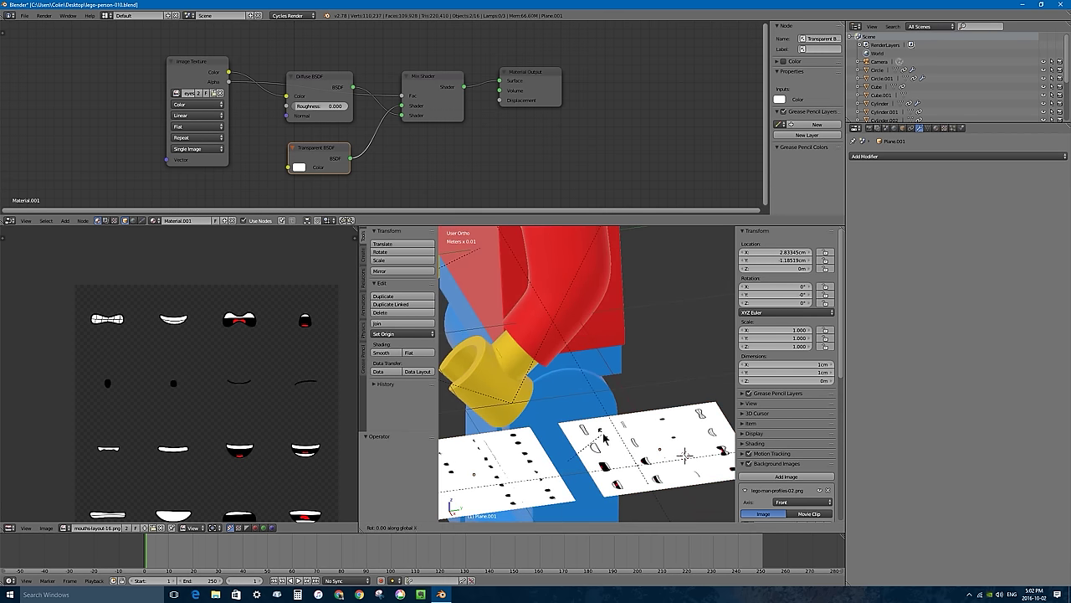
pyautogui.write('90')
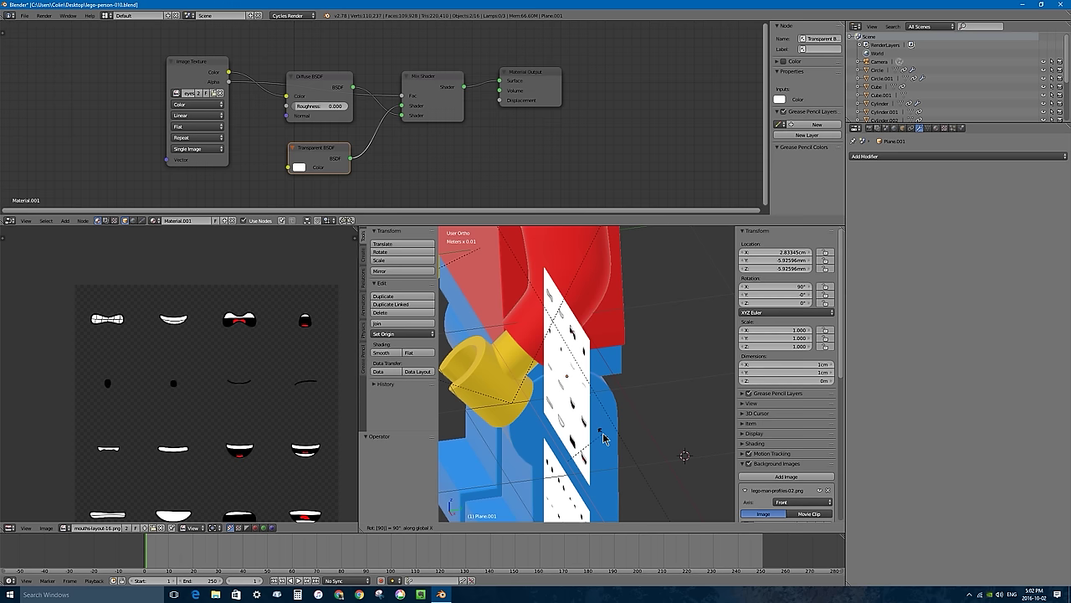
pyautogui.press('Return')
# - In front view, select only the upright mouth plane and open its mesh in Edit Mode
pyautogui.press('KP_1')
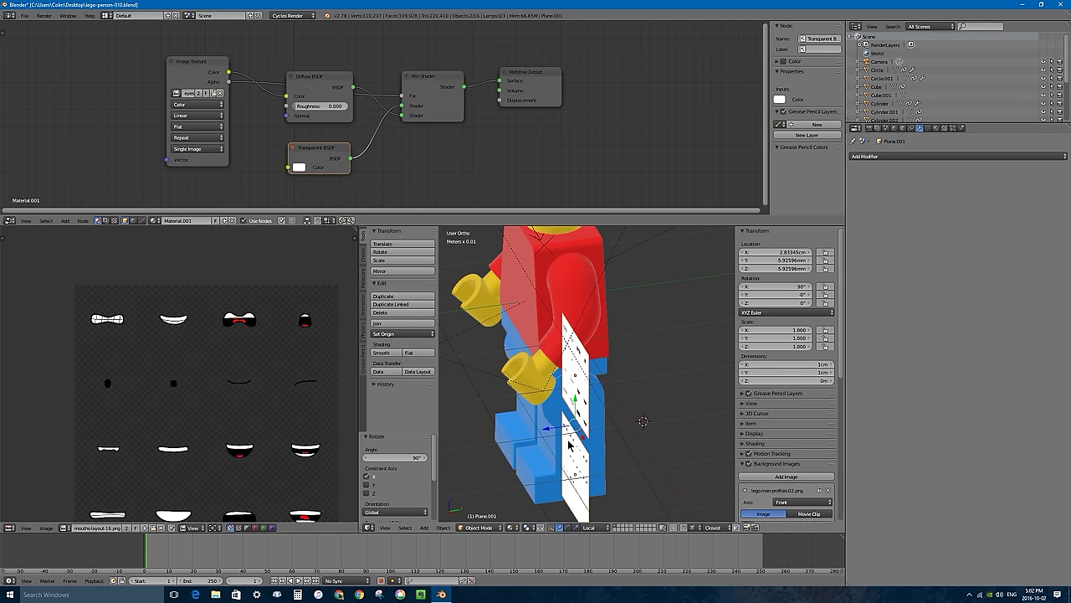
pyautogui.press('KP_Decimal')
pyautogui.keyDown('shift'); pyautogui.scroll(-3, 573, 441); pyautogui.keyUp('shift')
pyautogui.scroll(2, 586, 419)
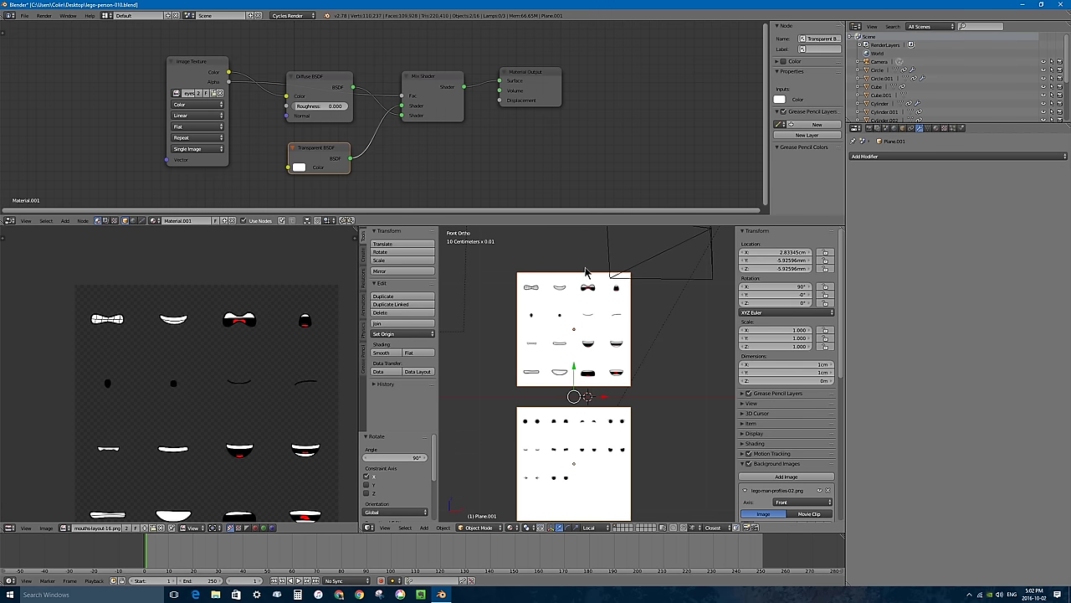
pyautogui.moveTo(609, 346); pyautogui.dragTo(596, 350, button='middle')
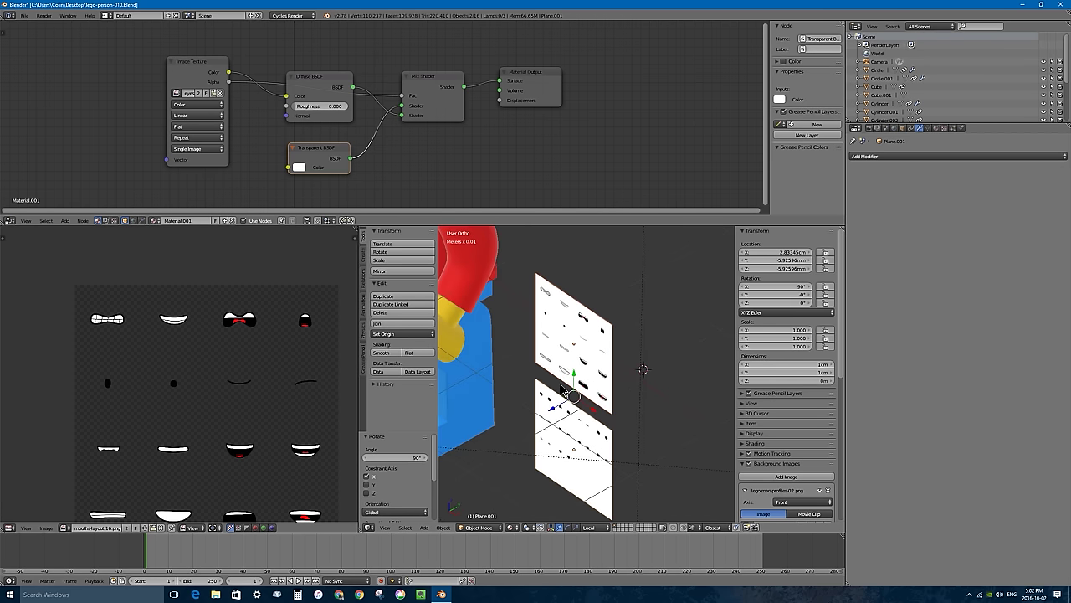
pyautogui.press('KP_1')
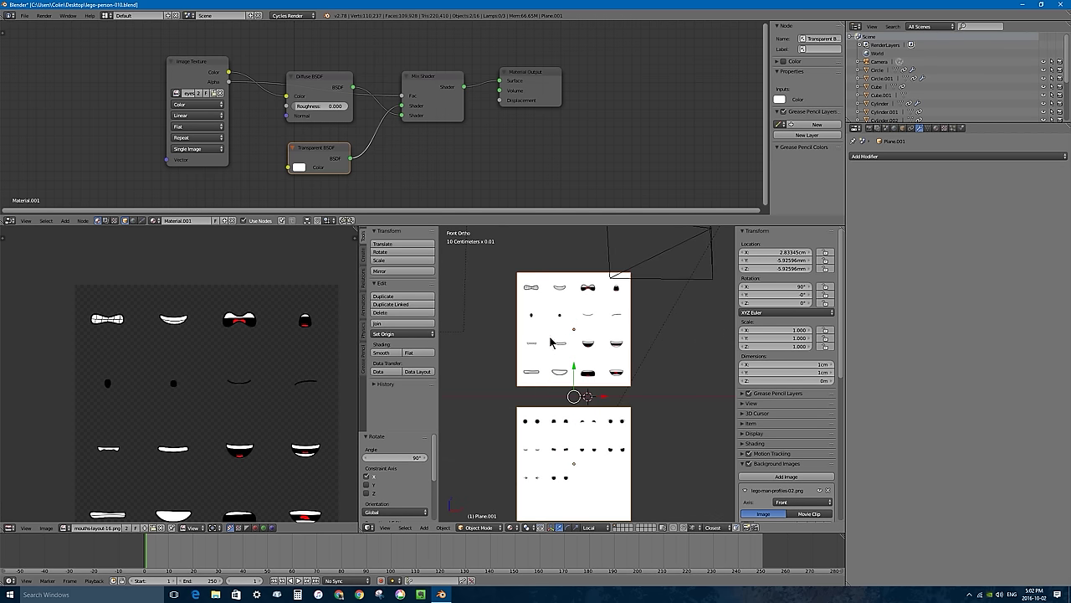
pyautogui.scroll(1, 599, 360)
pyautogui.press('Tab')
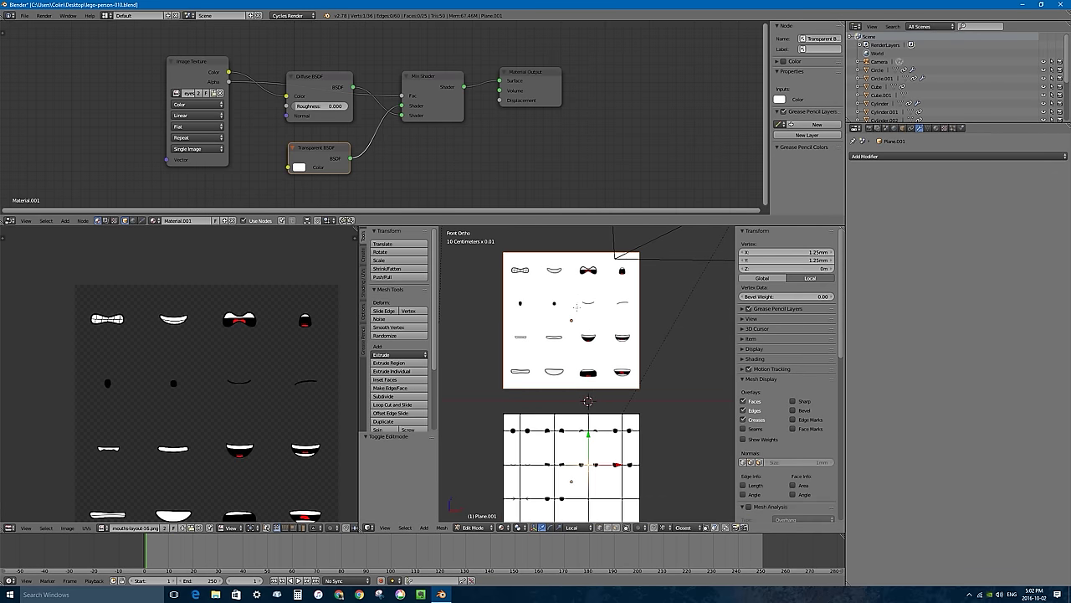
pyautogui.press('Tab')
pyautogui.rightClick(586, 293)
pyautogui.press('Tab')
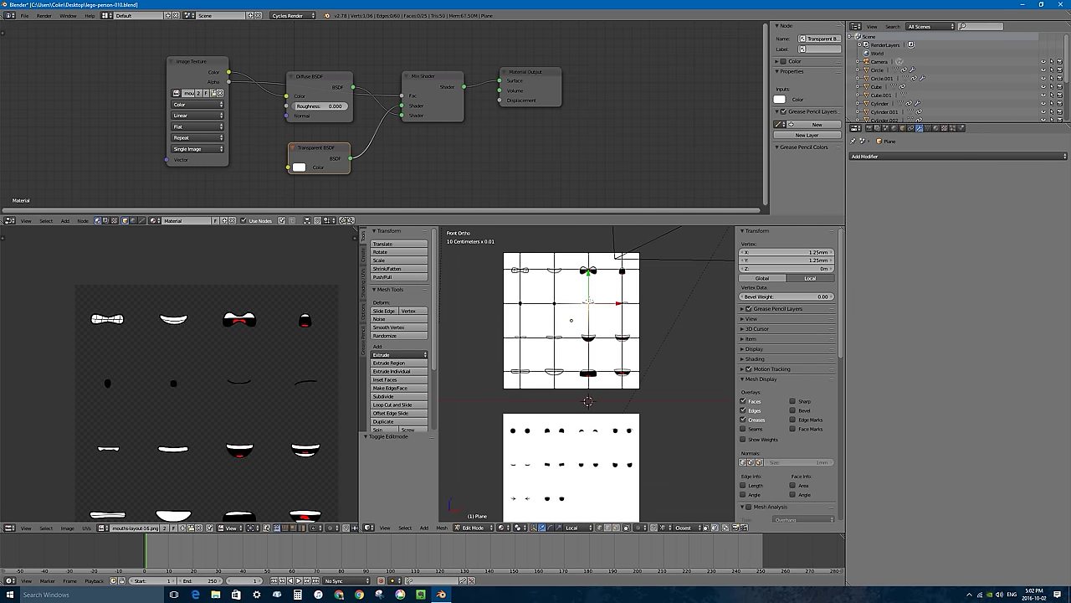
# - Snap the 3D cursor to the mouth plane's selected vertex at the thin smile and return to Object Mode
pyautogui.press('p')
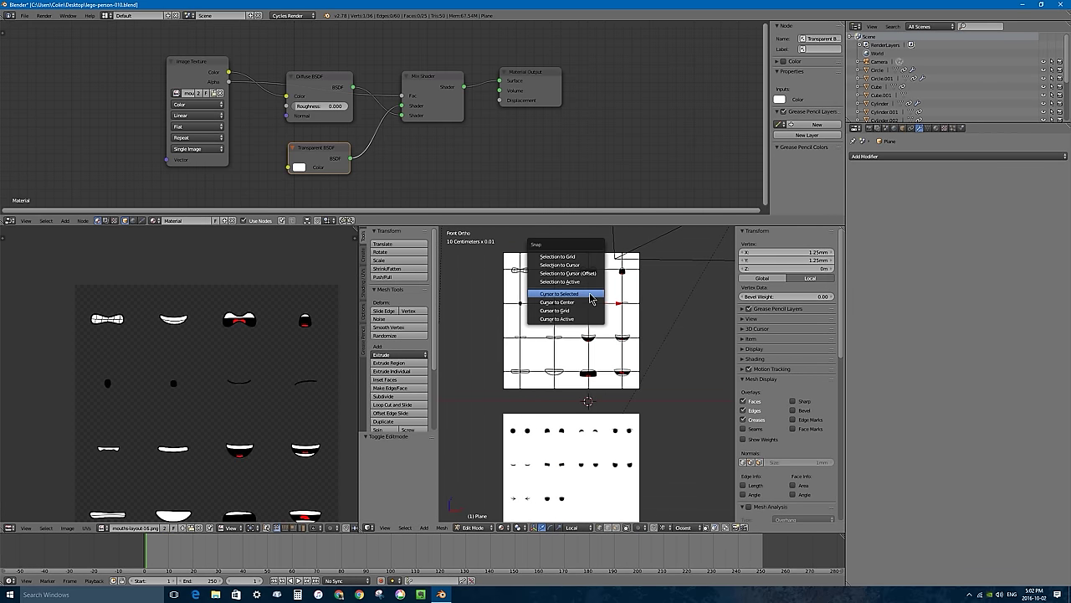
pyautogui.click(588, 291)
pyautogui.press('Tab')
pyautogui.scroll(3, 587, 302)
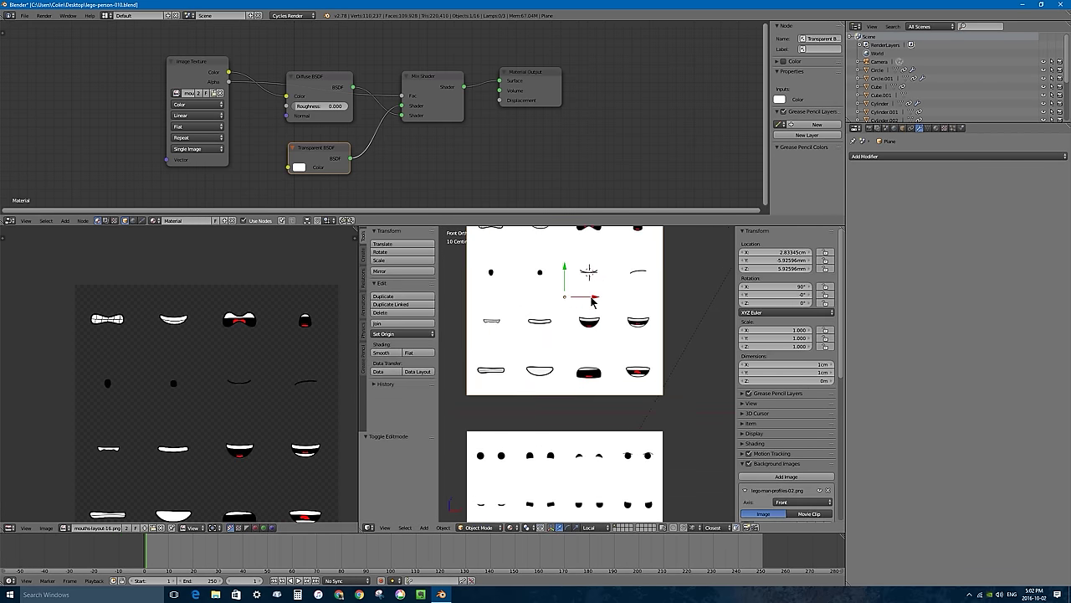
# - Add a single-bone armature at the 3D cursor on the thin smile
pyautogui.scroll(-1, 588, 301)
pyautogui.keyDown('shift'); pyautogui.scroll(1, 588, 302); pyautogui.keyUp('shift')
pyautogui.hotkey('shift', 'a')
pyautogui.moveTo(599, 335)
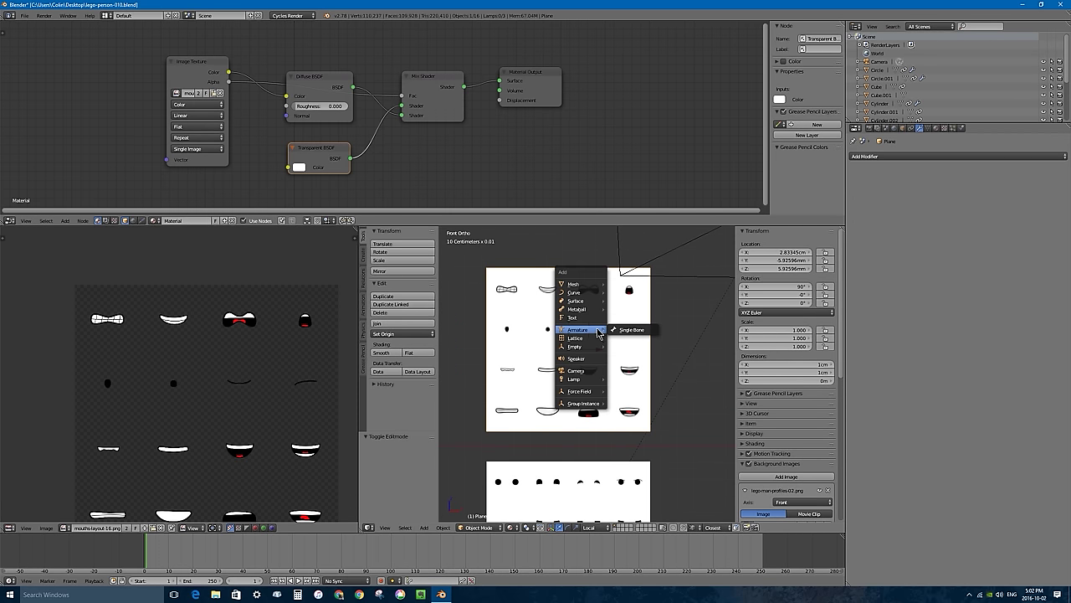
pyautogui.click(636, 330)
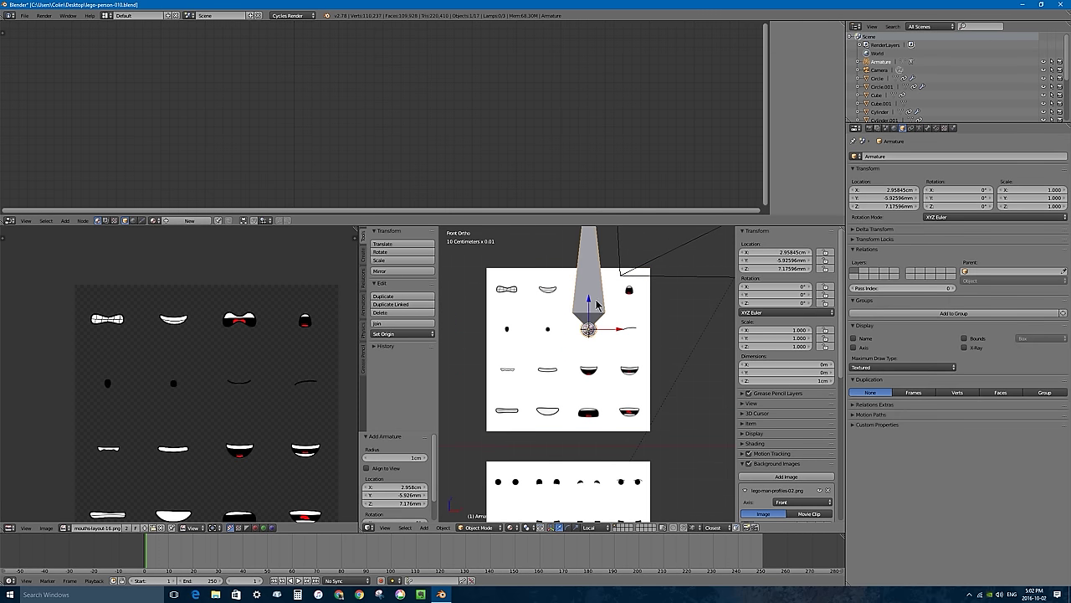
pyautogui.keyDown('shift'); pyautogui.scroll(3, 593, 322); pyautogui.keyUp('shift')
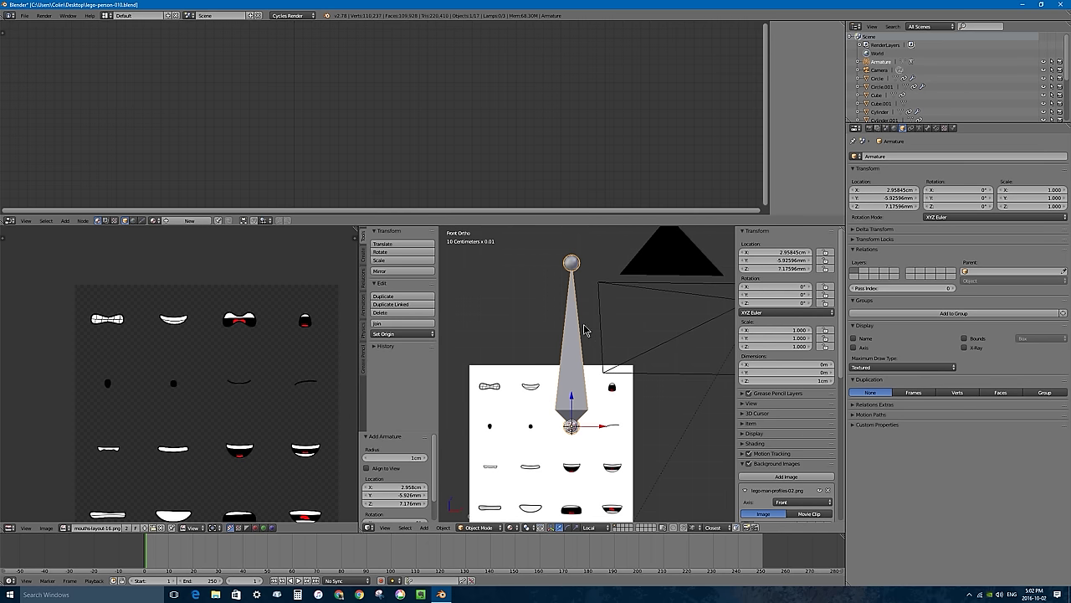
# - In Edit Mode, lower the bone's tip along Z to make the bone about 1.55 mm long
pyautogui.press('Tab')
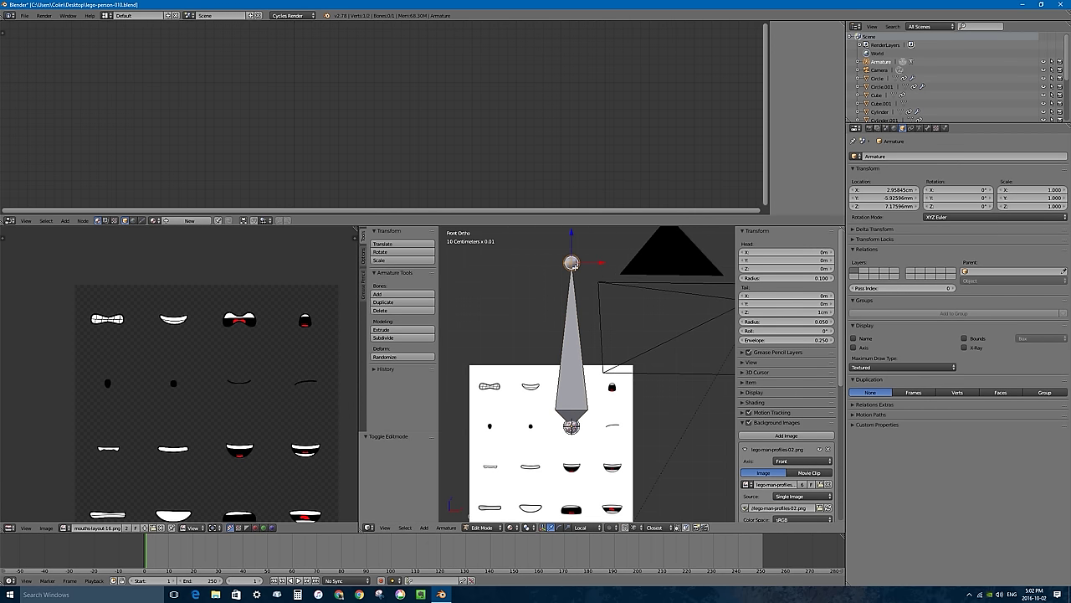
pyautogui.press('g')
pyautogui.press('Escape')
pyautogui.press('g')
pyautogui.press('z')
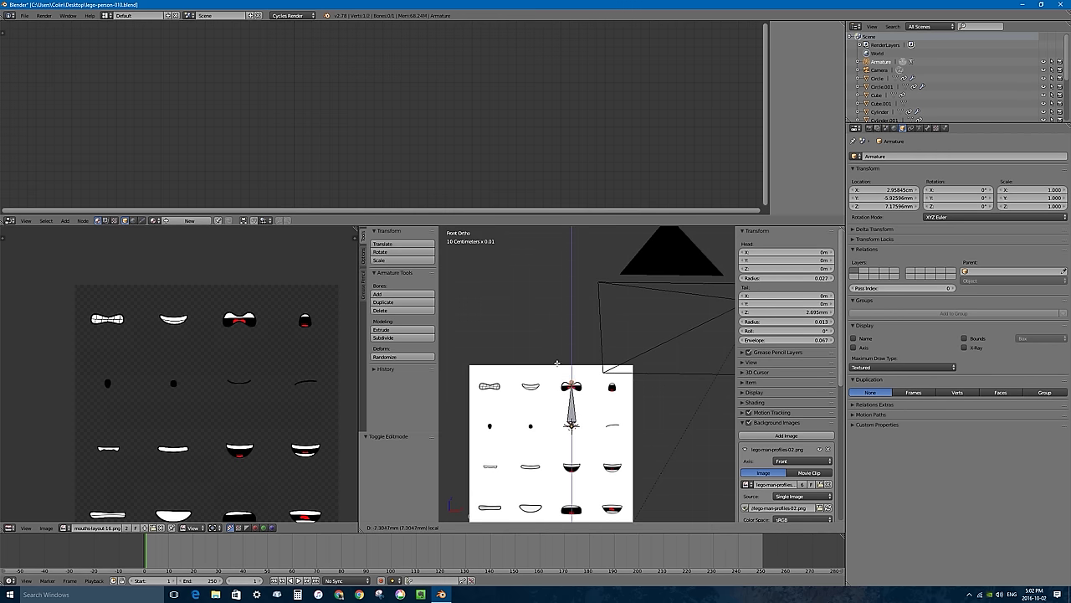
pyautogui.click(569, 368)
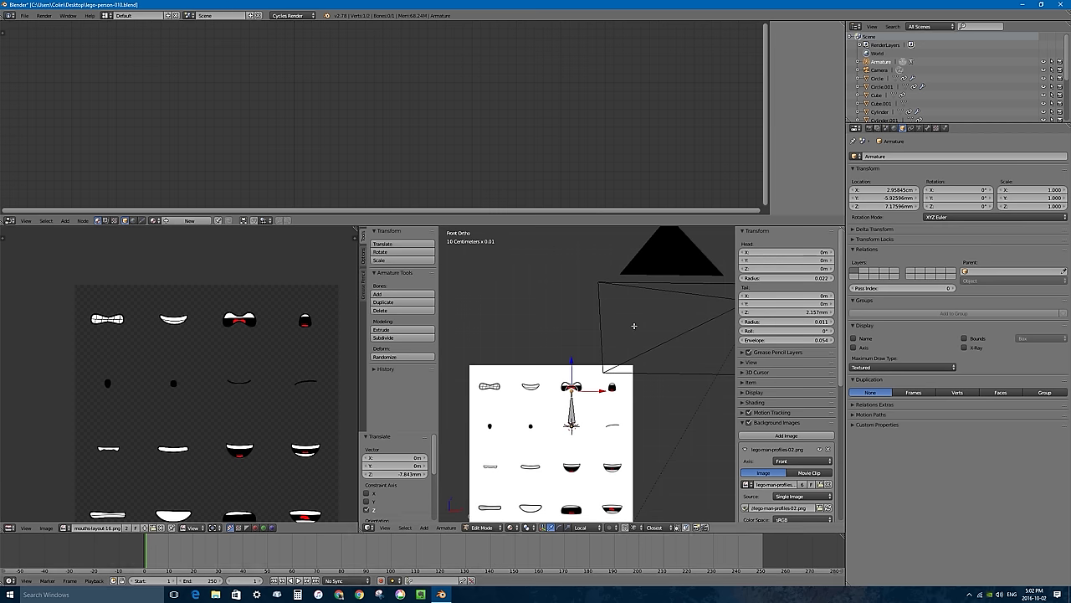
pyautogui.scroll(4, 566, 403)
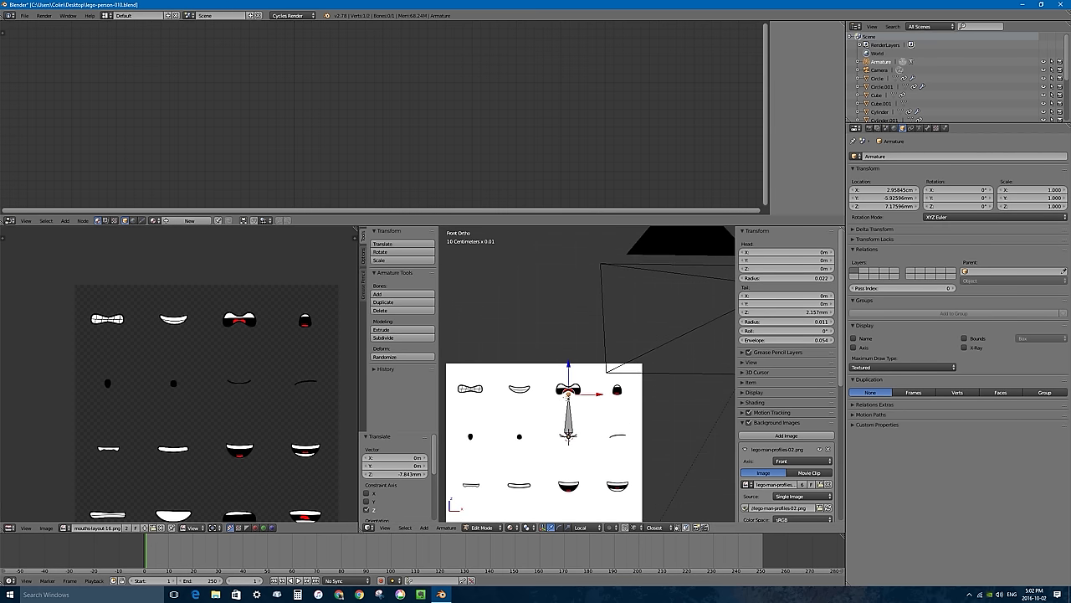
pyautogui.press('g')
pyautogui.press('z')
pyautogui.press('z')
pyautogui.click(555, 402)
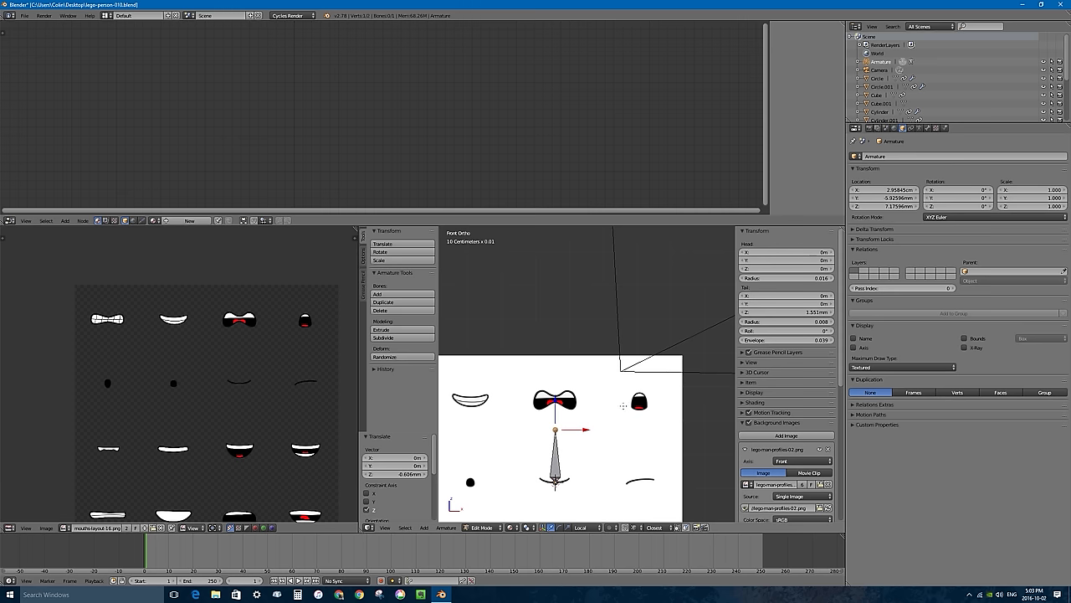
# - Add a second bone at the 3D cursor and lower its tip to make it about 1.02 mm long
pyautogui.hotkey('shift', 'a')
pyautogui.scroll(-3, 596, 452)
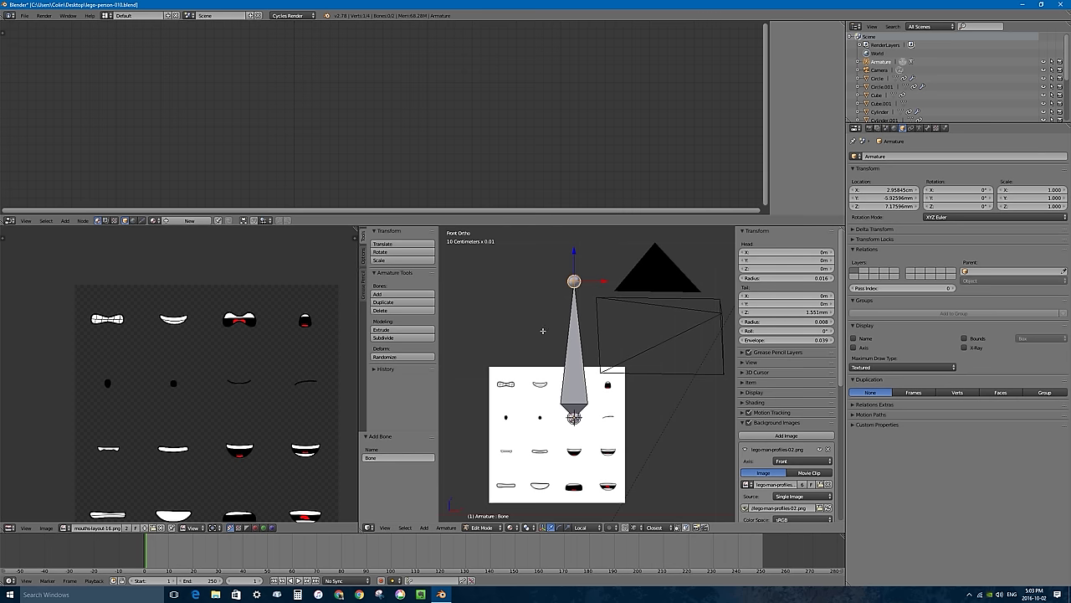
pyautogui.moveTo(576, 257); pyautogui.dragTo(576, 361)
pyautogui.scroll(1, 576, 364)
pyautogui.scroll(6, 575, 385)
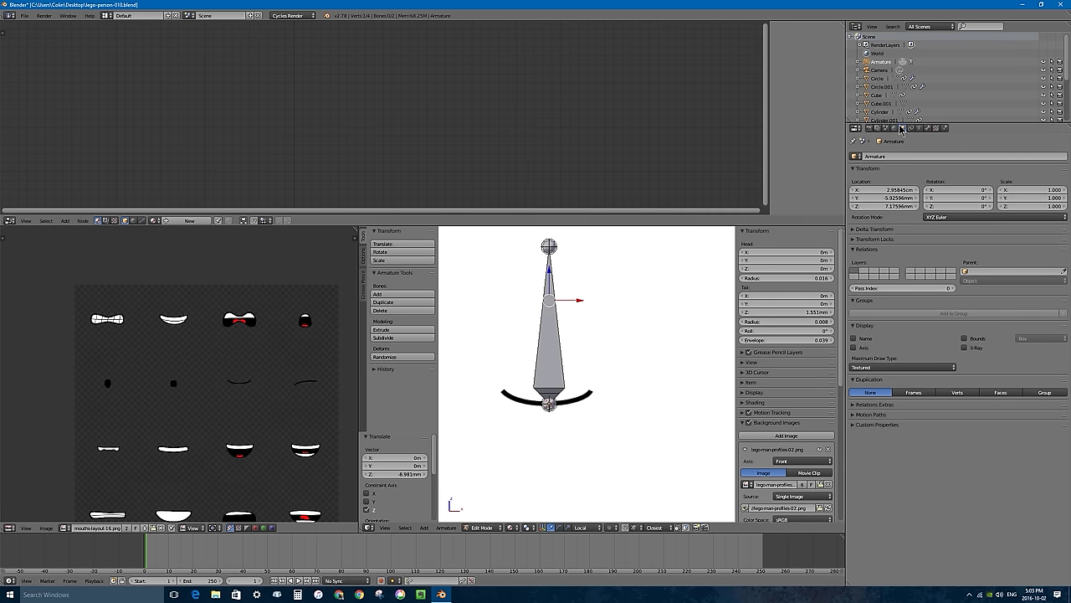
# - Set the armature's maximum draw type to Wire
pyautogui.click(873, 368)
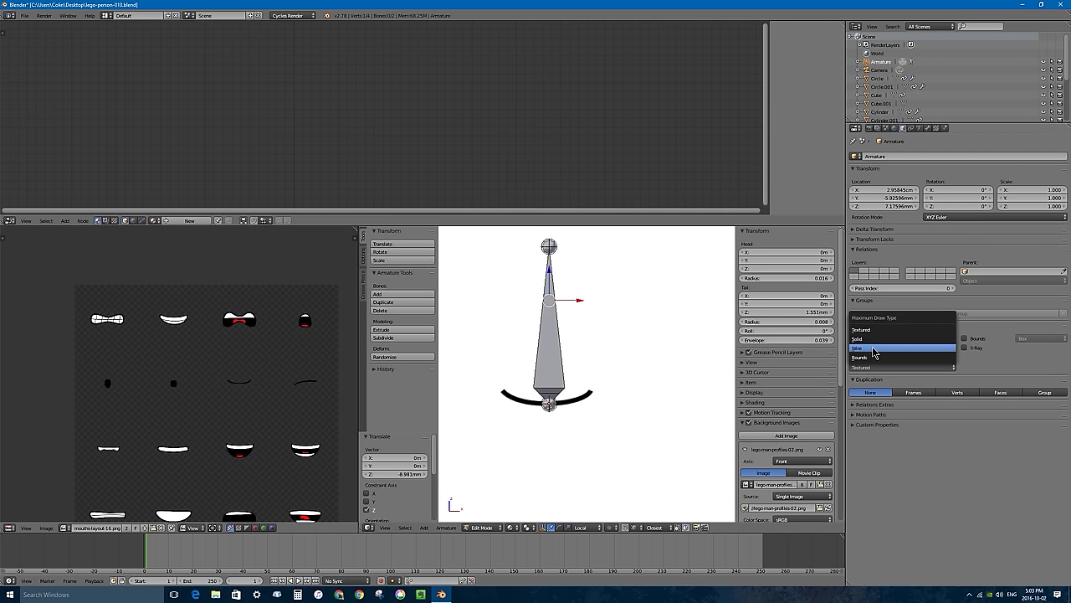
pyautogui.click(873, 348)
# - Select the longer bone and rename it bone.base
pyautogui.rightClick(559, 303)
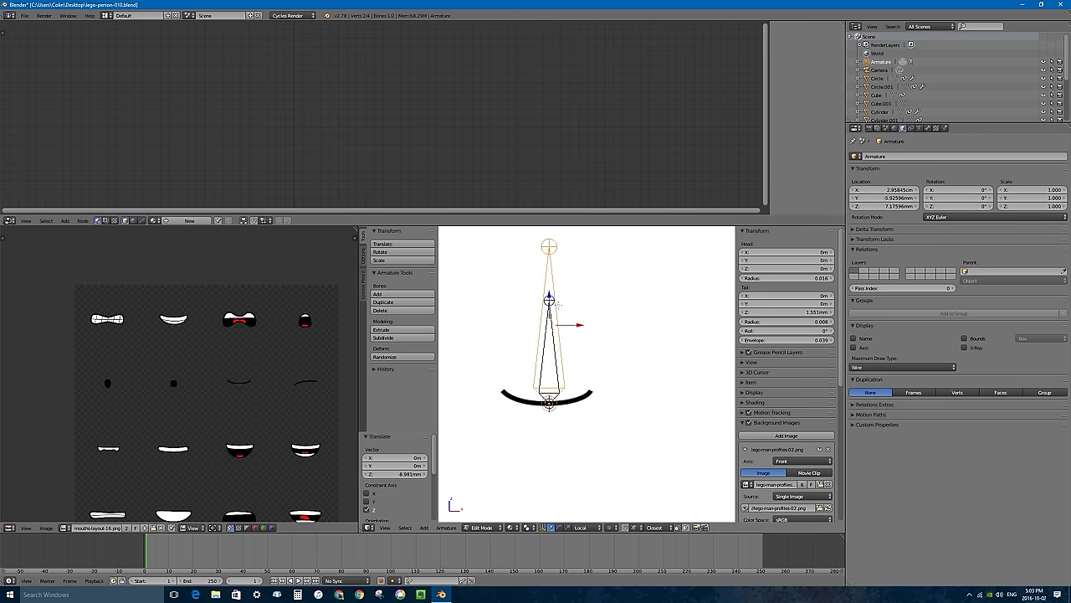
pyautogui.click(927, 127)
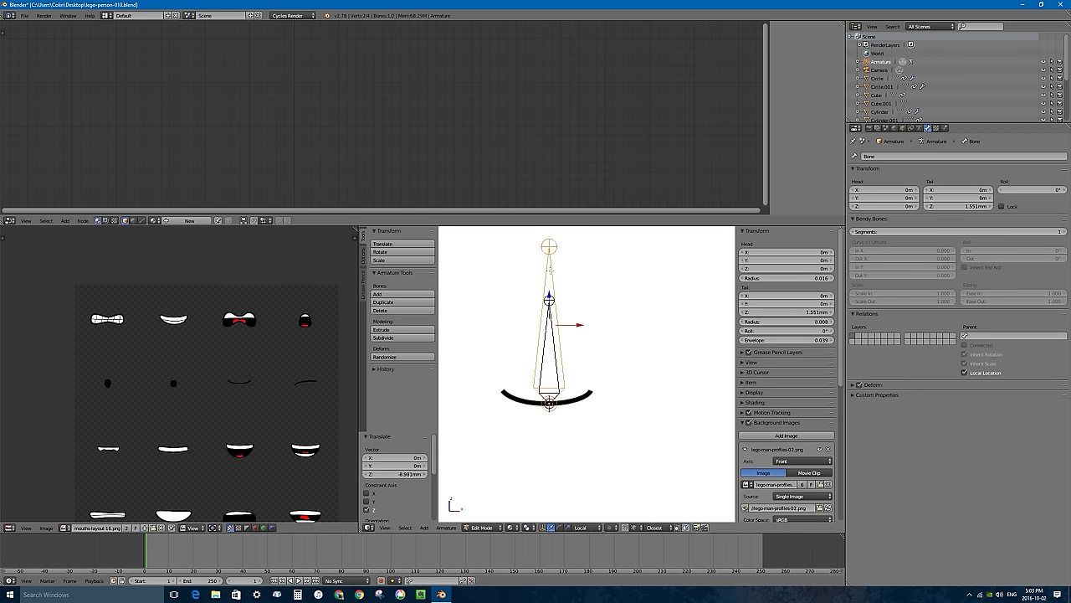
pyautogui.click(880, 156)
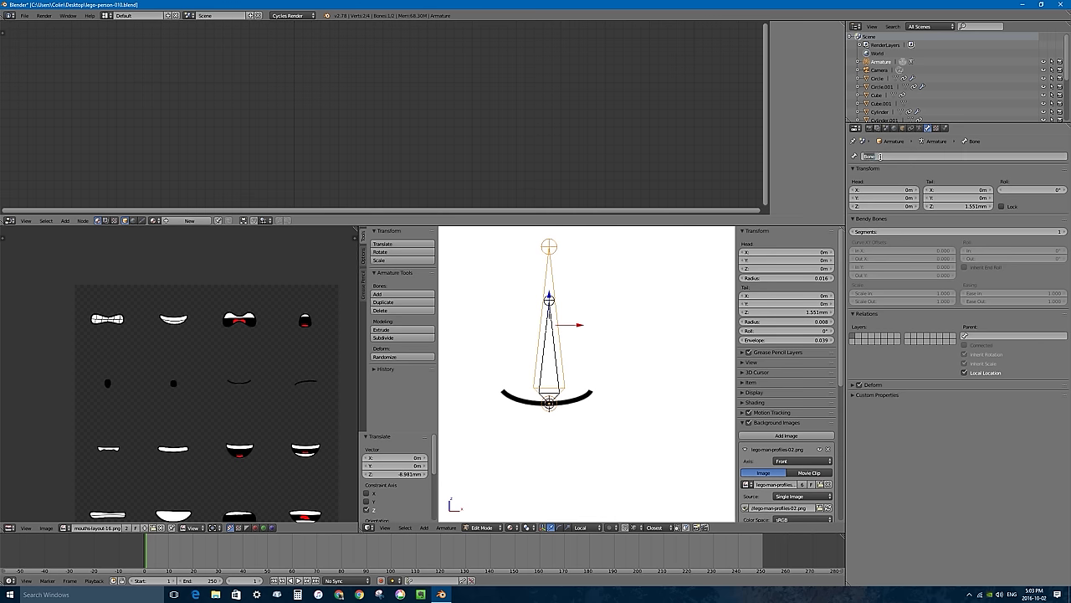
pyautogui.write('body')
pyautogui.write('.base')
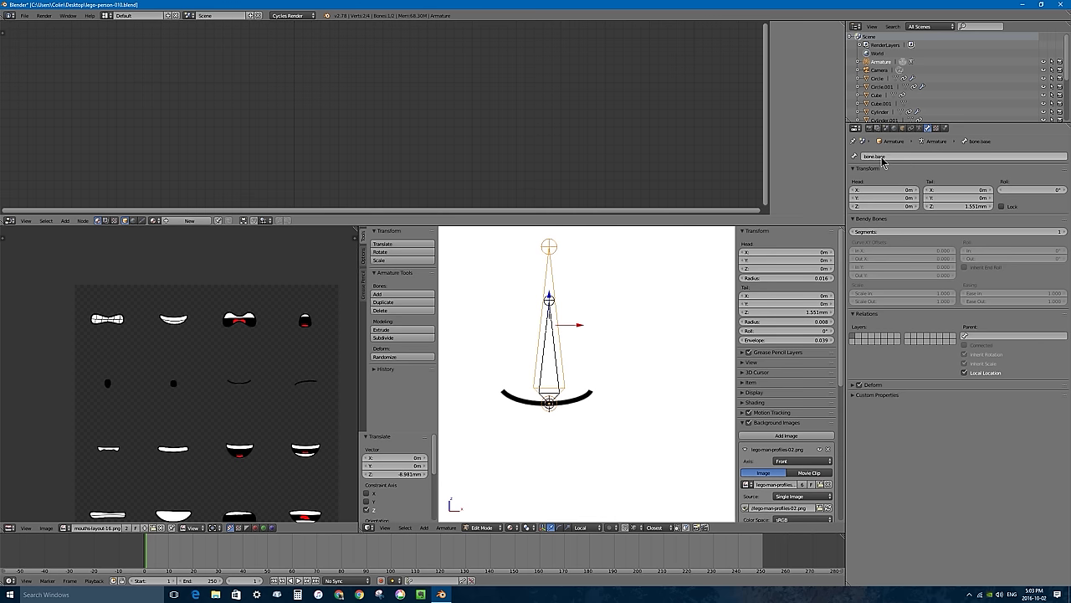
pyautogui.press('Return')
# - Select the shorter inner bone and rename it mouth.target
pyautogui.rightClick(551, 323)
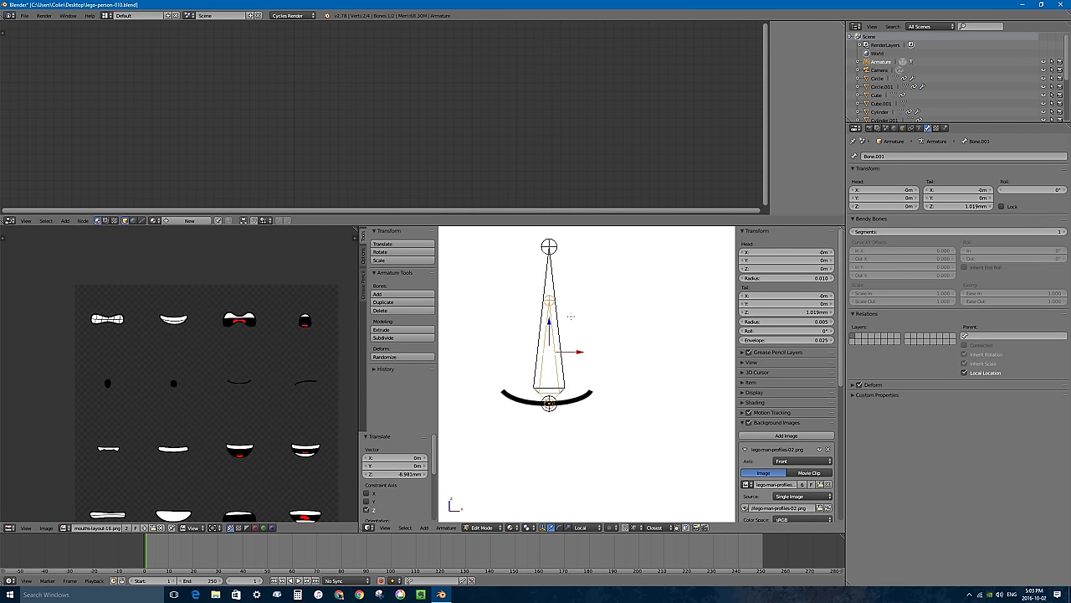
pyautogui.click(886, 157)
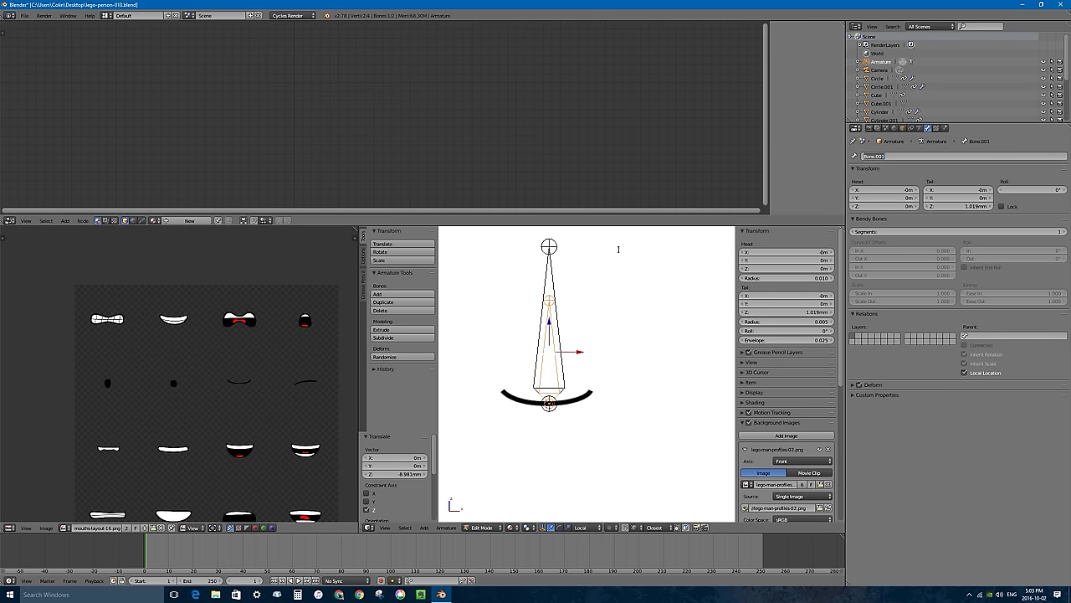
pyautogui.write('mouth.target')
pyautogui.press('Return')
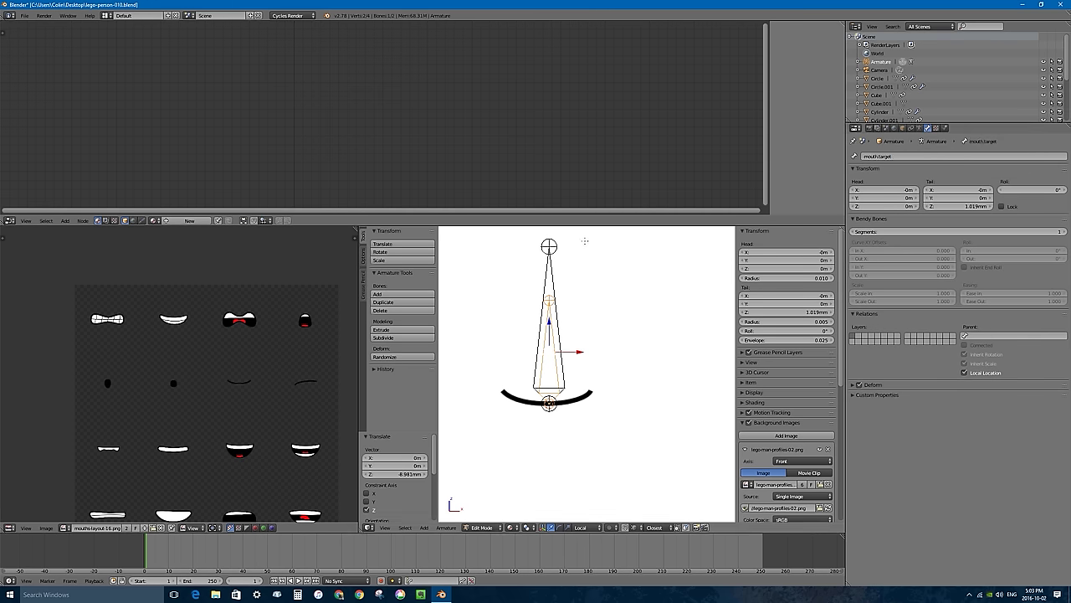
# - Select the longer outer bone and rename it mouth.base
pyautogui.rightClick(556, 262)
pyautogui.click(885, 157)
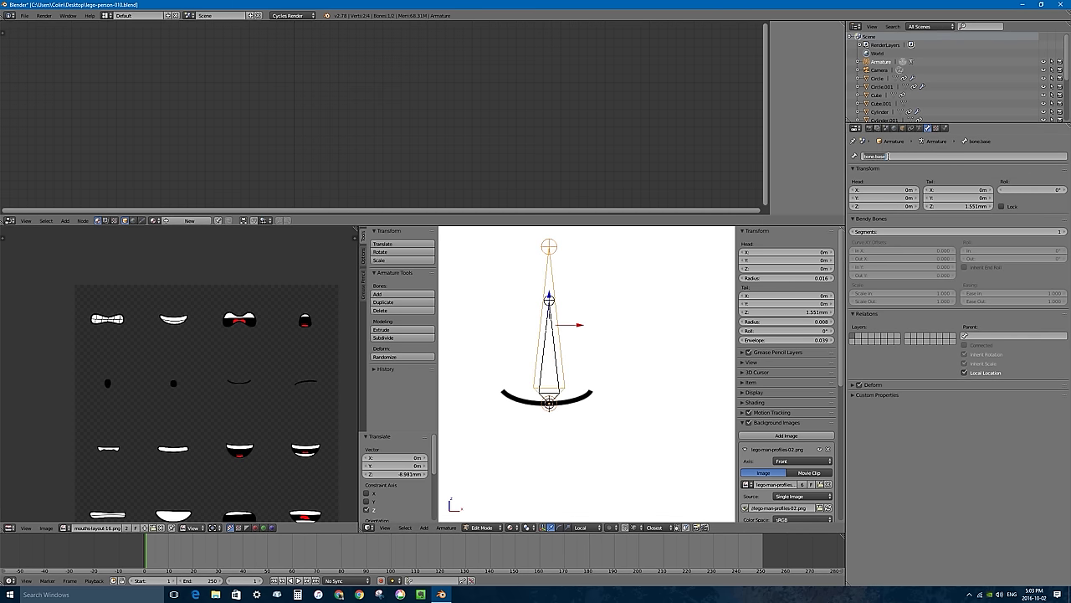
pyautogui.write('mouth.base')
pyautogui.press('Return')
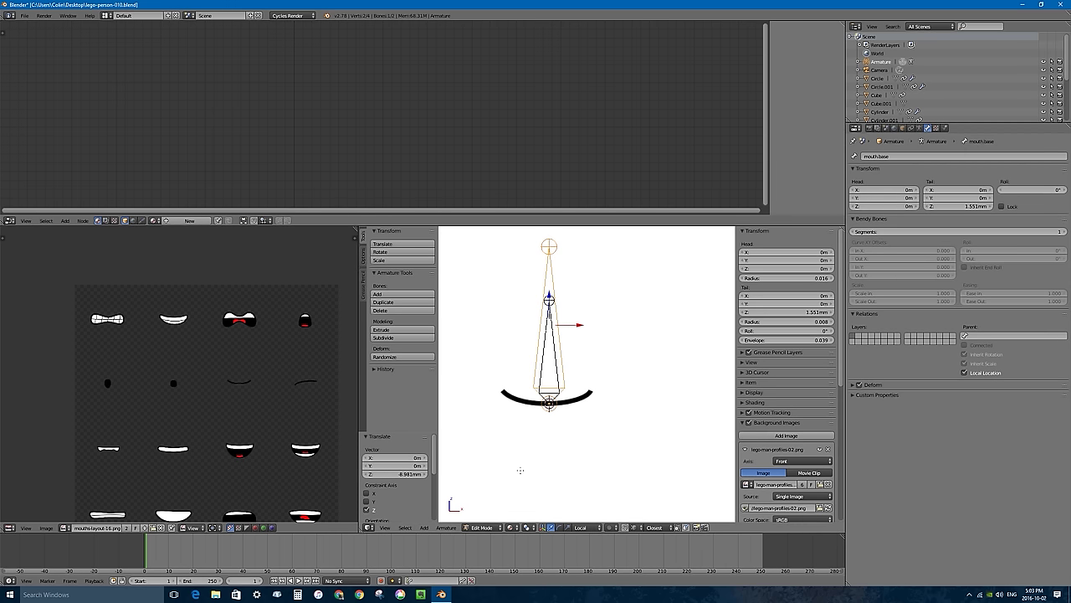
# - Return to Object Mode and rename the armature object armature.mouth
pyautogui.press('Tab')
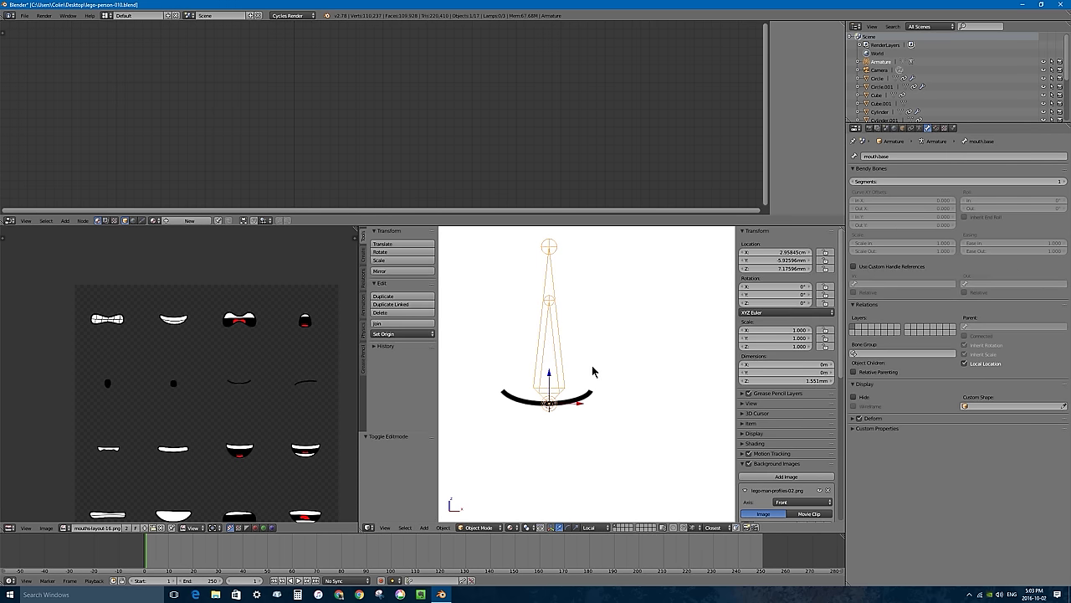
pyautogui.click(903, 128)
pyautogui.click(905, 156)
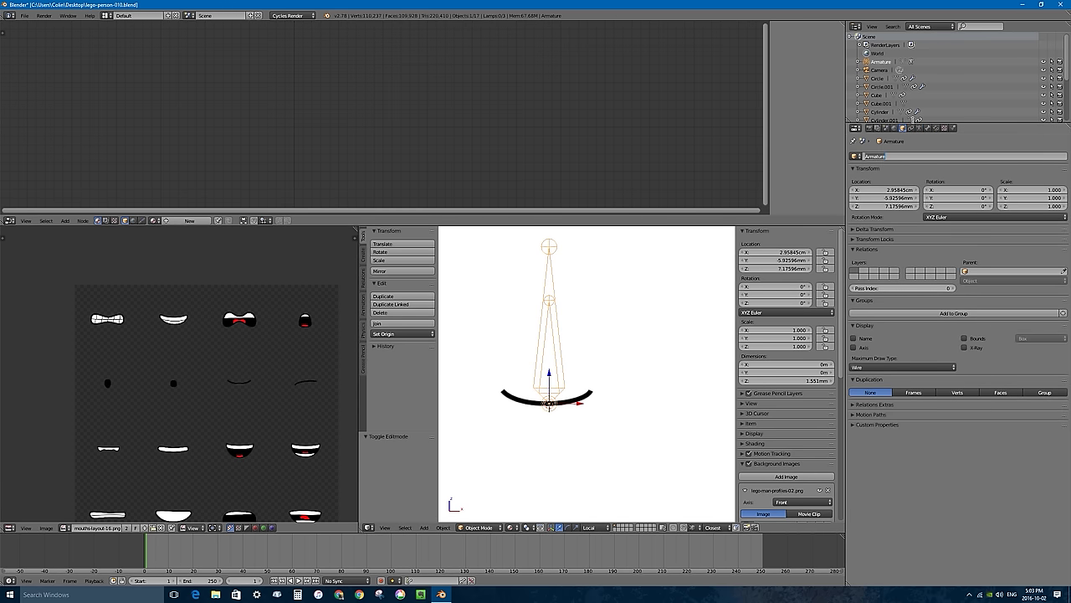
pyautogui.press('Return')
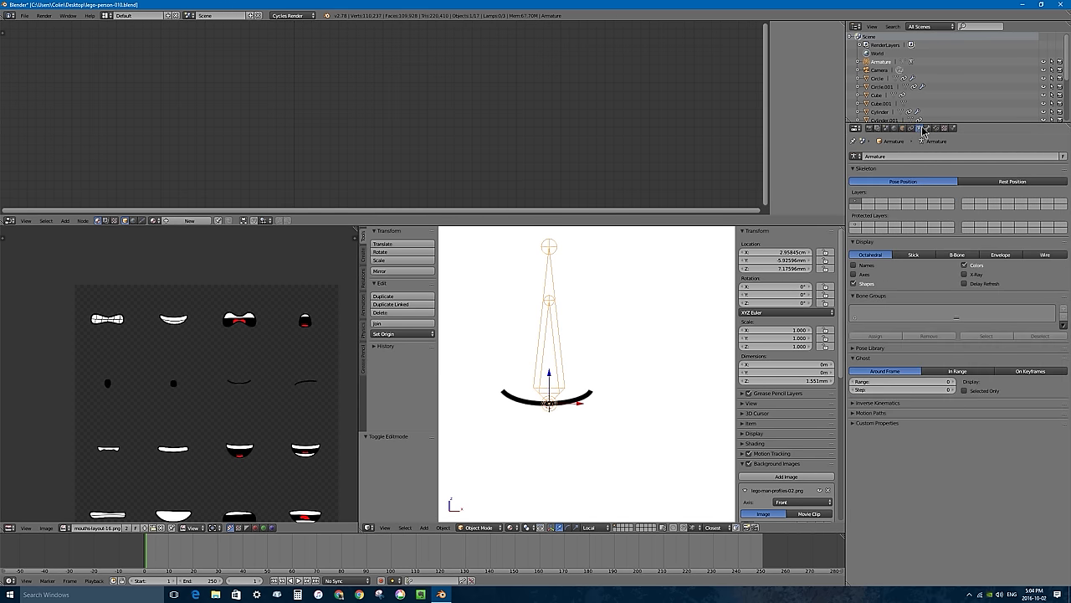
pyautogui.click(892, 157)
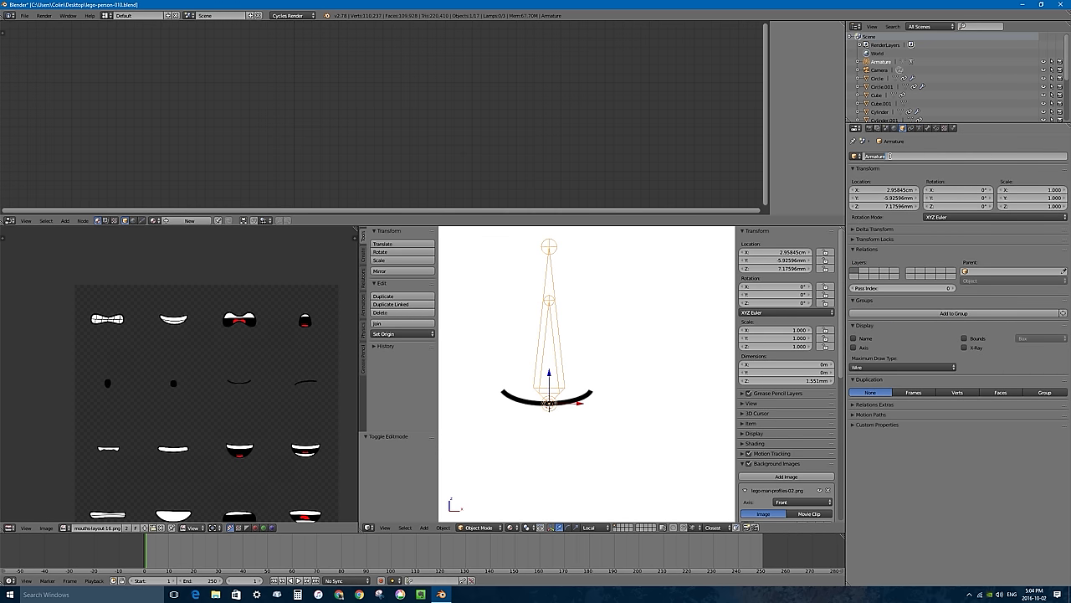
pyautogui.write('armature.mouth')
pyautogui.press('Return')
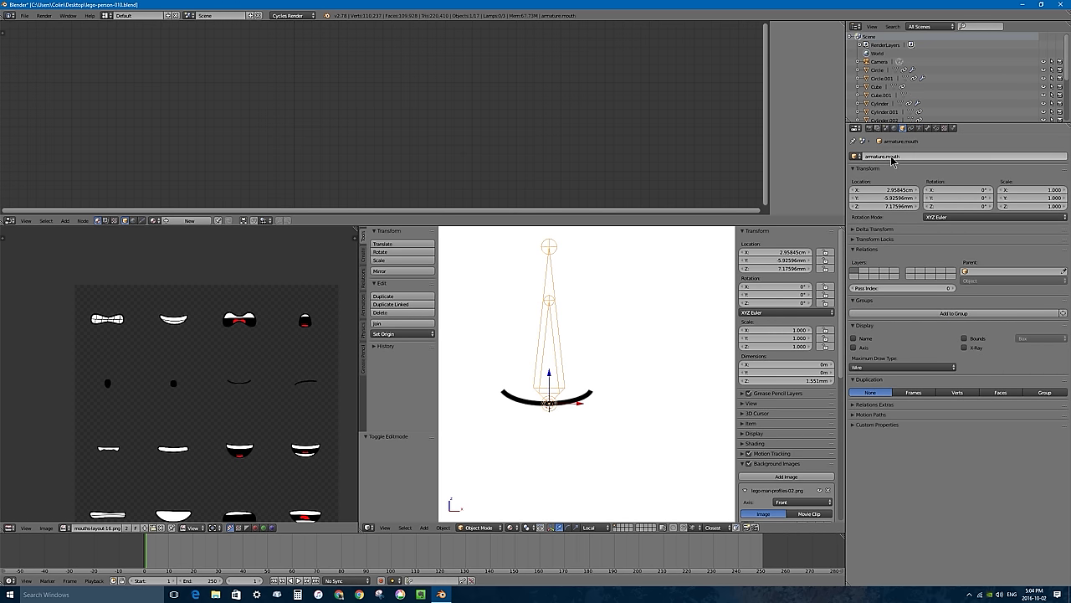
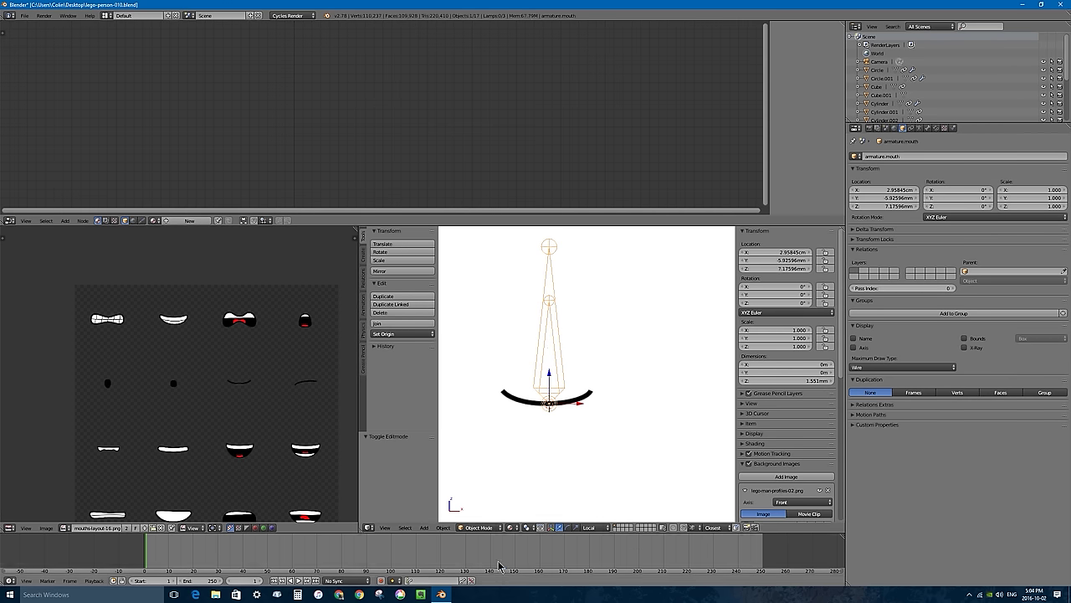
# - Switch the armature to Pose Mode and try moving the short target bone away from the base bone
pyautogui.click(484, 528)
pyautogui.click(482, 499)
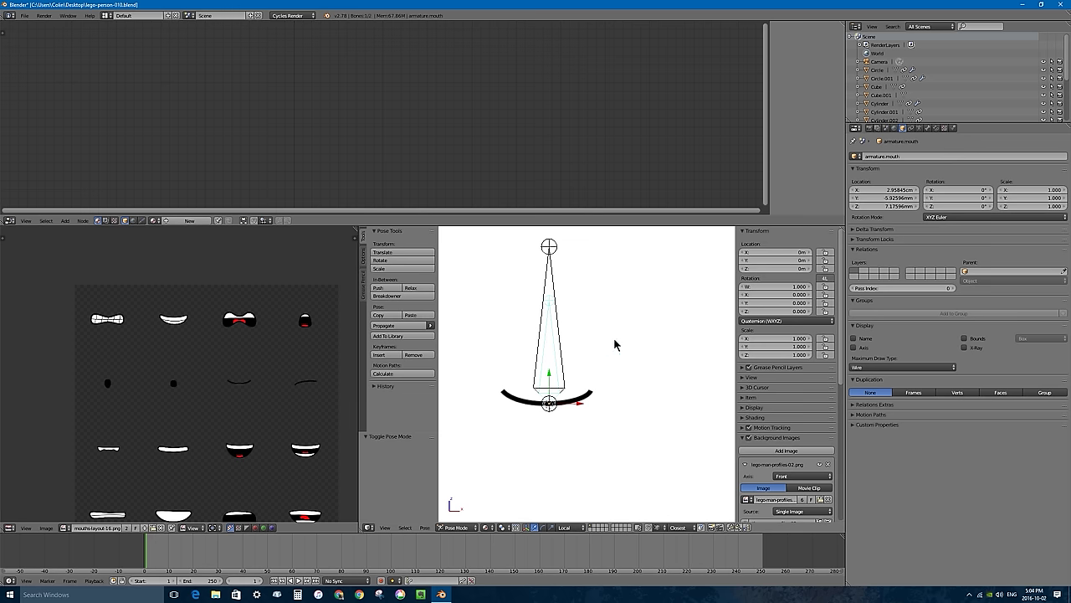
pyautogui.press('g')
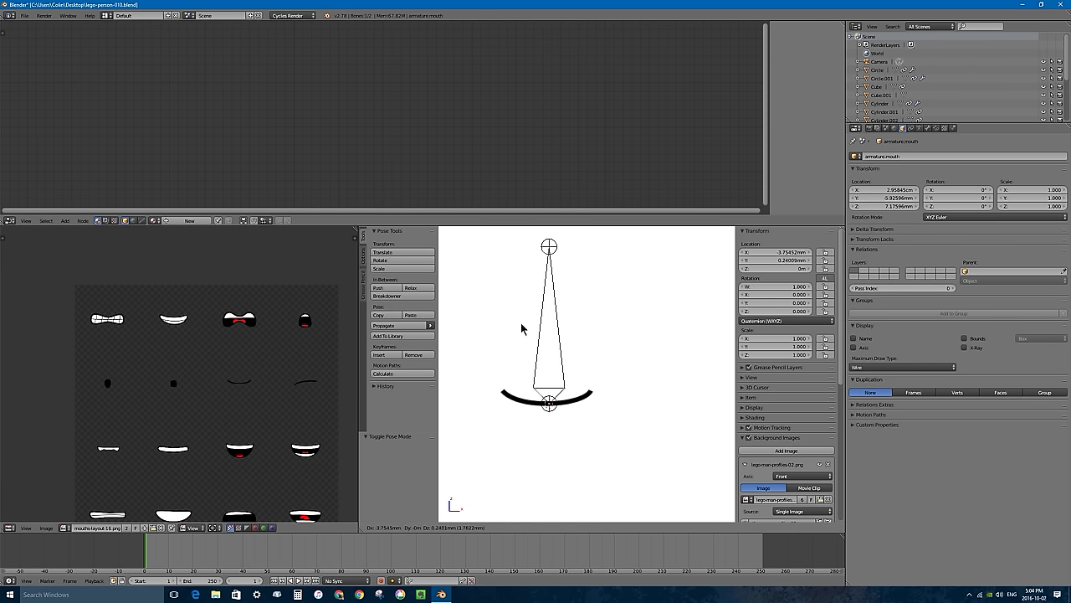
pyautogui.press('Escape')
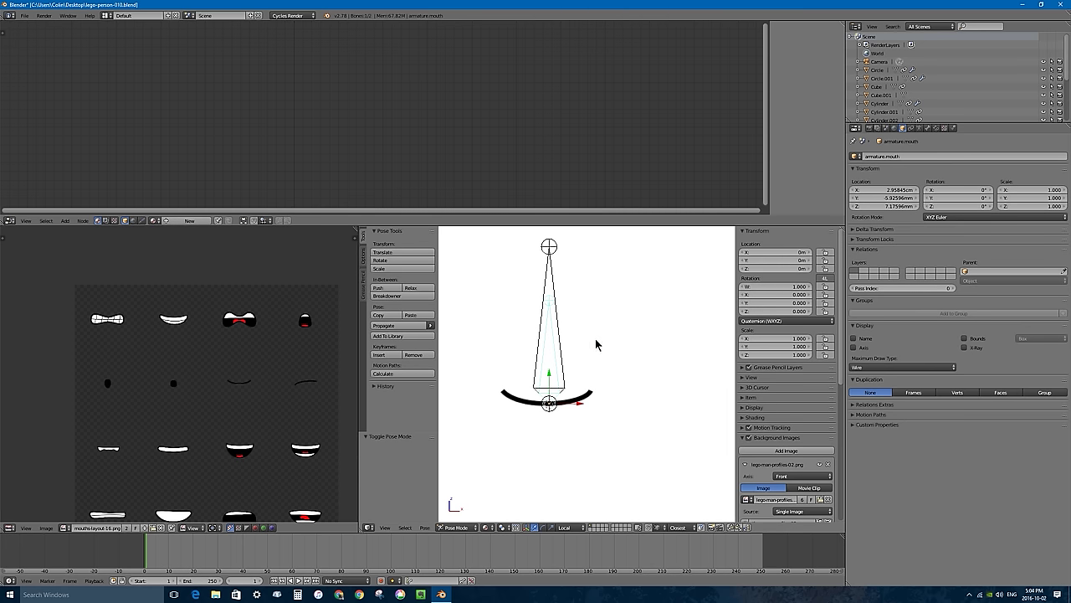
# - Return to Object Mode, select the Lego character's head and show its modifiers
pyautogui.scroll(-8, 569, 317)
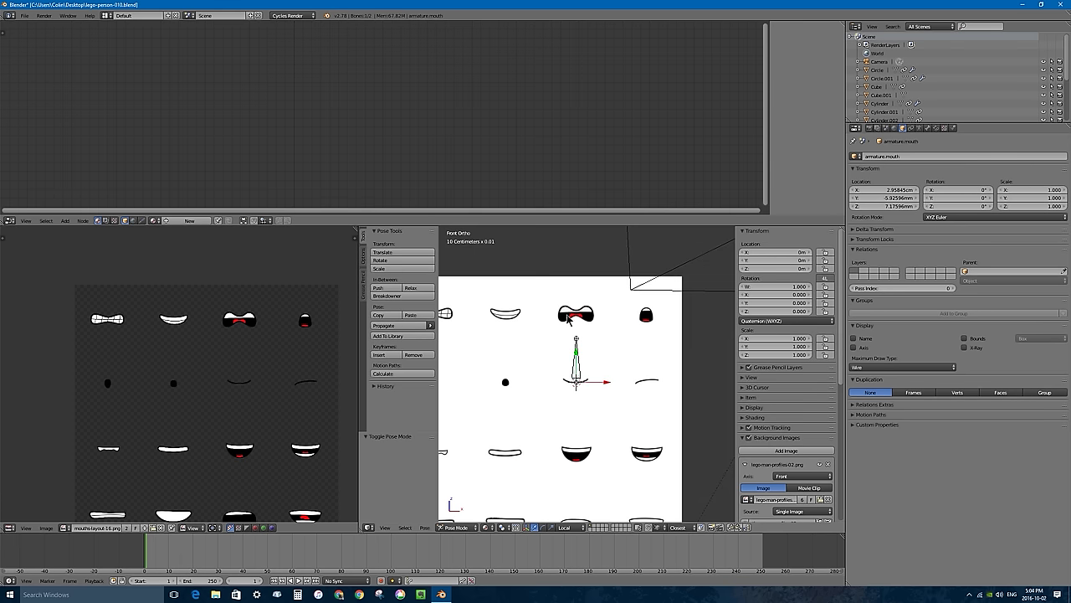
pyautogui.rightClick(451, 404)
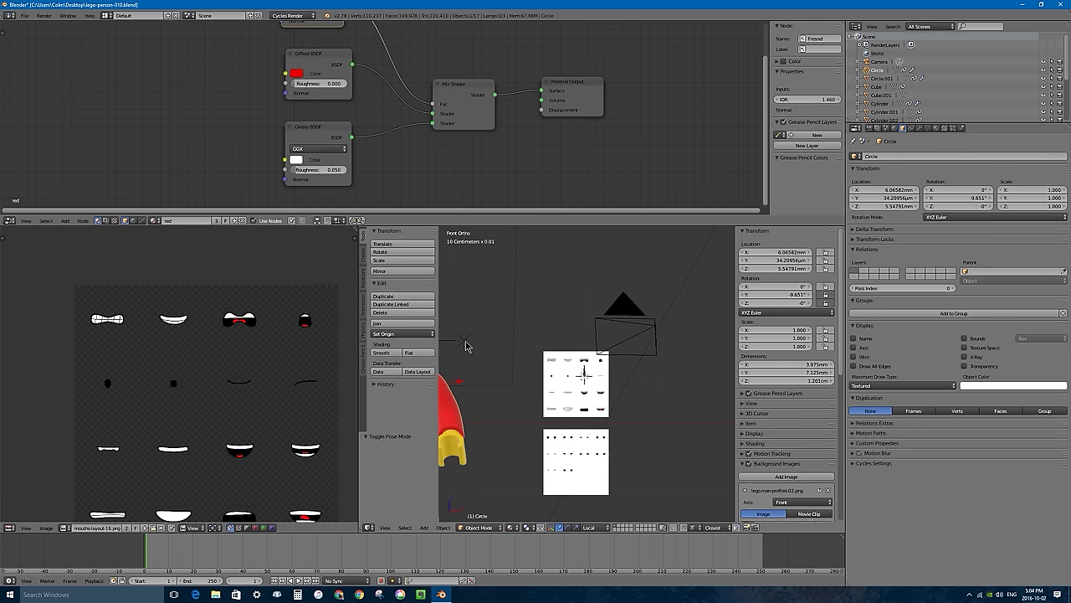
pyautogui.scroll(4, 467, 346)
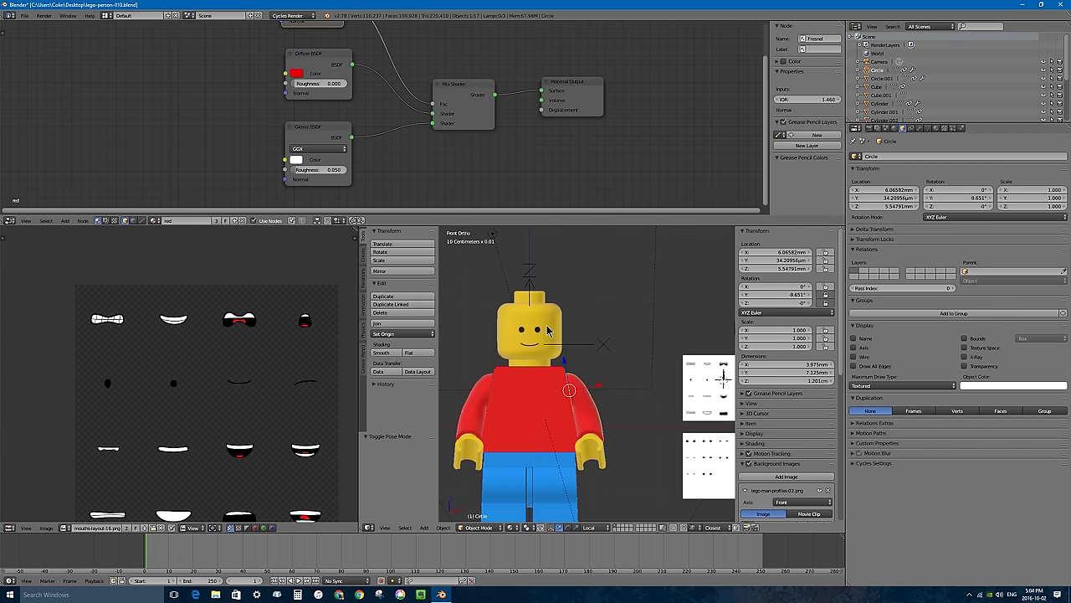
pyautogui.click(920, 128)
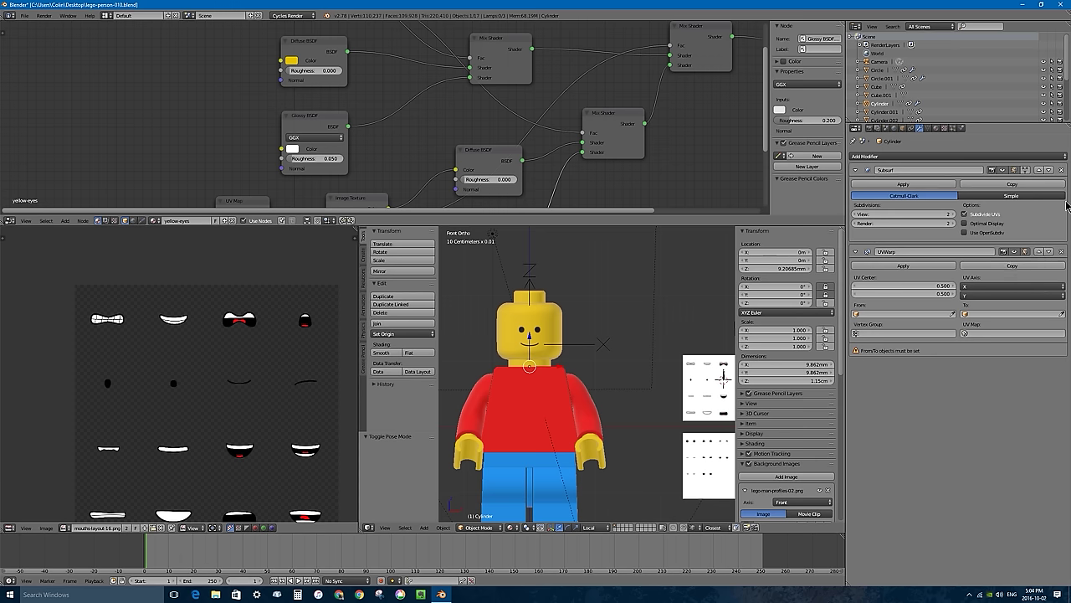
# - Move the UVWarp modifier above Subsurf and set its From object to armature.mouth with the bone mouth.target
pyautogui.click(1039, 252)
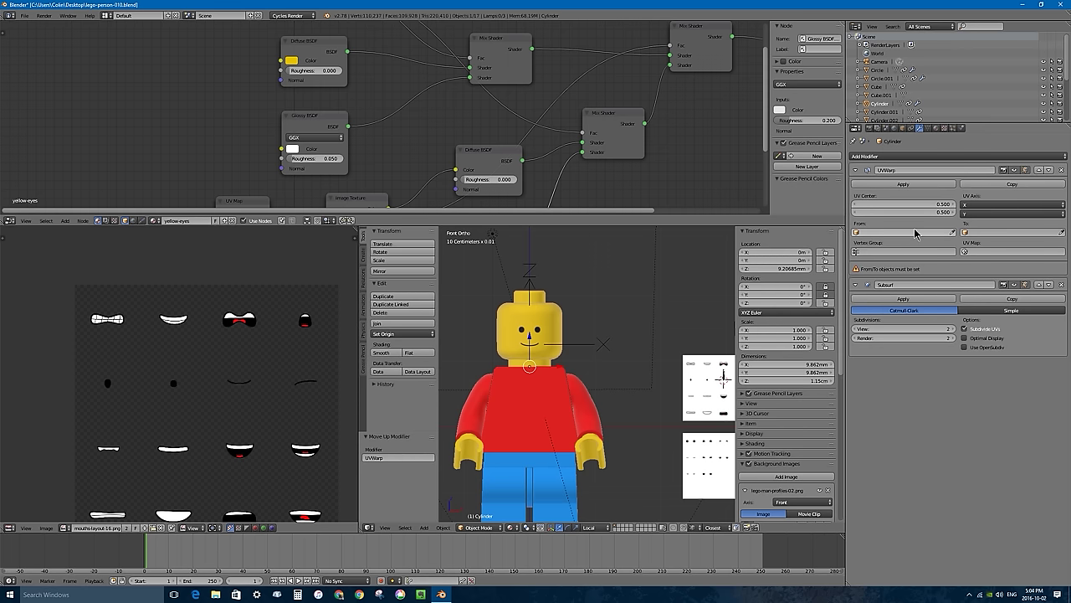
pyautogui.click(876, 232)
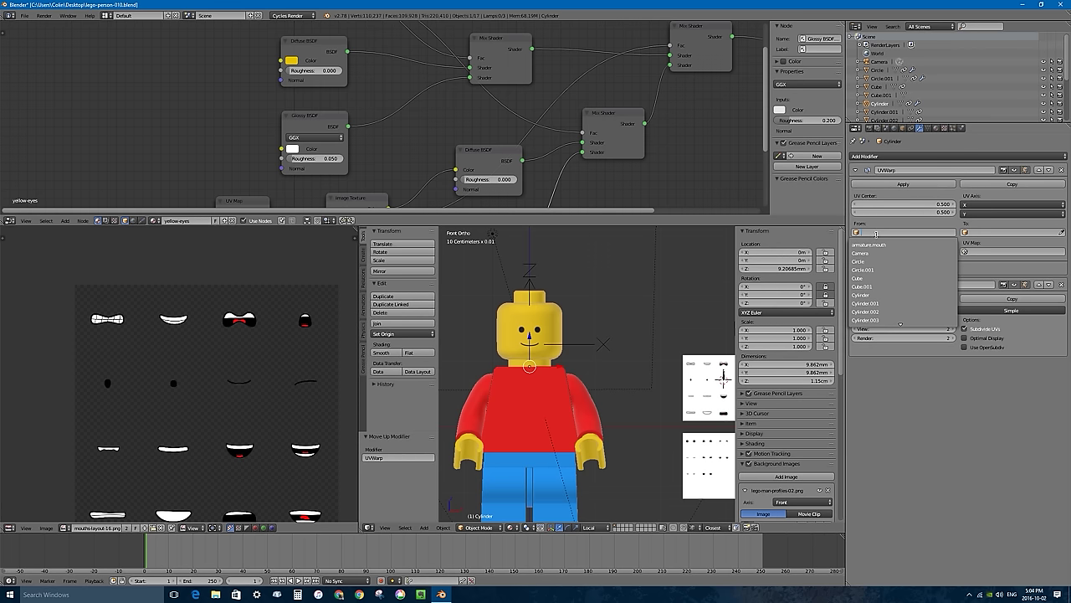
pyautogui.click(868, 245)
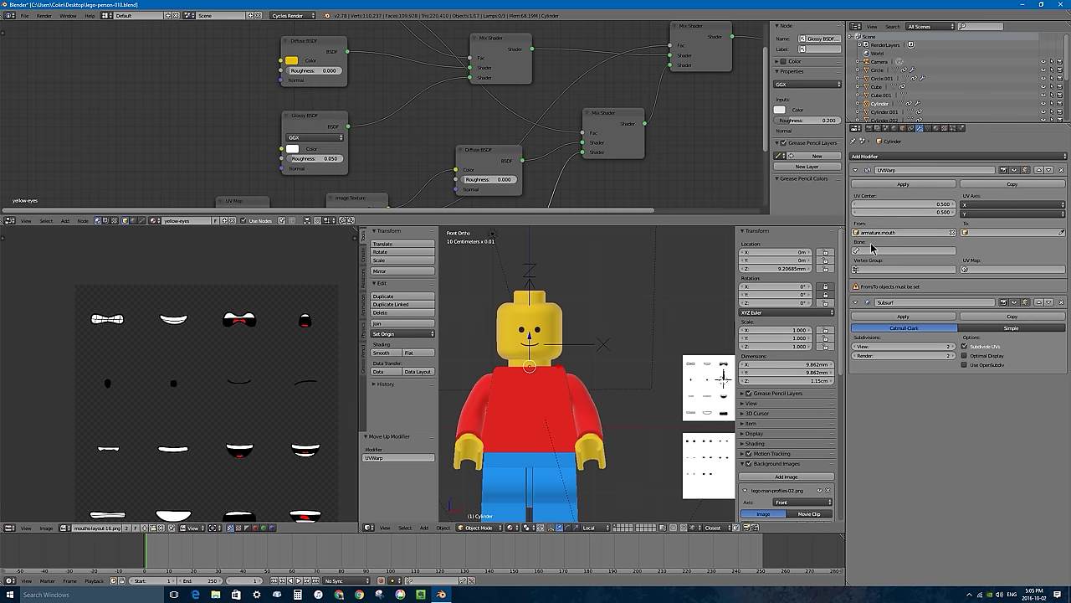
pyautogui.click(867, 250)
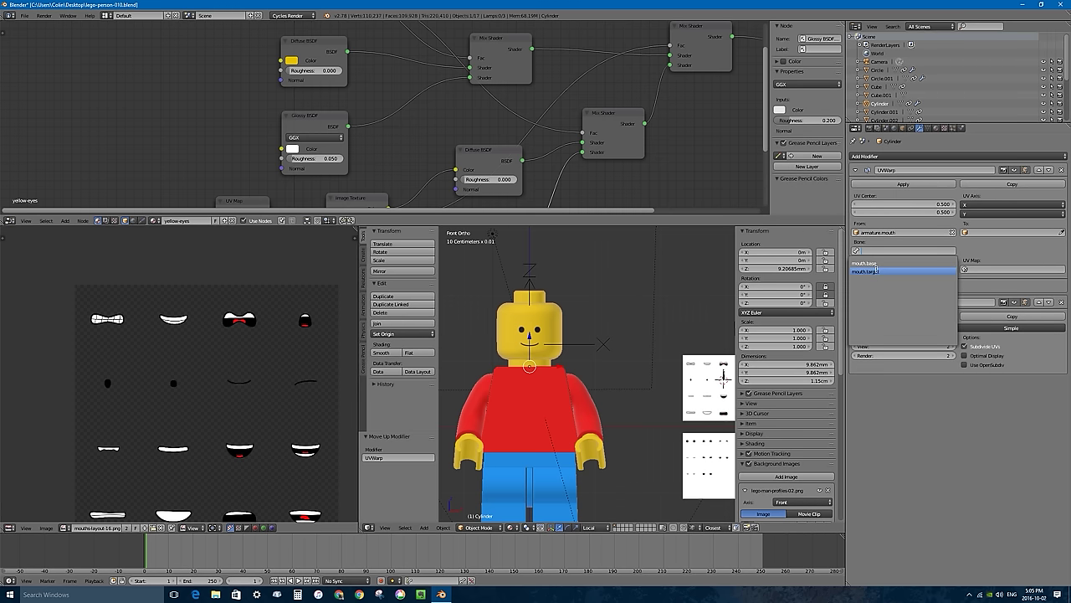
pyautogui.click(867, 271)
# - Set the UVWarp's To object to armature.mouth with the bone mouth.base, and its UV map to UVmouth
pyautogui.click(996, 232)
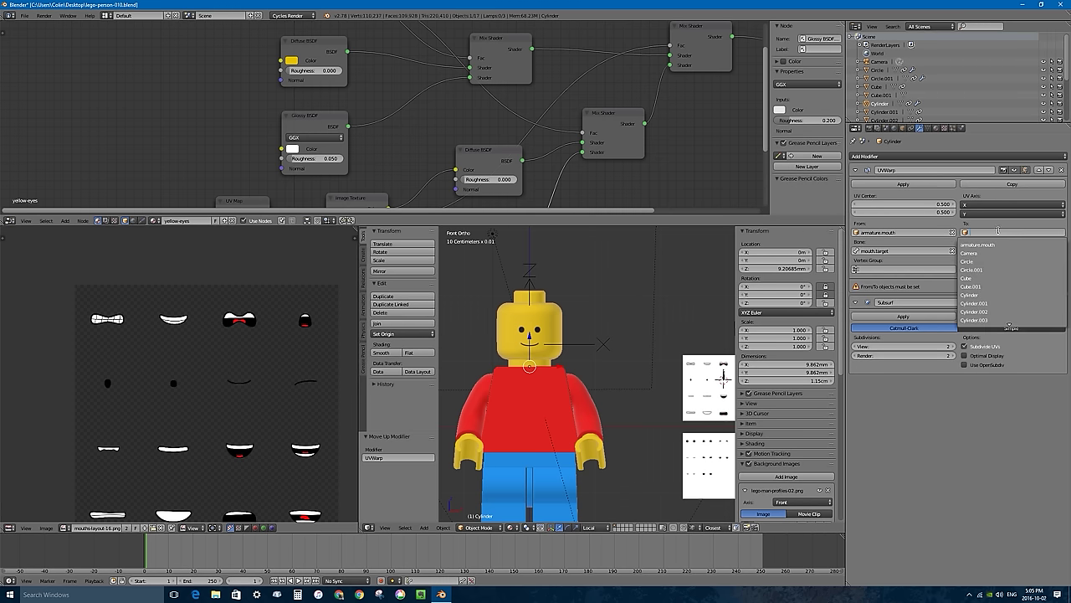
pyautogui.click(988, 244)
pyautogui.click(999, 251)
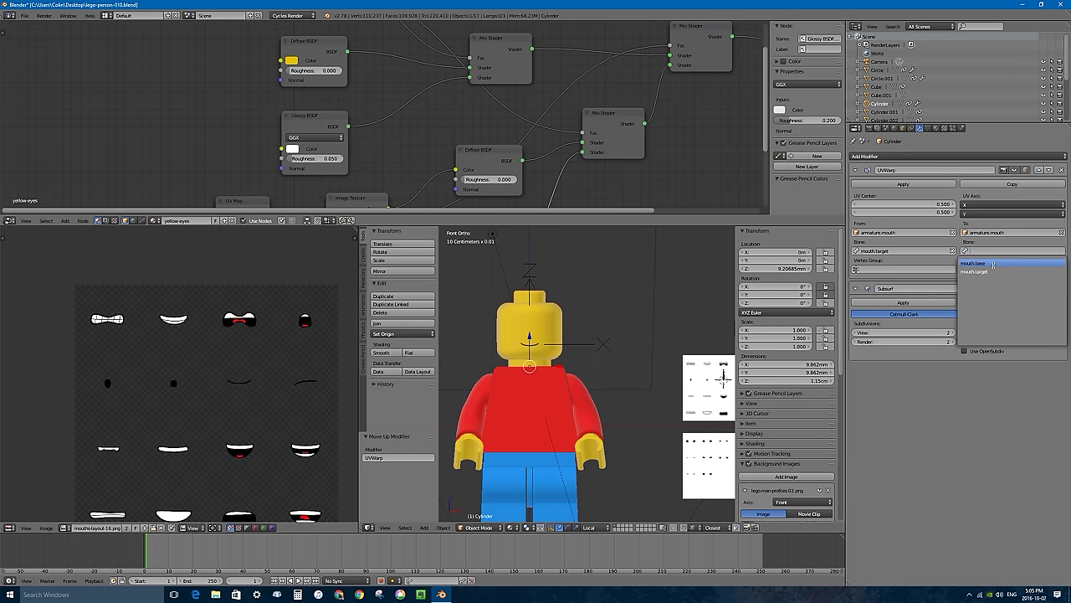
pyautogui.click(993, 264)
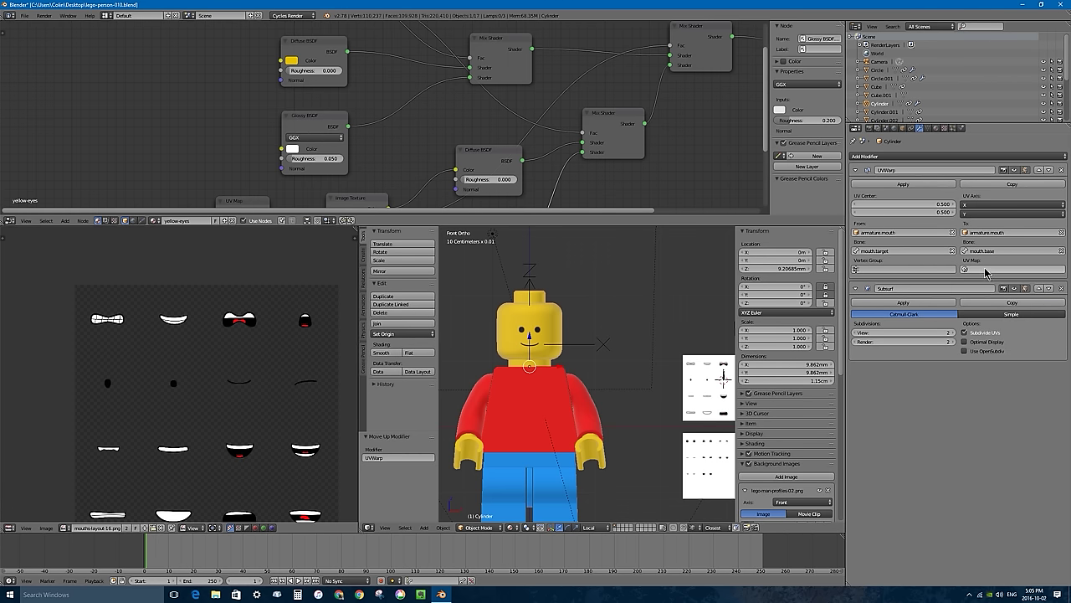
pyautogui.click(983, 270)
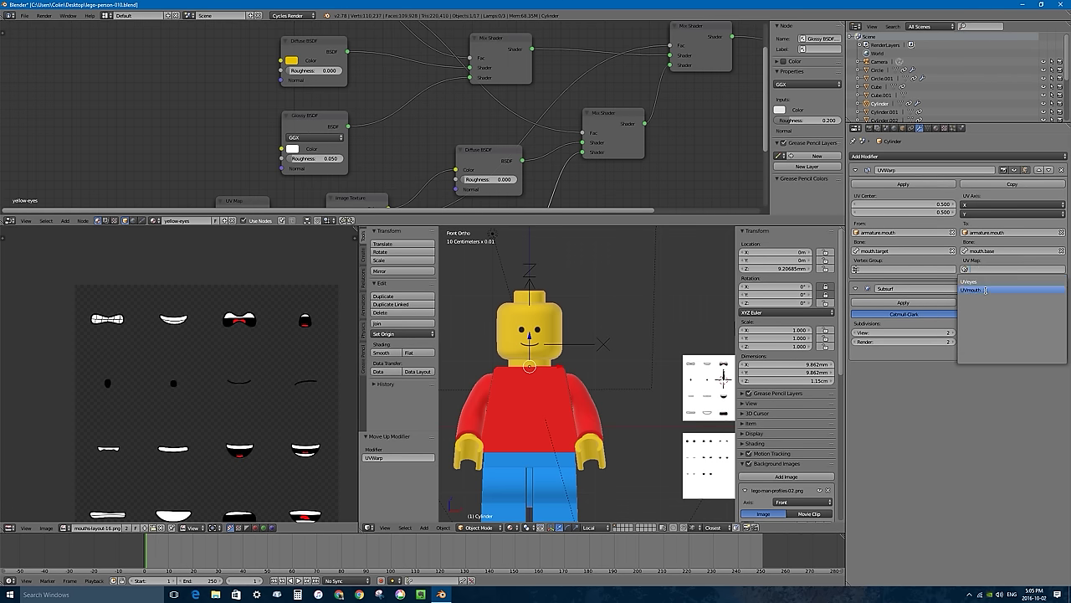
pyautogui.click(986, 289)
# - Widen the 3D view over the head and mouth texture plane, then select the mouth.base bone and hide it
pyautogui.keyDown('shift'); pyautogui.moveTo(670, 379); pyautogui.dragTo(628, 353, button='middle'); pyautogui.keyUp('shift')
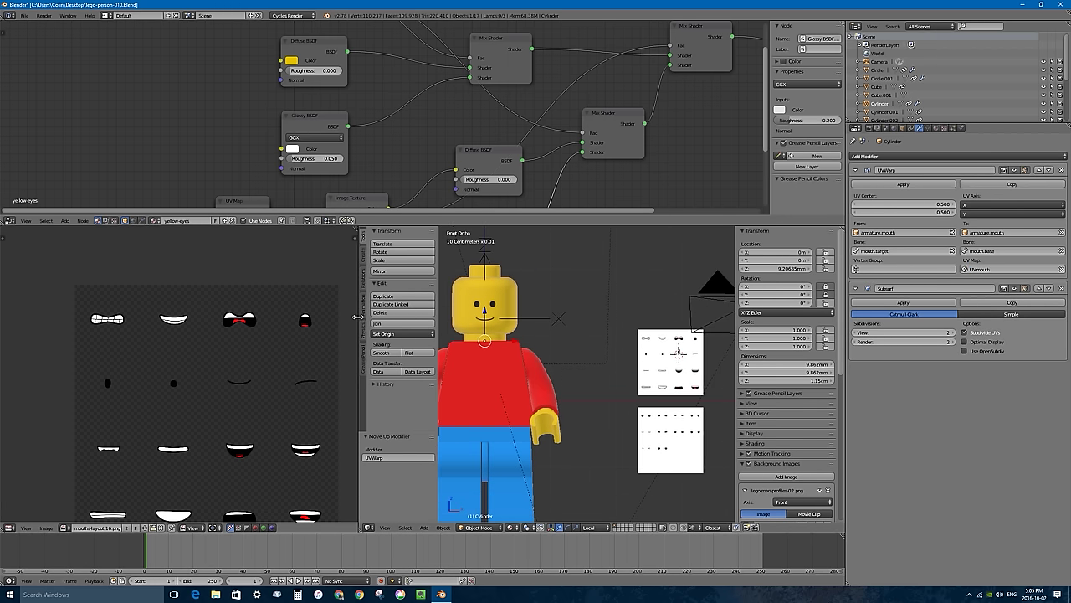
pyautogui.moveTo(357, 322); pyautogui.dragTo(111, 311)
pyautogui.keyDown('shift'); pyautogui.moveTo(537, 312); pyautogui.dragTo(562, 362, button='middle'); pyautogui.keyUp('shift')
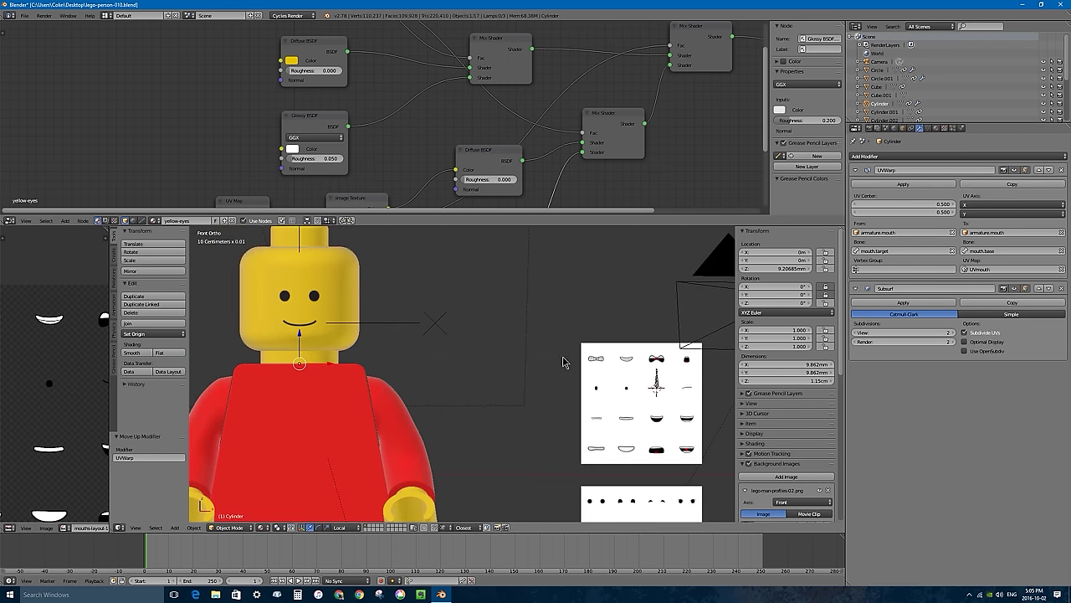
pyautogui.click(658, 385)
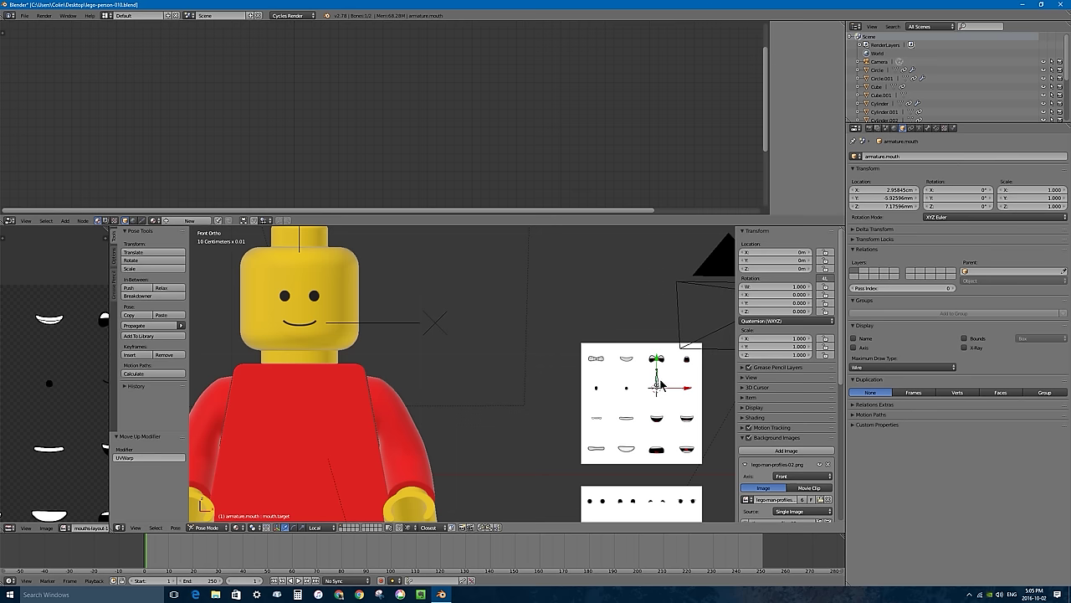
pyautogui.rightClick(658, 374)
pyautogui.press('h')
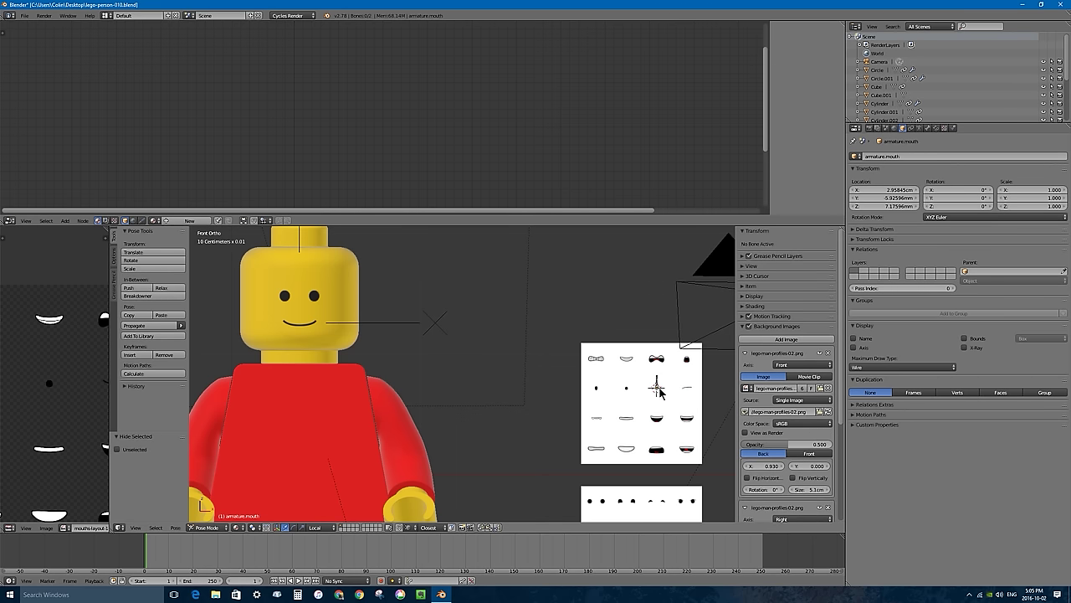
# - Try moving the mouth.target bone freely over the mouth images on the plane
pyautogui.rightClick(658, 385)
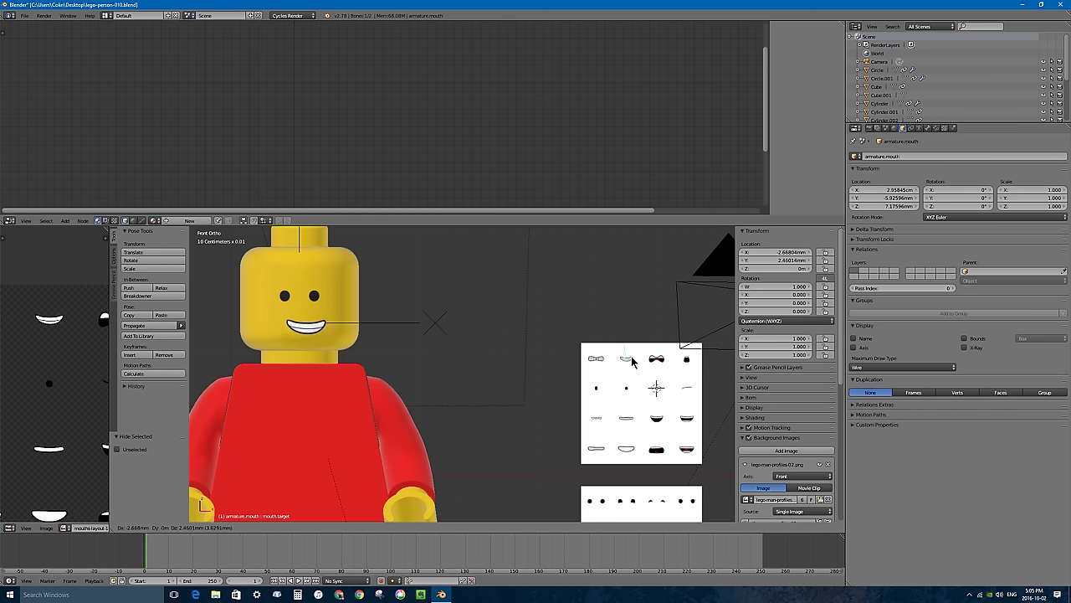
pyautogui.click(655, 360)
pyautogui.rightClick(655, 359)
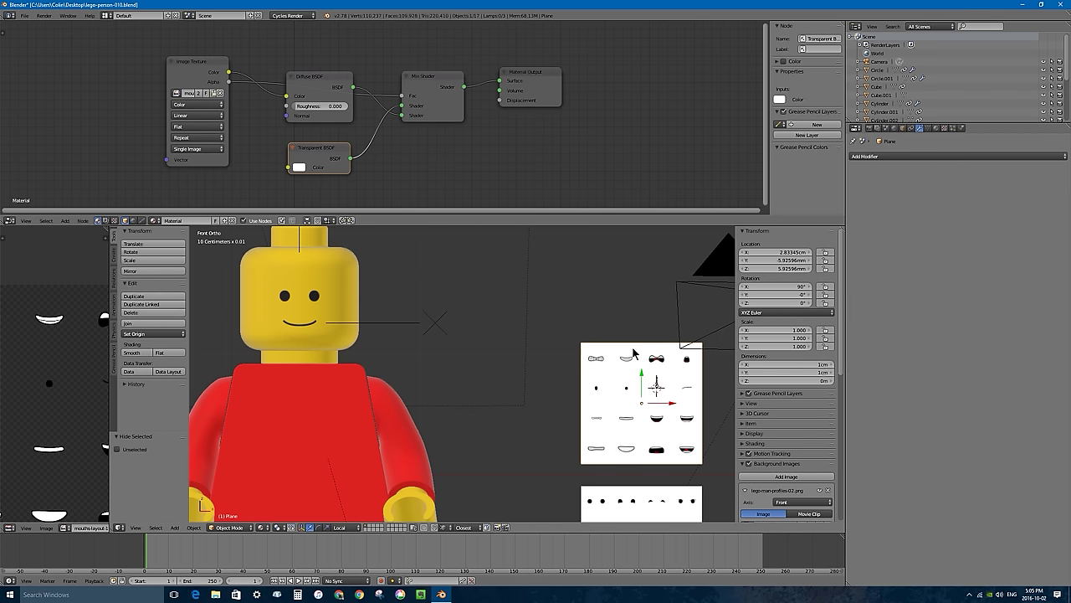
# - Toggle Edit Mode on the mouth plane and back, then set the snap element to Increment
pyautogui.press('Tab')
pyautogui.press('Tab')
pyautogui.click(446, 525)
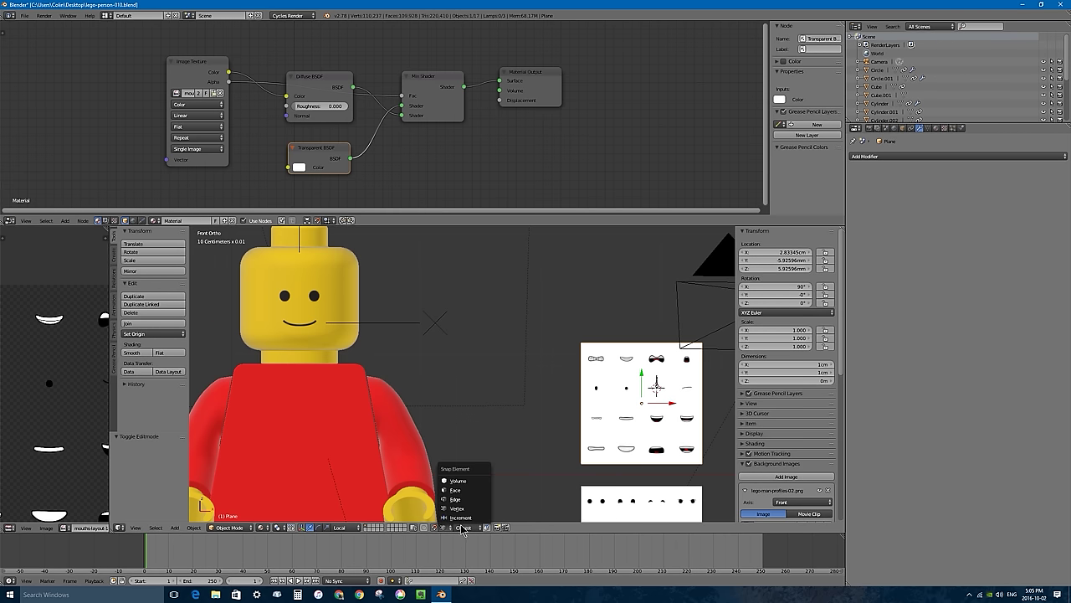
pyautogui.click(457, 514)
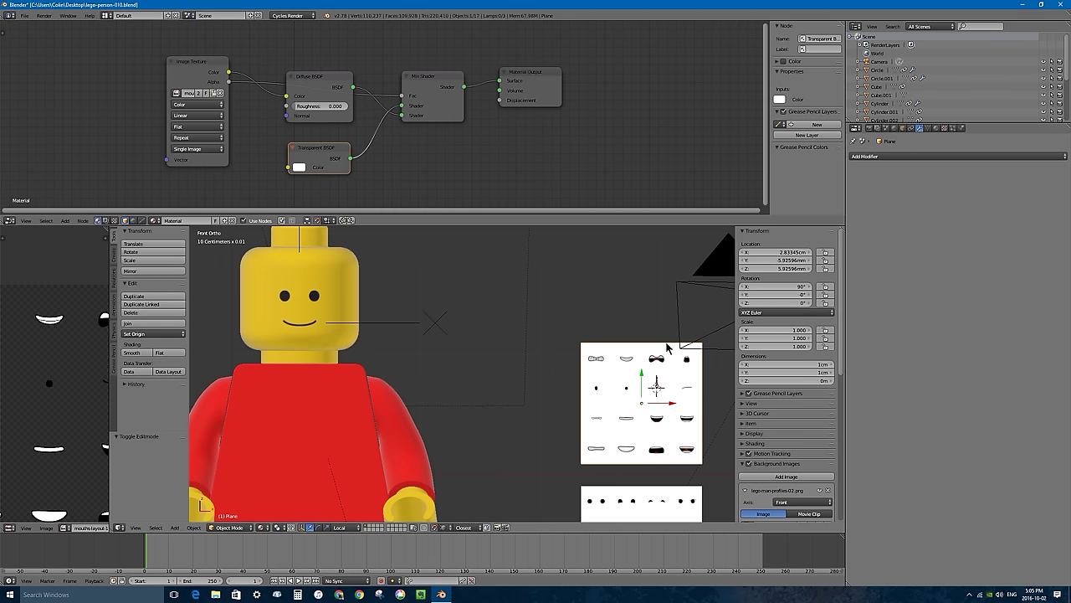
# - Select the mouth.target bone and snap it to the plane's bottom row, first onto the fourth mouth, then 2.5 mm back onto the third
pyautogui.rightClick(659, 386)
pyautogui.scroll(3, 669, 389)
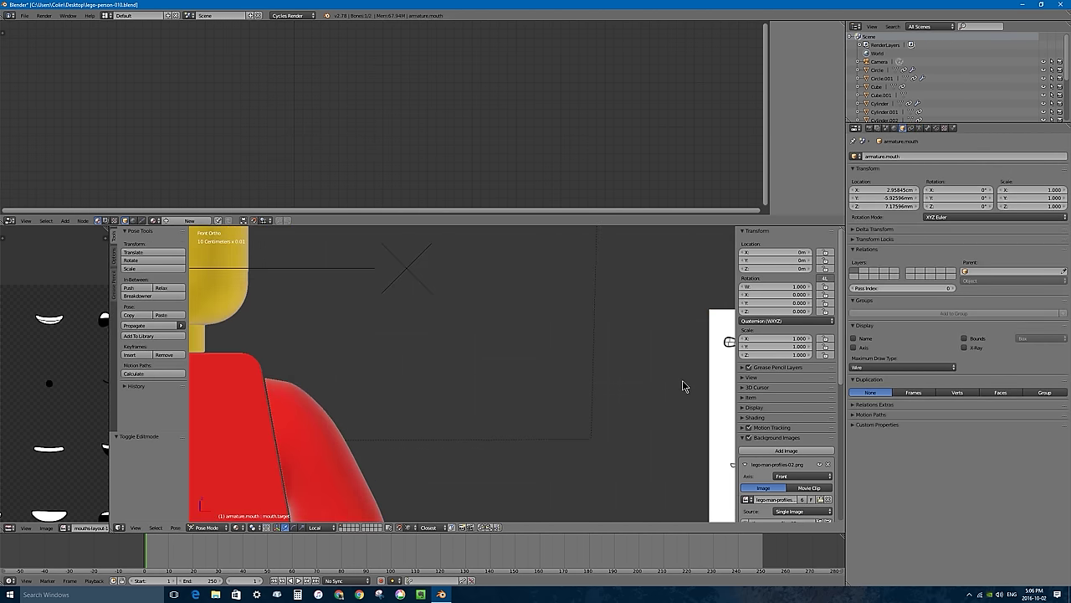
pyautogui.scroll(-3, 552, 362)
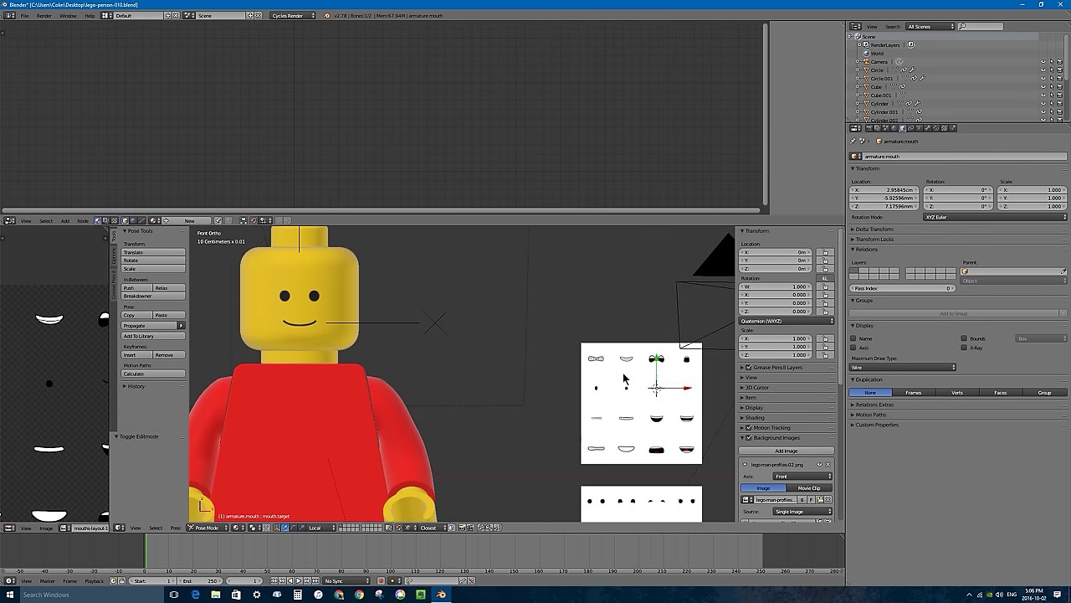
pyautogui.keyDown('shift'); pyautogui.moveTo(574, 378); pyautogui.dragTo(602, 401, button='middle'); pyautogui.keyUp('shift')
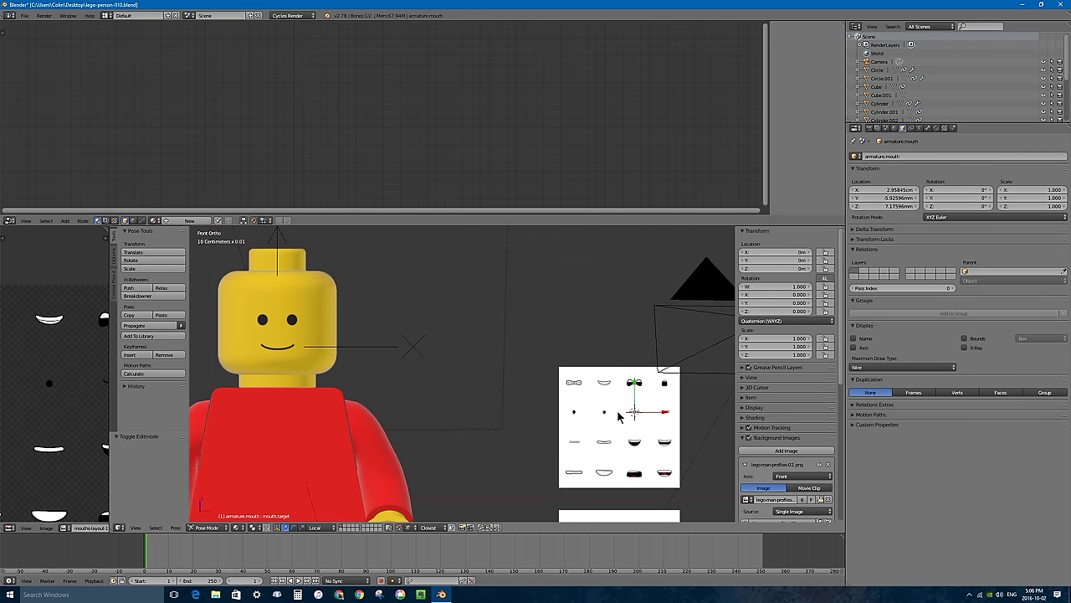
pyautogui.press('g')
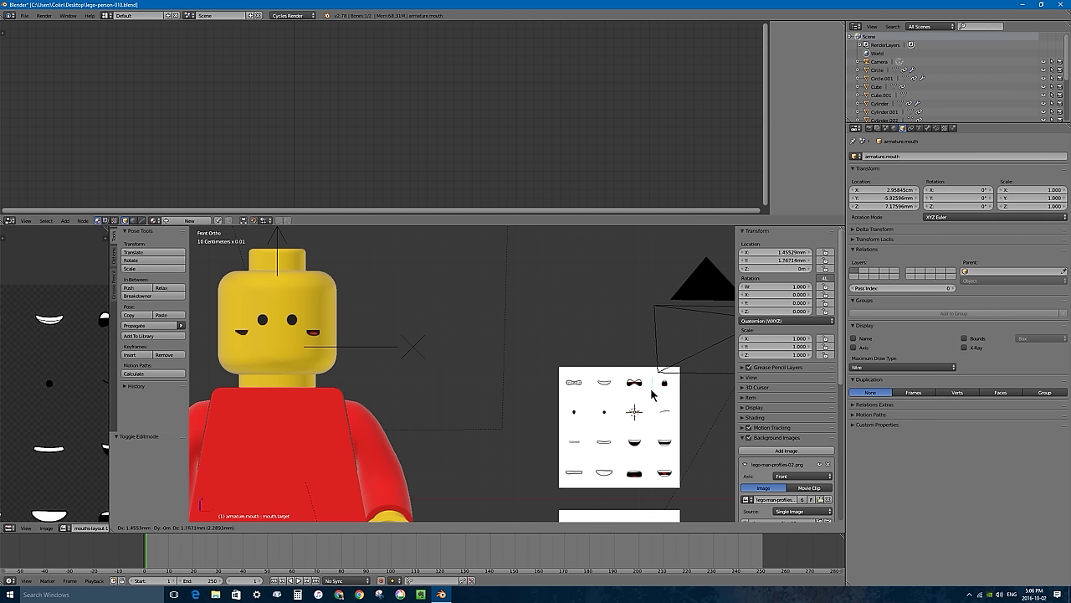
pyautogui.click(667, 477)
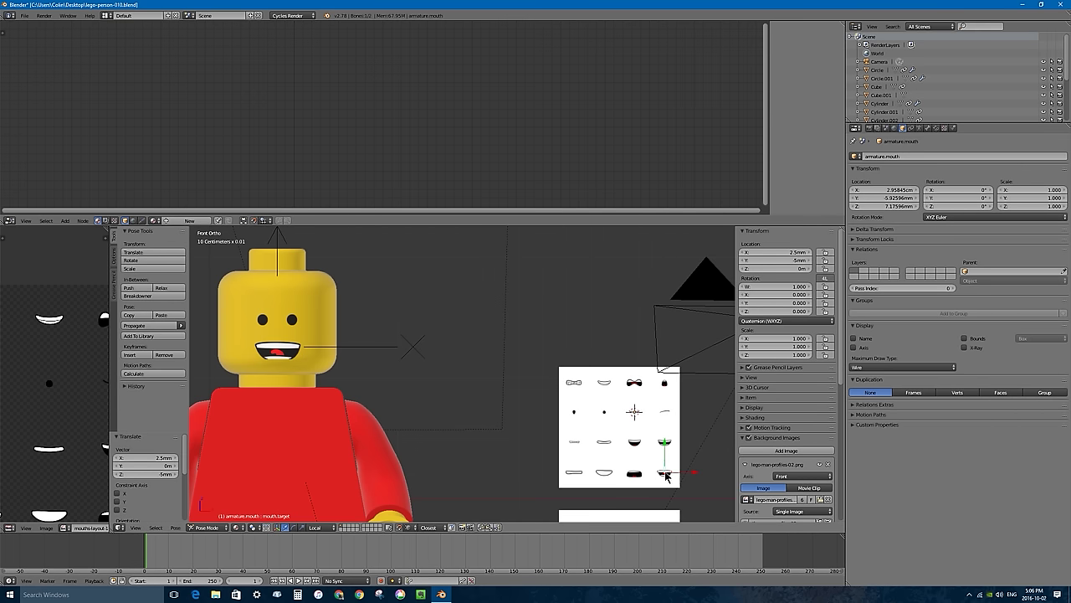
pyautogui.press('g')
pyautogui.click(636, 475)
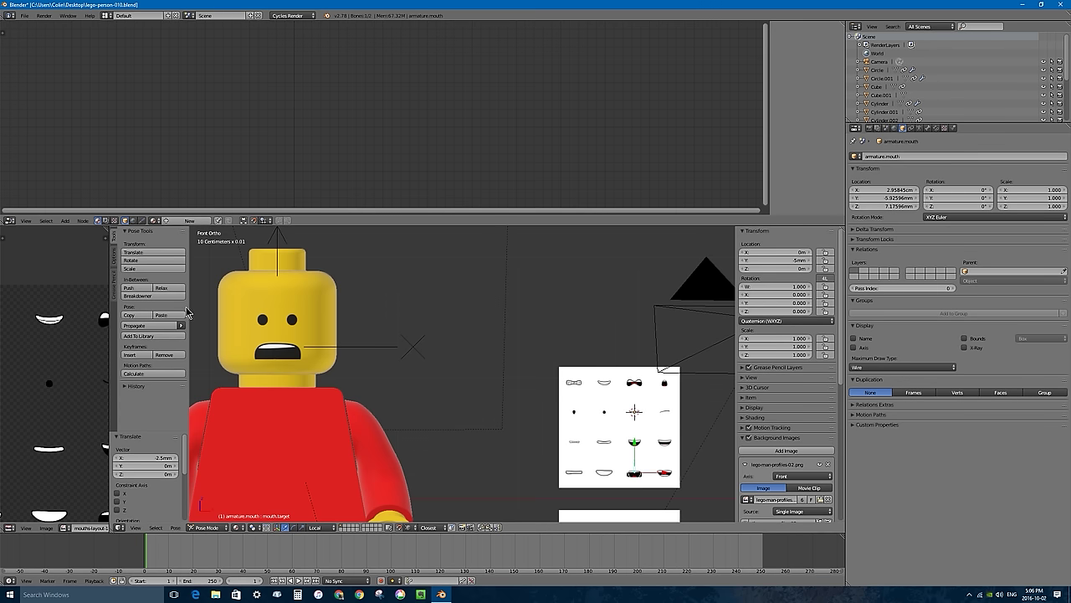
# - Widen the UV editor, select the Lego head and select its whole mesh in Edit Mode
pyautogui.scroll(-2, 190, 296)
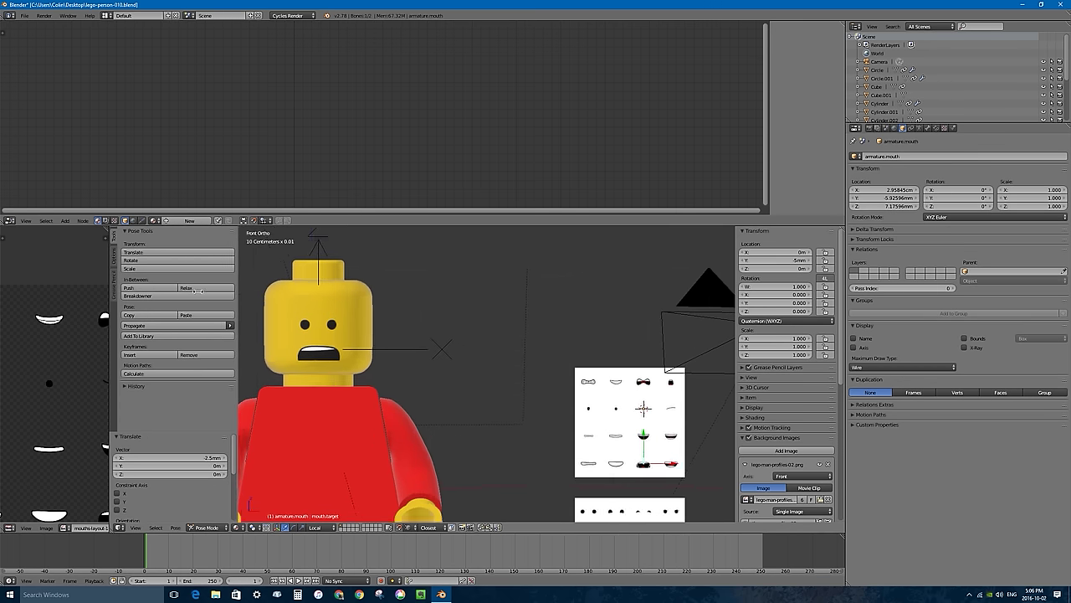
pyautogui.scroll(2, 191, 295)
pyautogui.moveTo(109, 293); pyautogui.dragTo(314, 323)
pyautogui.hotkey('ctrl', 'Tab')
pyautogui.rightClick(452, 335)
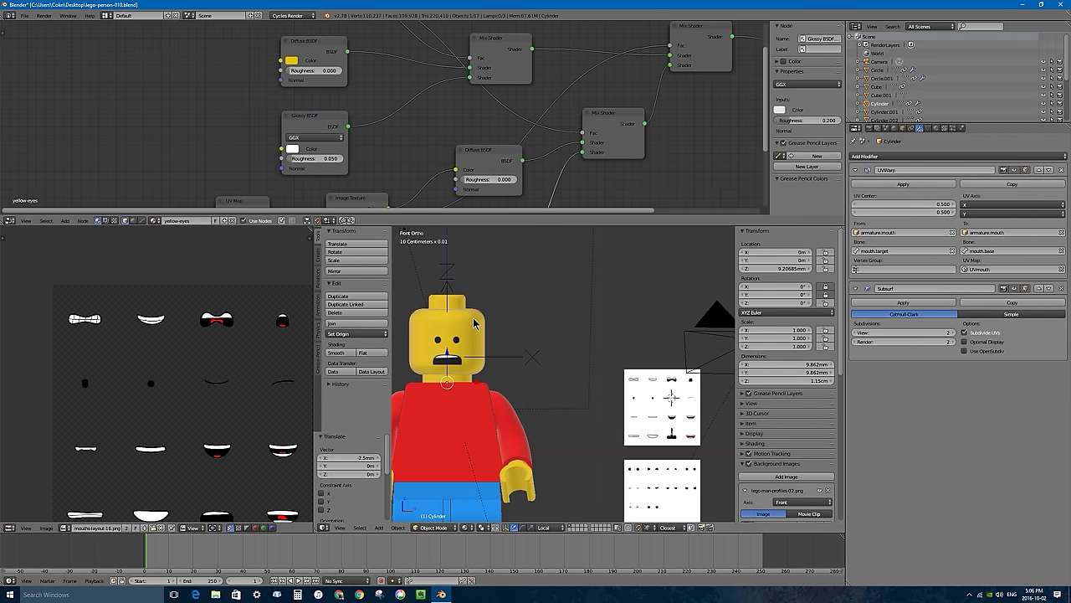
pyautogui.press('Tab')
pyautogui.press('a')
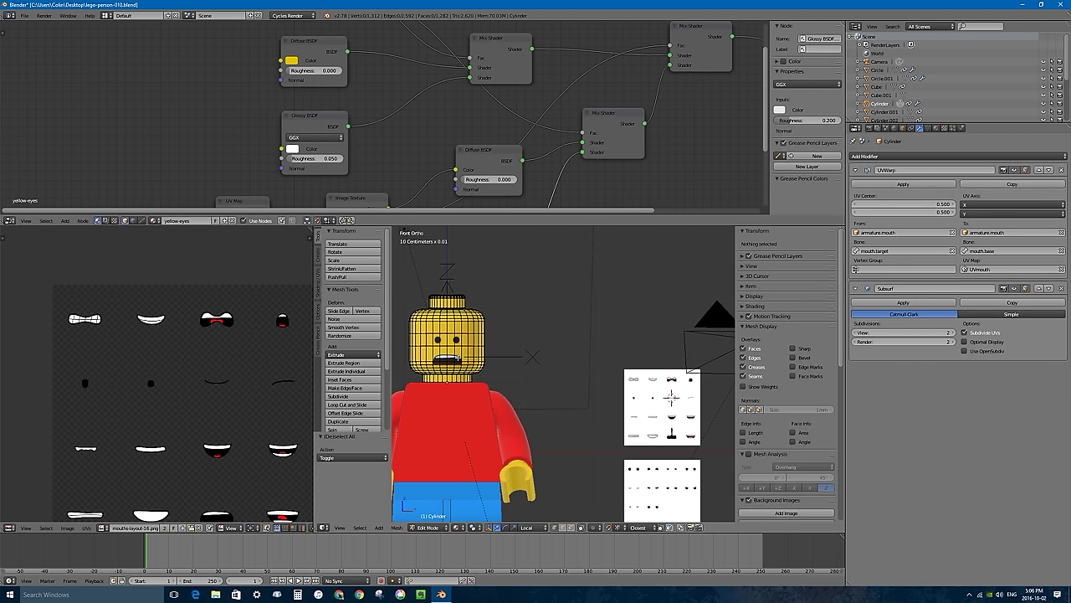
pyautogui.press('l')
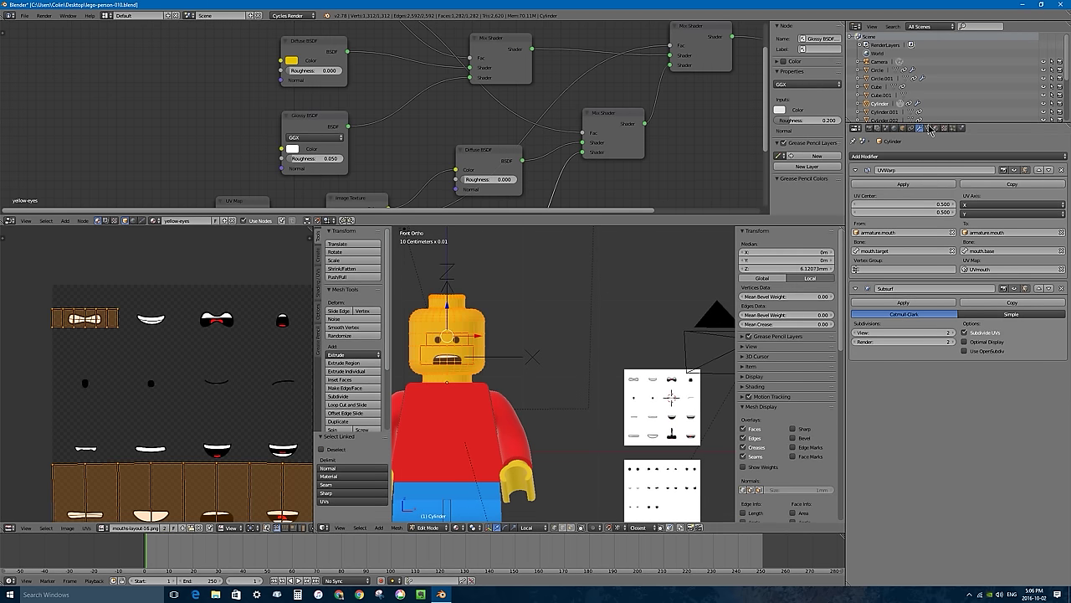
# - Make UVmouth the head's active UV map, reselect all of its geometry and frame the head in the 3D view
pyautogui.click(927, 128)
pyautogui.click(870, 314)
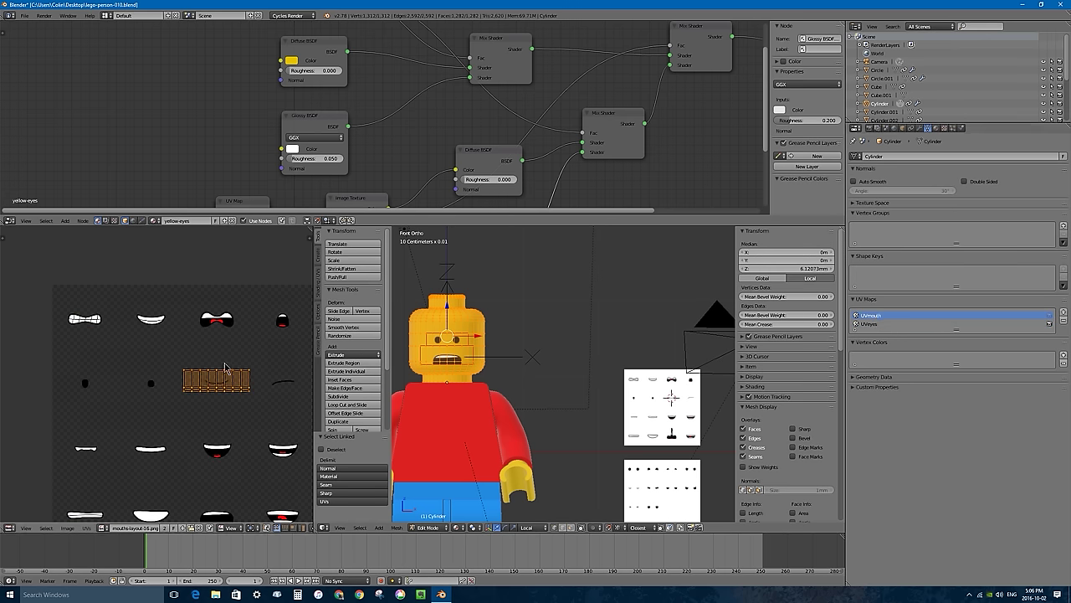
pyautogui.press('a')
pyautogui.press('a')
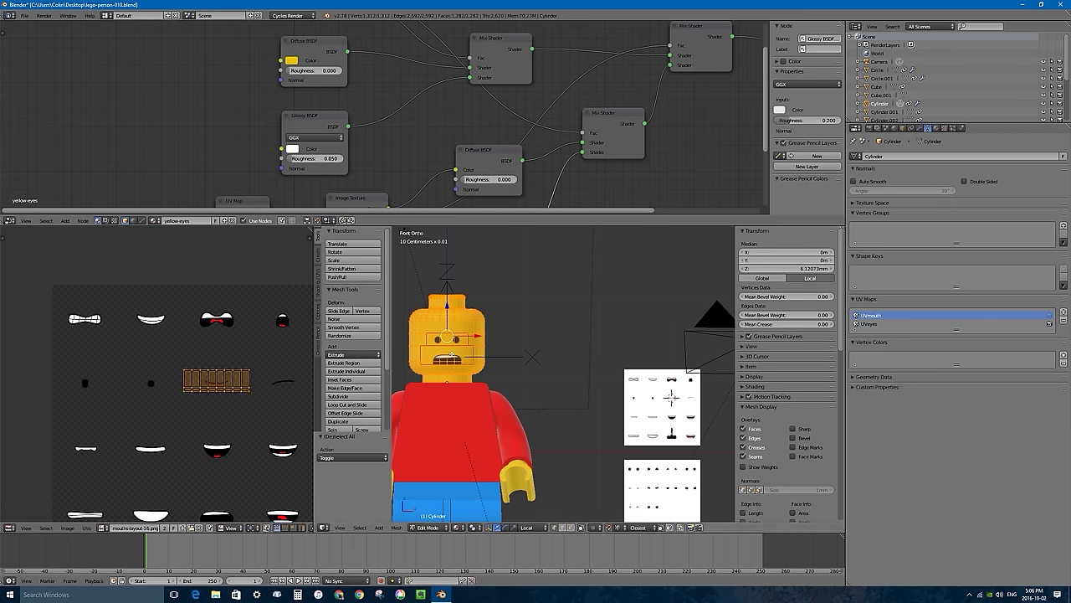
pyautogui.press('KP_Decimal')
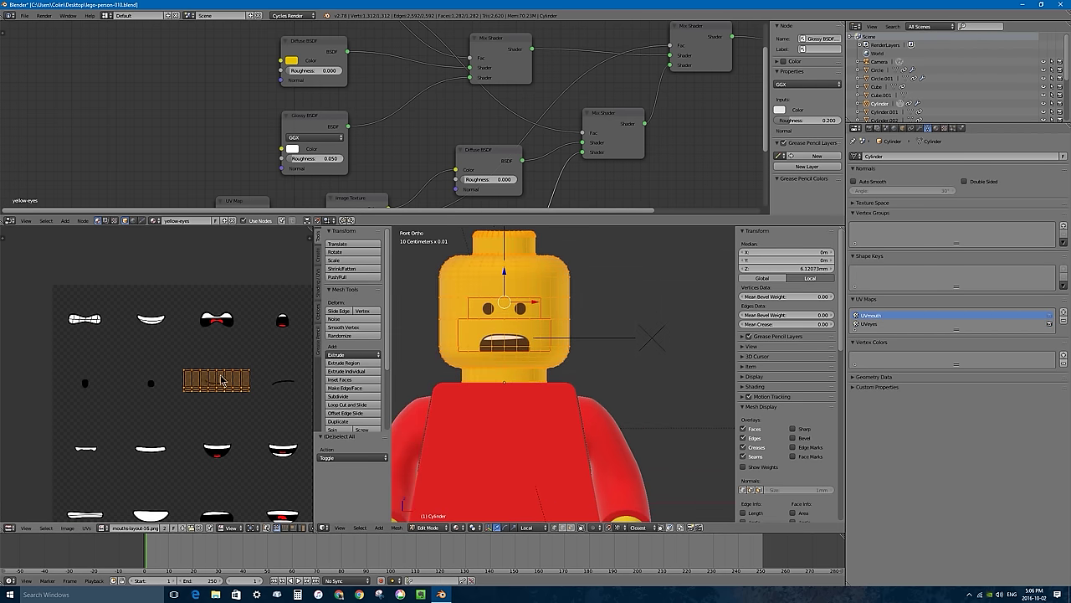
# - Move the head's UVmouth layout slightly down along Y, by about 0.159 mm, over the mouth texture
pyautogui.press('g')
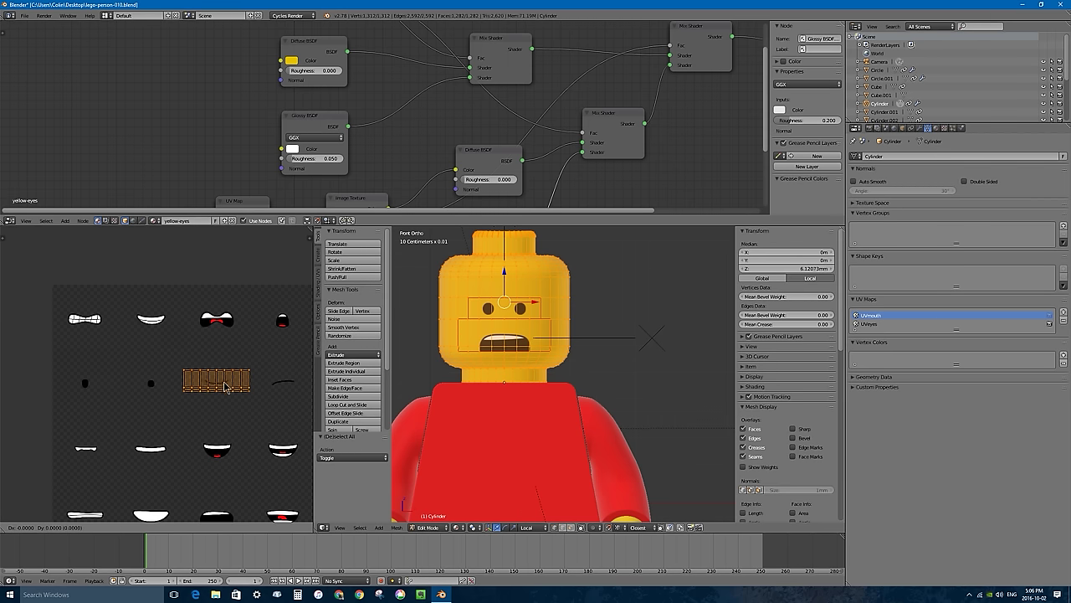
pyautogui.press('Escape')
pyautogui.scroll(-4, 258, 532)
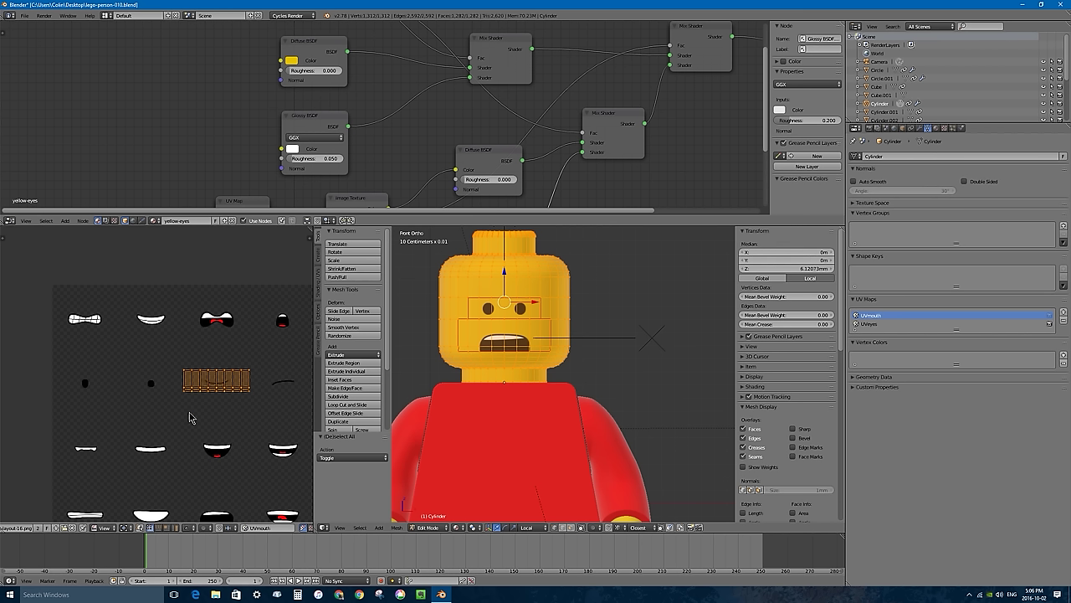
pyautogui.press('g')
pyautogui.press('y')
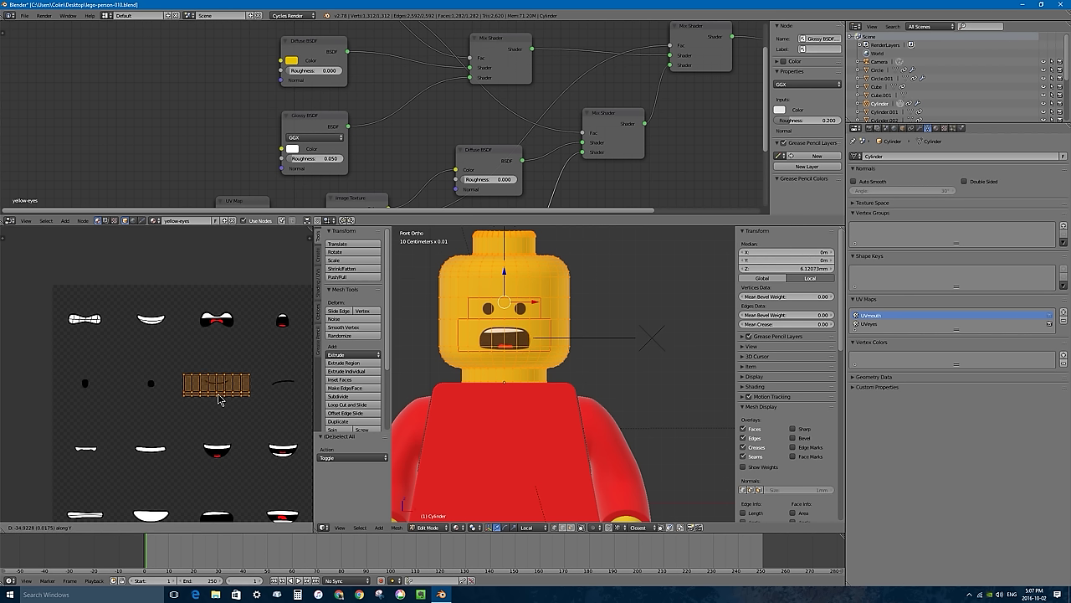
pyautogui.click(219, 399)
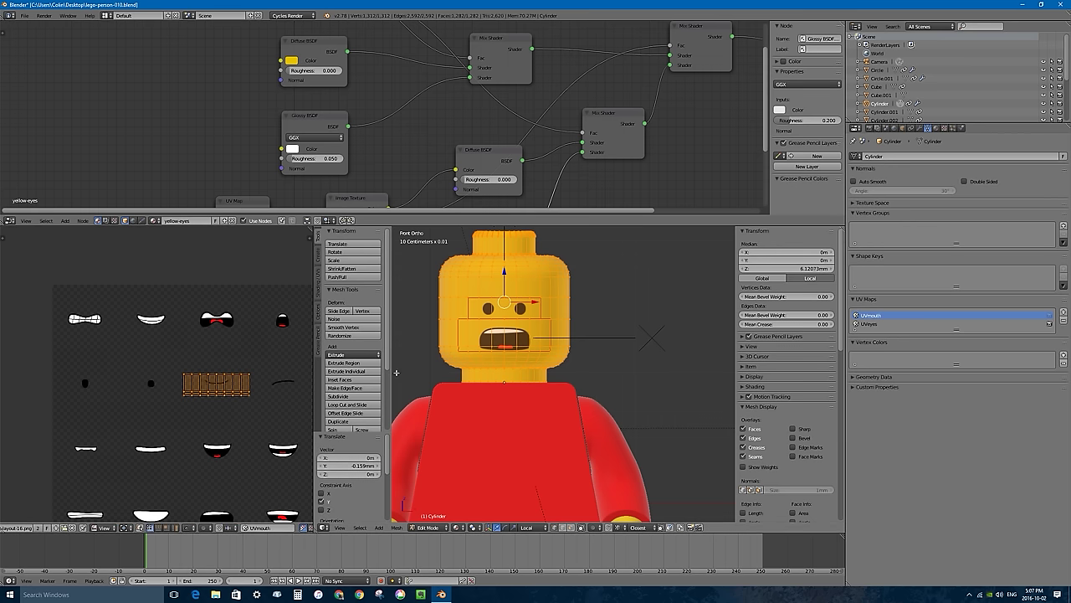
# - Leave the head's Edit Mode, select the mouth.target bone and snap it to the top row's second mouth, then 2.5 mm onto the first
pyautogui.scroll(-5, 580, 317)
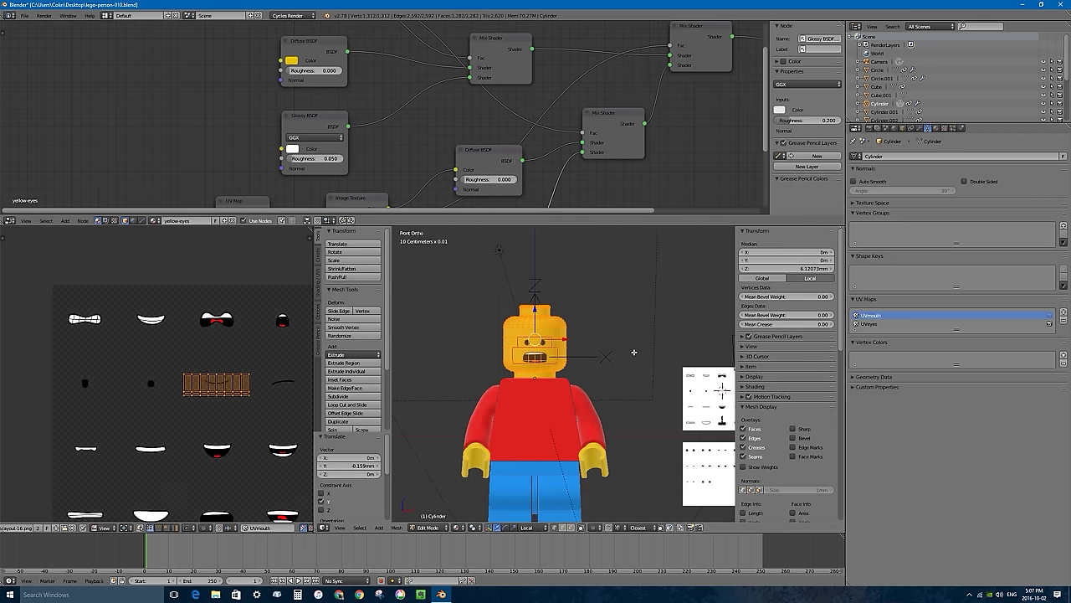
pyautogui.press('Tab')
pyautogui.scroll(1, 641, 376)
pyautogui.rightClick(646, 403)
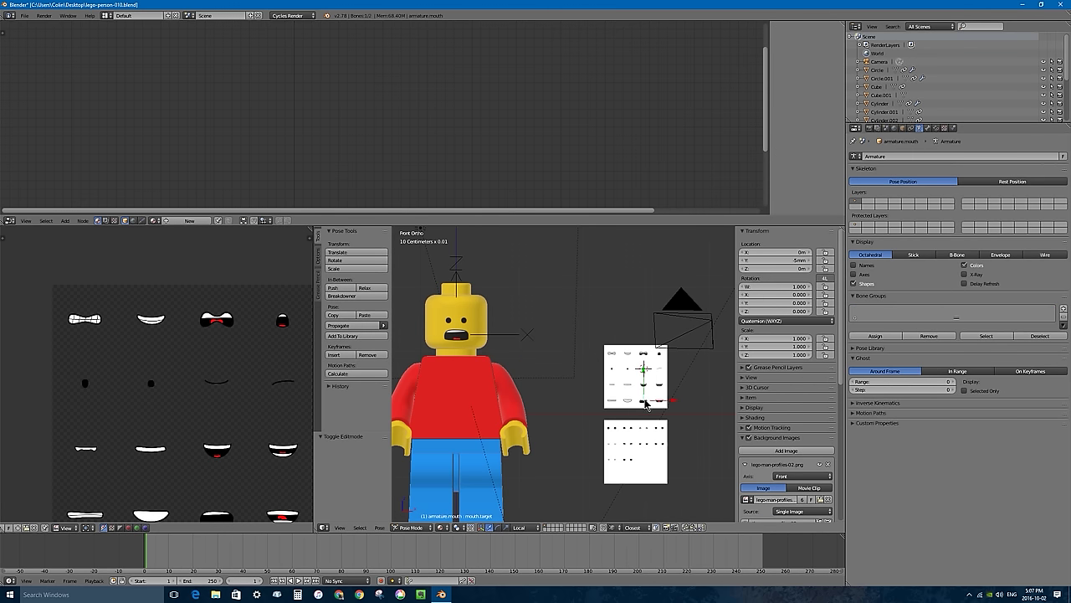
pyautogui.press('g')
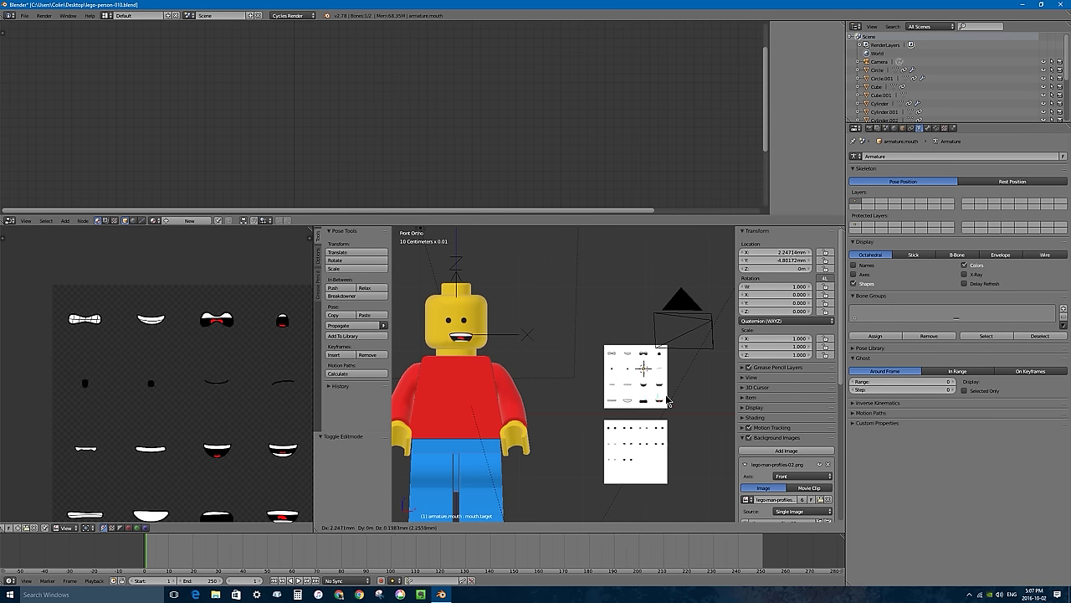
pyautogui.press('Escape')
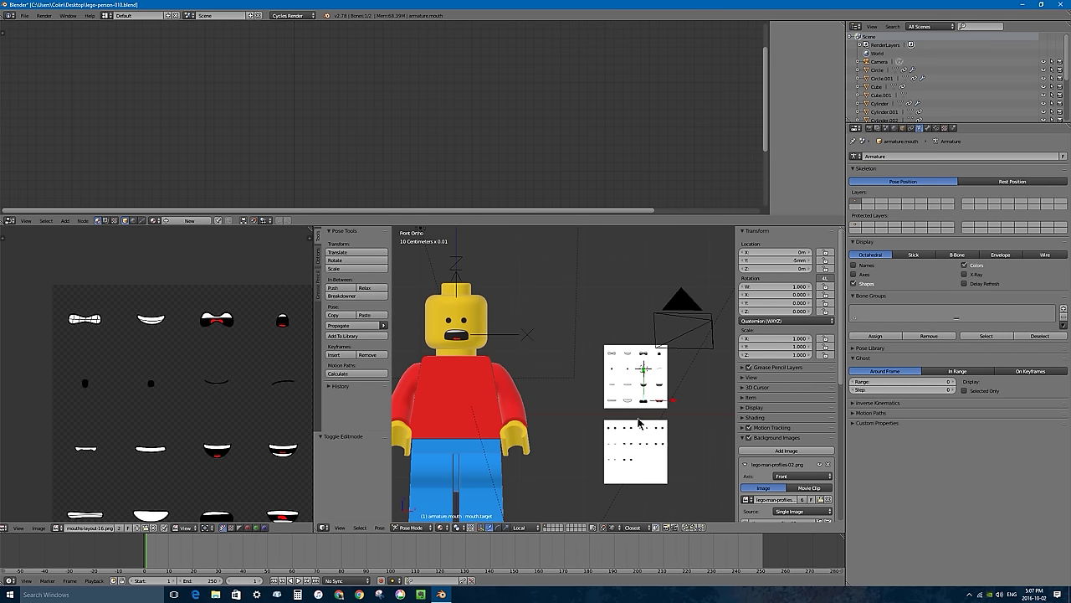
pyautogui.press('g')
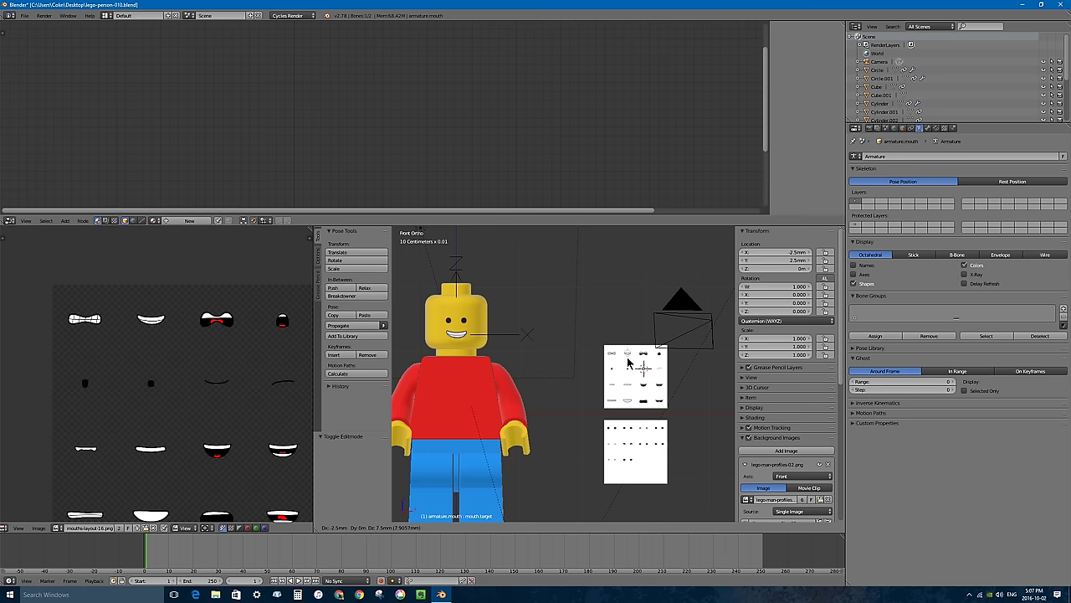
pyautogui.click(628, 361)
pyautogui.press('g')
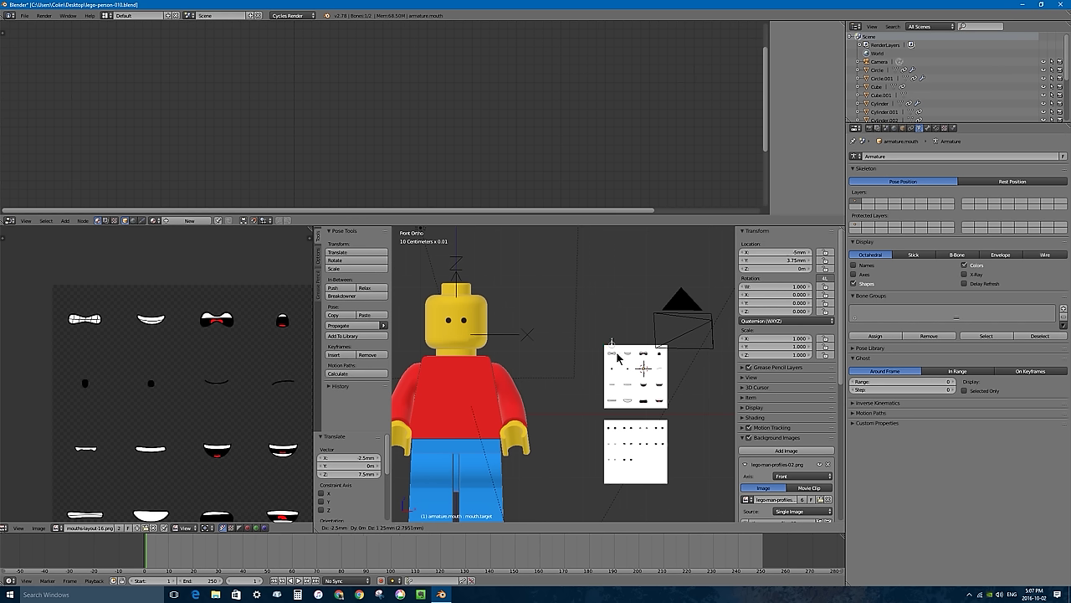
pyautogui.click(621, 357)
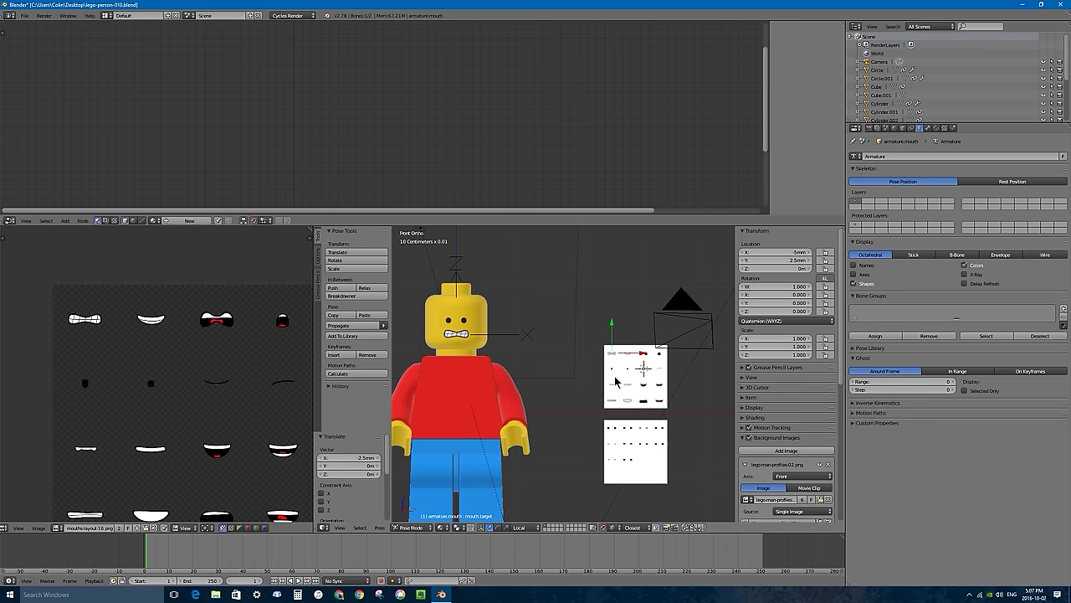
# - Narrow the UV editor to enlarge the 3D view, then select the eyes plane and frame it in front view
pyautogui.moveTo(315, 369); pyautogui.dragTo(137, 368)
pyautogui.rightClick(598, 454)
pyautogui.moveTo(612, 475); pyautogui.dragTo(574, 315, button='middle')
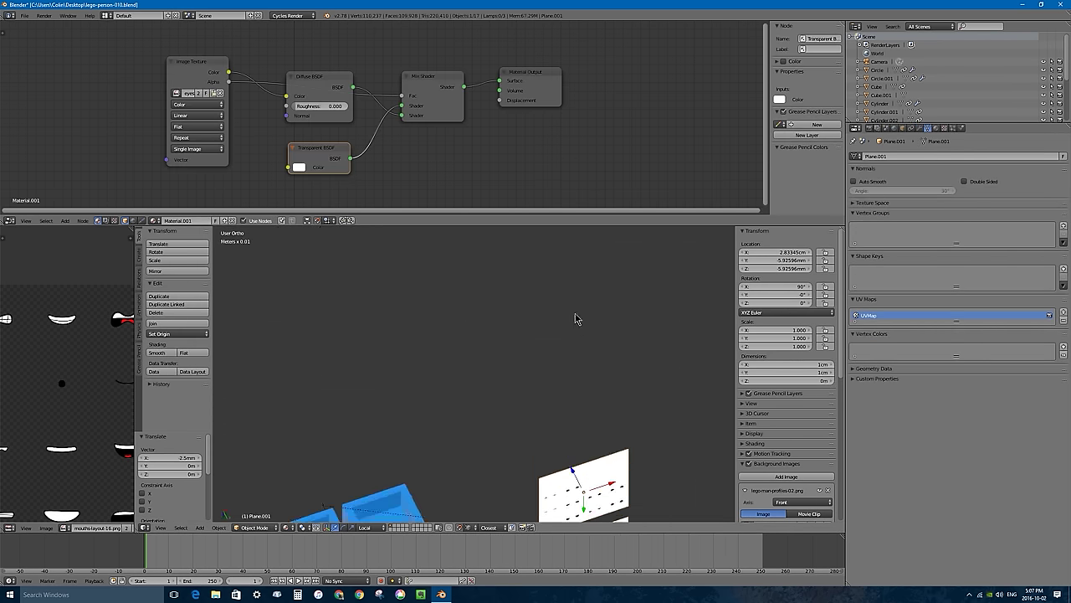
pyautogui.press('KP_1')
pyautogui.keyDown('shift'); pyautogui.moveTo(597, 490); pyautogui.dragTo(496, 362, button='middle'); pyautogui.keyUp('shift')
pyautogui.scroll(4, 577, 351)
# - Snap the 3D cursor to the eyes plane's vertex between the first pair of eyes in the top row
pyautogui.press('Tab')
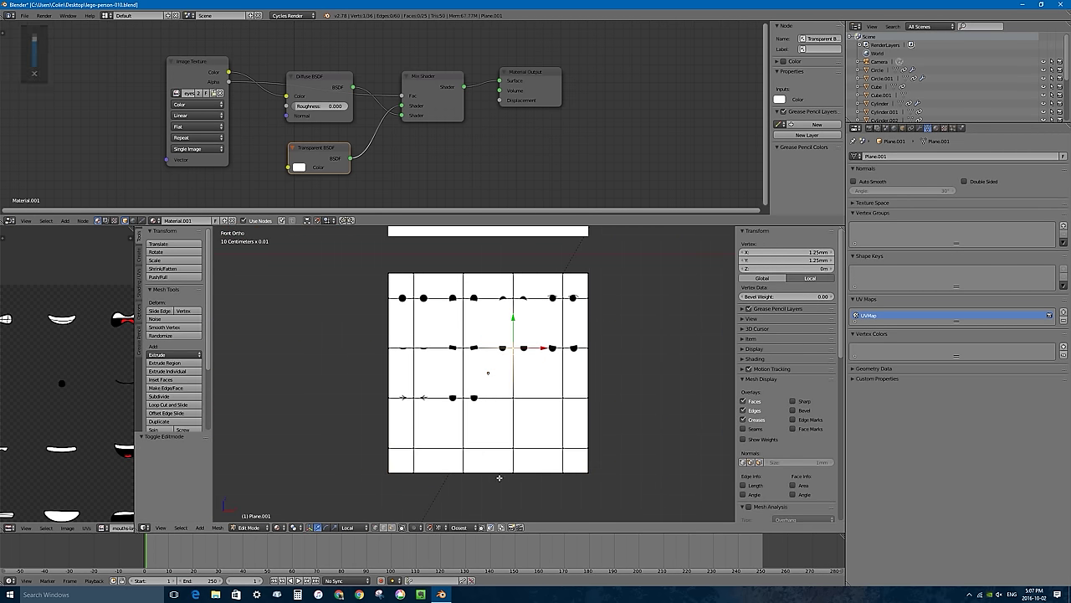
pyautogui.rightClick(415, 296)
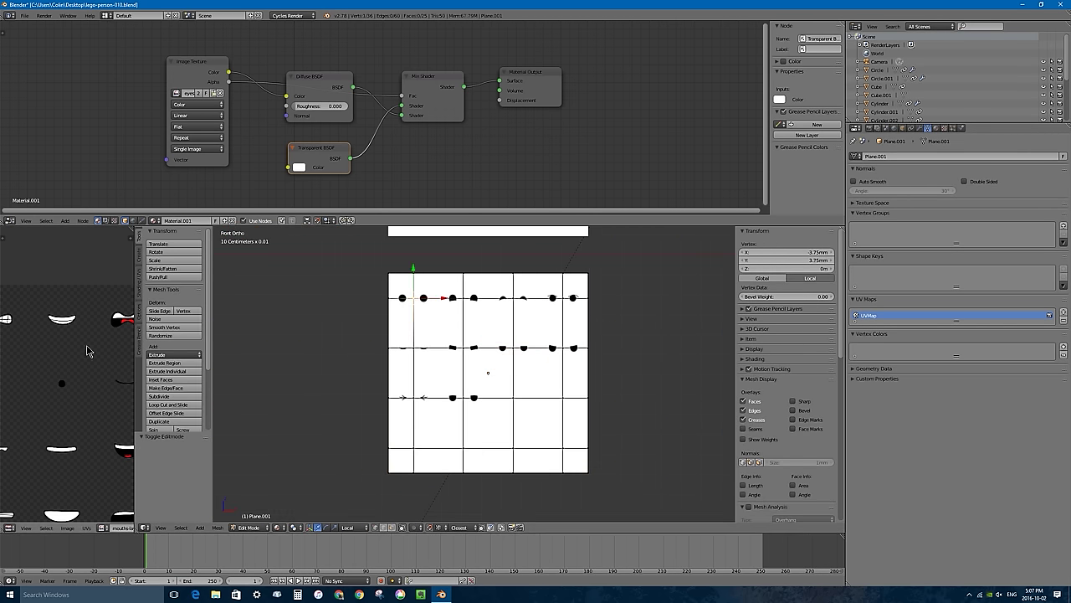
pyautogui.hotkey('shift', 's')
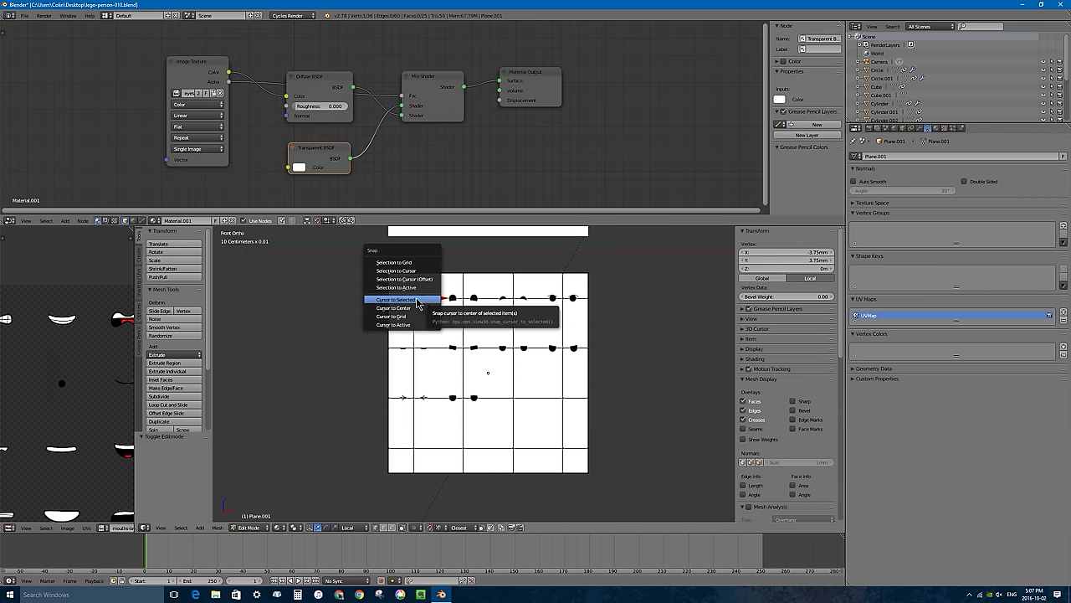
pyautogui.click(417, 301)
pyautogui.press('Tab')
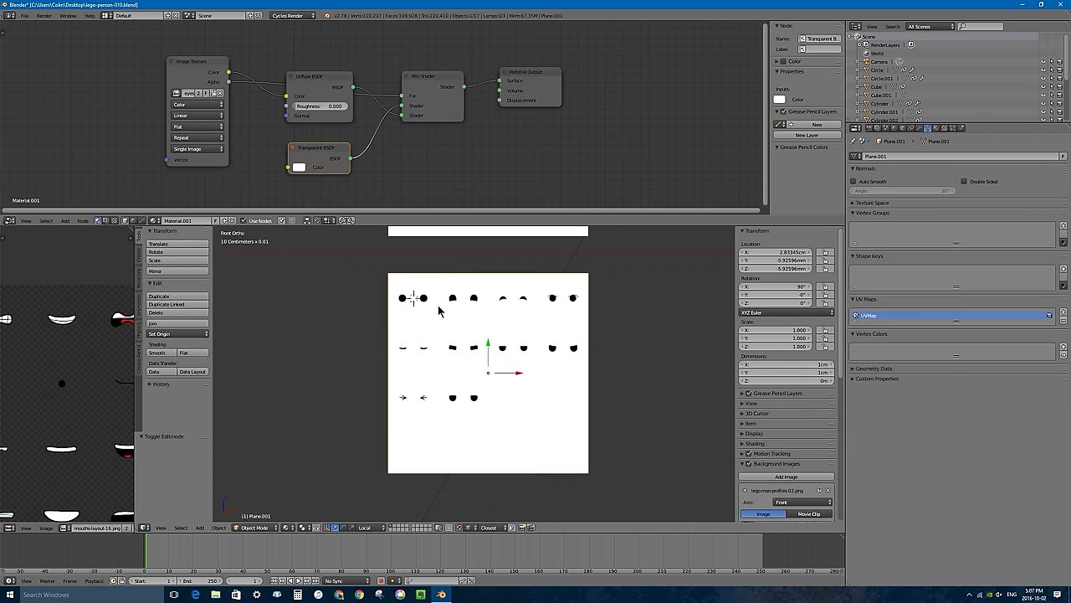
# - Add a single-bone armature at the 3D cursor on the eyes plane
pyautogui.hotkey('shift', 'a')
pyautogui.moveTo(458, 310)
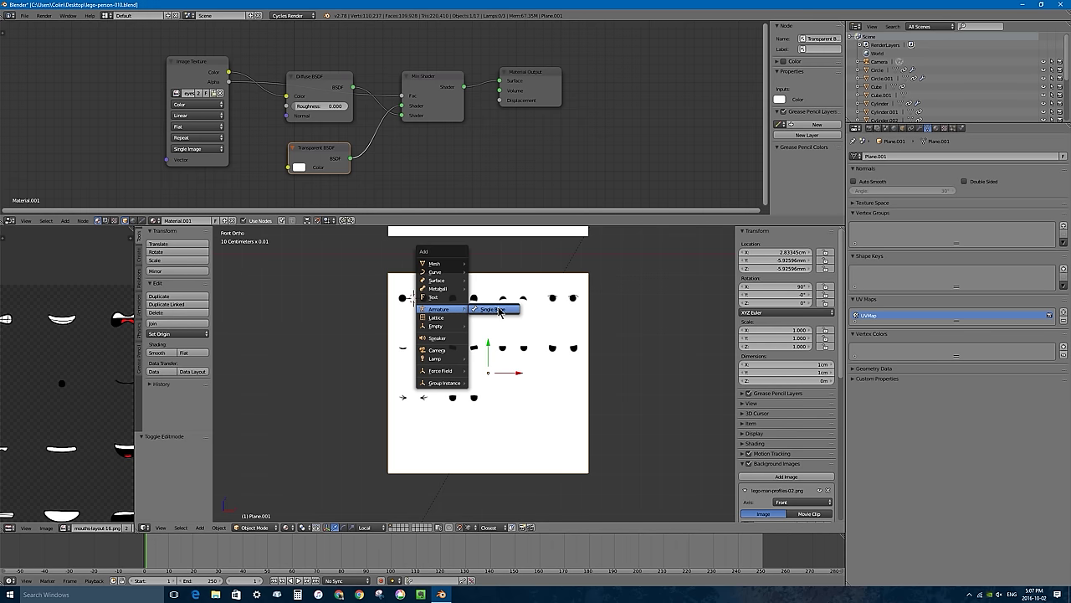
pyautogui.click(500, 312)
pyautogui.scroll(-4, 484, 289)
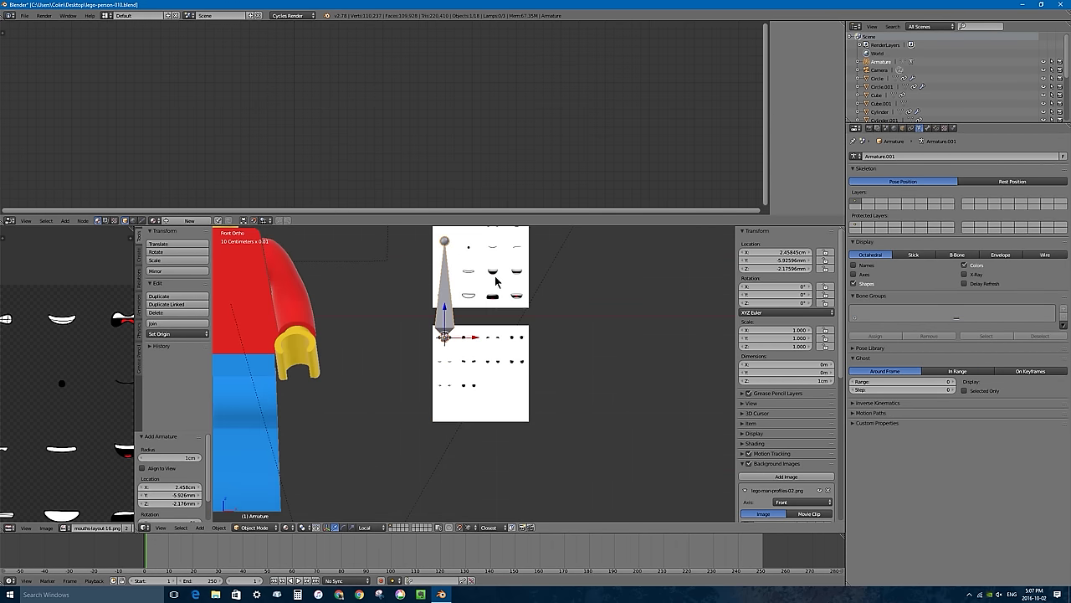
pyautogui.keyDown('shift'); pyautogui.scroll(3, 456, 322); pyautogui.keyUp('shift')
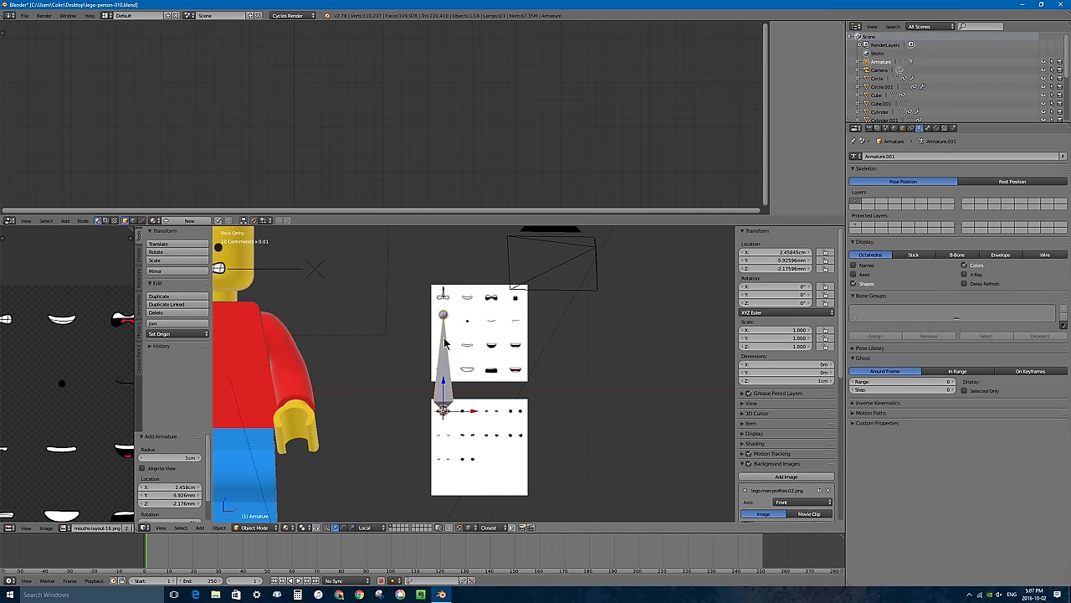
# - Shorten the new bone in Edit Mode by moving its tail down along Z to about 2.07 mm
pyautogui.press('Tab')
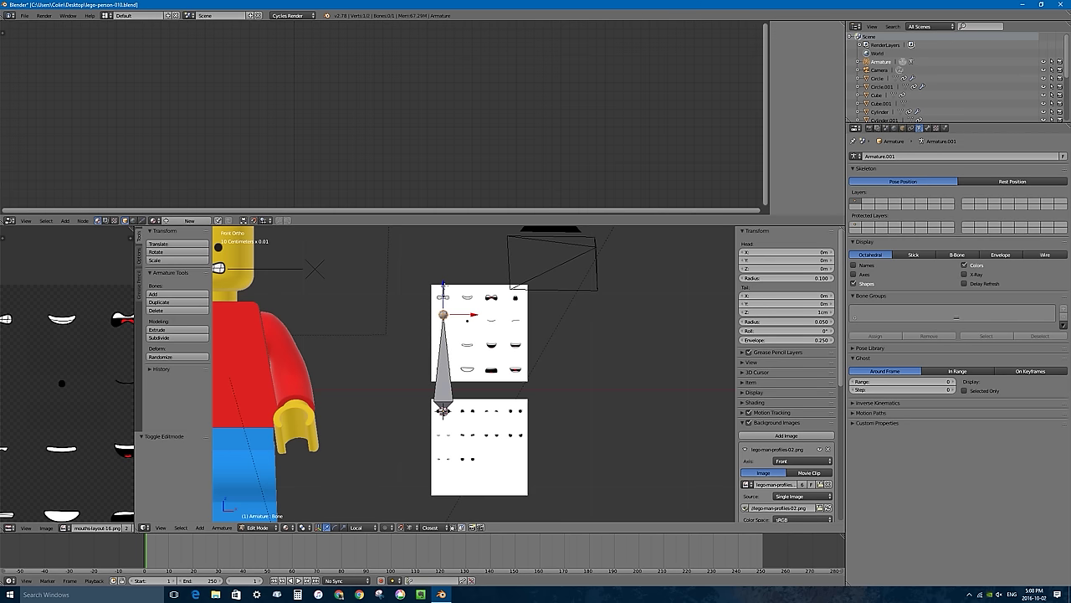
pyautogui.press('g')
pyautogui.press('z')
pyautogui.press('z')
pyautogui.press('Return')
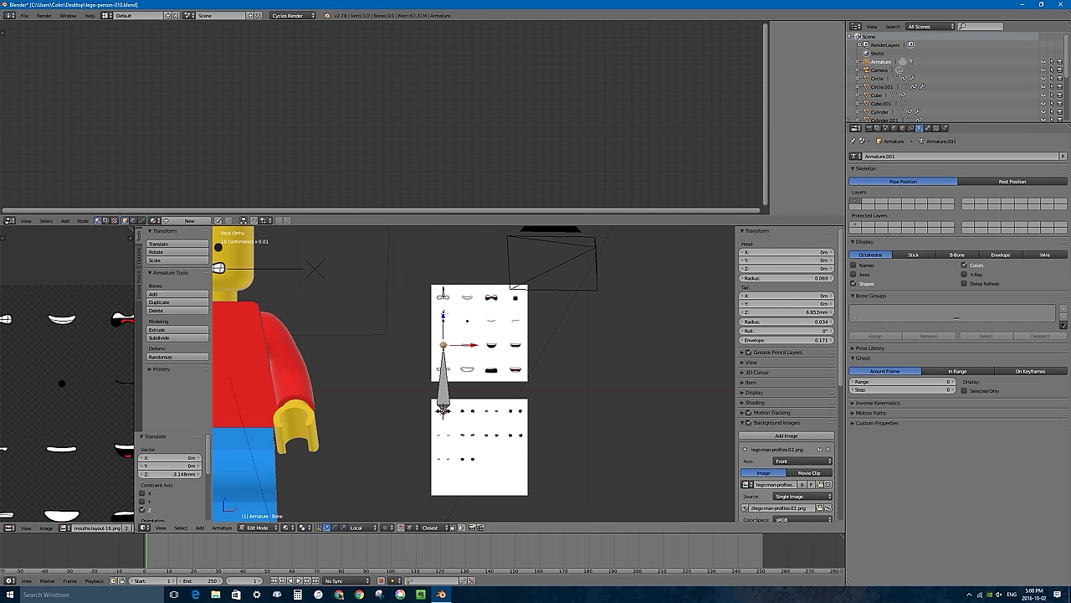
pyautogui.press('g')
pyautogui.press('z')
pyautogui.press('z')
pyautogui.press('Return')
pyautogui.scroll(5, 451, 396)
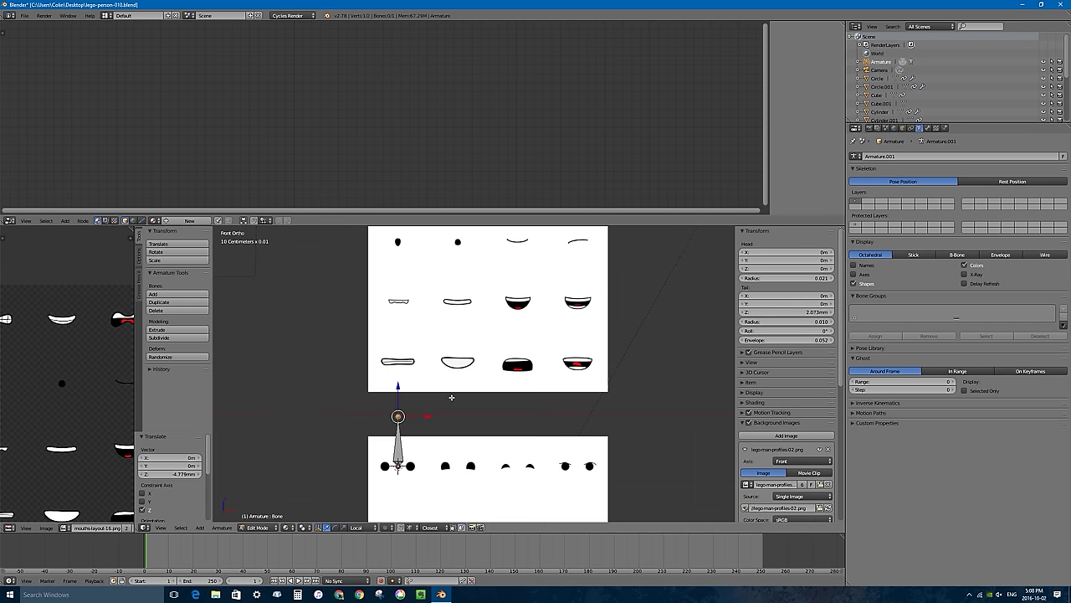
# - Add a second bone at the 3D cursor, shorten it to about 1.09 mm and leave Edit Mode
pyautogui.keyDown('shift'); pyautogui.moveTo(451, 397); pyautogui.dragTo(452, 341, button='middle'); pyautogui.keyUp('shift')
pyautogui.hotkey('shift', 'a')
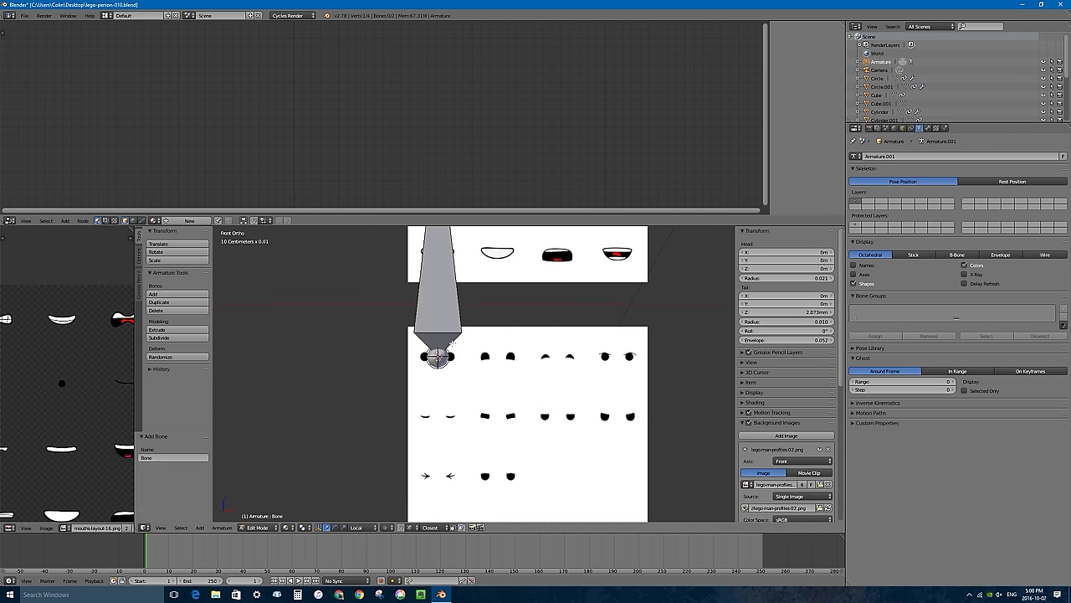
pyautogui.scroll(-5, 458, 309)
pyautogui.keyDown('shift'); pyautogui.scroll(2, 462, 314); pyautogui.keyUp('shift')
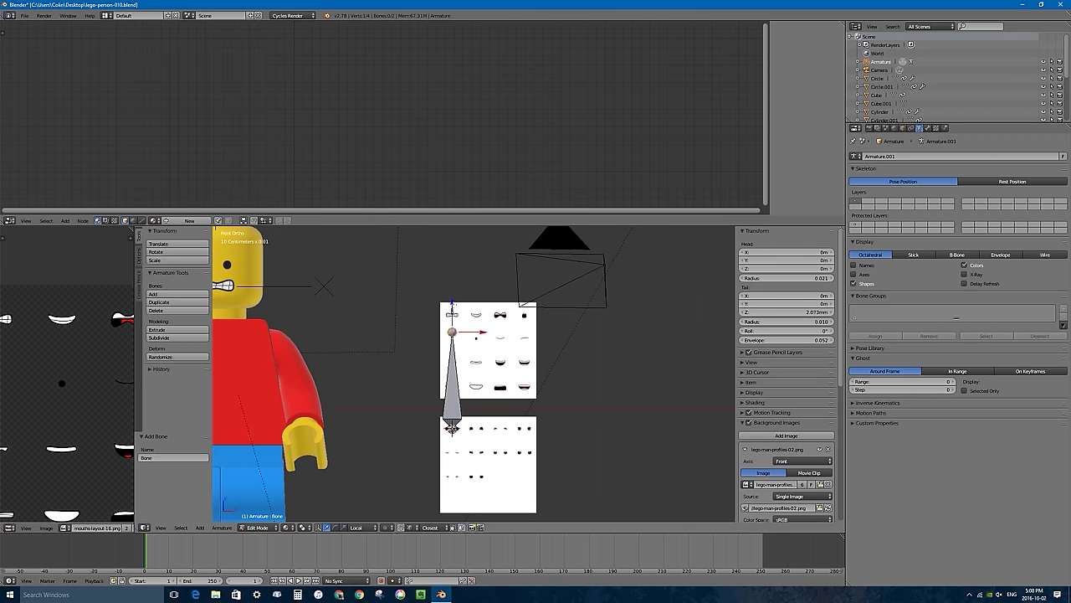
pyautogui.hotkey('ctrl', 'z')
pyautogui.press('Tab')
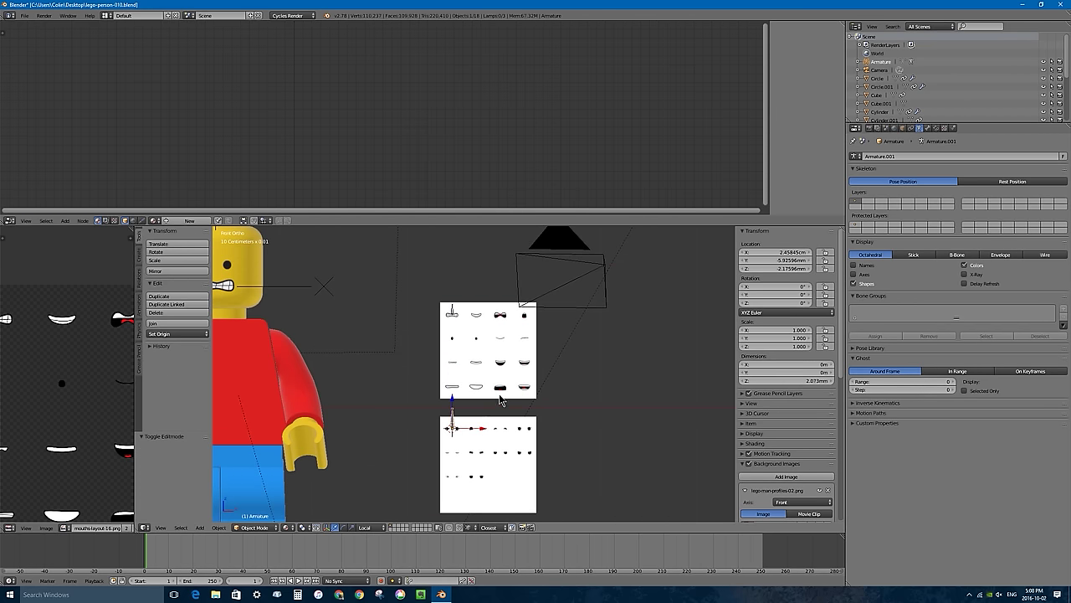
# - Set the eyes armature's maximum draw type to Wire
pyautogui.keyDown('shift'); pyautogui.scroll(-2, 500, 400); pyautogui.keyUp('shift')
pyautogui.scroll(5, 528, 318)
pyautogui.keyDown('shift'); pyautogui.scroll(3, 504, 363); pyautogui.keyUp('shift')
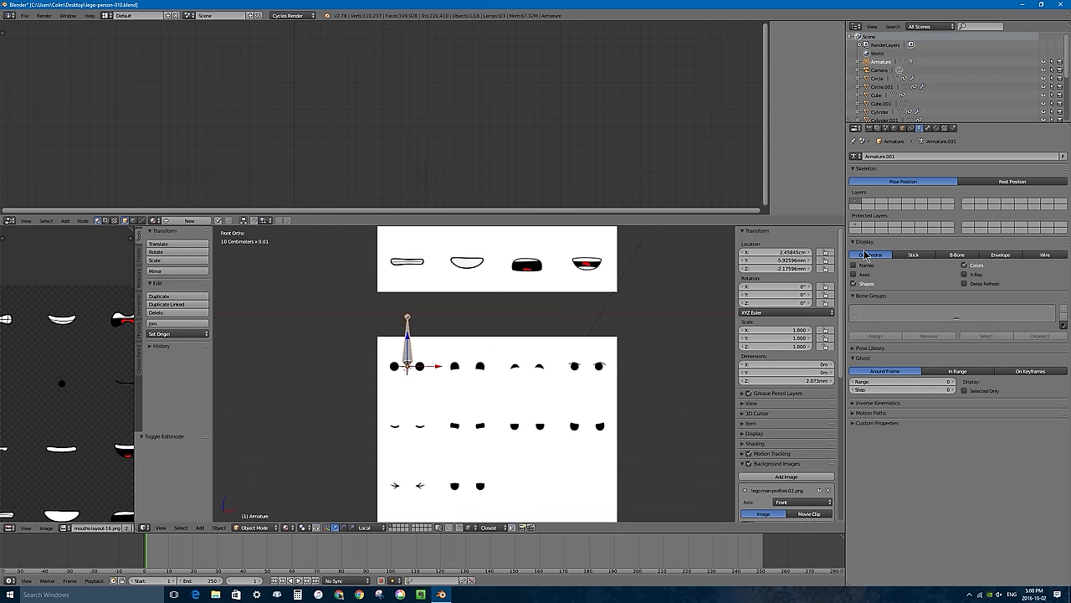
pyautogui.click(904, 127)
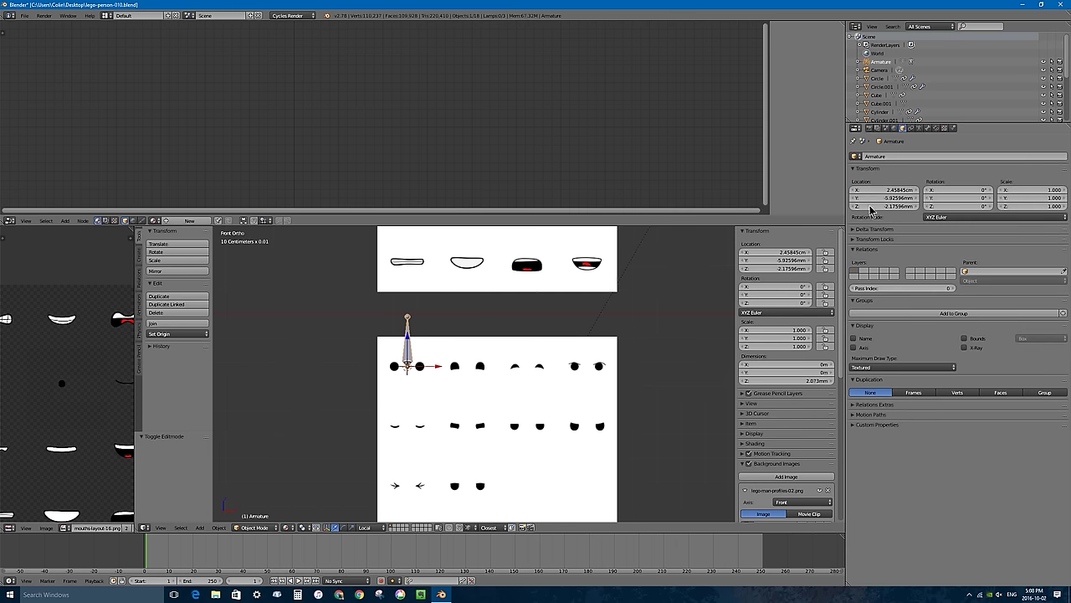
pyautogui.click(870, 367)
pyautogui.click(862, 347)
pyautogui.scroll(2, 505, 392)
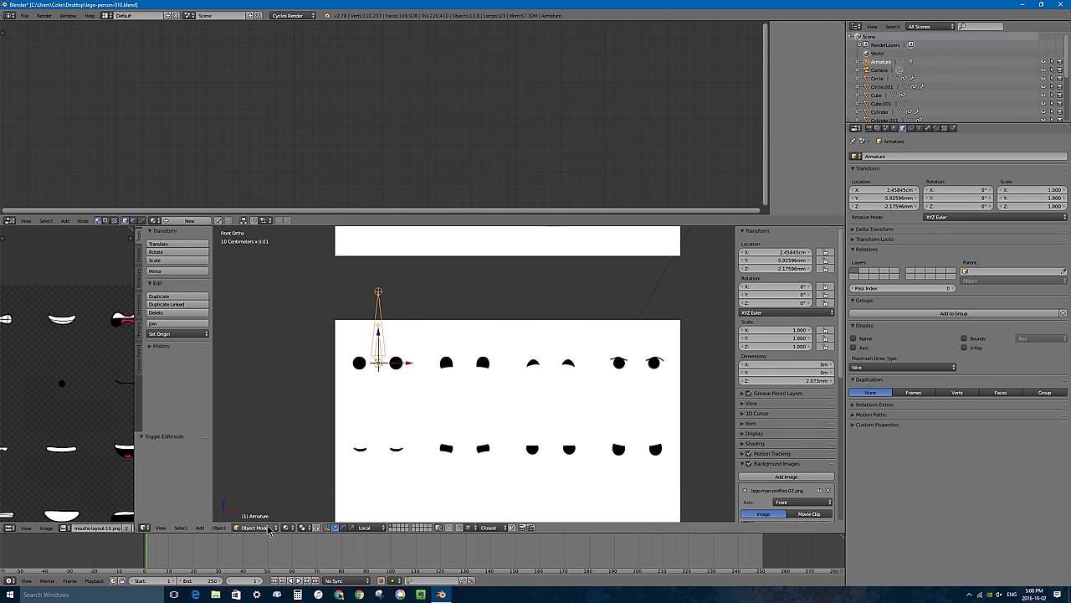
# - Select the longer bone of the eyes armature in Edit Mode and rename it eyes.base
pyautogui.press('Tab')
pyautogui.rightClick(383, 312)
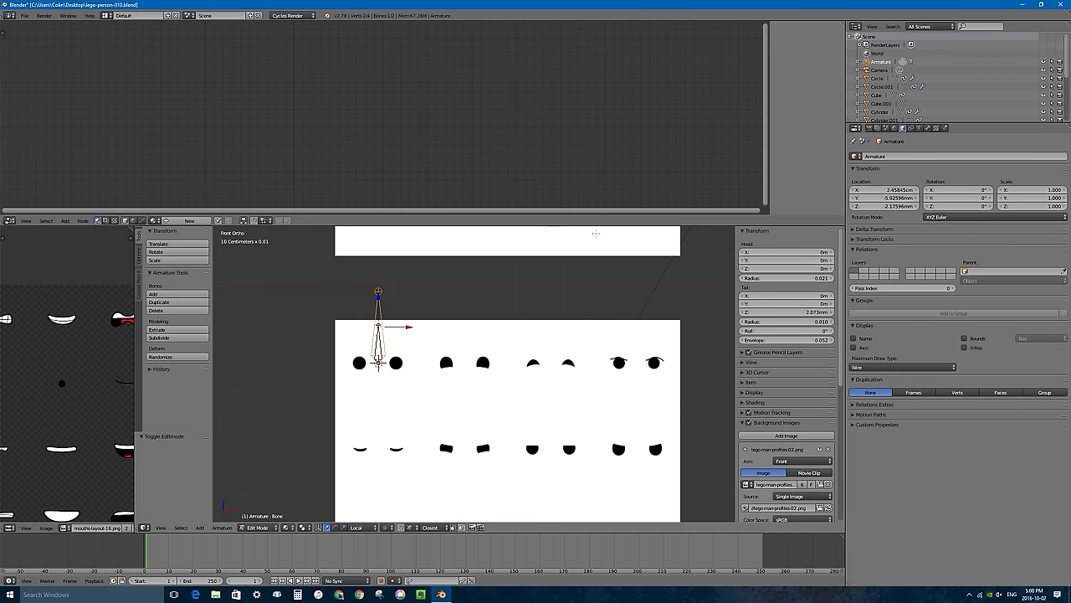
pyautogui.click(928, 128)
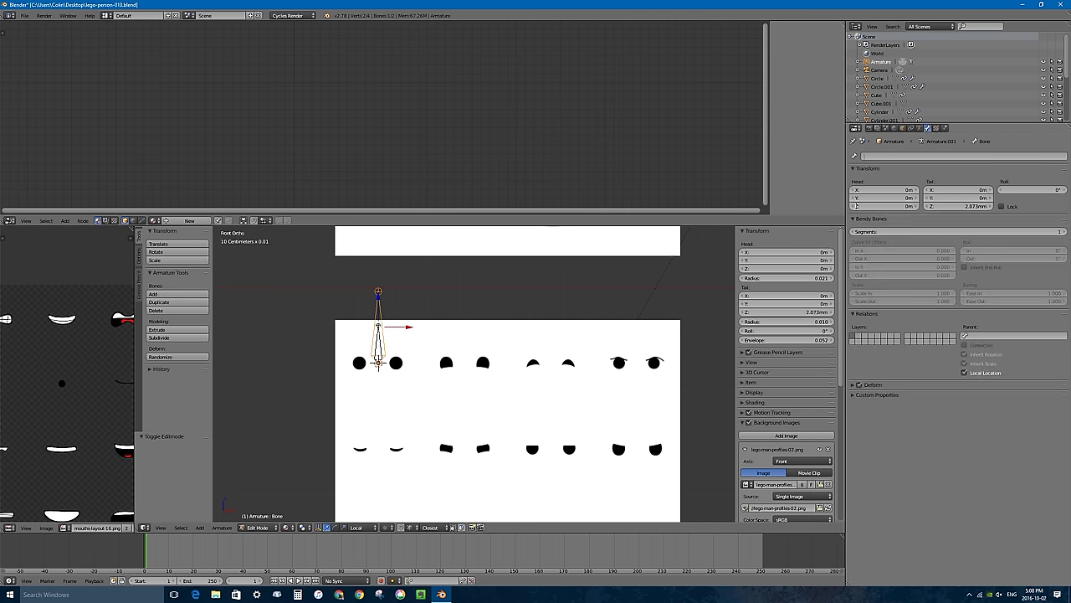
pyautogui.press('Return')
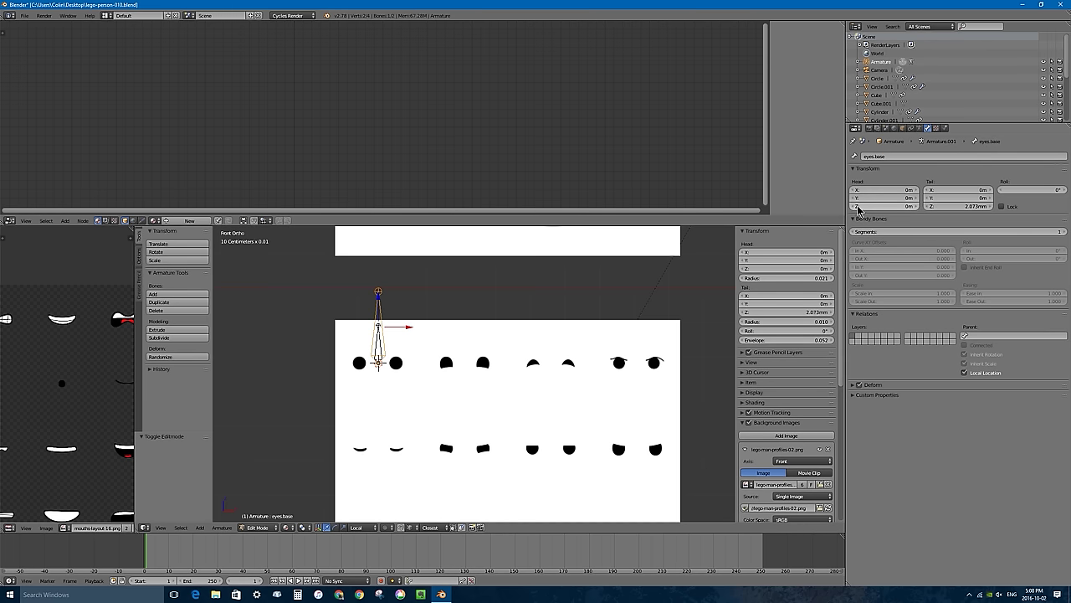
# - Select the shorter bone of the eyes armature and rename it eyes.target
pyautogui.rightClick(378, 339)
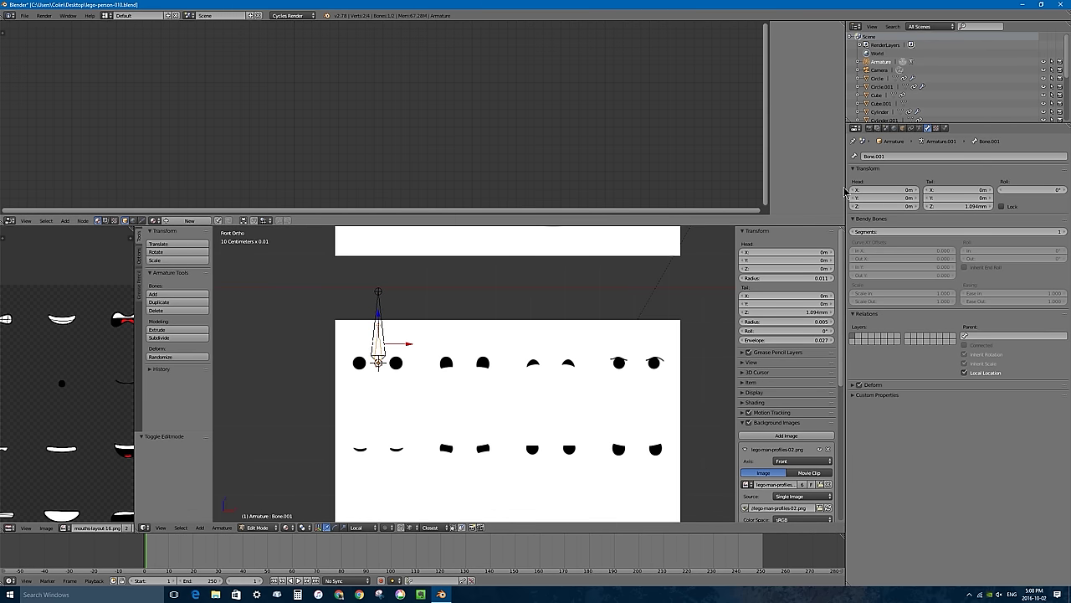
pyautogui.doubleClick(894, 156)
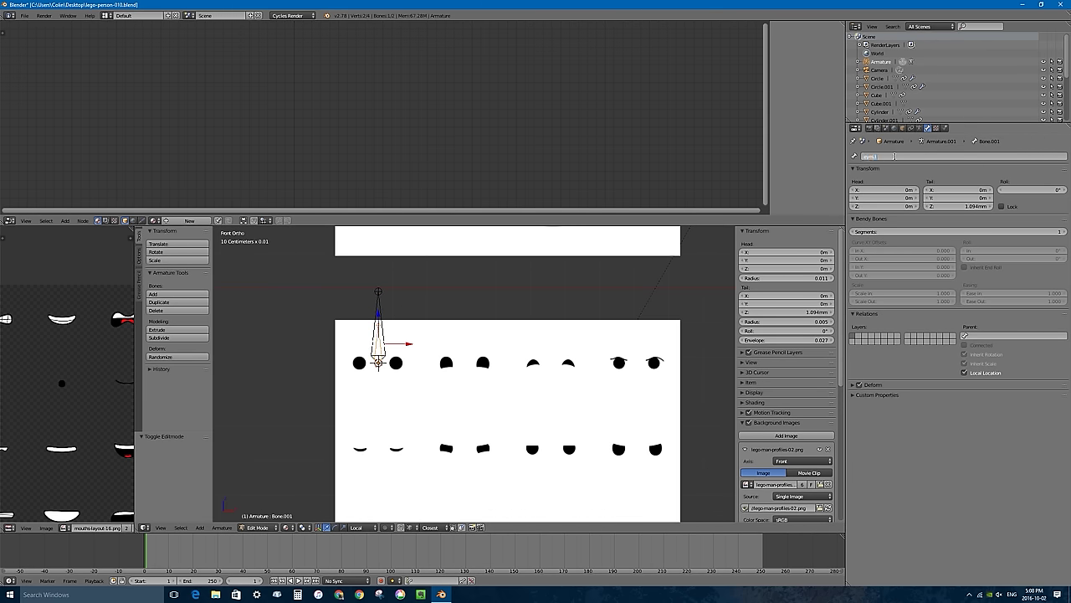
pyautogui.write('eyes.target')
pyautogui.press('Return')
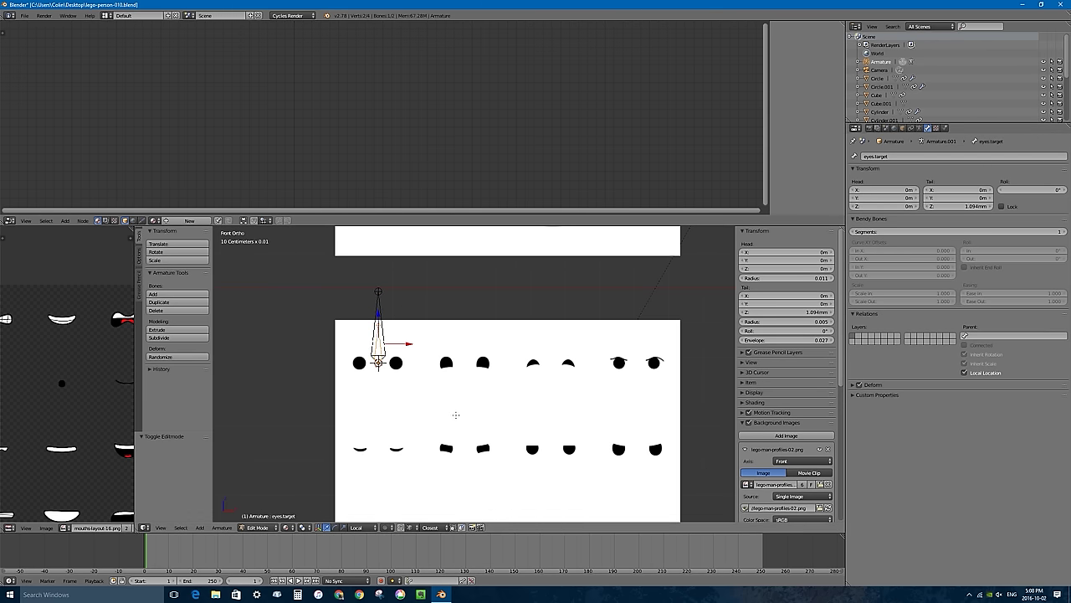
# - Switch the eyes armature to Pose Mode and bring the whole character back into view
pyautogui.click(270, 529)
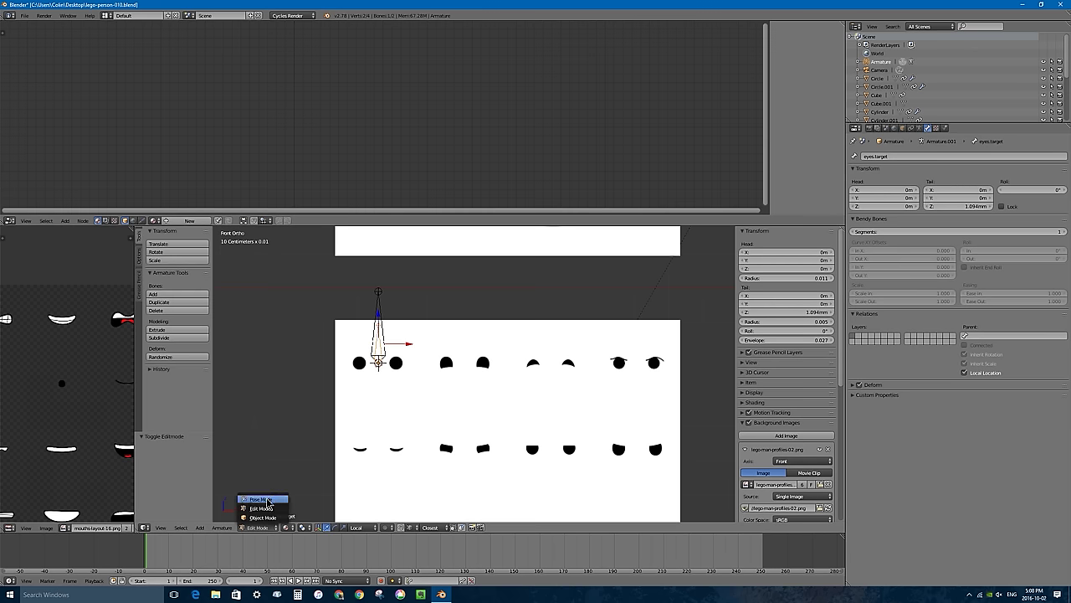
pyautogui.click(268, 499)
pyautogui.scroll(-4, 477, 369)
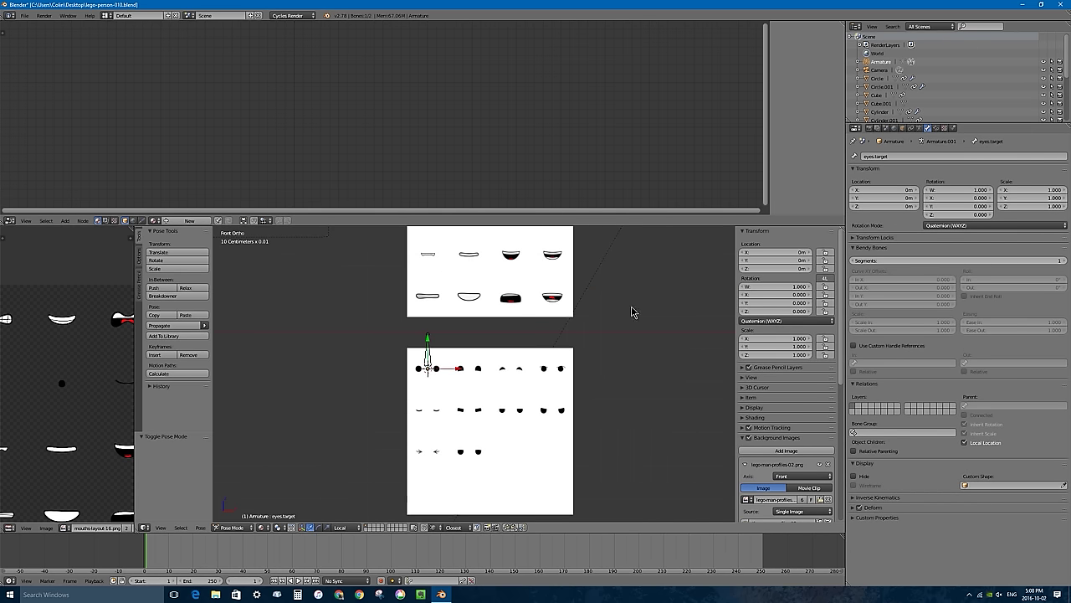
pyautogui.scroll(-3, 502, 331)
pyautogui.scroll(-3, 436, 328)
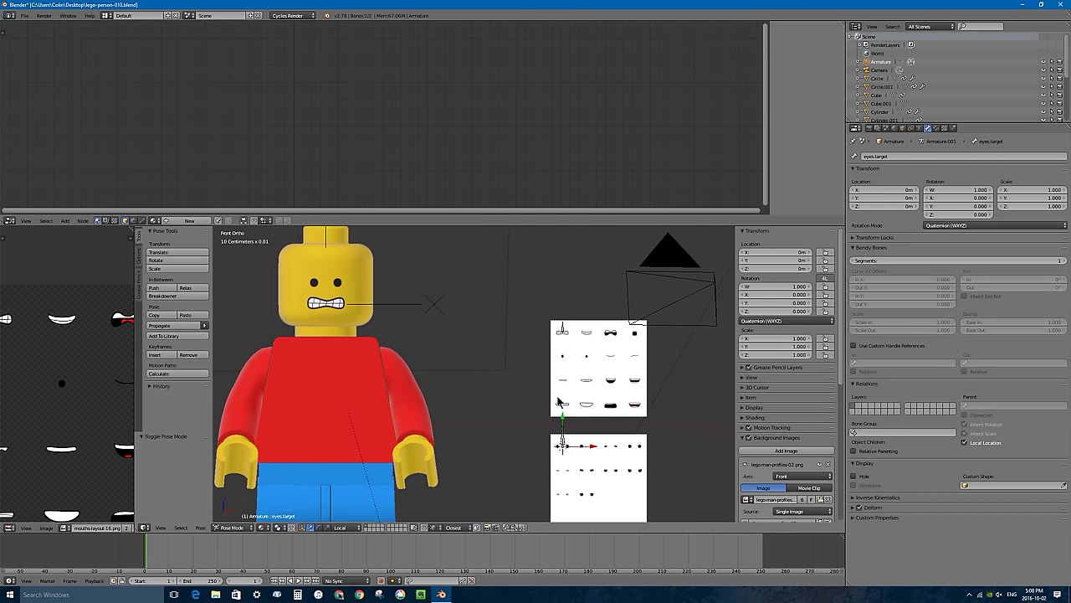
# - Select the head cylinder and rename its existing UVWarp modifier UVWarp-mouth
pyautogui.click(880, 112)
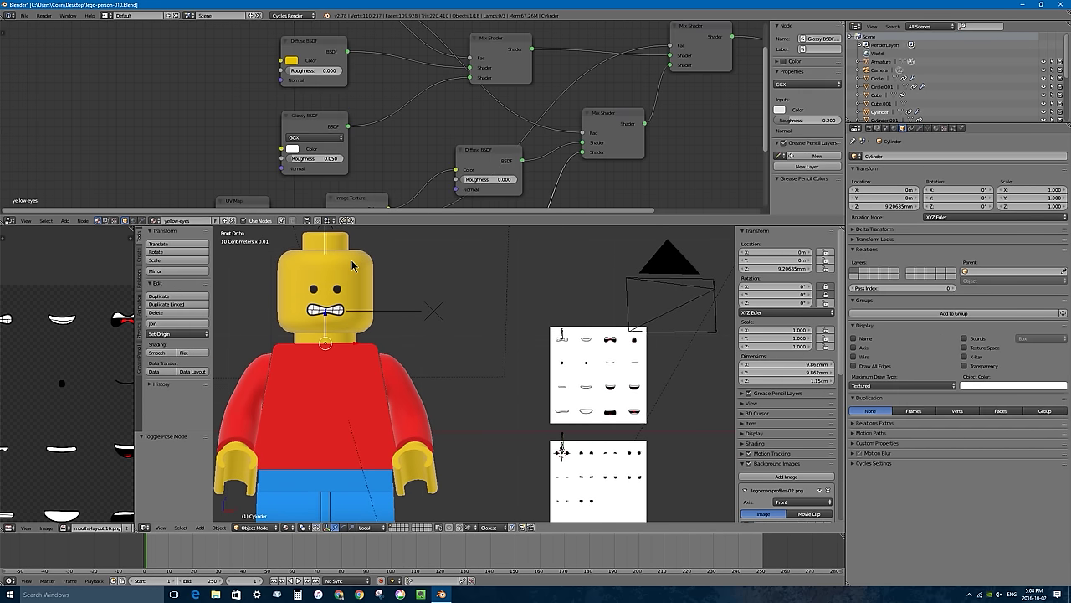
pyautogui.click(919, 128)
pyautogui.click(902, 169)
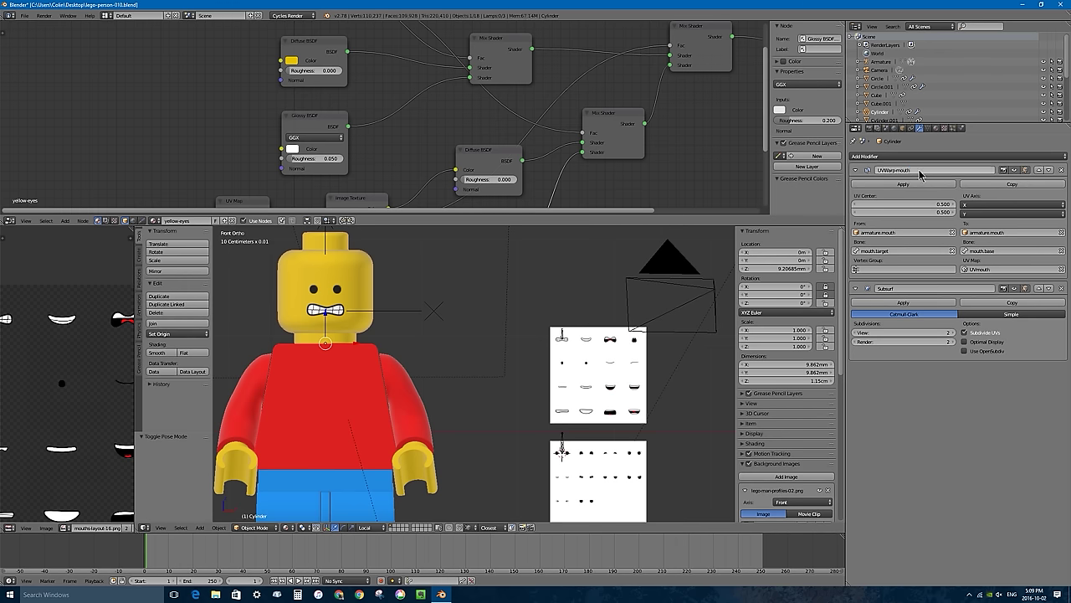
# - Add a second UV Warp modifier to the head, name it UVWarp-eyes and place it above the Subsurf modifier
pyautogui.press('Return')
pyautogui.click(855, 170)
pyautogui.click(855, 186)
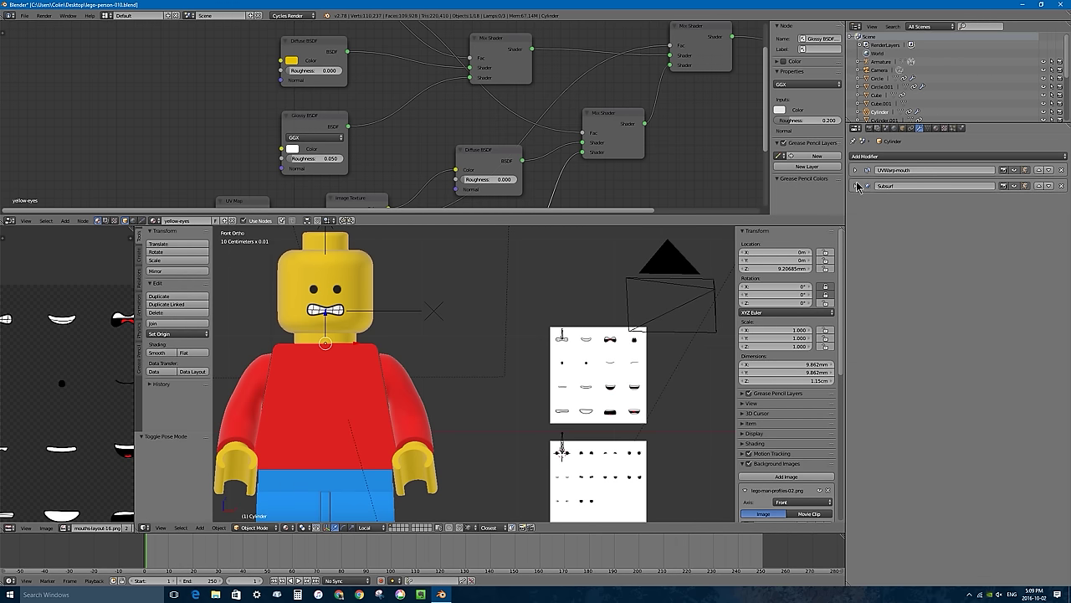
pyautogui.click(931, 157)
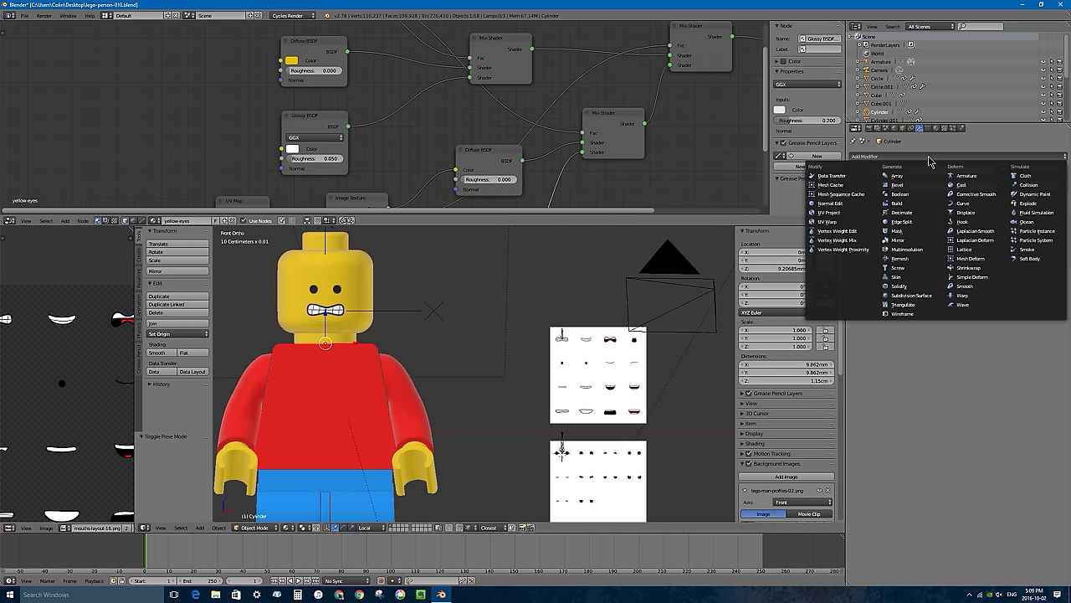
pyautogui.click(844, 222)
pyautogui.click(904, 202)
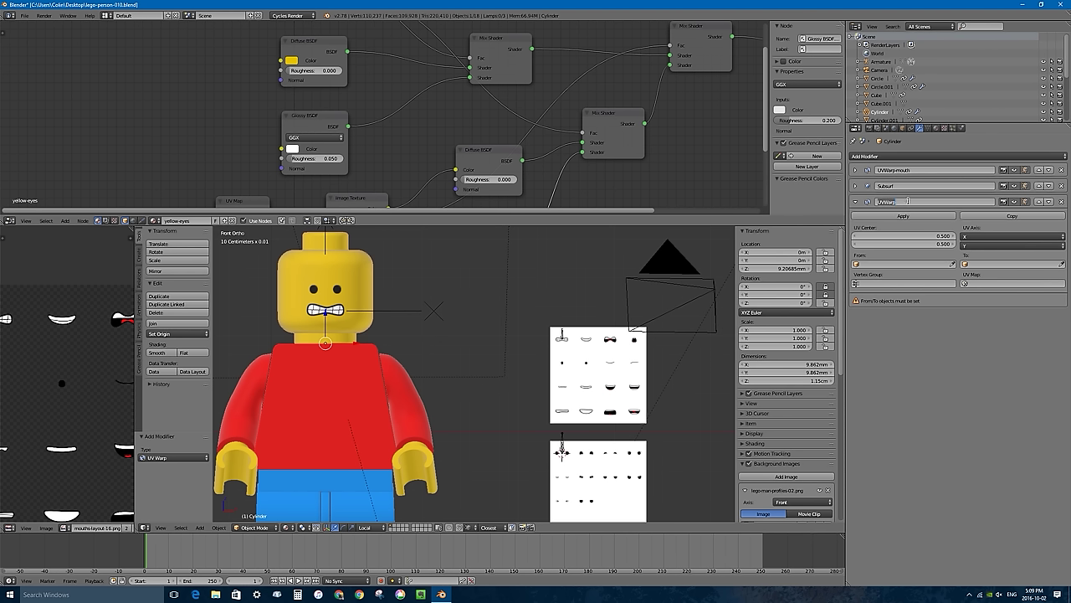
pyautogui.press('Return')
pyautogui.click(1037, 202)
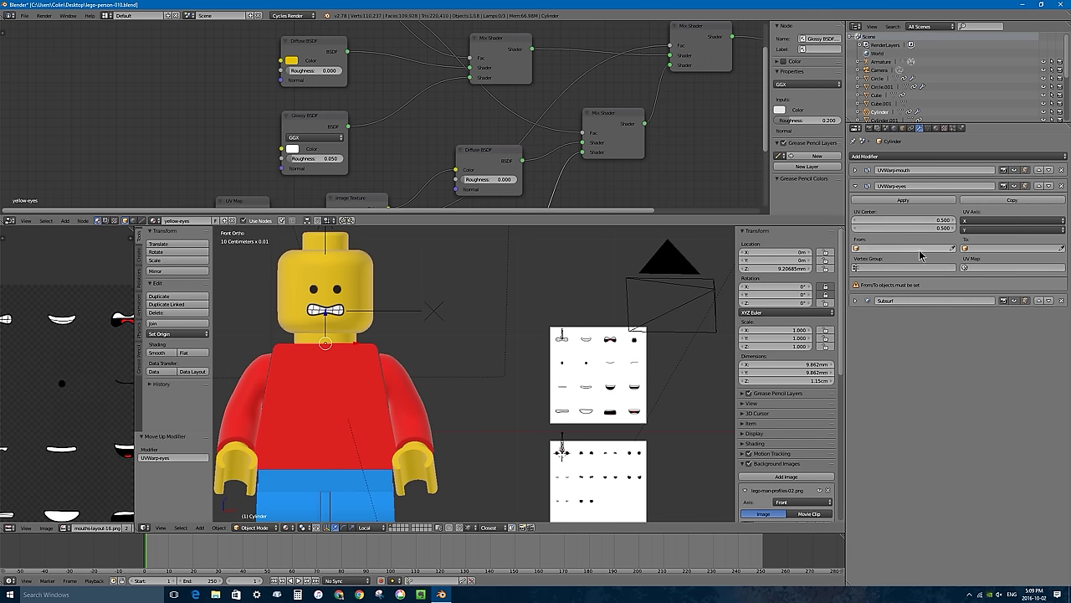
# - Set the UVWarp-eyes modifier's From object to Armature and rename that eyes armature object armature.eyes
pyautogui.click(888, 248)
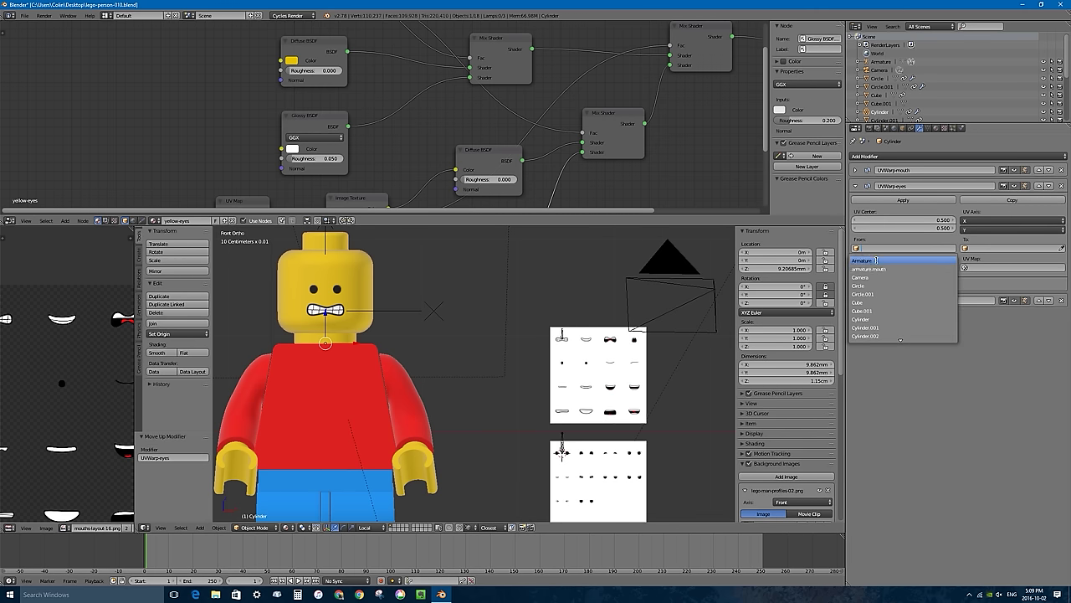
pyautogui.click(864, 261)
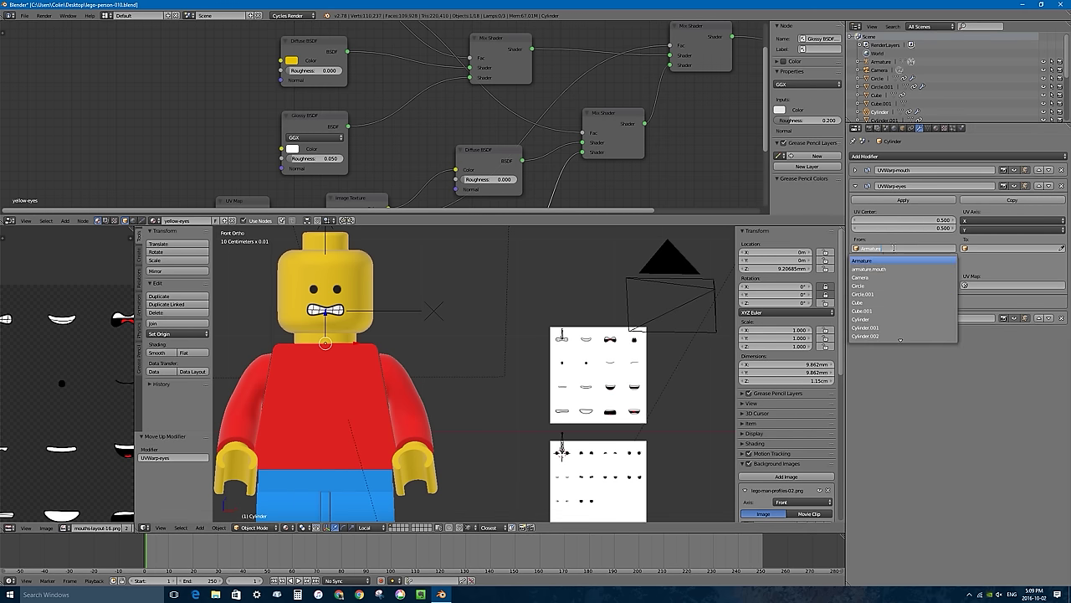
pyautogui.rightClick(563, 441)
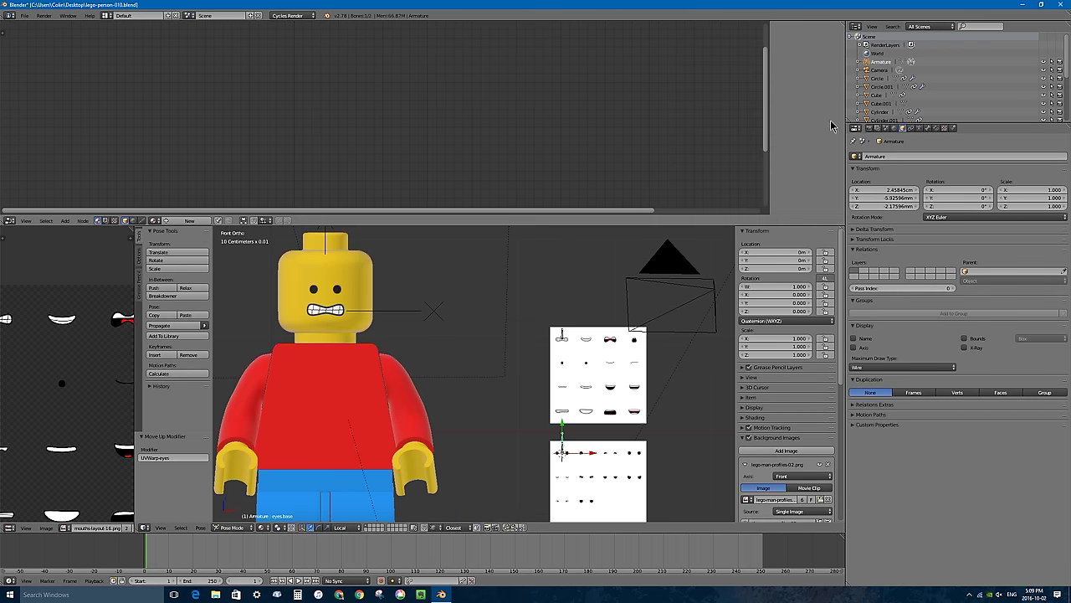
pyautogui.click(901, 158)
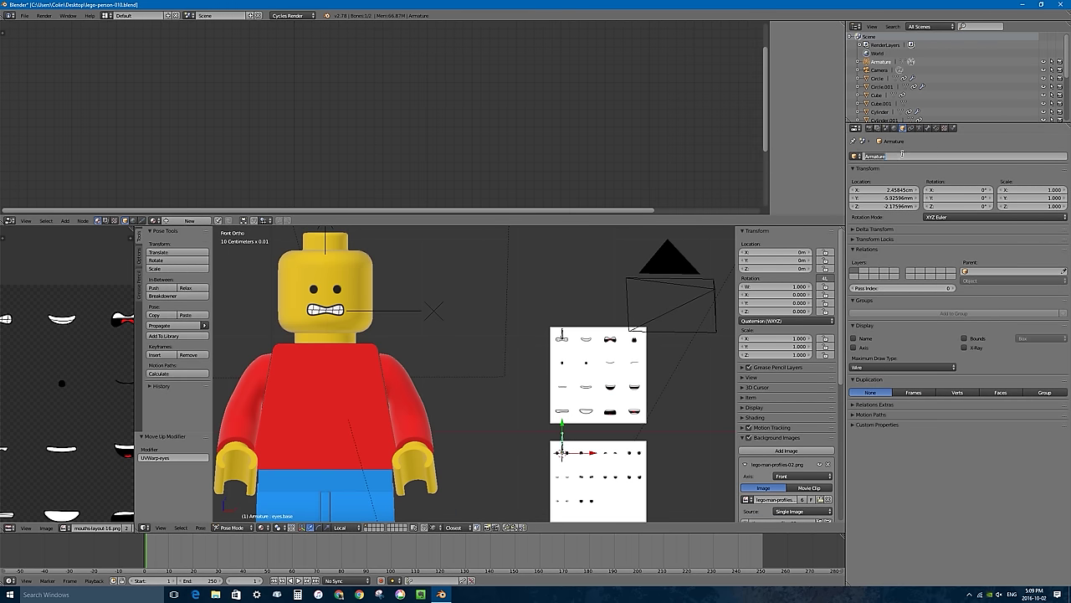
pyautogui.write('armature.eyes')
pyautogui.press('Return')
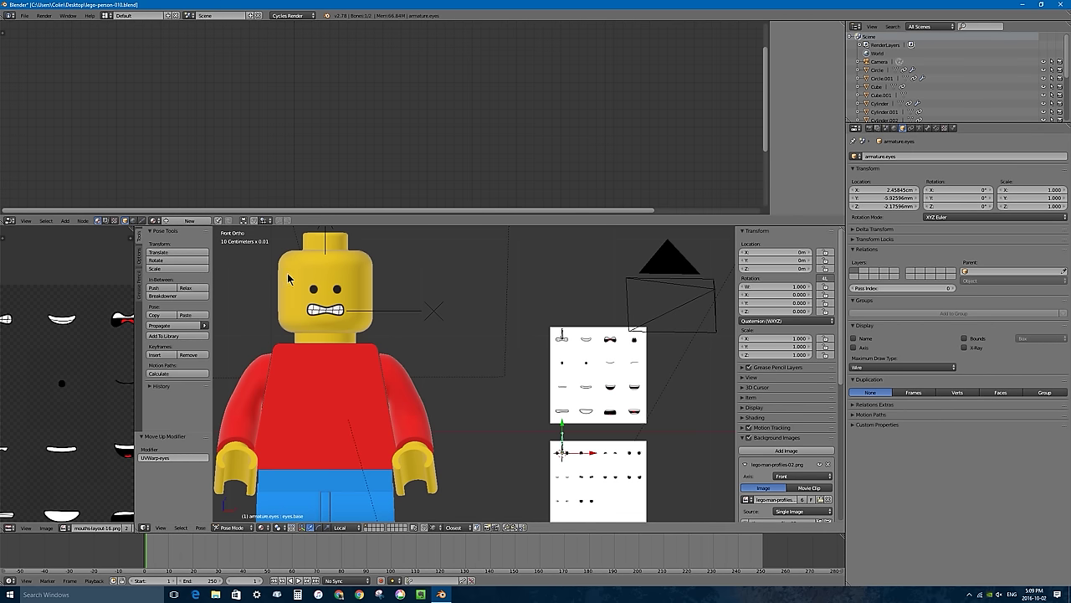
# - Reselect the head and set the UVWarp-eyes modifier's From object to armature.eyes with the bone eyes.target
pyautogui.rightClick(350, 266)
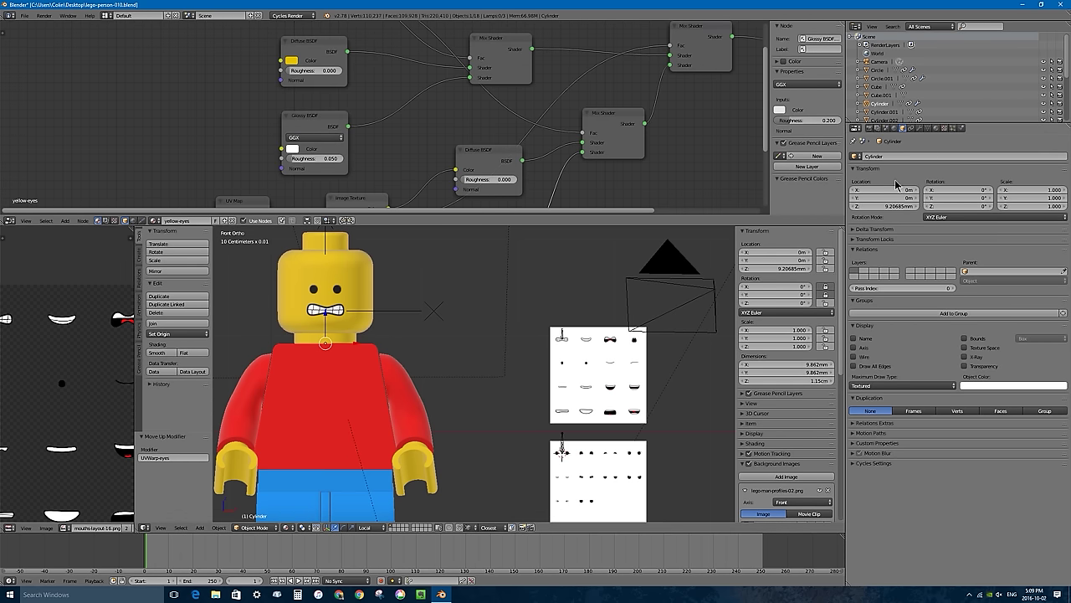
pyautogui.click(920, 128)
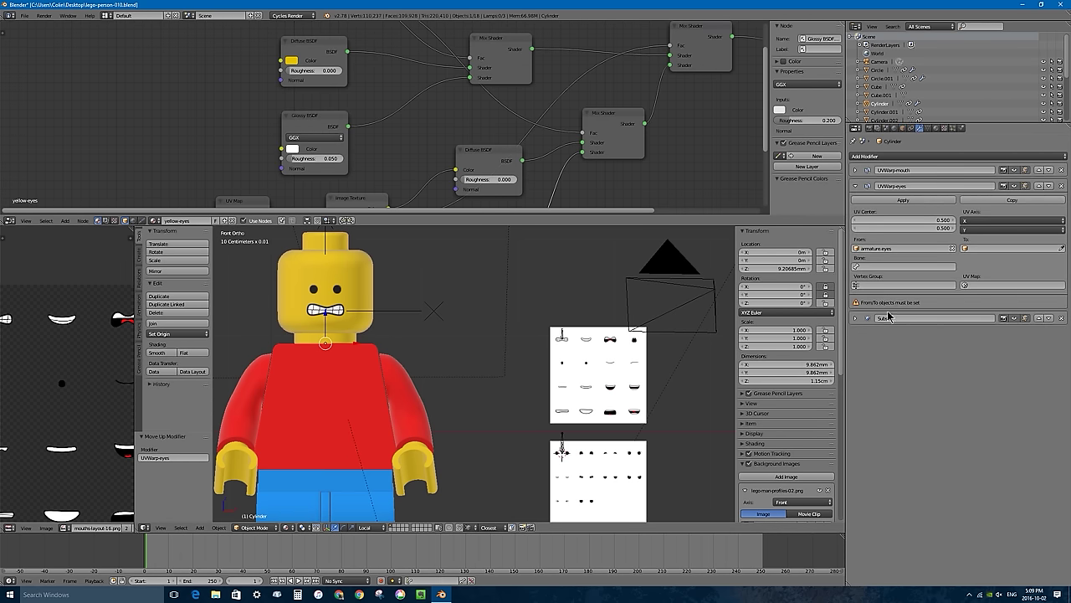
pyautogui.click(882, 248)
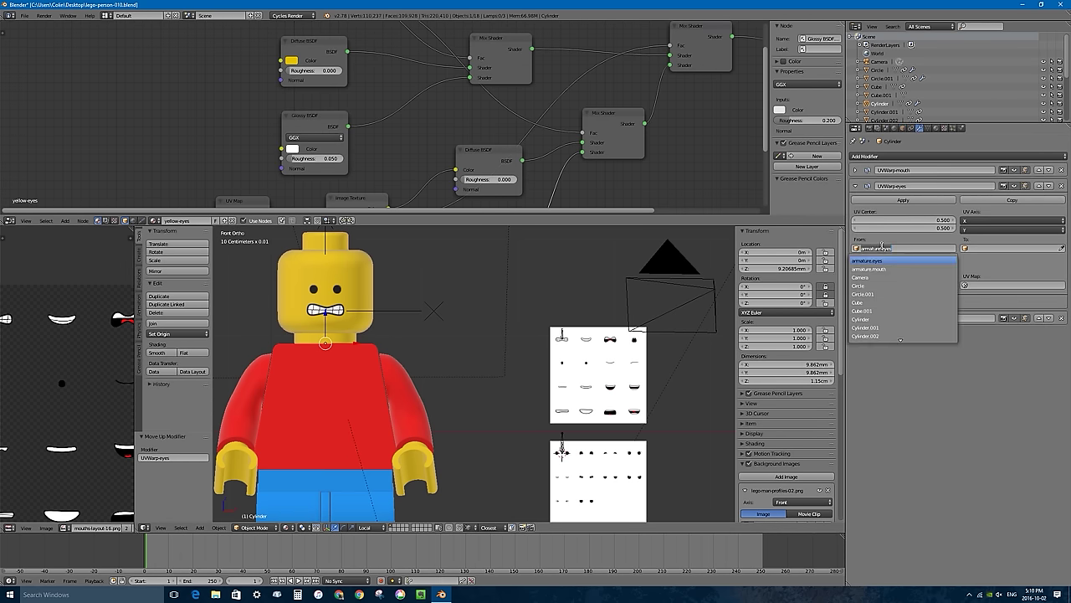
pyautogui.click(877, 260)
pyautogui.click(874, 266)
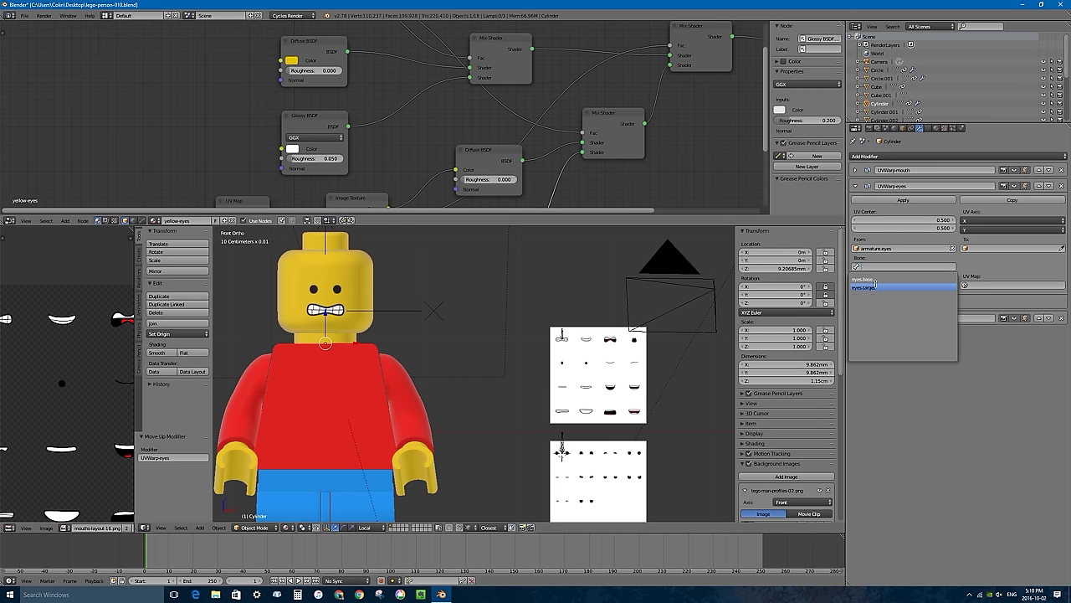
pyautogui.click(874, 287)
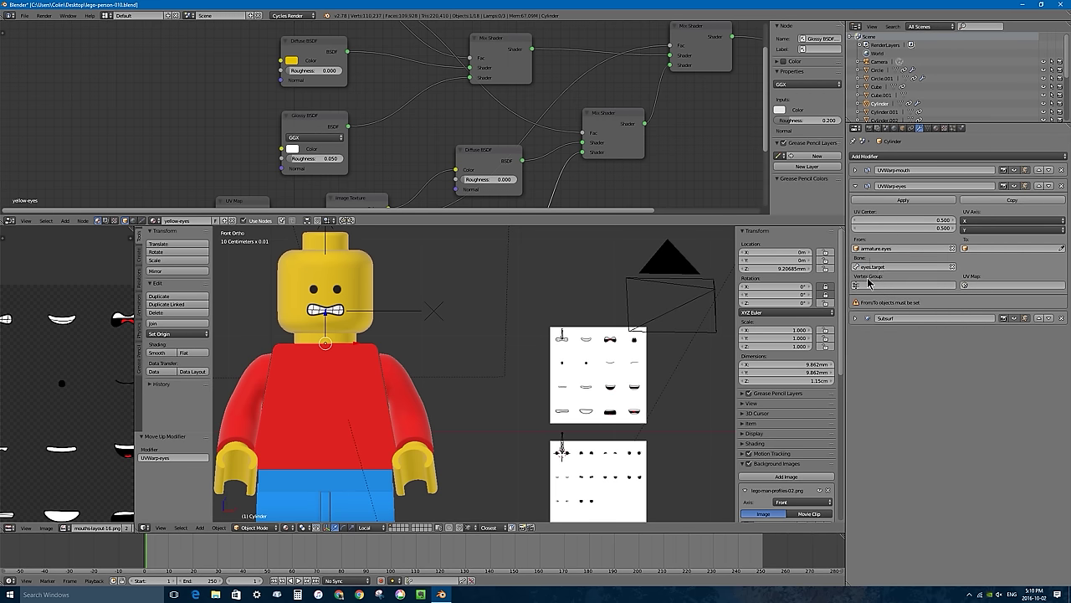
# - Set the UVWarp-eyes modifier's To object to armature.eyes with the bone eyes.base
pyautogui.click(975, 250)
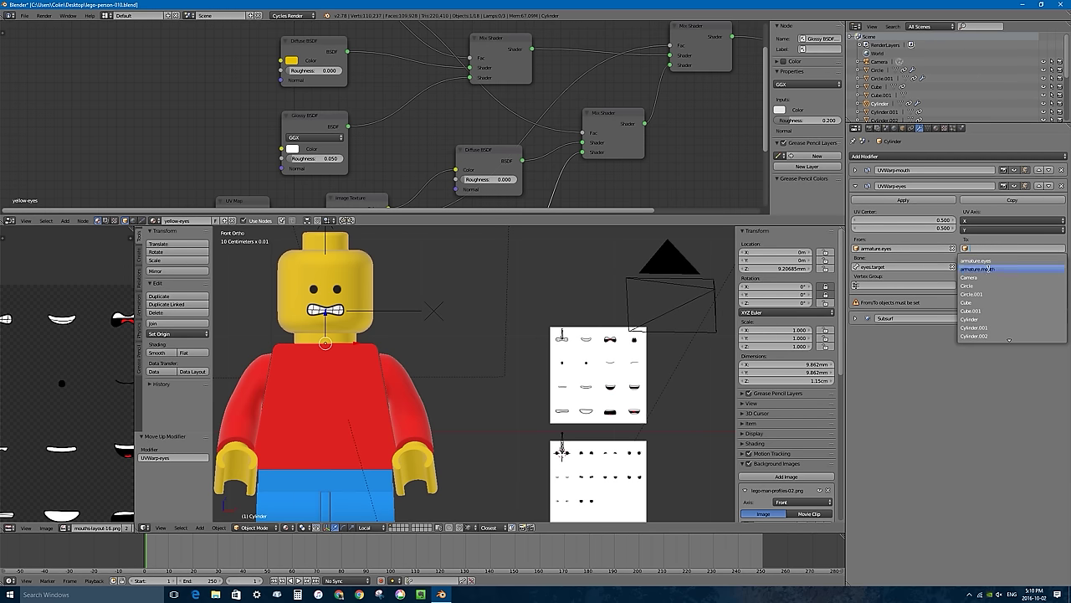
pyautogui.click(990, 260)
pyautogui.click(985, 265)
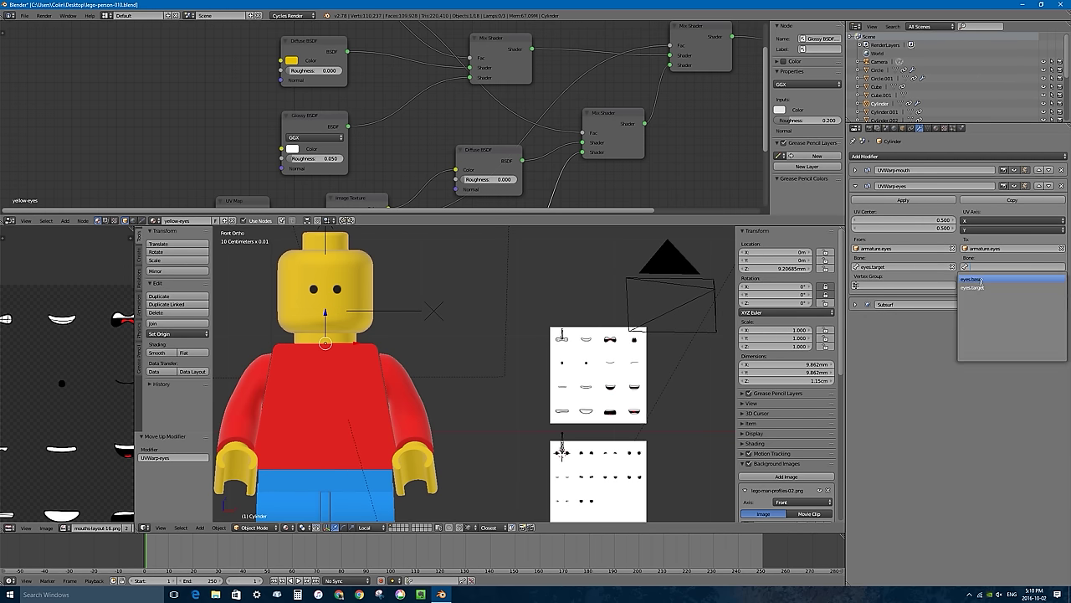
pyautogui.click(984, 281)
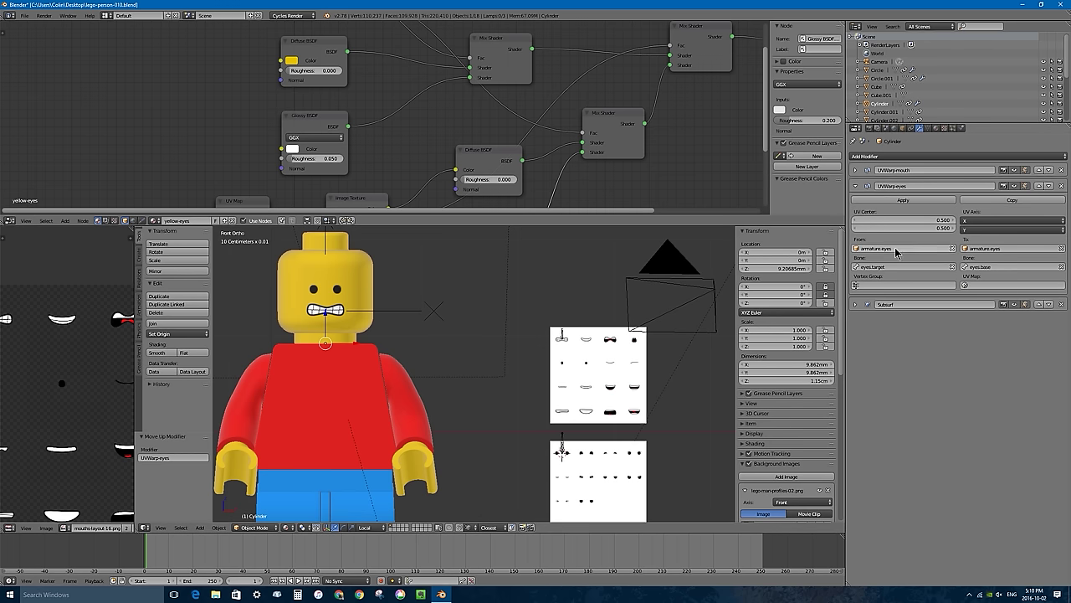
# - Assign the UVeyes UV map to the UVWarp-eyes modifier and collapse its settings
pyautogui.keyDown('ctrl'); pyautogui.scroll(-3, 583, 384); pyautogui.keyUp('ctrl')
pyautogui.scroll(3, 583, 384)
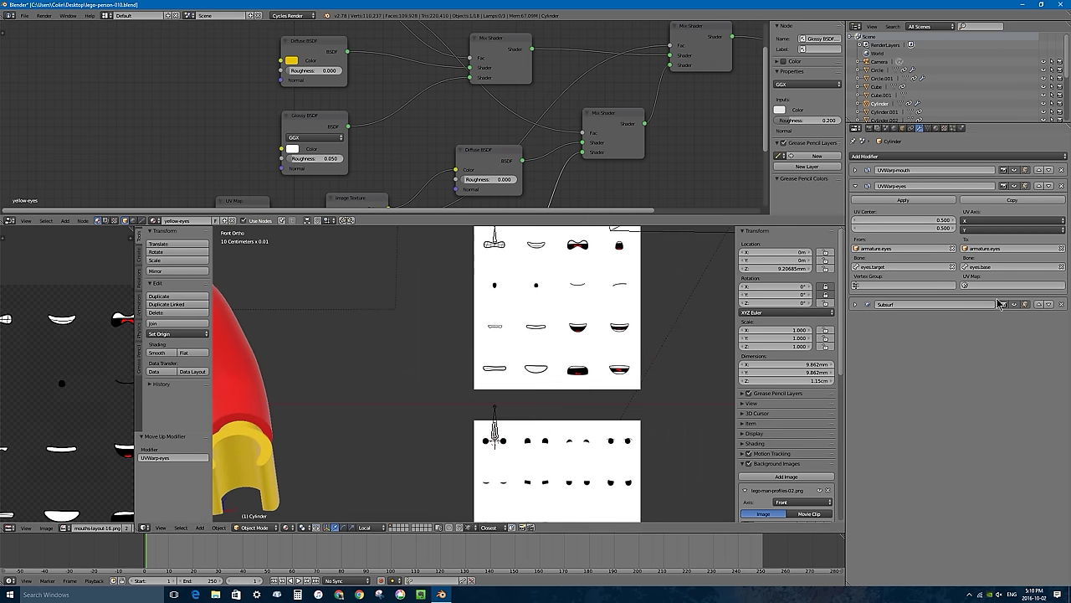
pyautogui.scroll(-3, 507, 336)
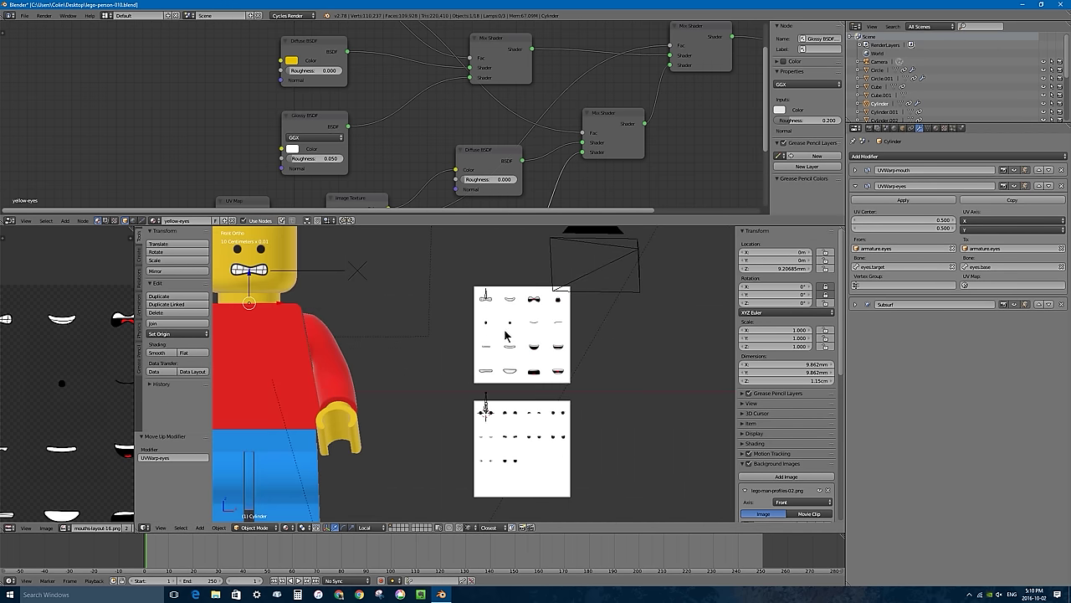
pyautogui.click(984, 287)
pyautogui.click(983, 307)
pyautogui.scroll(3, 545, 429)
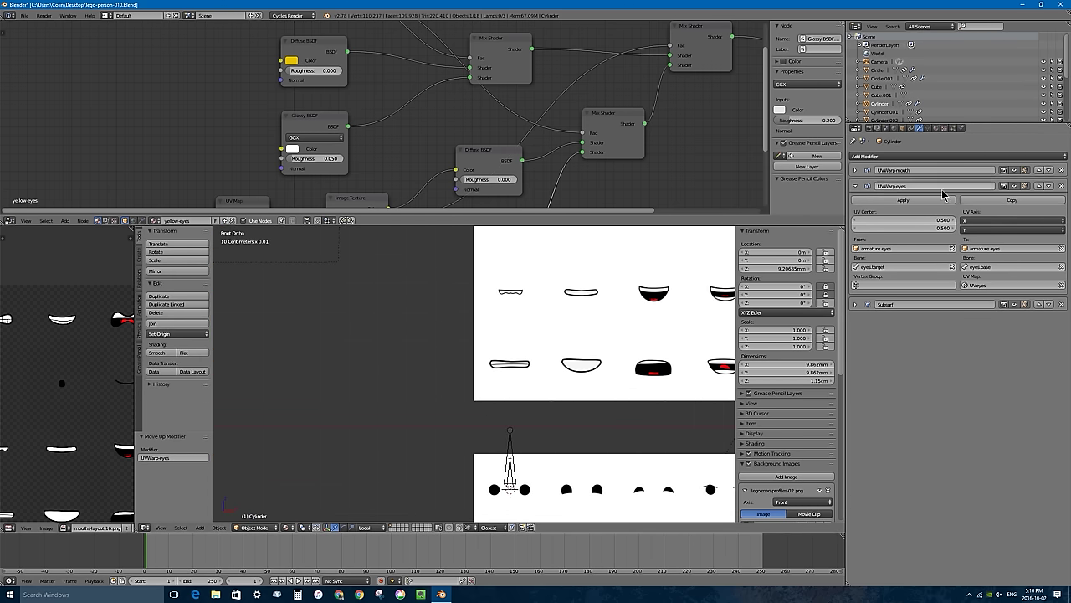
pyautogui.click(857, 186)
# - Select the eyes.base bone over the eyes texture plane and hide it
pyautogui.keyDown('shift'); pyautogui.moveTo(518, 488); pyautogui.dragTo(502, 374, button='middle'); pyautogui.keyUp('shift')
pyautogui.rightClick(502, 374)
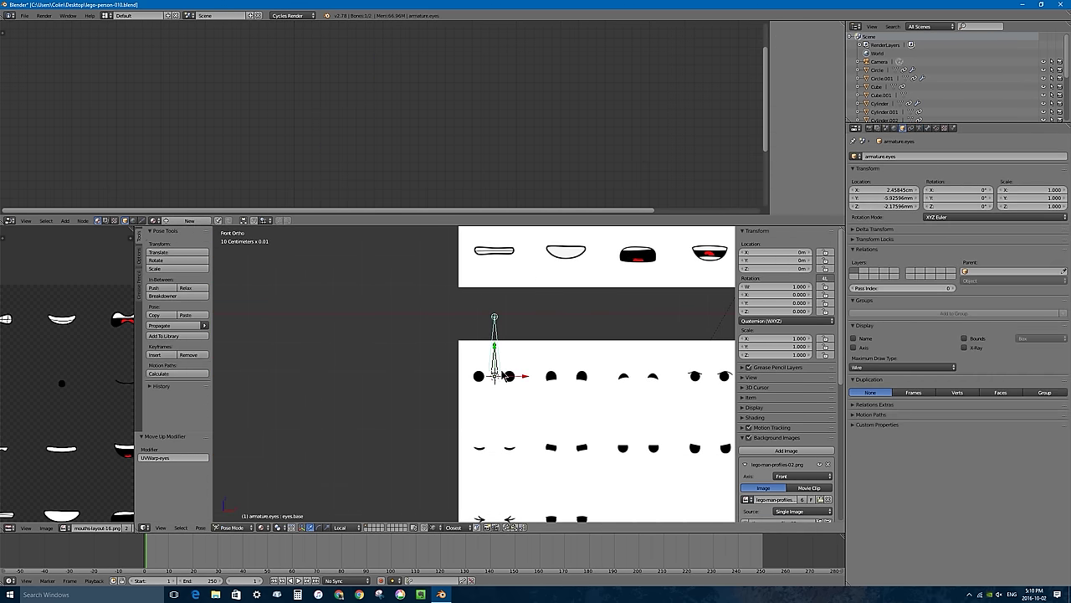
pyautogui.press('h')
pyautogui.scroll(-5, 402, 346)
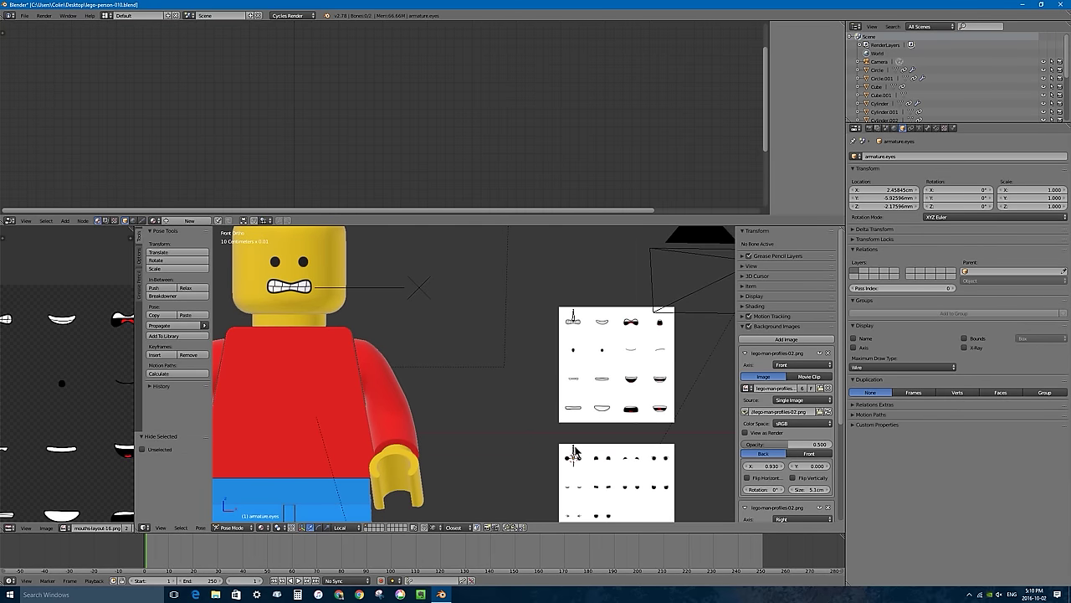
# - Test the eye control by snapping the eyes.target bone across other eye shapes on the texture plane, and cancel the move
pyautogui.rightClick(573, 457)
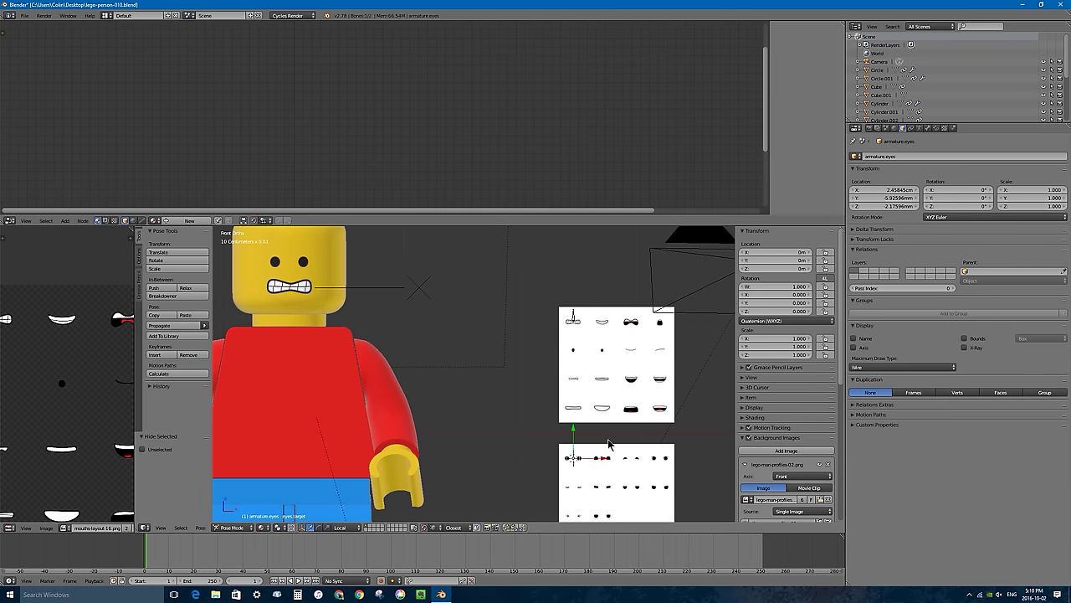
pyautogui.press('g')
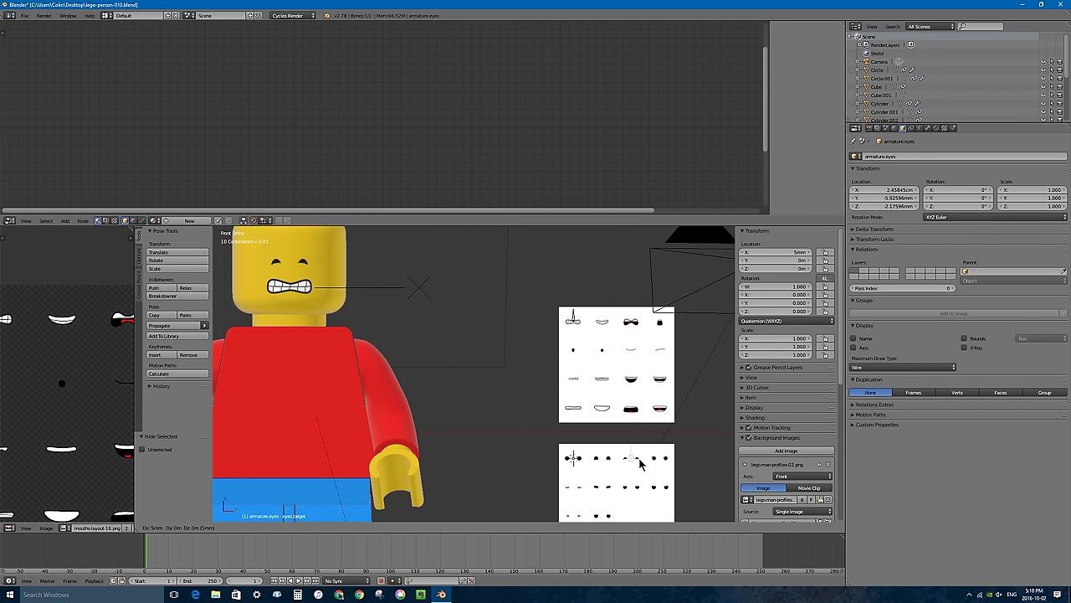
pyautogui.rightClick(634, 488)
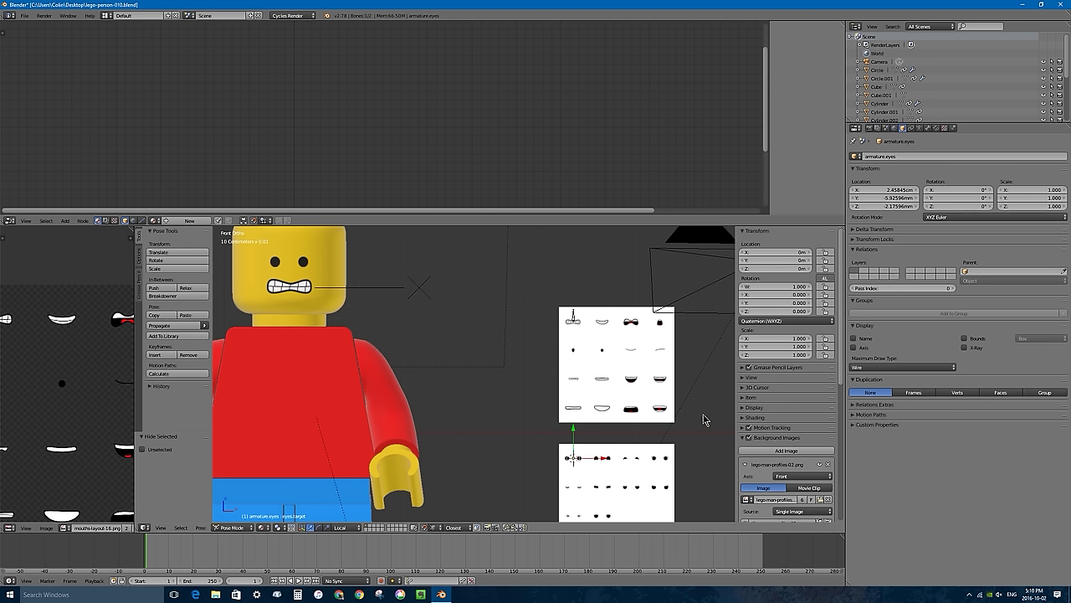
# - Select the mouth.target bone and scrub through the timeline to frame 36
pyautogui.rightClick(575, 321)
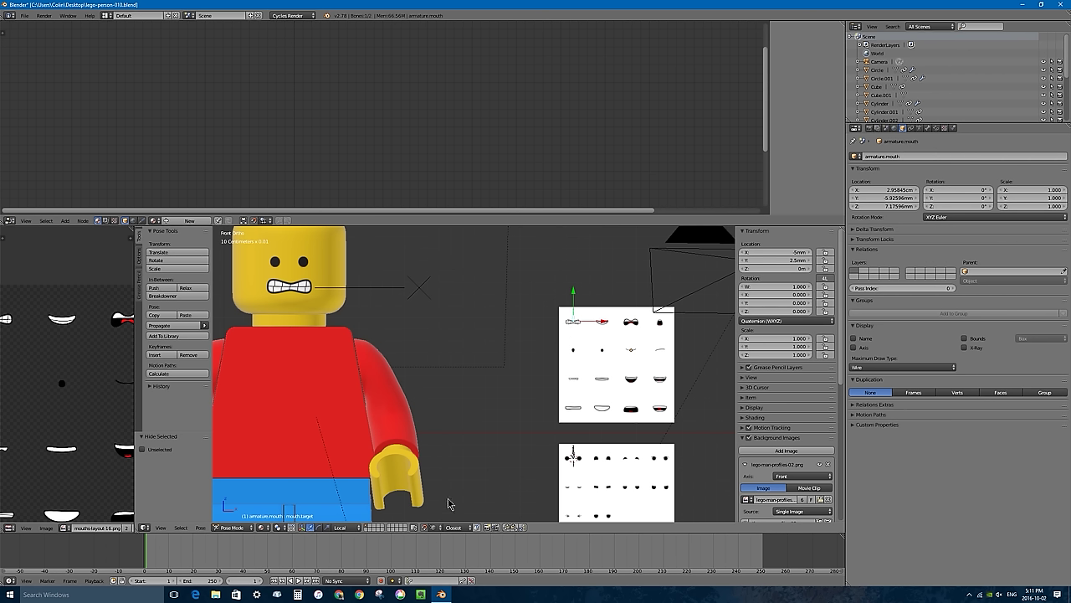
pyautogui.moveTo(151, 554); pyautogui.dragTo(227, 548)
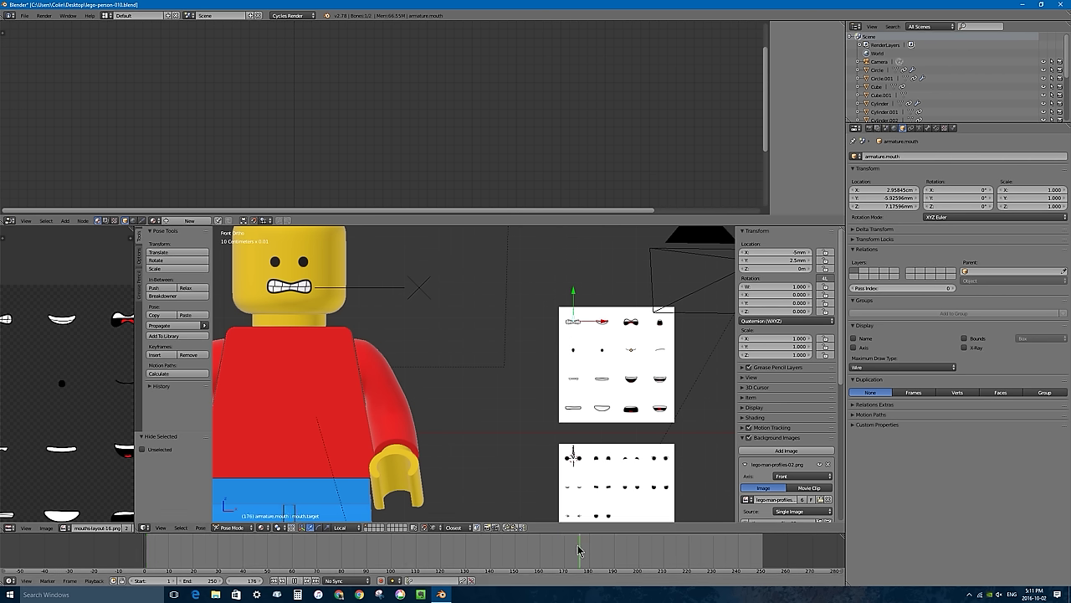
pyautogui.click(216, 545)
pyautogui.click(174, 549)
pyautogui.moveTo(261, 550)
pyautogui.mouseDown()
pyautogui.moveTo(393, 552)
pyautogui.moveTo(251, 550)
pyautogui.mouseUp()
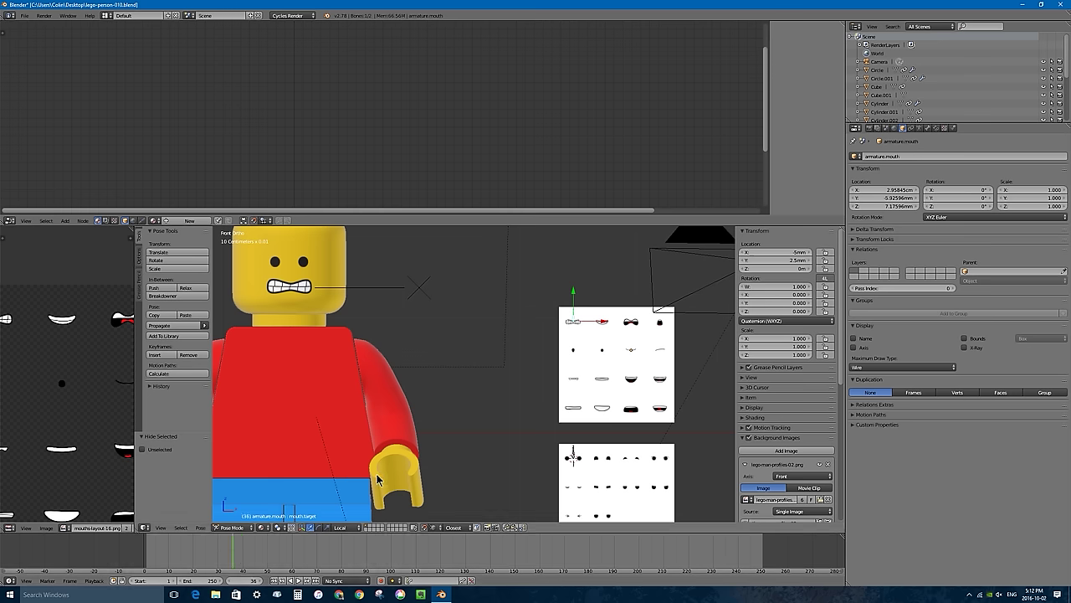